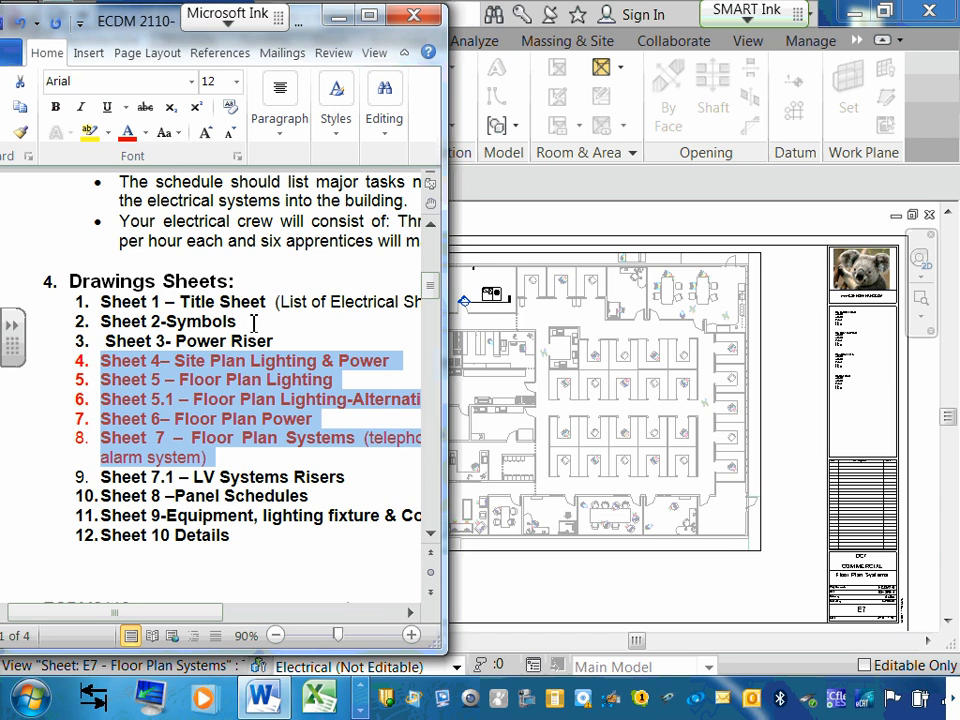
- Copy the word "Symbols" from the Sheet 2 entry of the drawing sheets list in Word, and return to Revit
drag(248, 321, 101, 321)
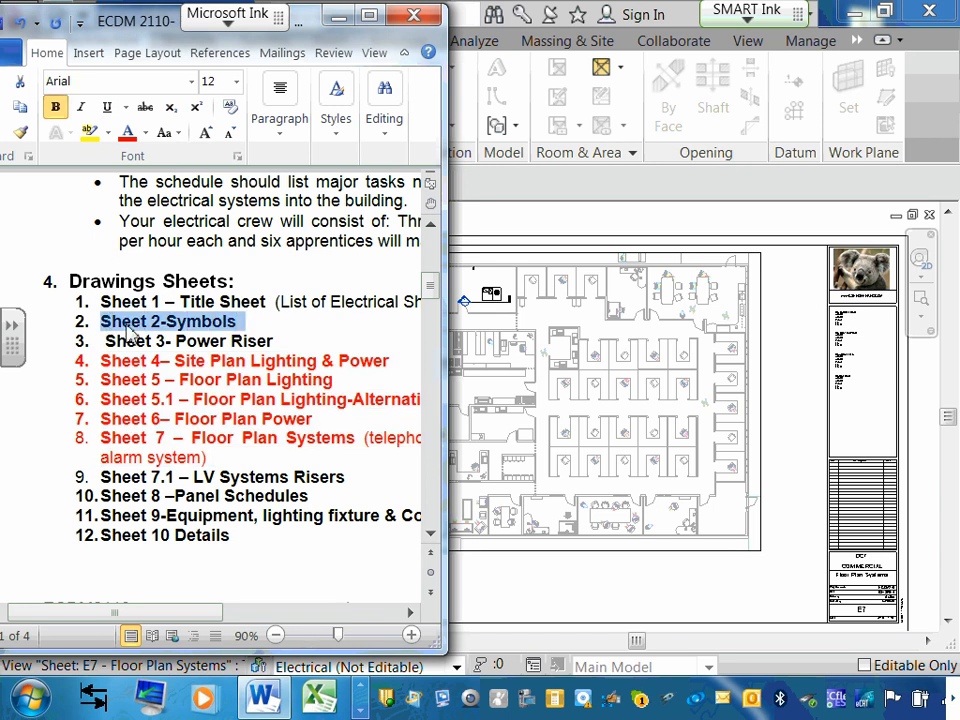
click(242, 321)
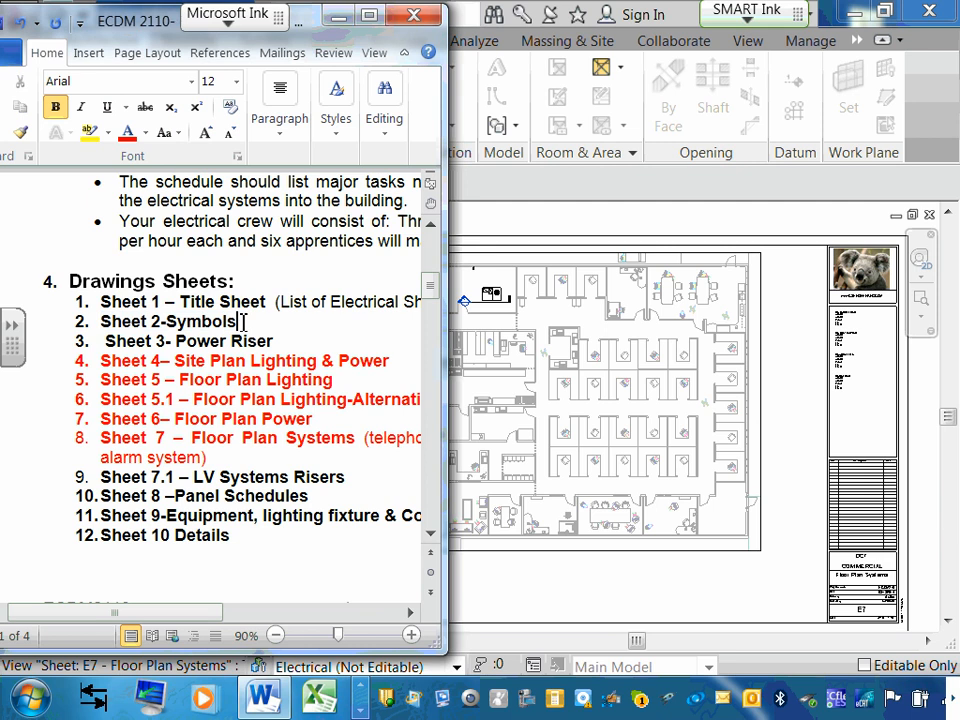
drag(246, 321, 183, 316)
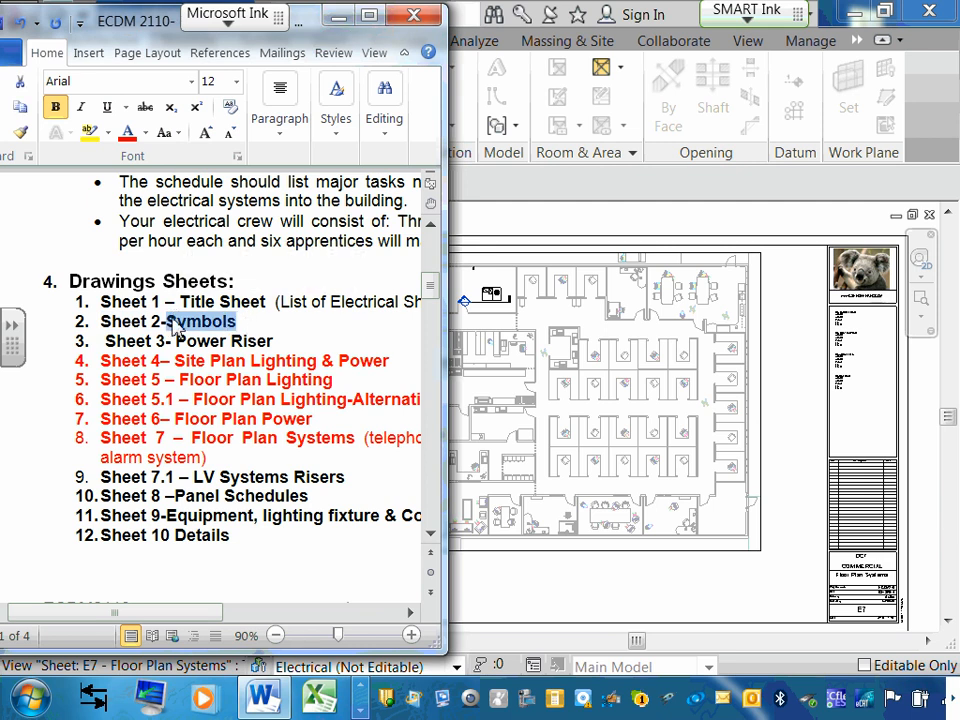
right_click(178, 318)
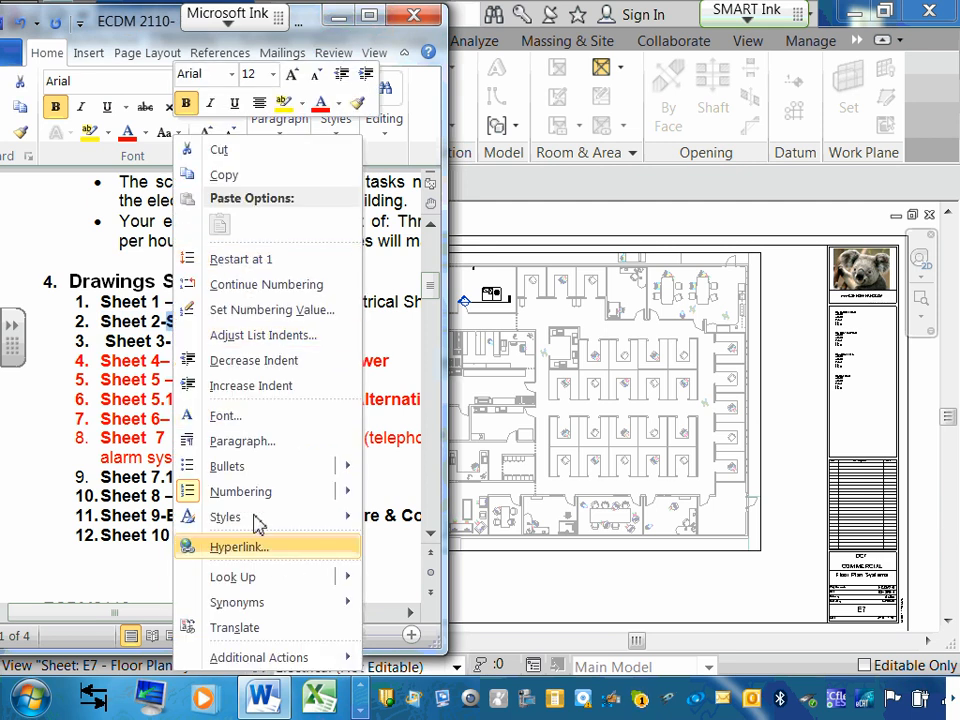
click(256, 183)
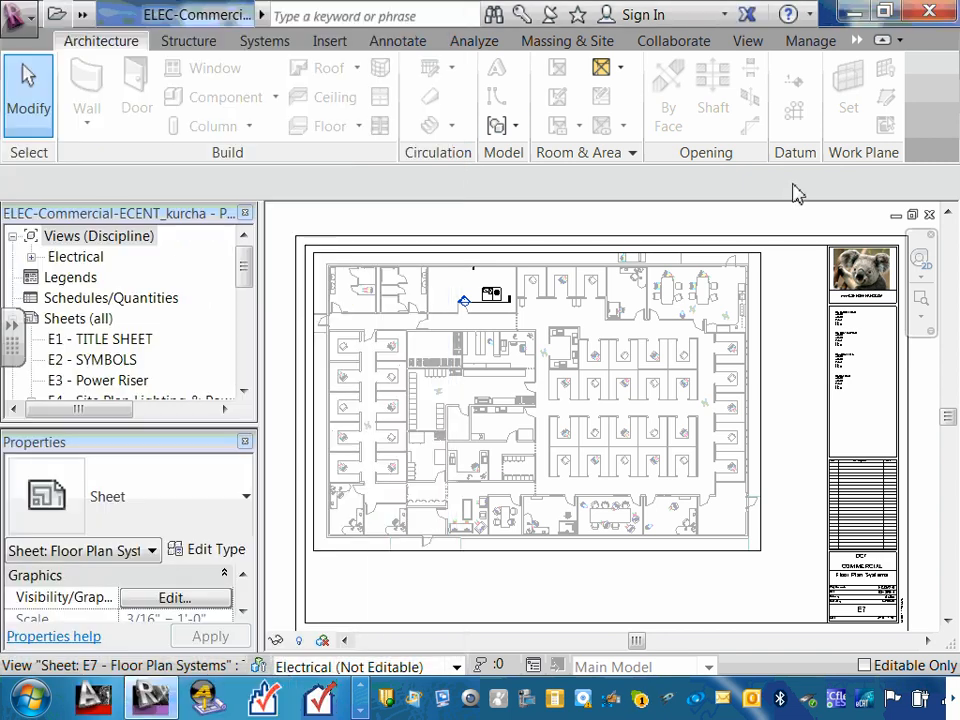
click(797, 195)
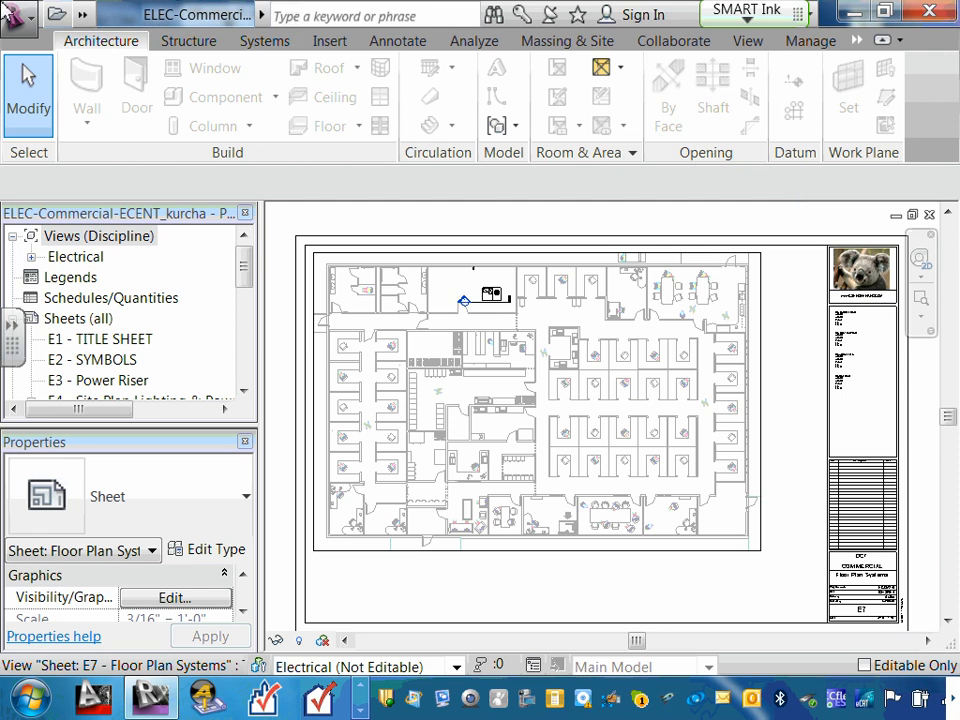
- Expand the Electrical discipline and its ??? group in the Project Browser to show the sections and drafting views
click(31, 262)
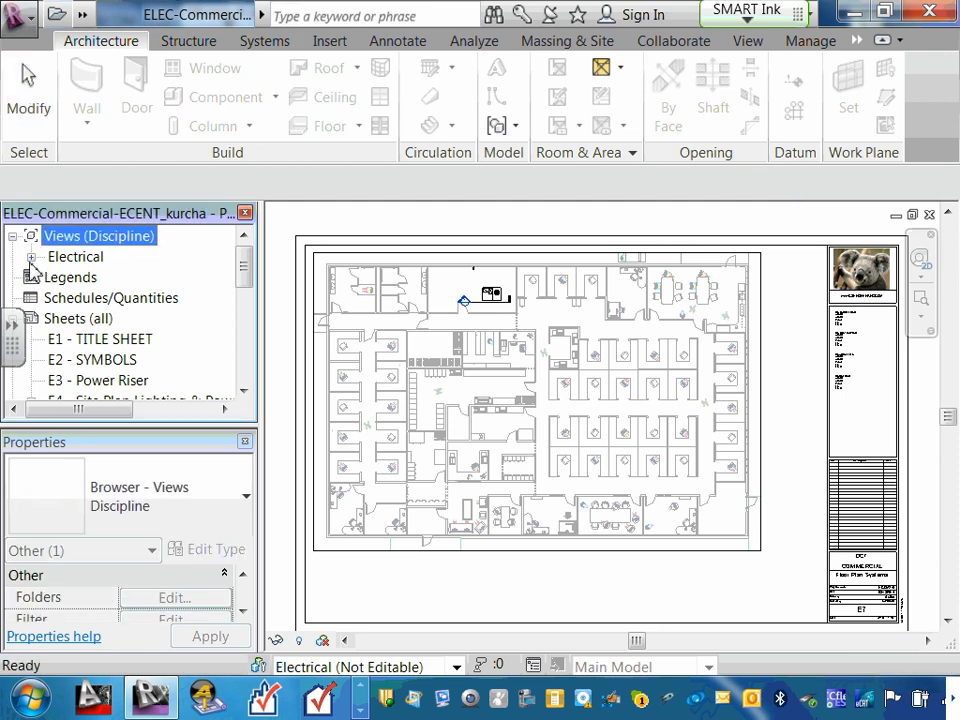
click(29, 258)
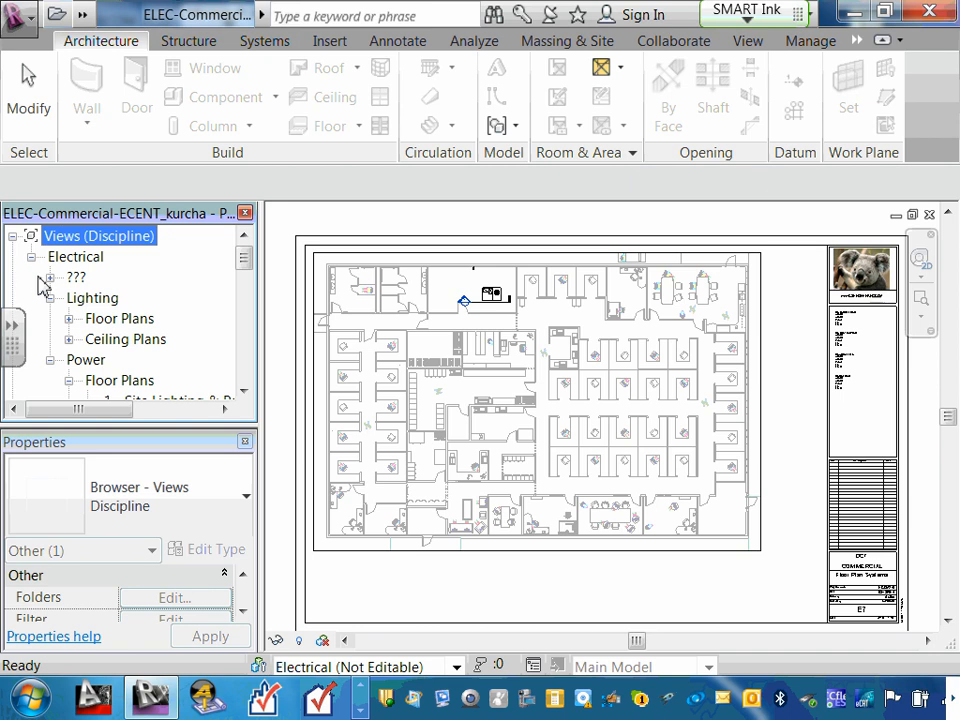
click(50, 278)
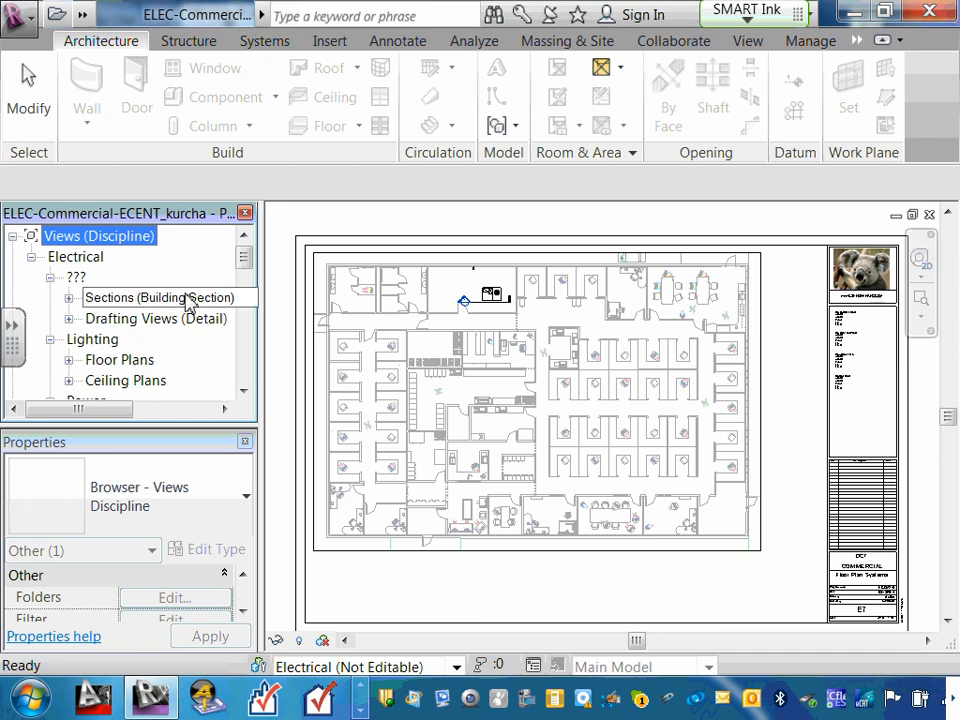
click(361, 709)
click(361, 709)
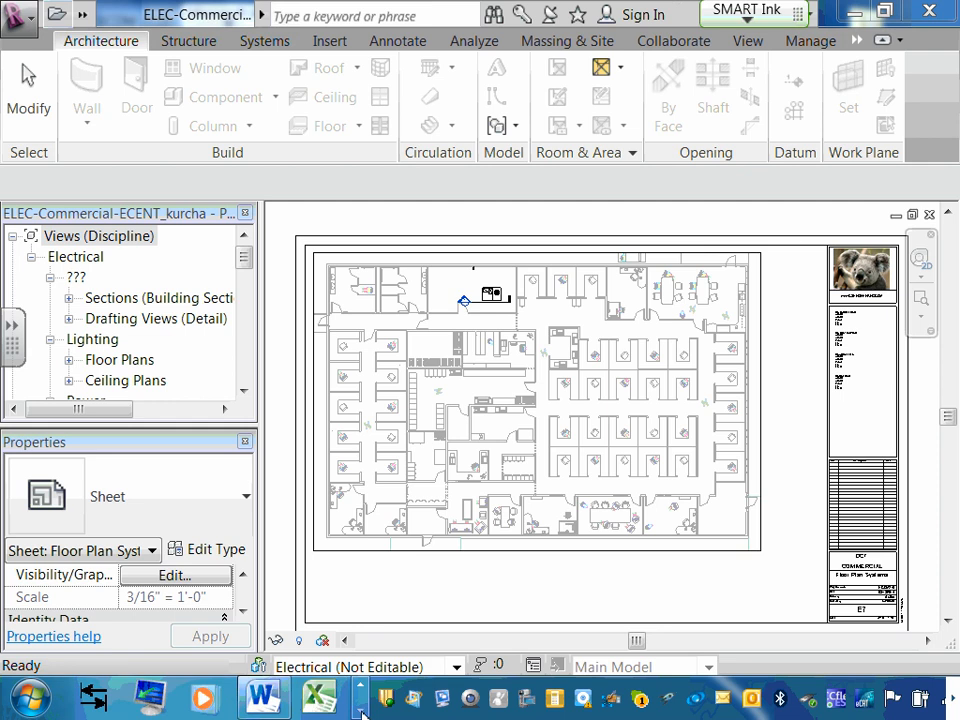
click(361, 709)
click(361, 709)
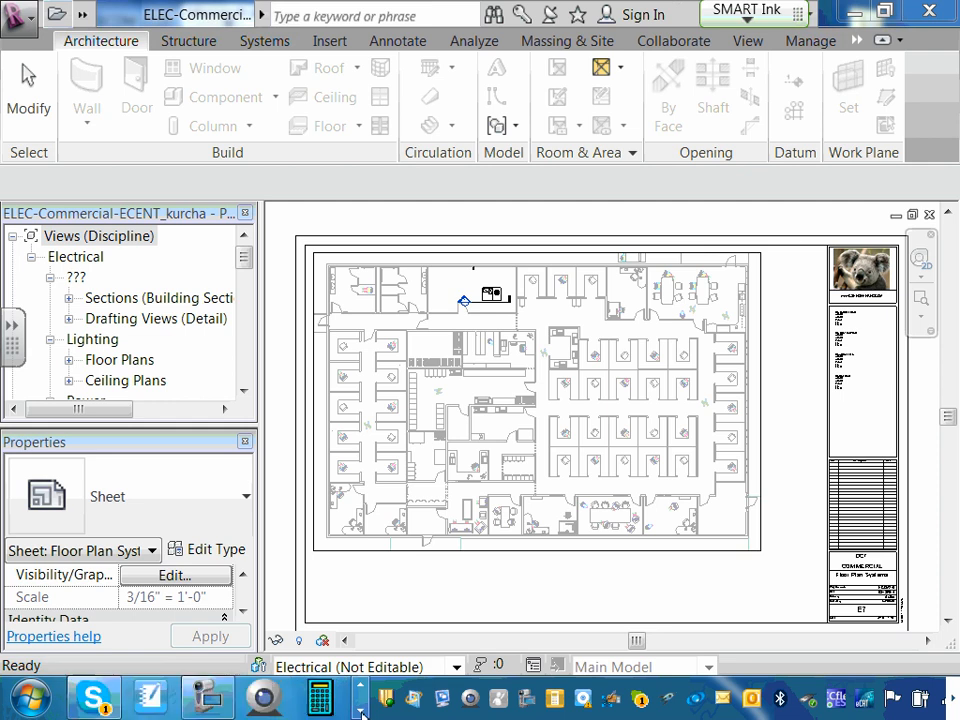
click(207, 697)
click(735, 148)
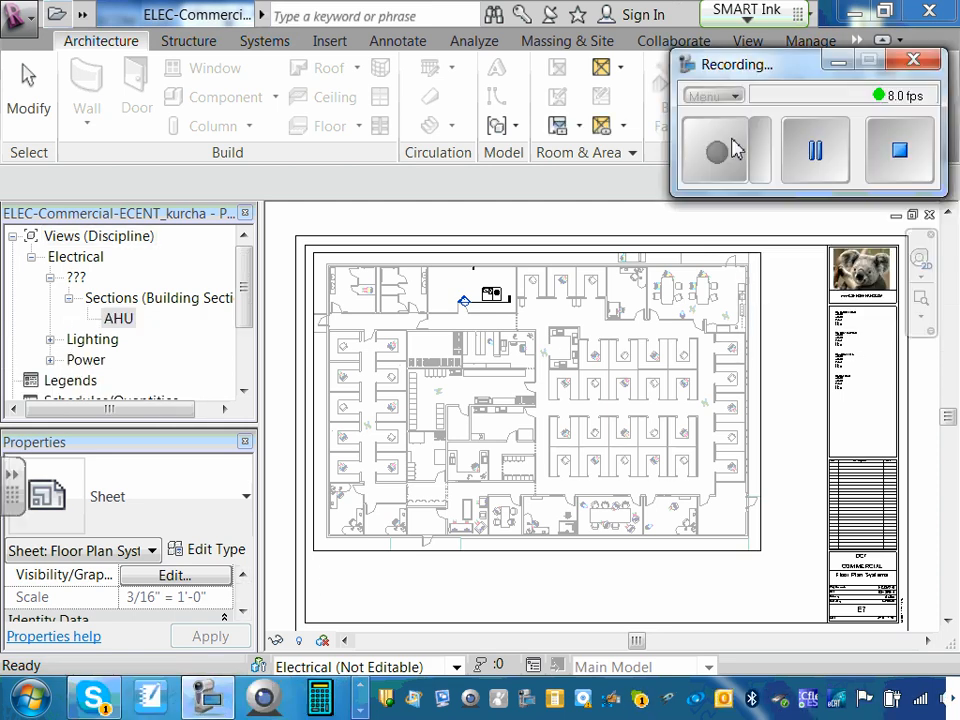
click(838, 61)
- Start a new drafting view and synchronize the local file's changes with the central model
click(755, 52)
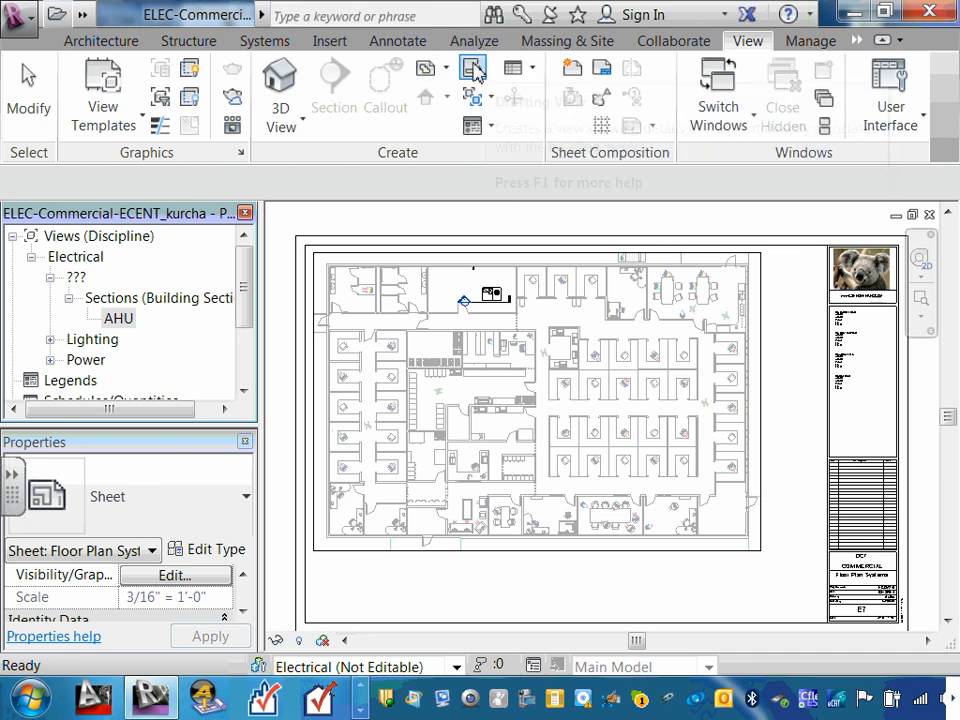
click(305, 124)
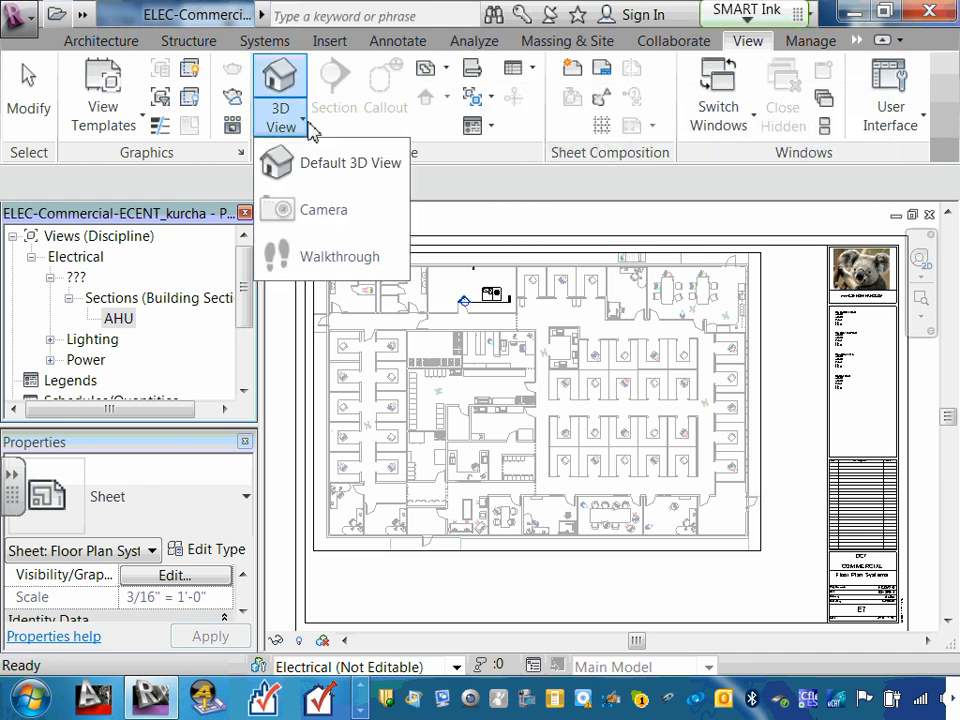
click(516, 165)
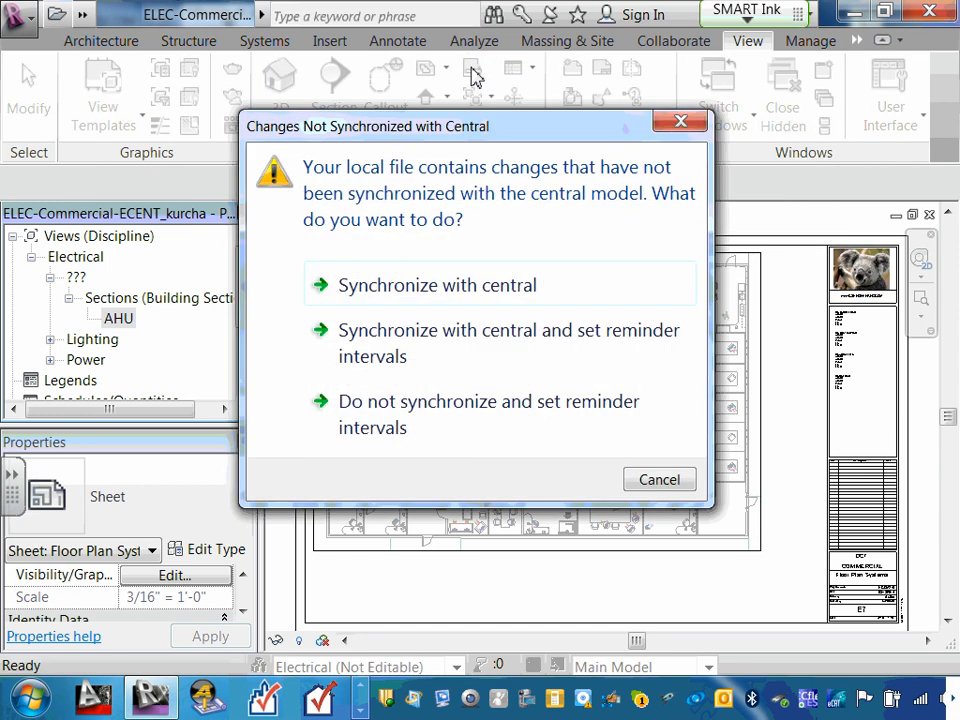
click(477, 290)
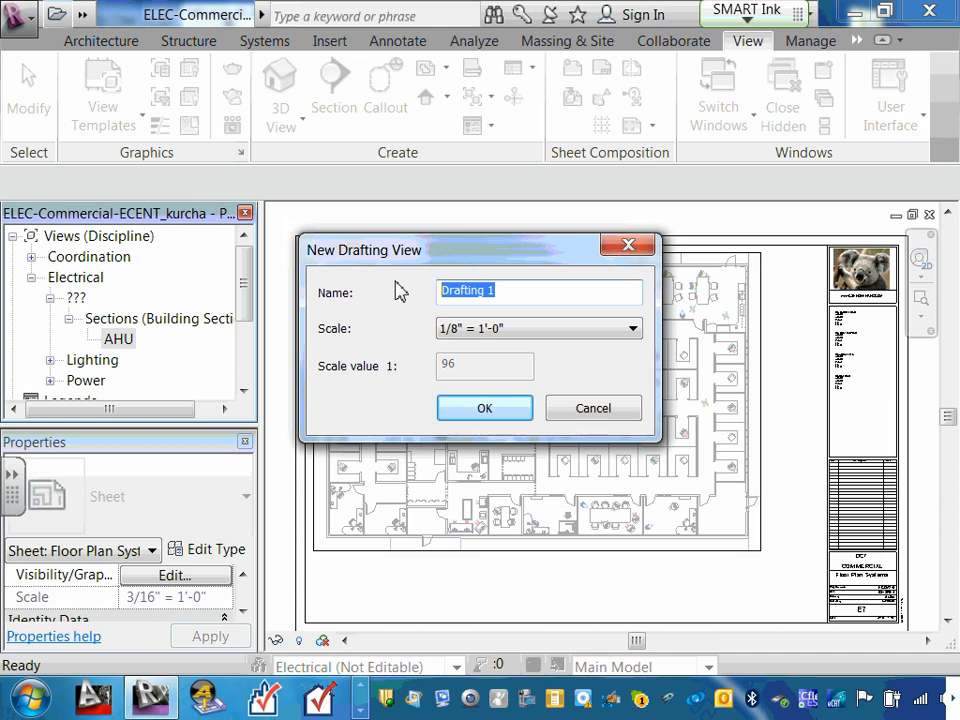
- Create the new drafting view with the name "LV System Risers (E7.1)"
text(LV S)
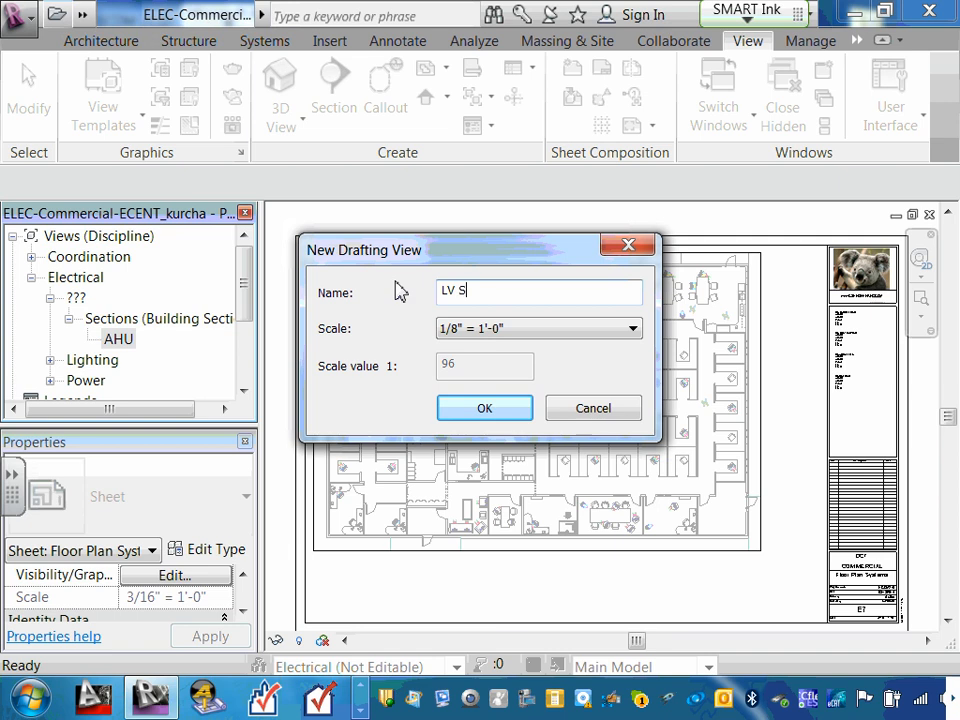
text(ystem )
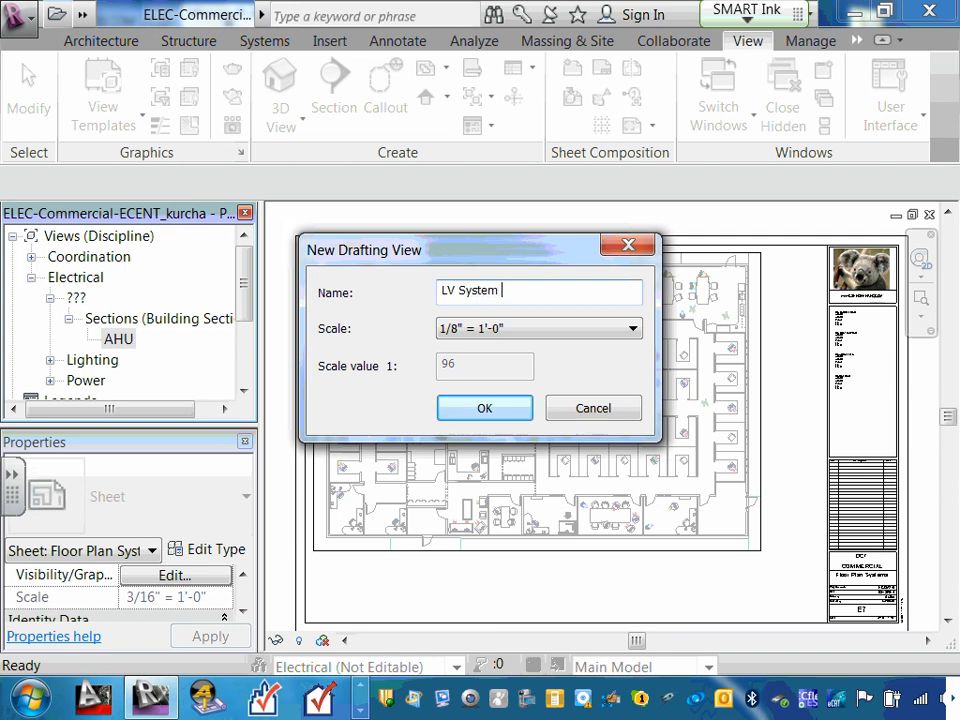
text(Risers)
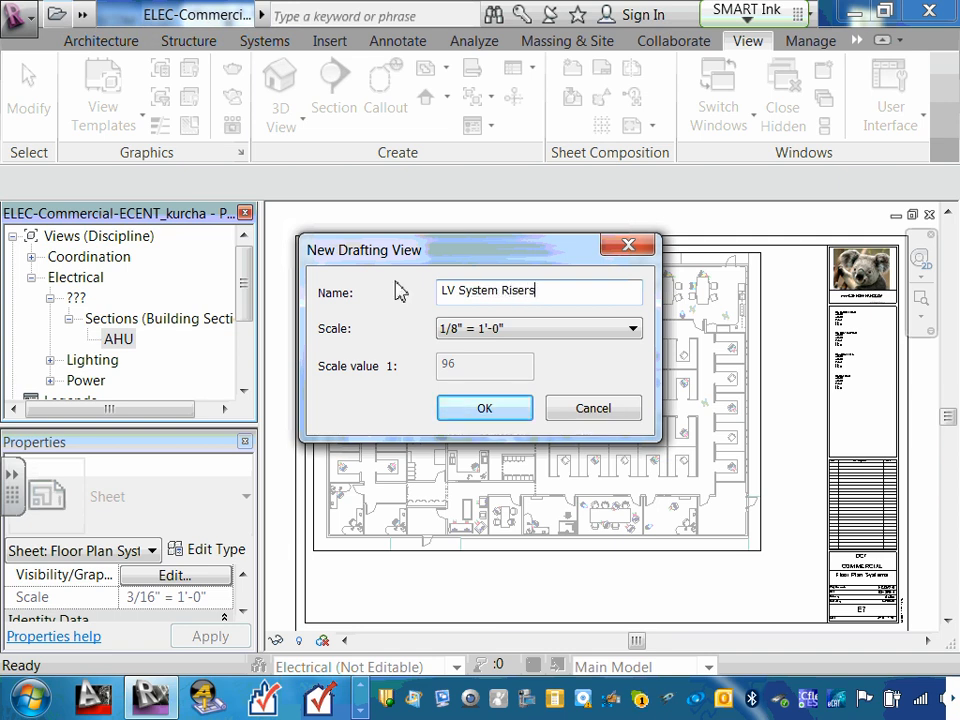
text( ()
text(E7.1))
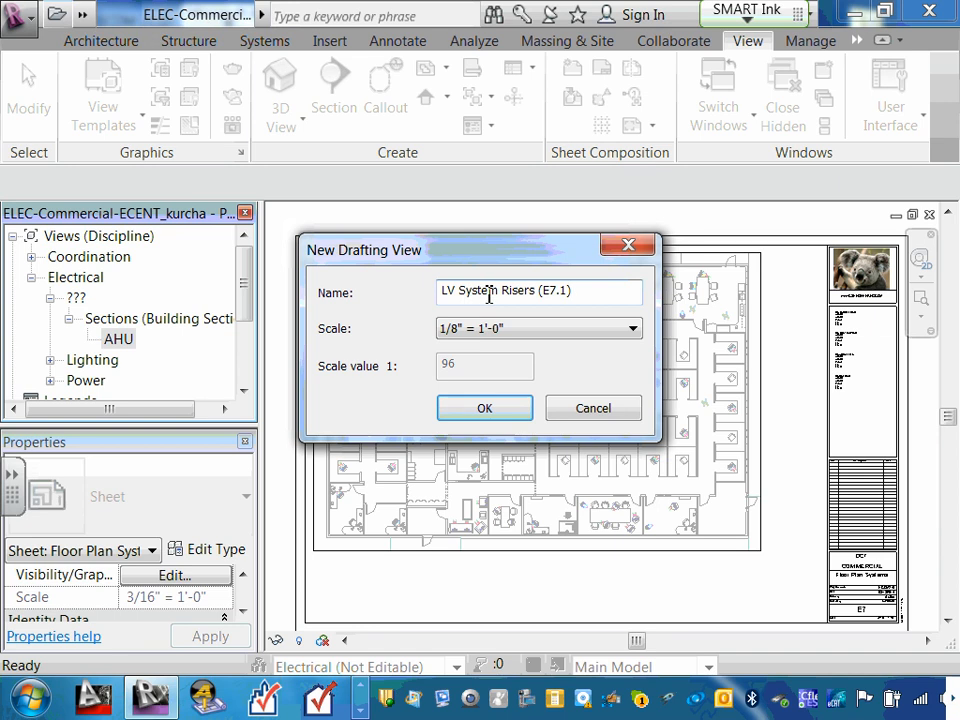
click(497, 420)
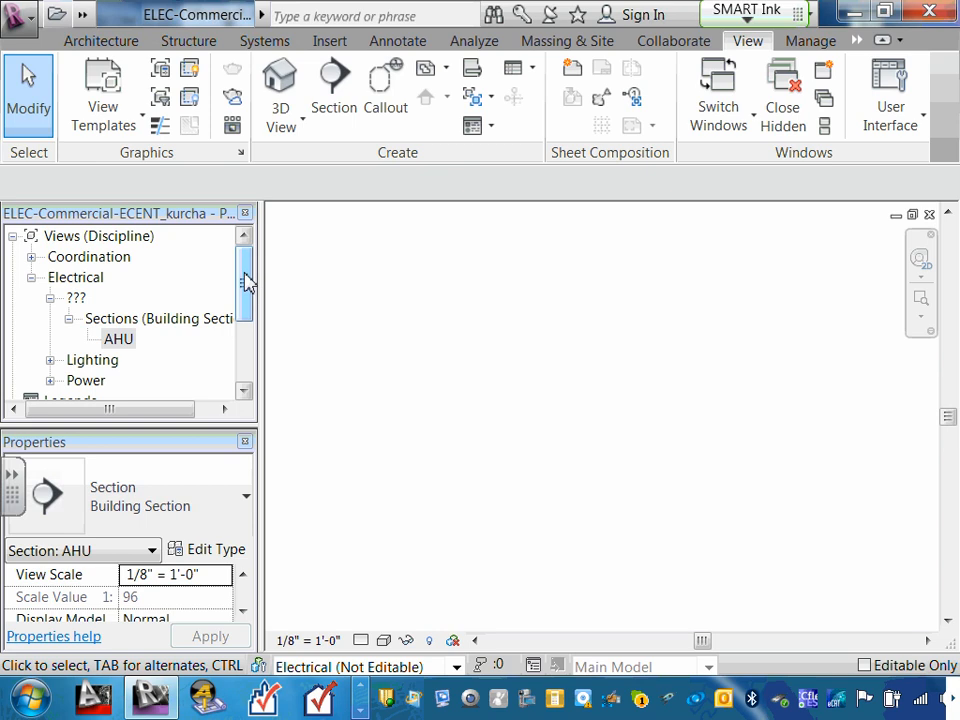
- Select the LV System Risers (E7.1) drafting view under the Coordination discipline in the Project Browser
click(31, 257)
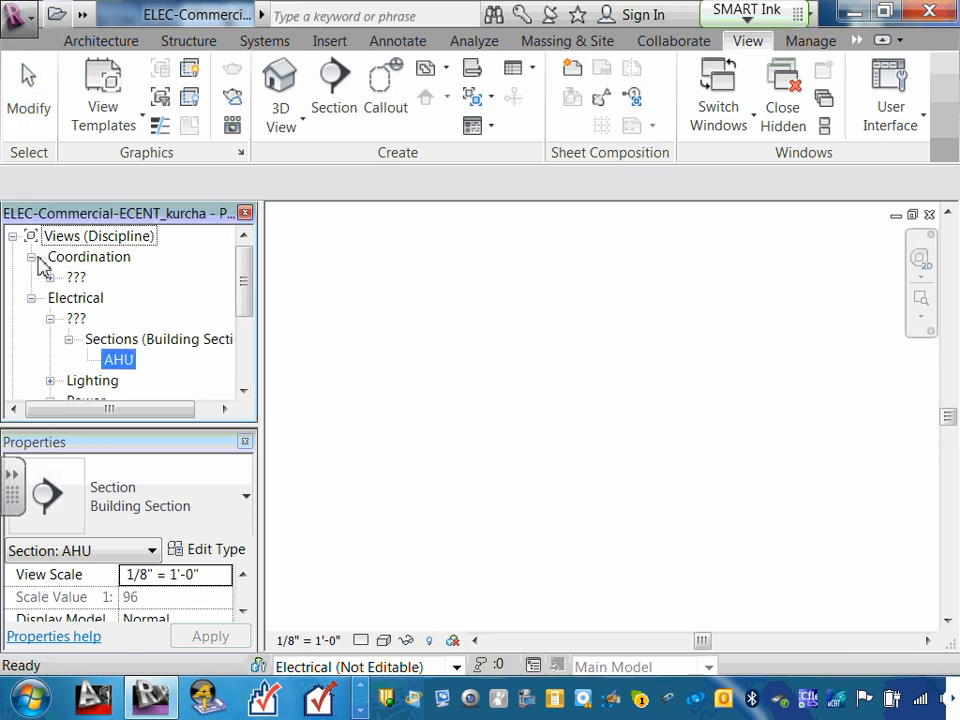
click(50, 277)
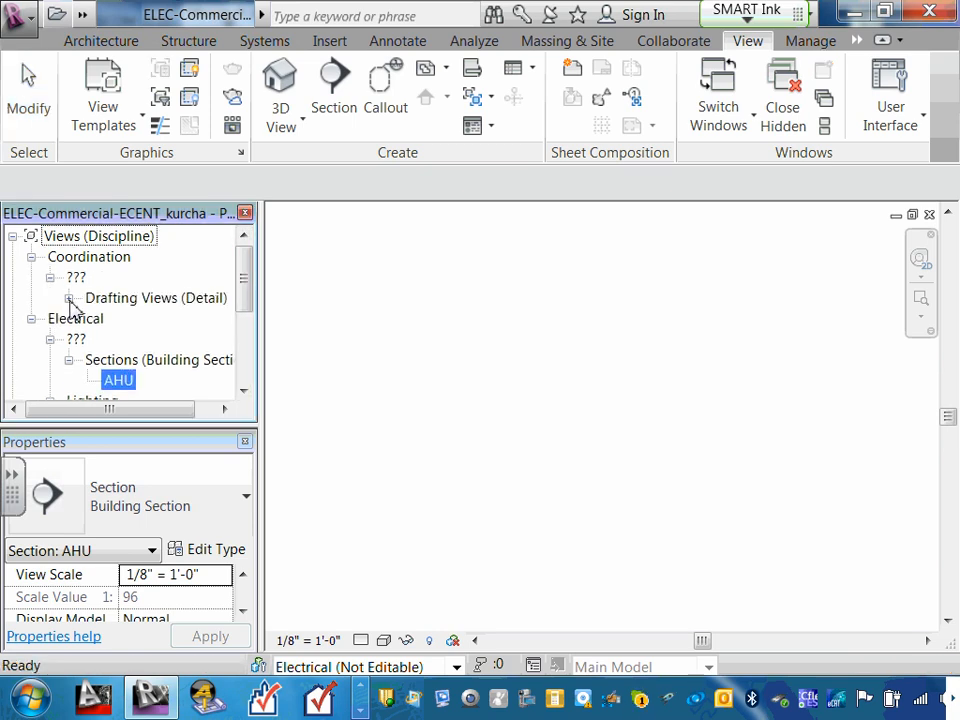
click(69, 300)
click(158, 322)
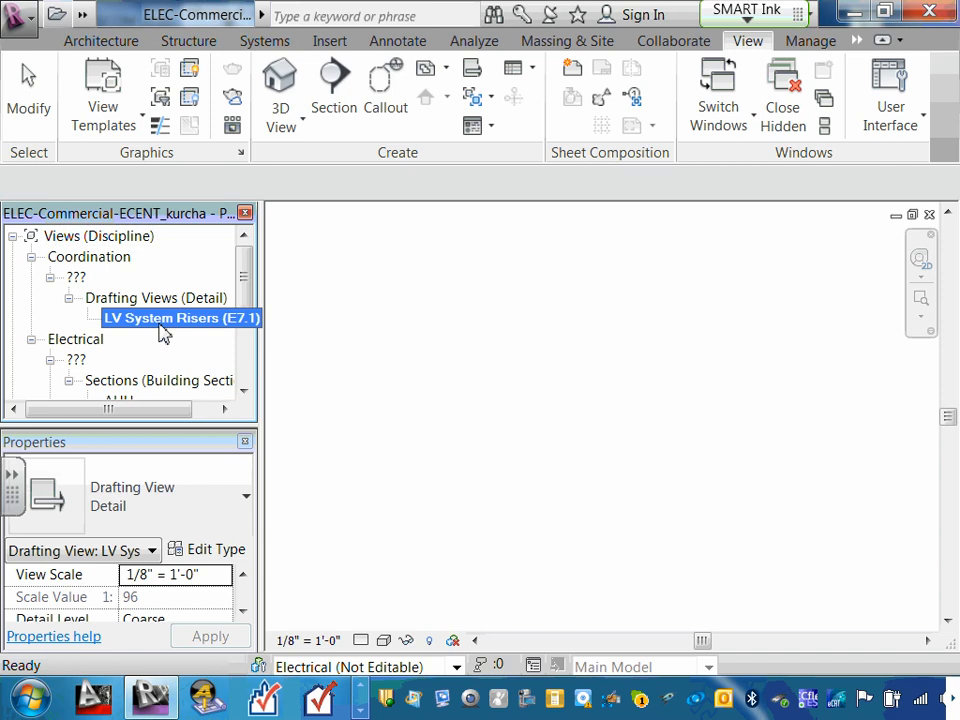
- Set the discipline of the LV System Risers (E7.1) drafting view to Electrical
click(243, 612)
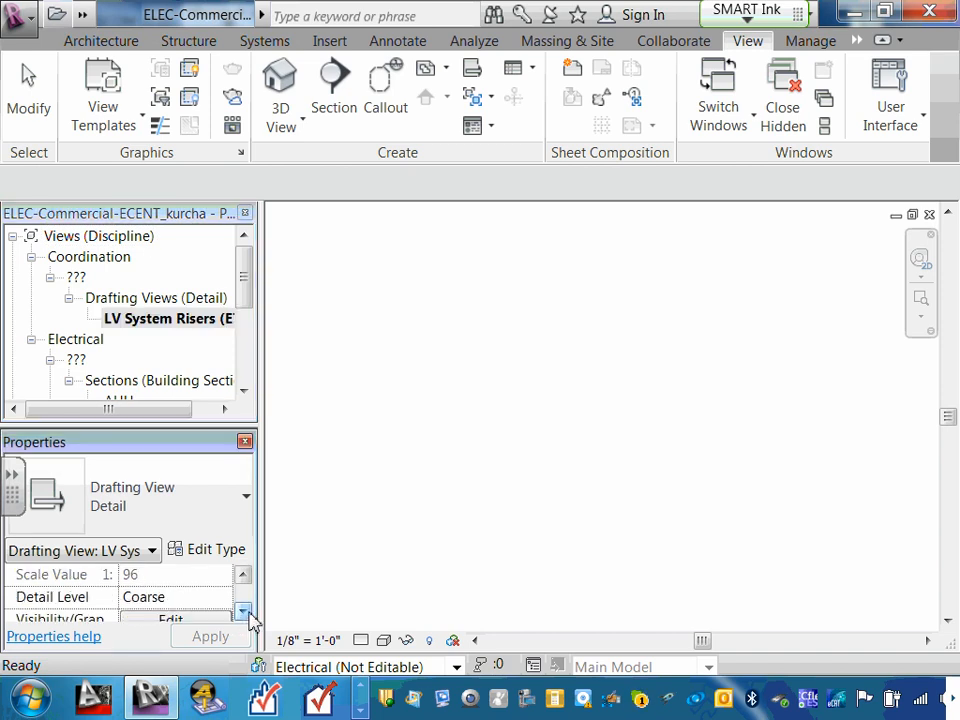
click(243, 612)
click(243, 612)
click(243, 612)
click(243, 612)
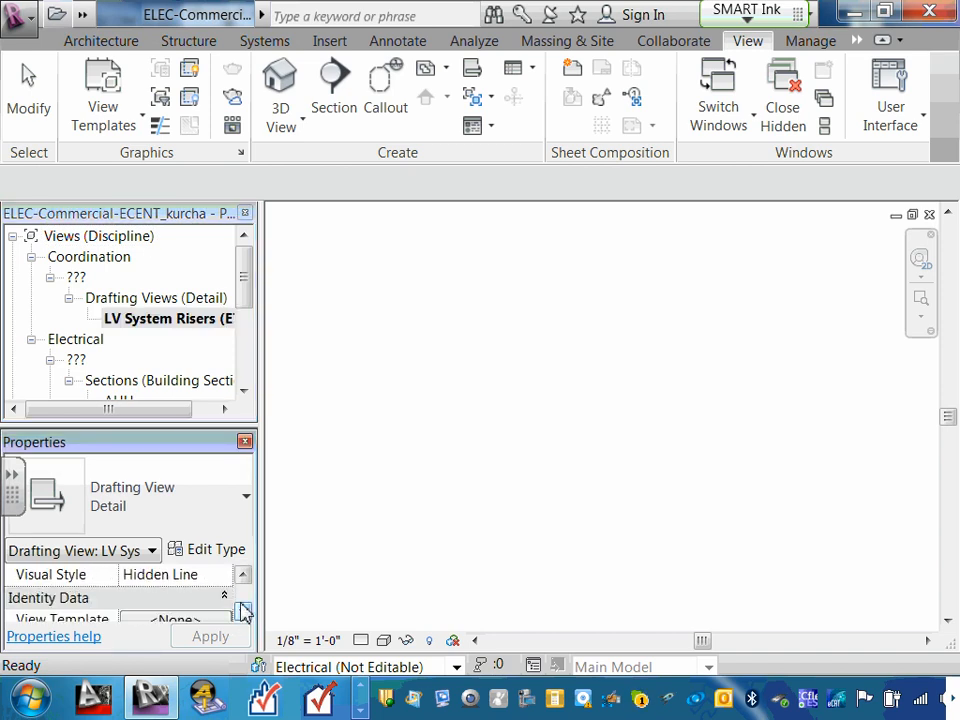
click(243, 612)
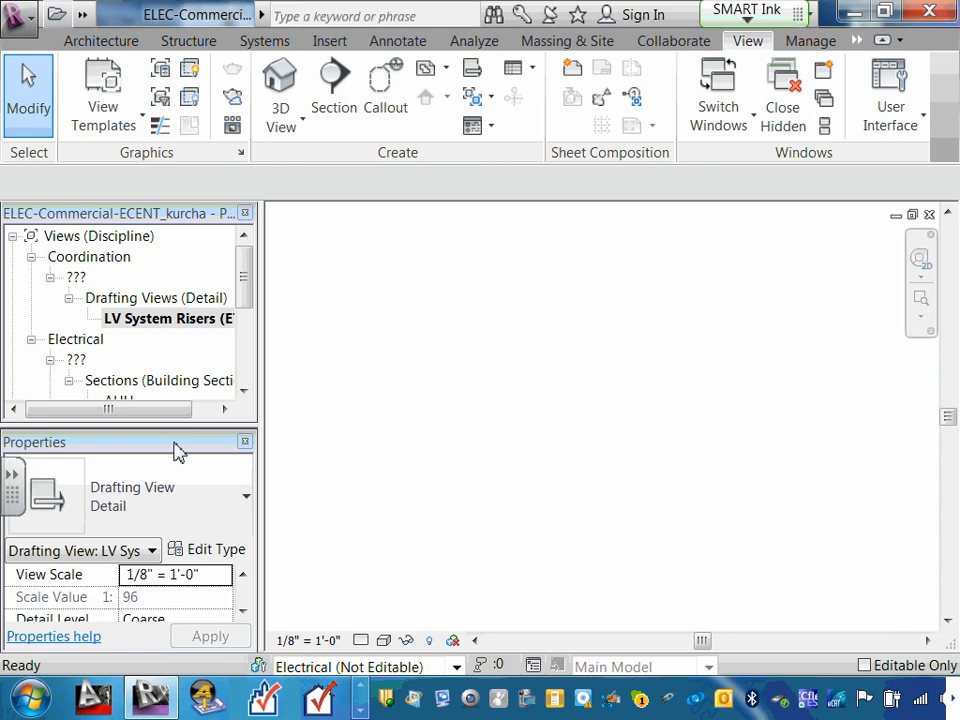
drag(175, 442, 187, 372)
click(243, 576)
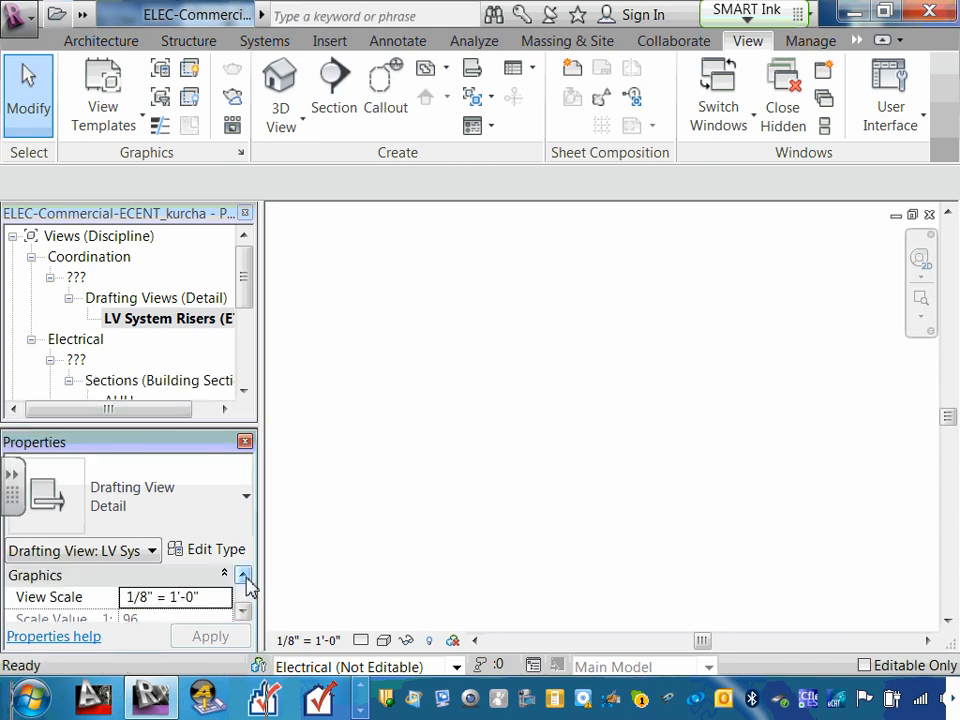
click(242, 613)
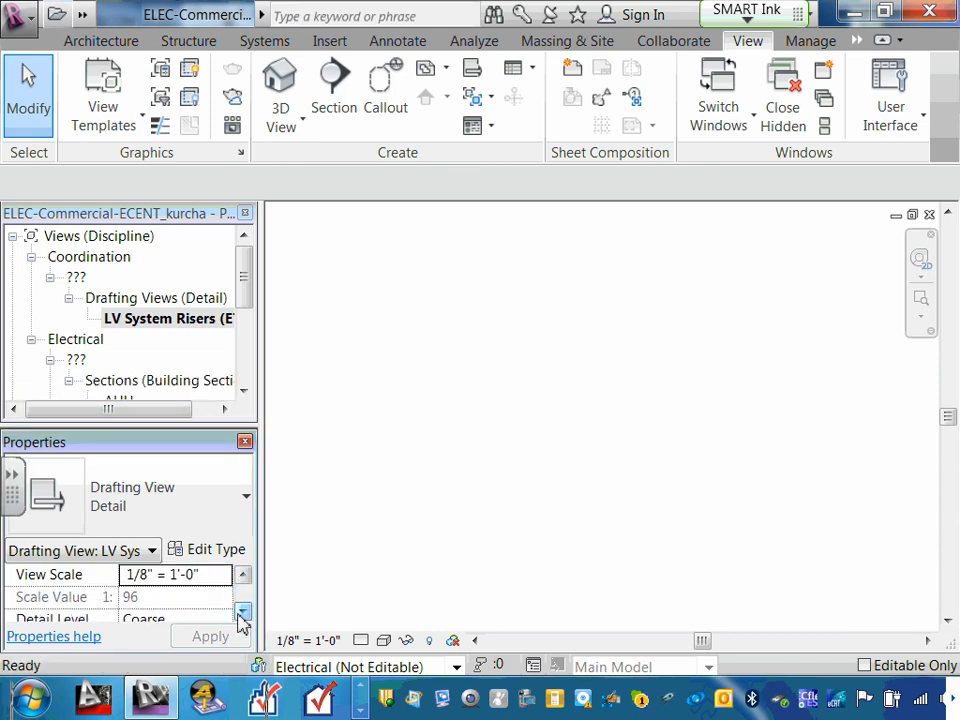
click(242, 613)
click(242, 613)
click(242, 613)
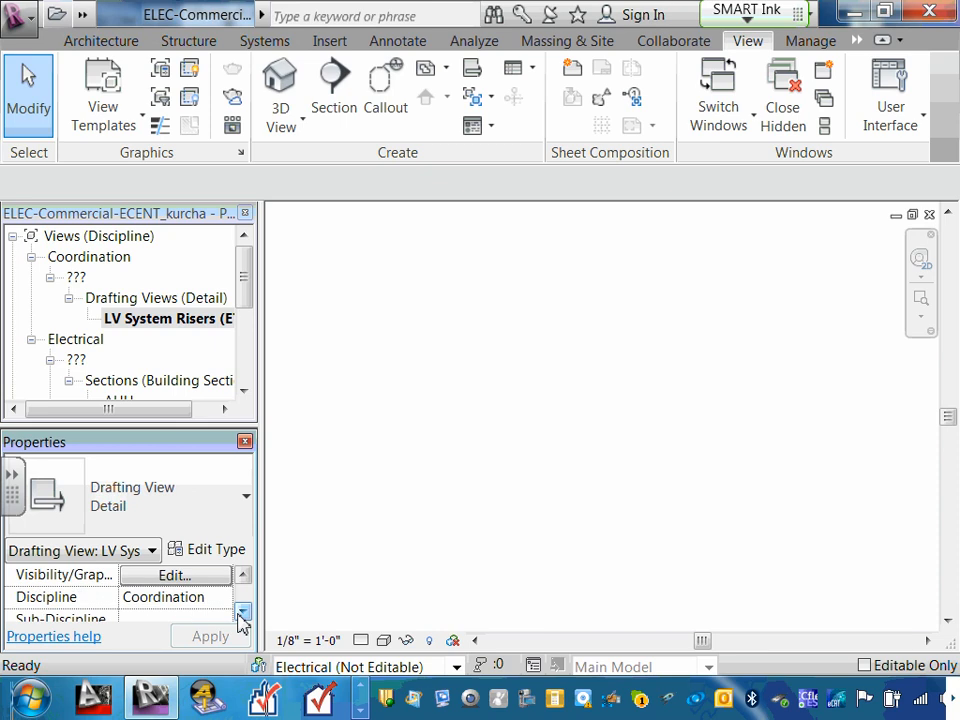
click(242, 613)
click(176, 574)
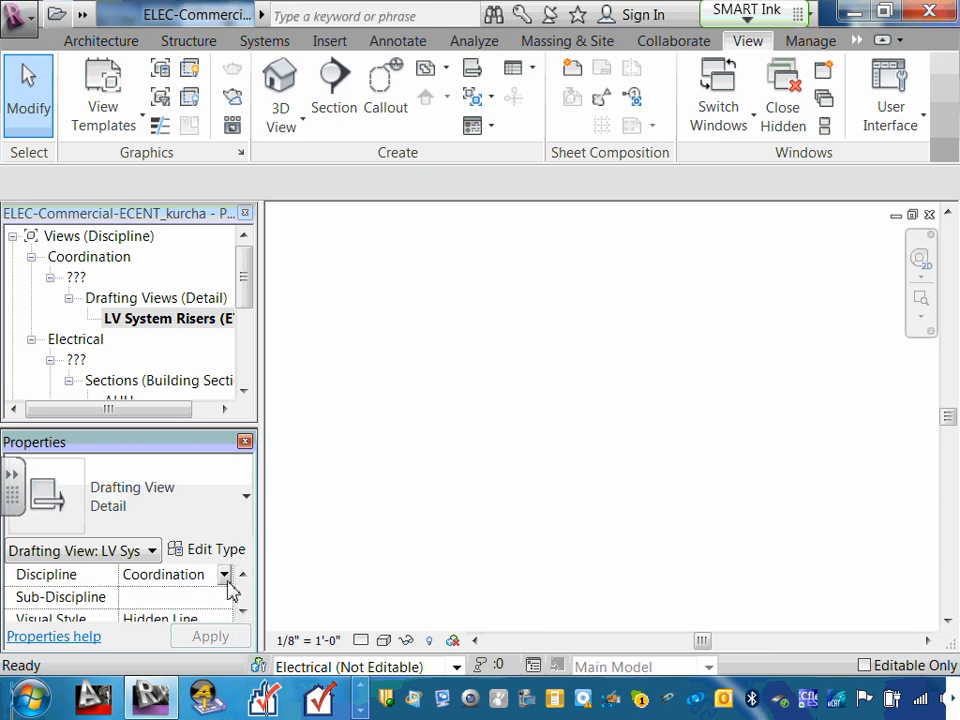
click(222, 578)
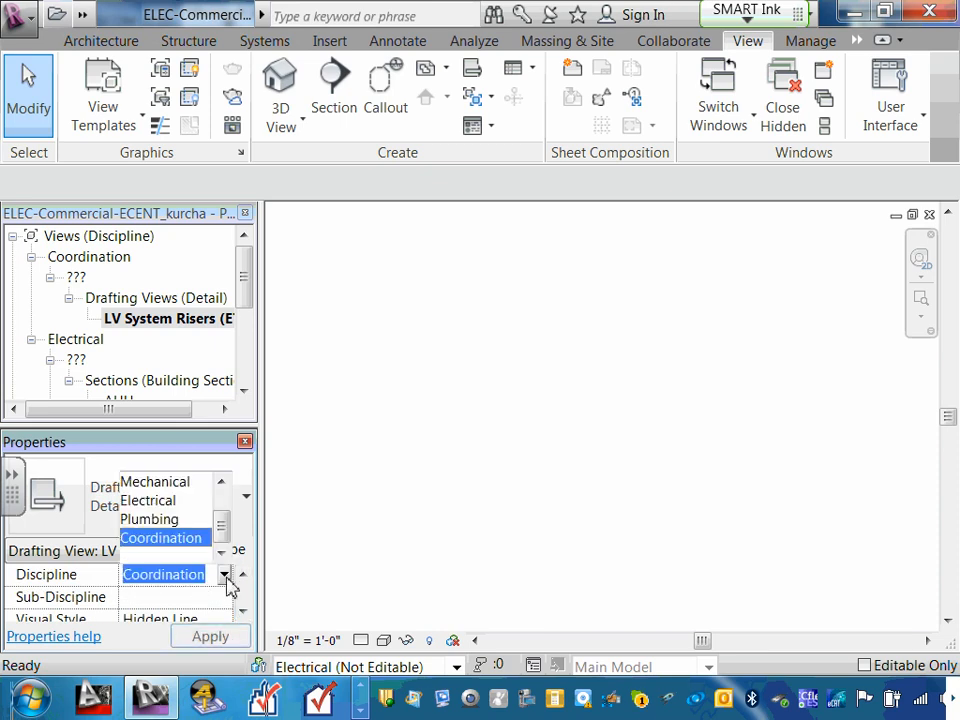
click(166, 502)
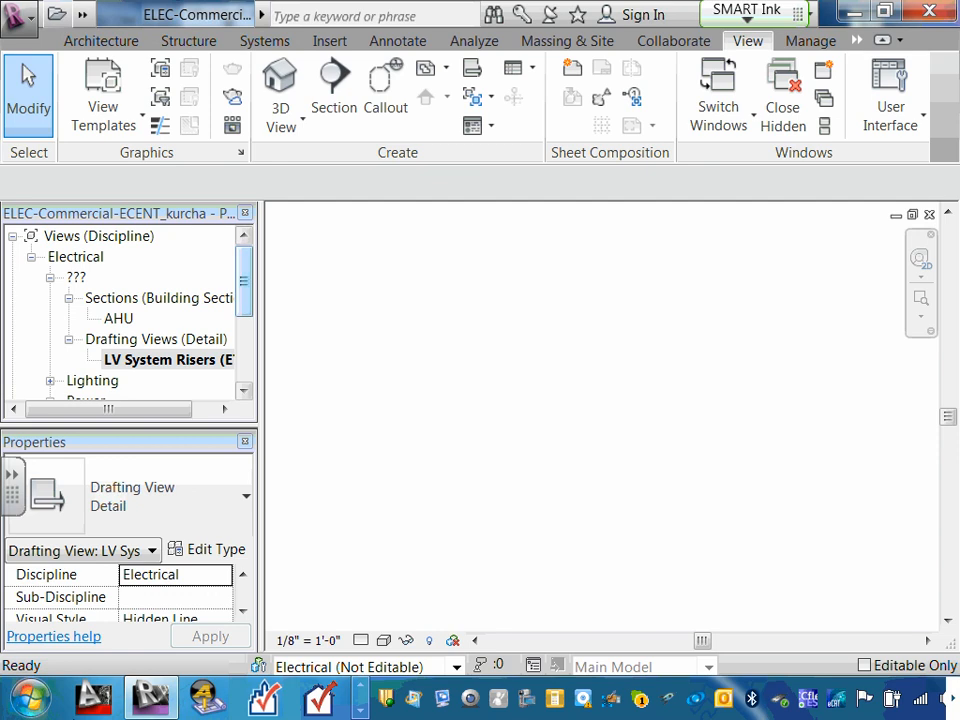
click(226, 577)
click(226, 577)
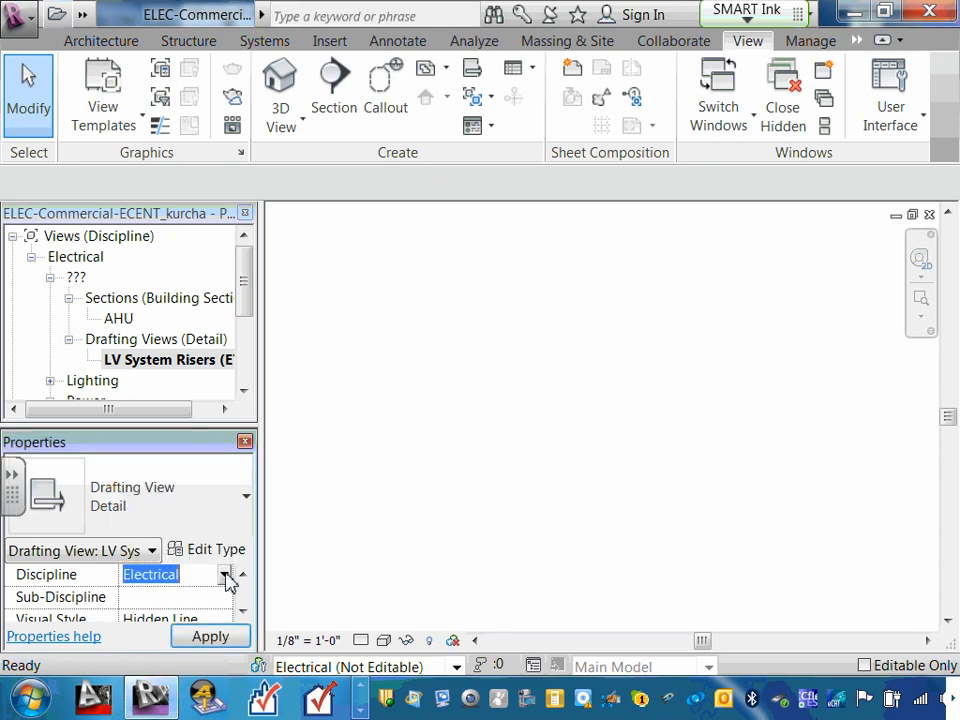
click(226, 577)
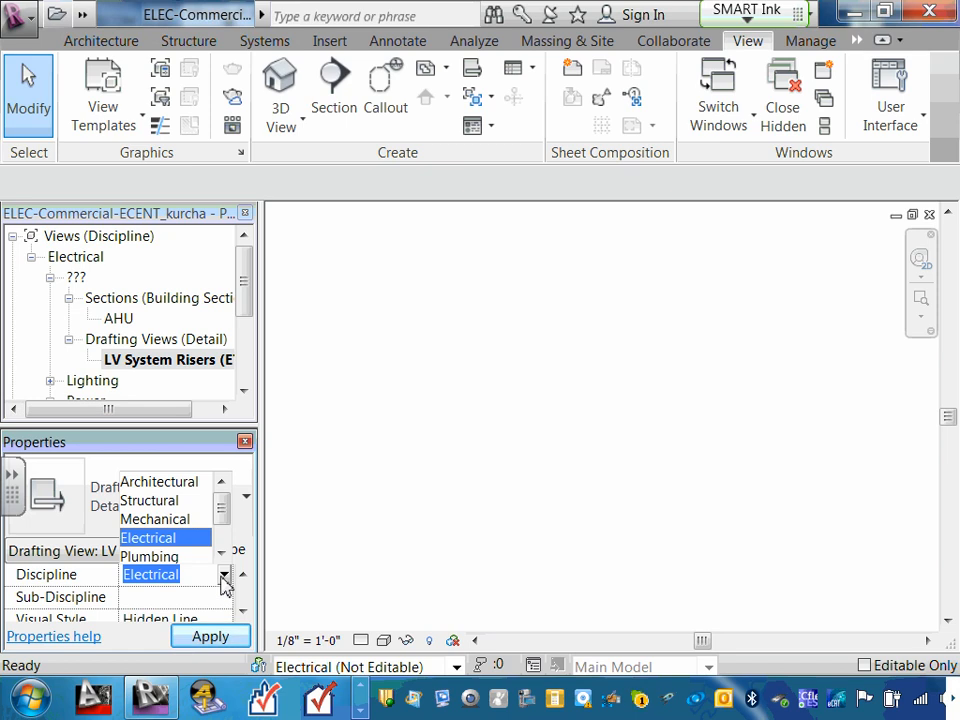
click(292, 565)
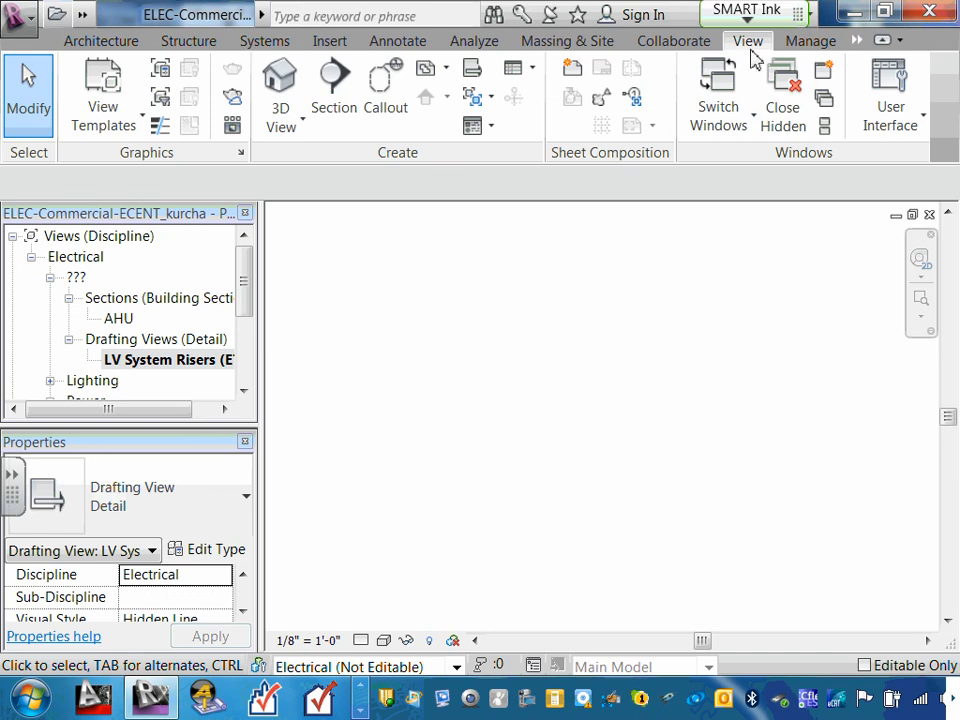
- Create a new drafting view named "Symbols (E2)" at the 1/8" = 1'-0" scale
click(473, 78)
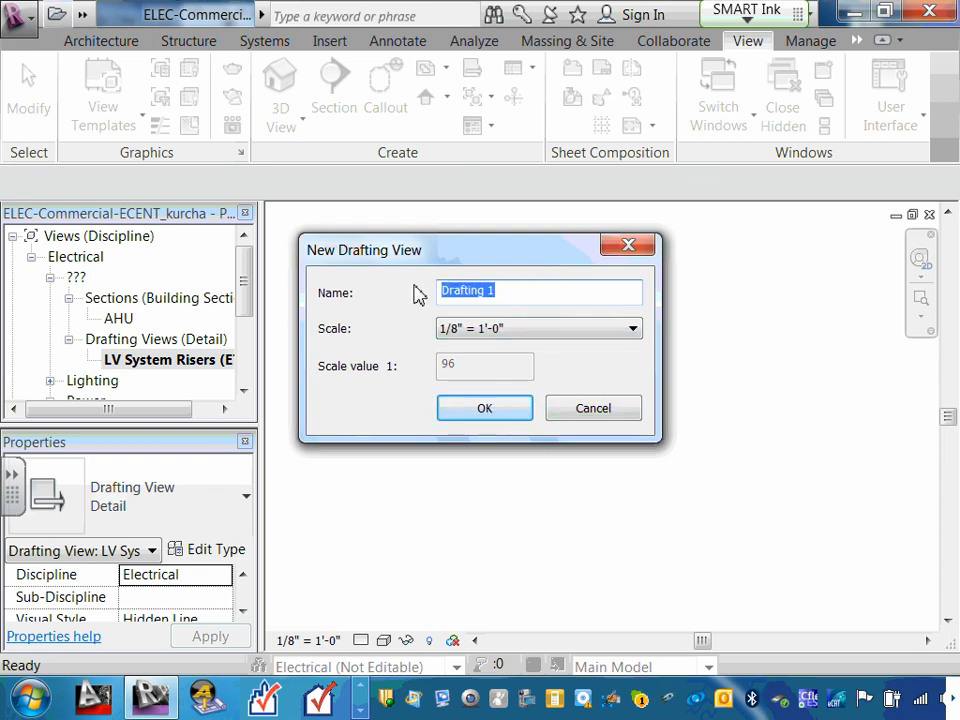
right_click(463, 291)
click(532, 377)
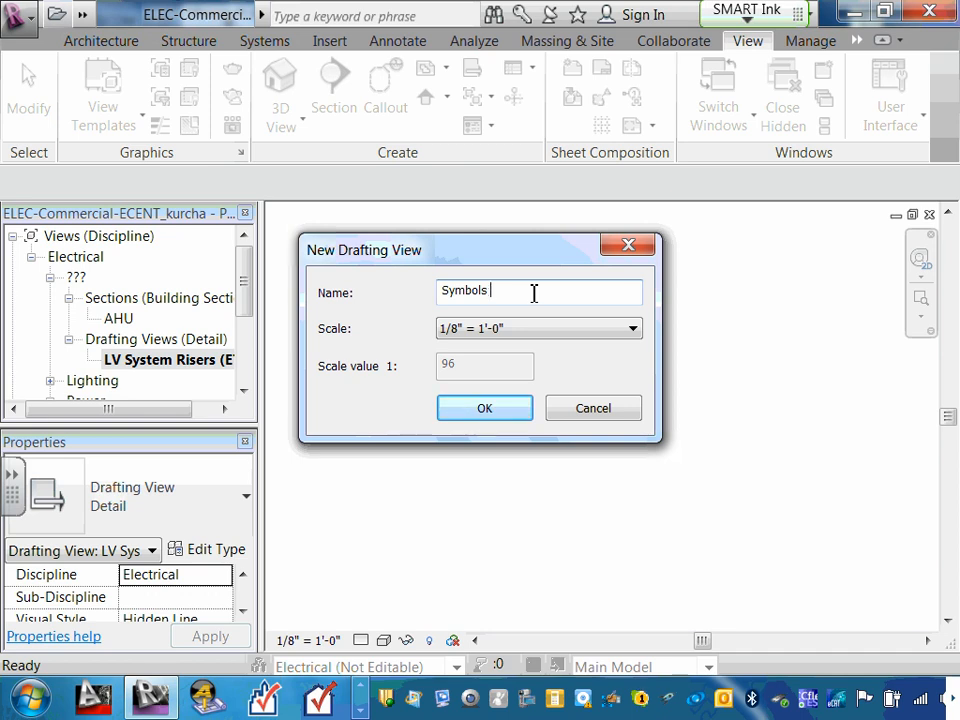
text(()
text(E2))
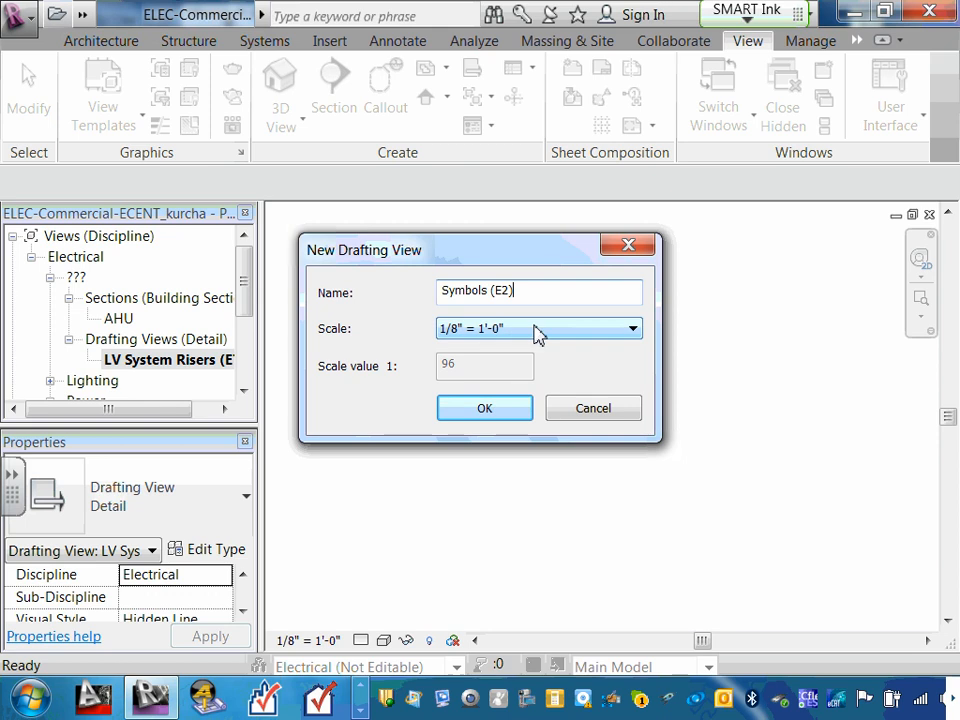
click(488, 410)
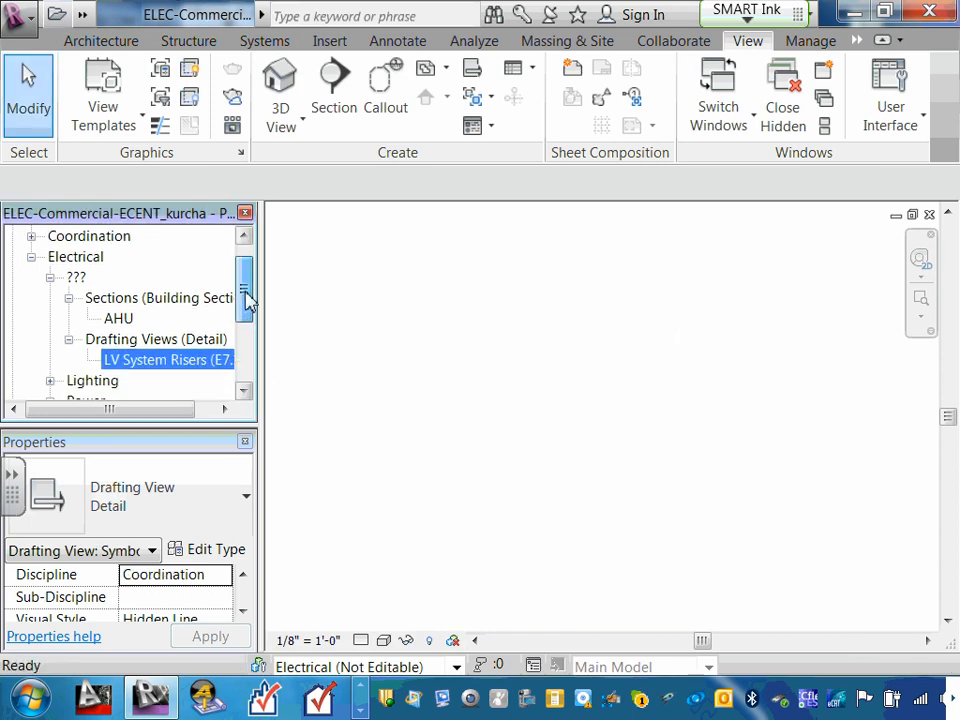
- Select the Symbols (E2) drafting view under the Coordination discipline and set its discipline to Electrical
click(31, 237)
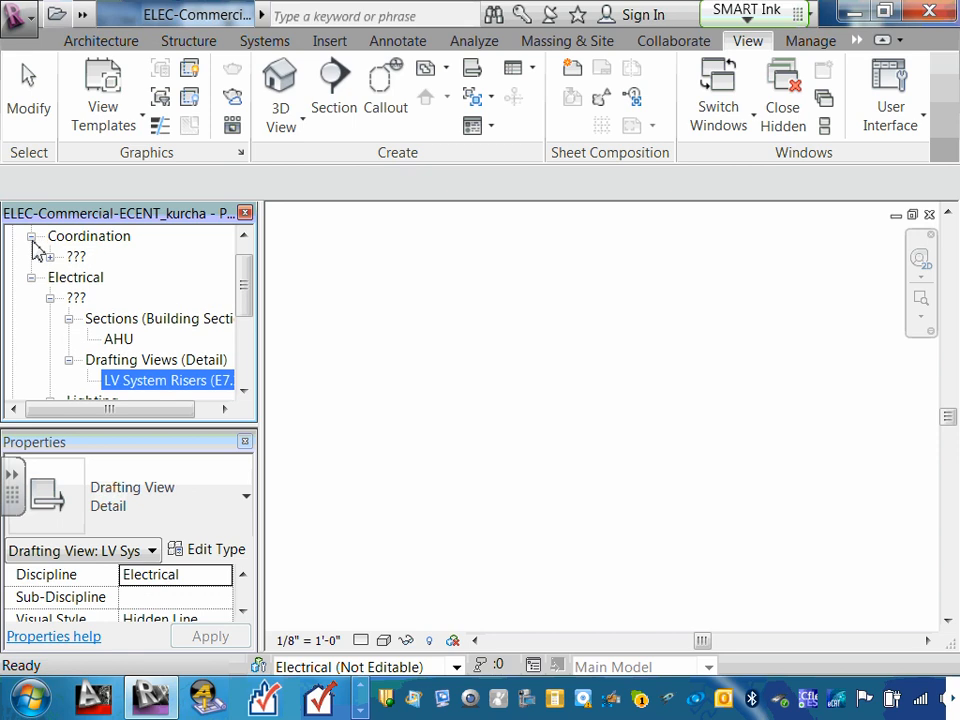
click(50, 257)
click(68, 278)
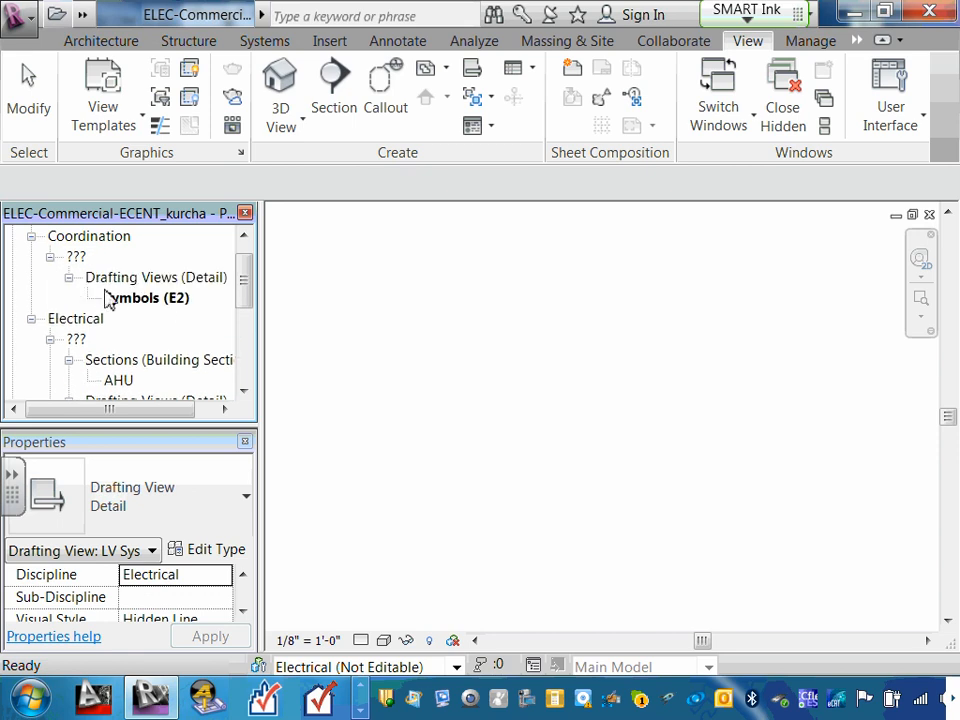
click(160, 299)
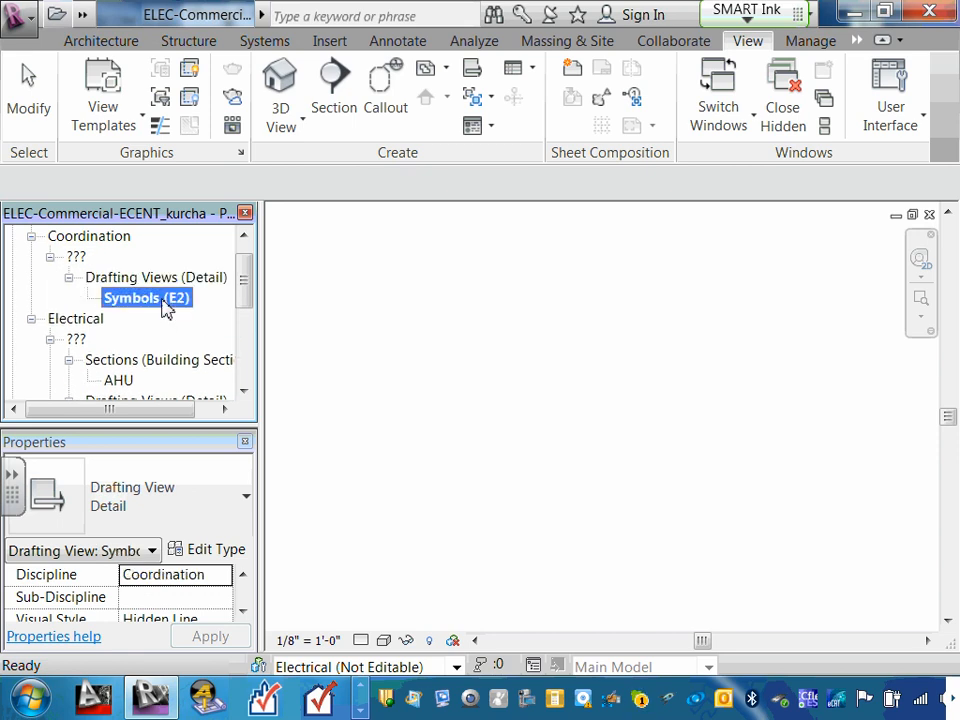
click(176, 576)
click(224, 574)
click(175, 502)
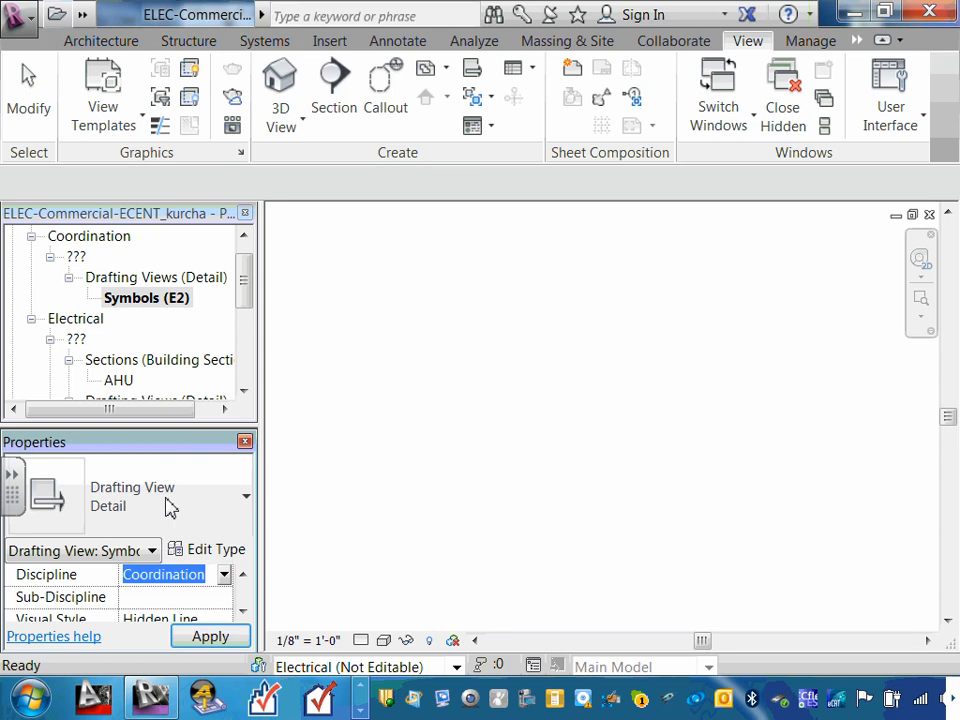
click(214, 636)
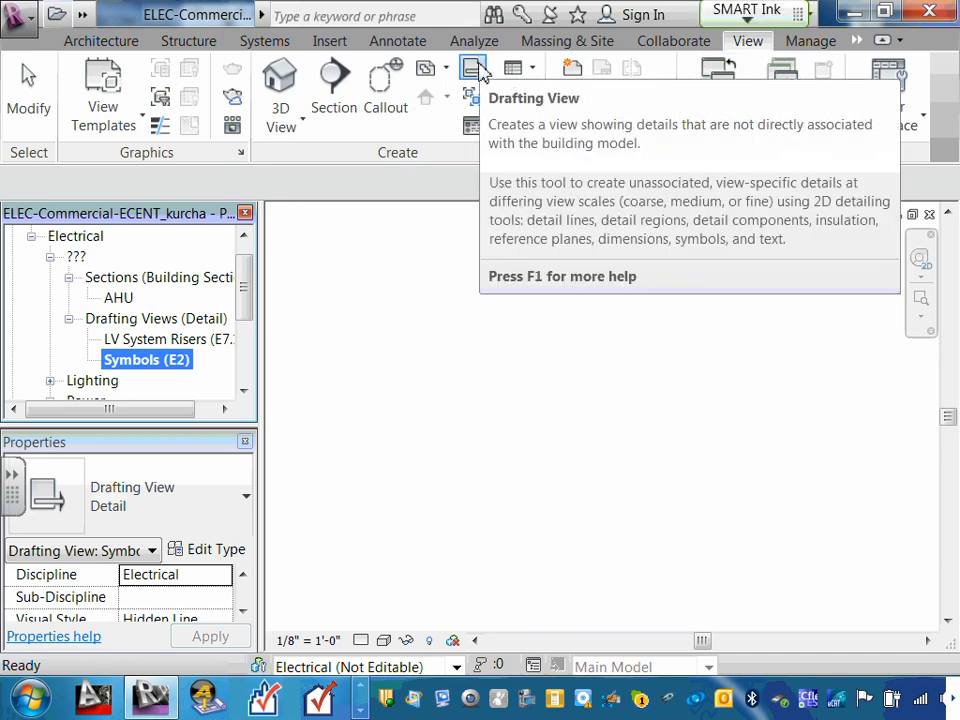
double_click(160, 366)
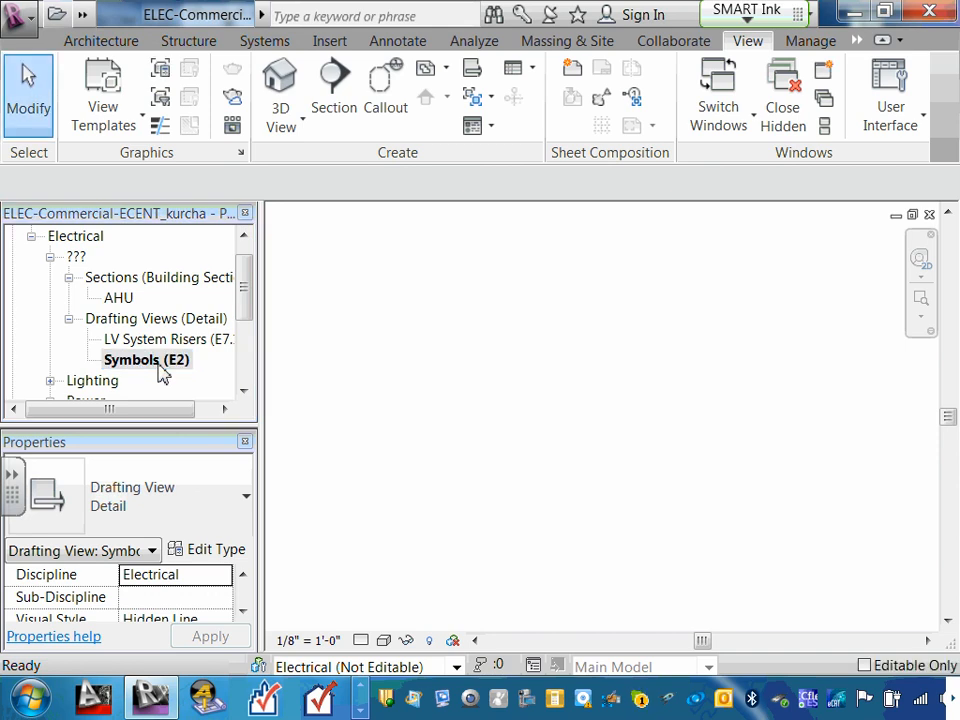
click(206, 578)
click(225, 578)
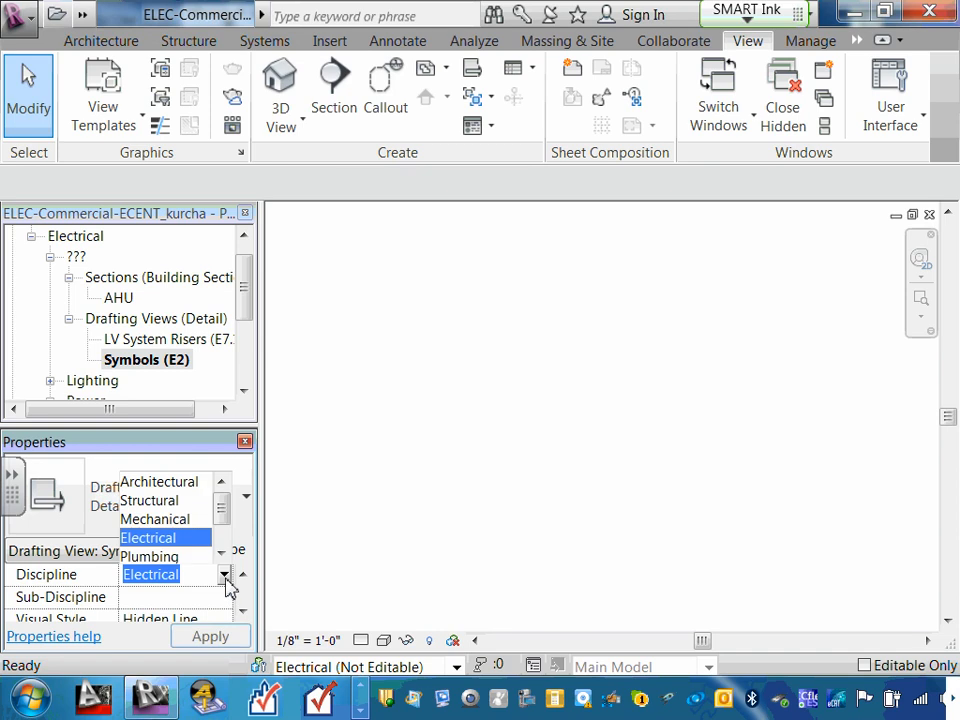
click(225, 578)
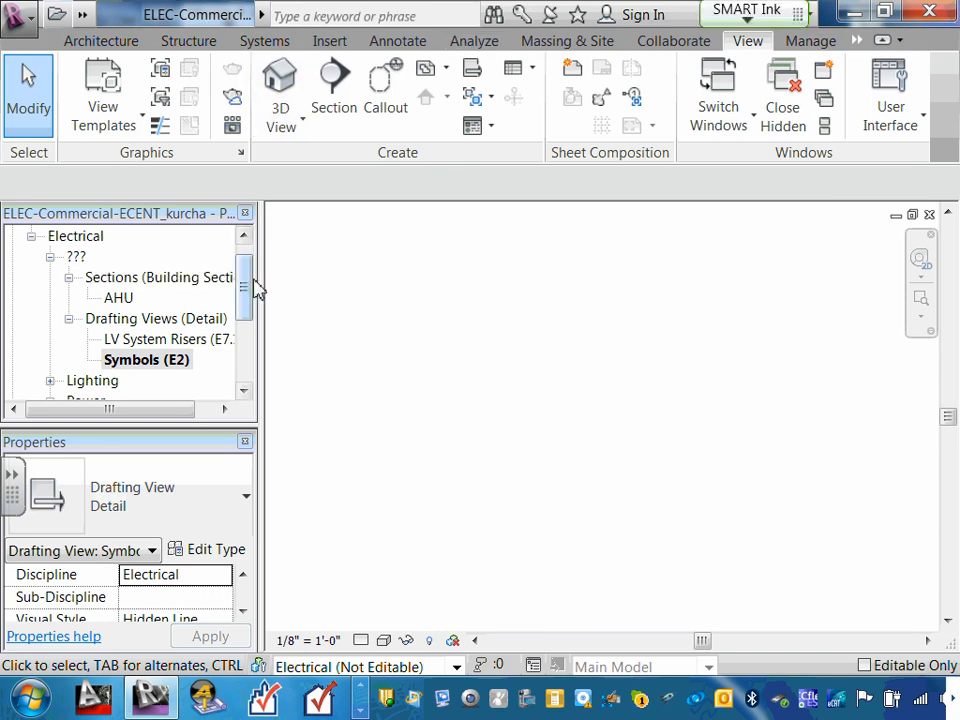
drag(246, 290, 246, 297)
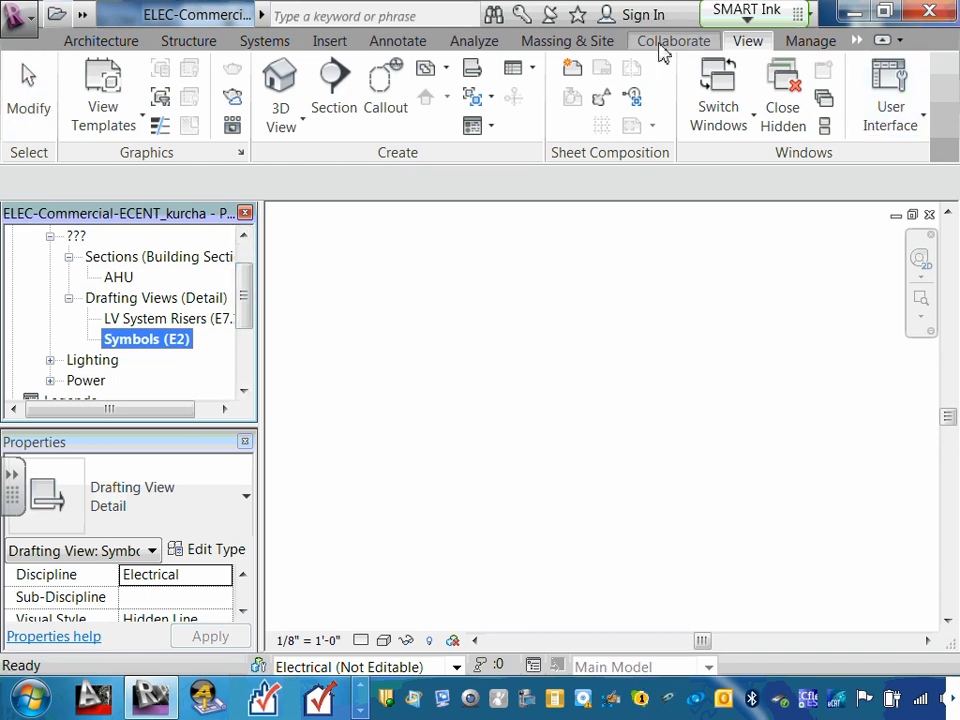
click(404, 42)
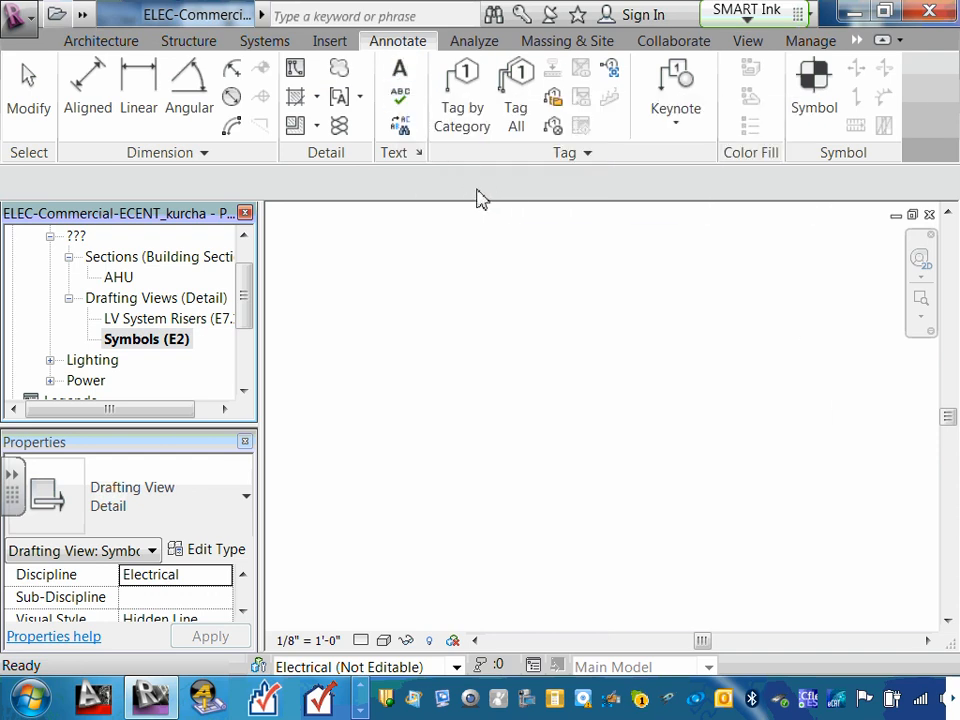
click(399, 69)
key(Escape)
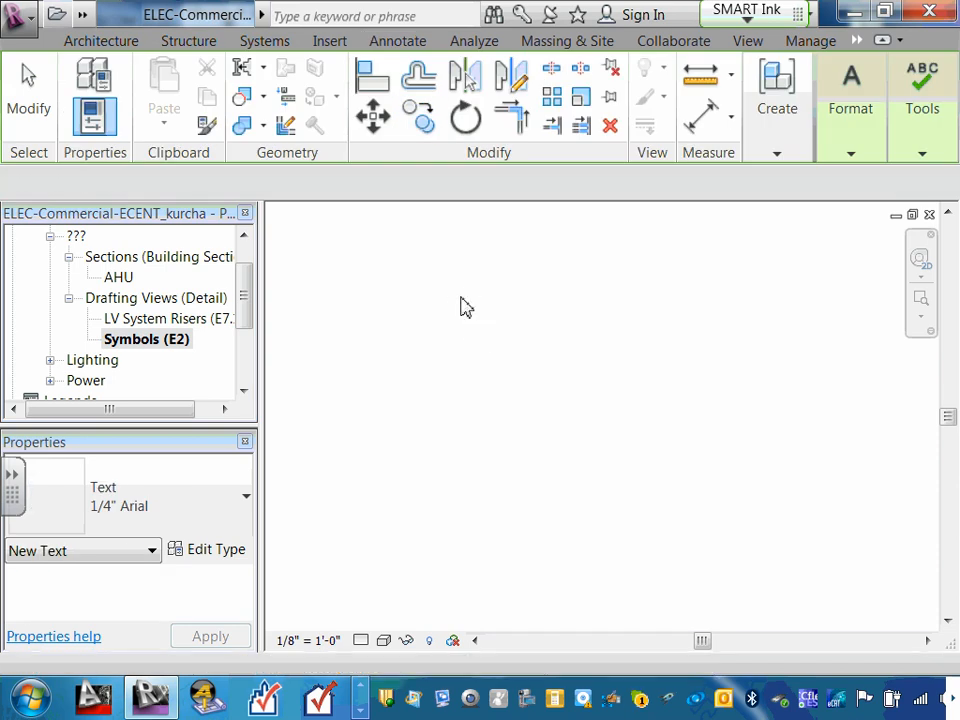
click(245, 290)
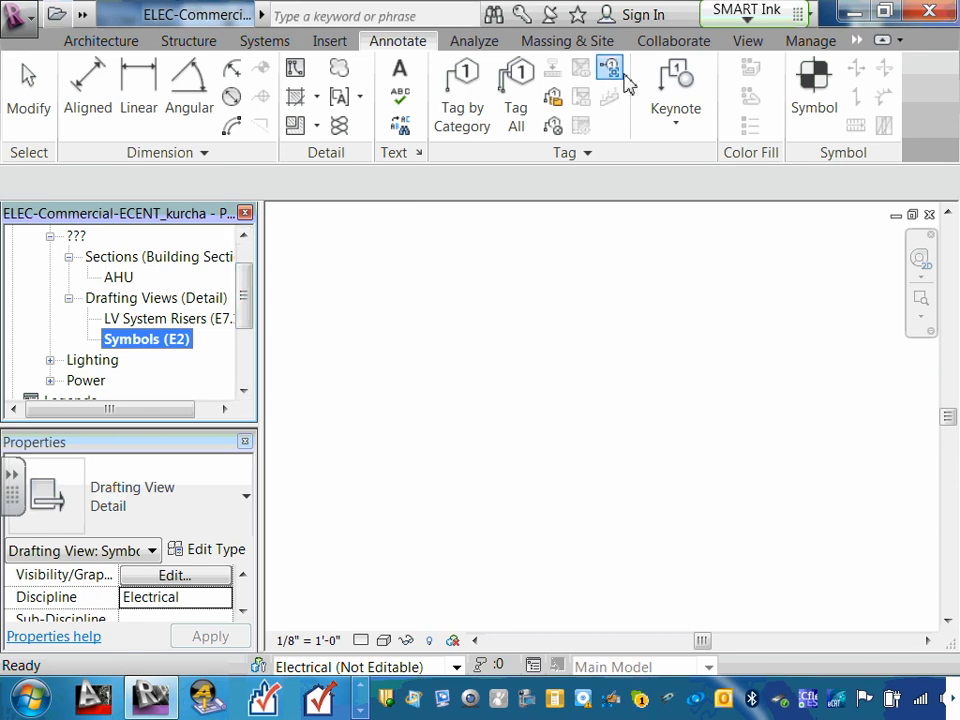
- Create a new drafting view named "Drawing Sheets (E1)" at the 1/8" = 1'-0" scale
click(748, 42)
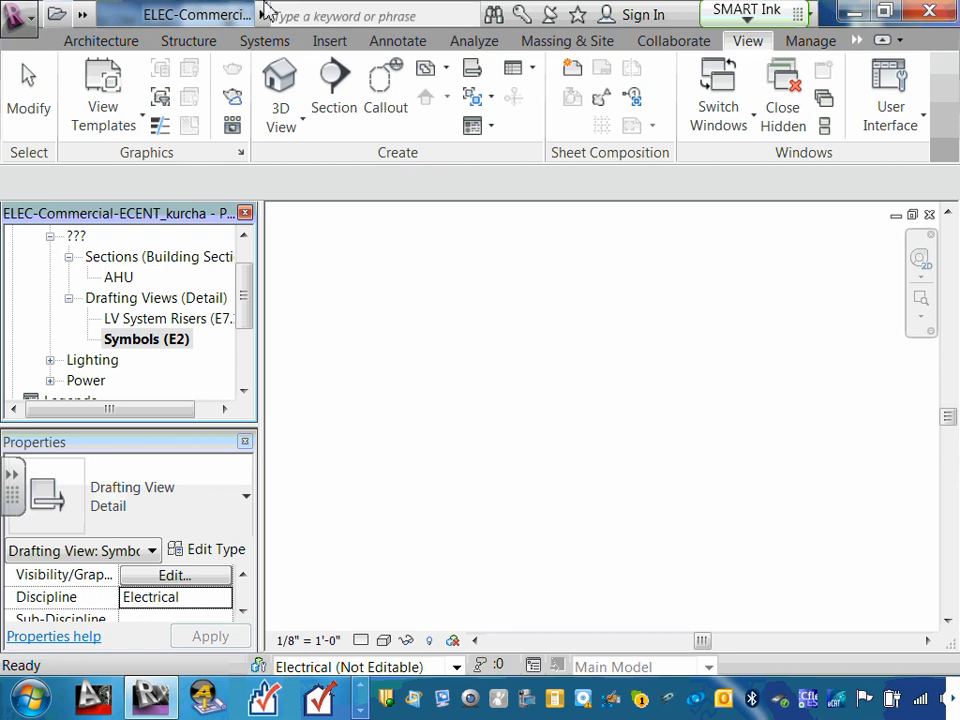
click(476, 77)
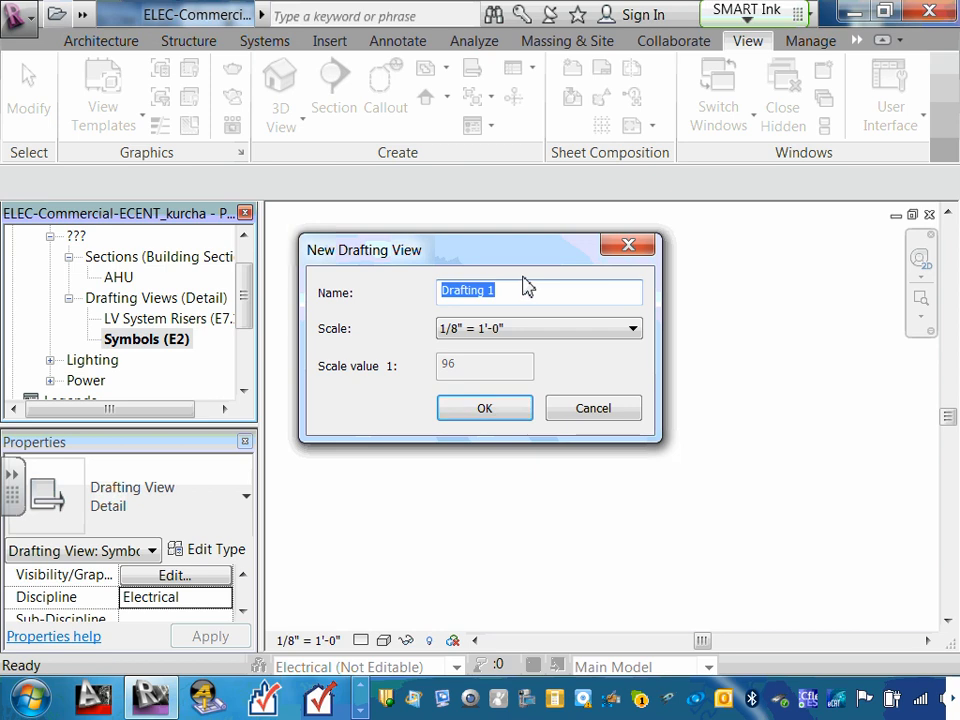
text(Draw)
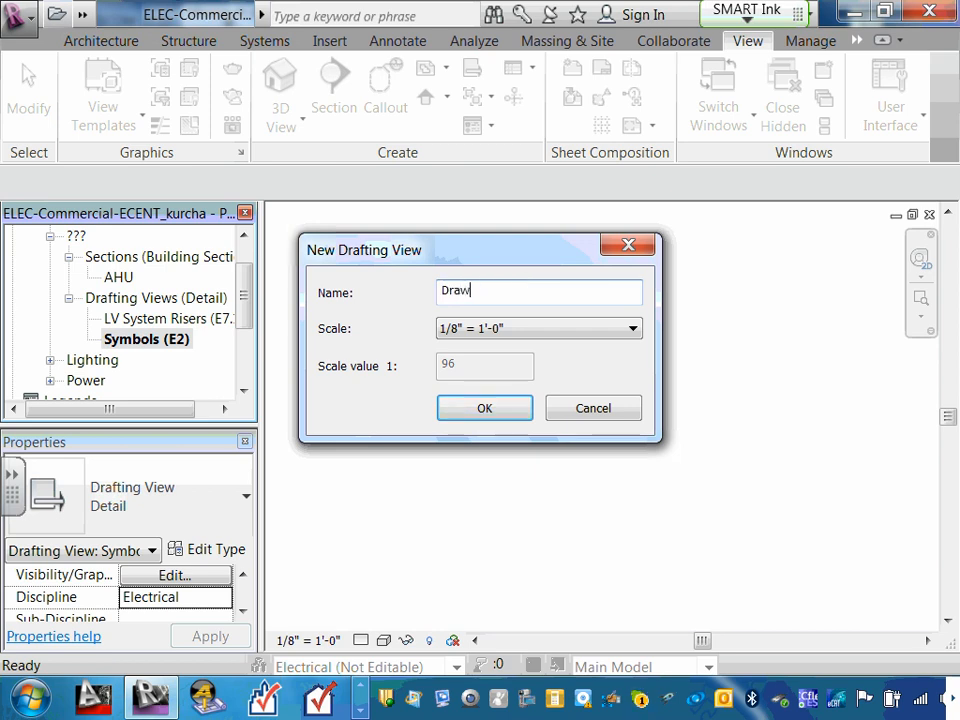
text(ing Sheets ()
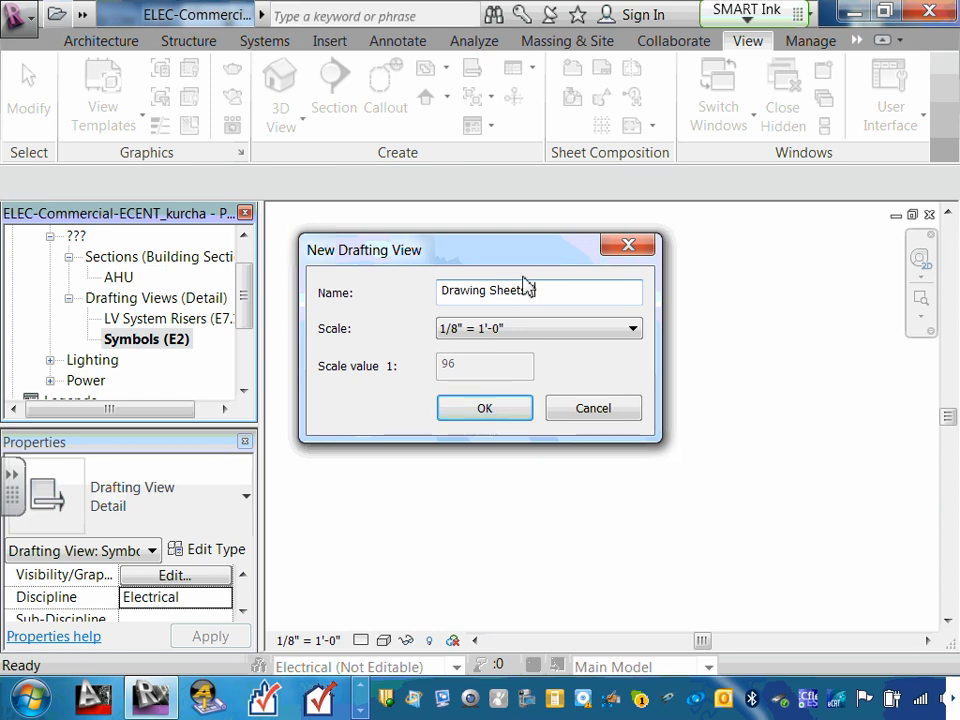
text(E1))
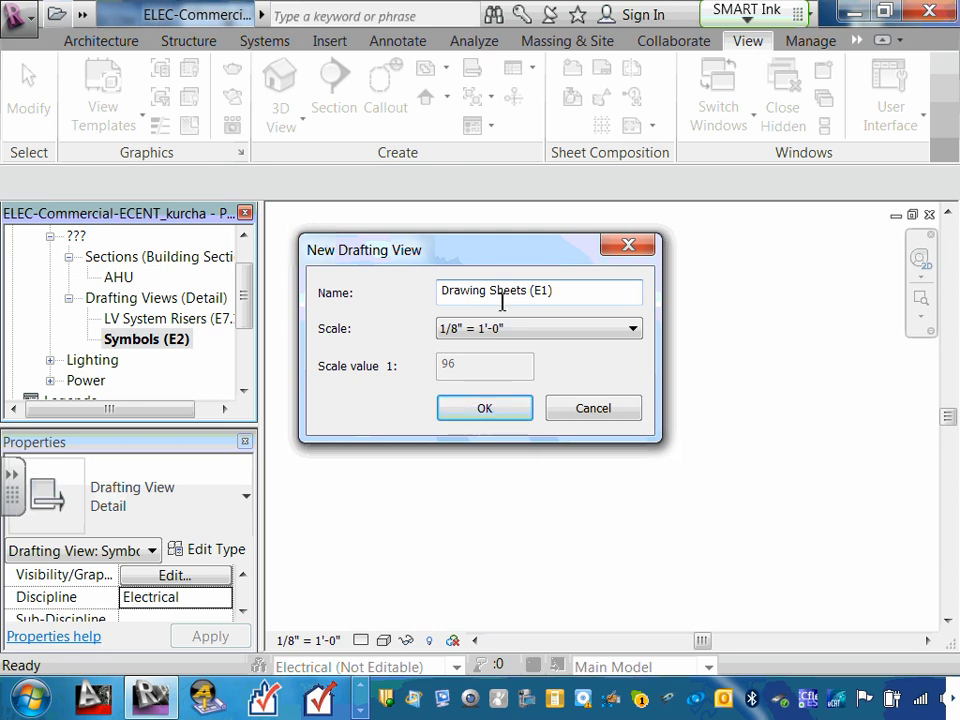
click(485, 410)
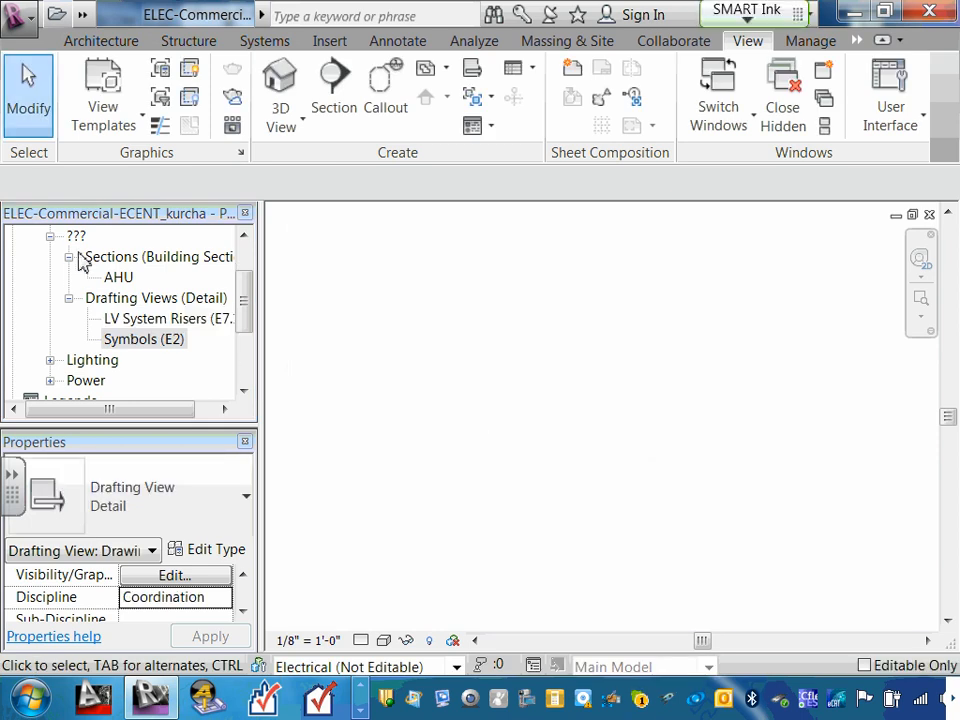
- Find the Drawing Sheets (E1) drafting view under the Coordination discipline and set its discipline to Electrical
drag(246, 298, 244, 258)
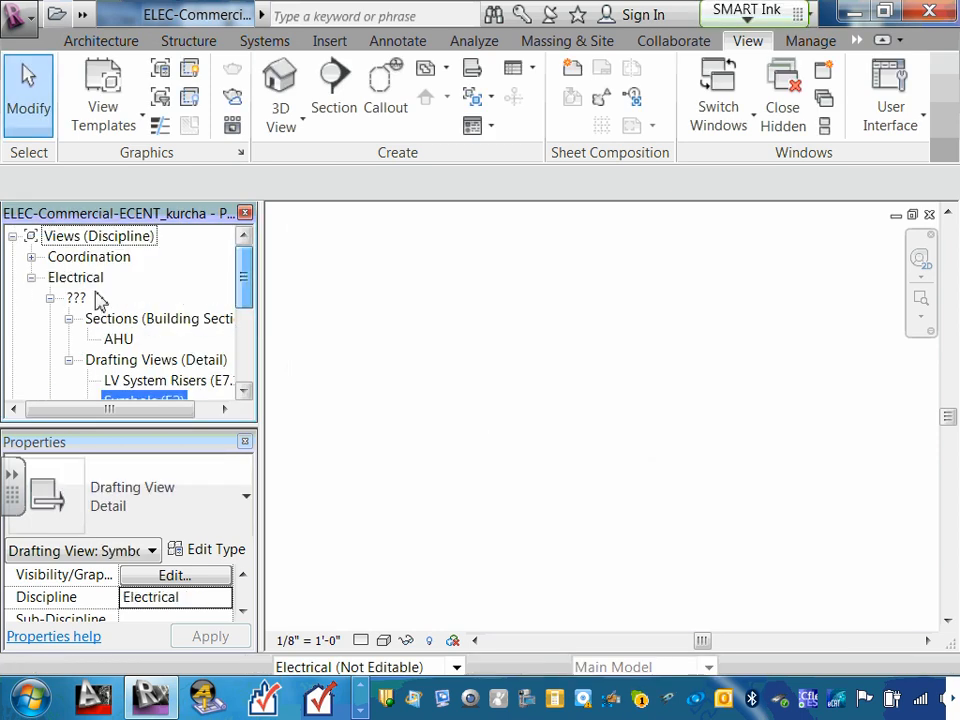
click(32, 257)
click(50, 277)
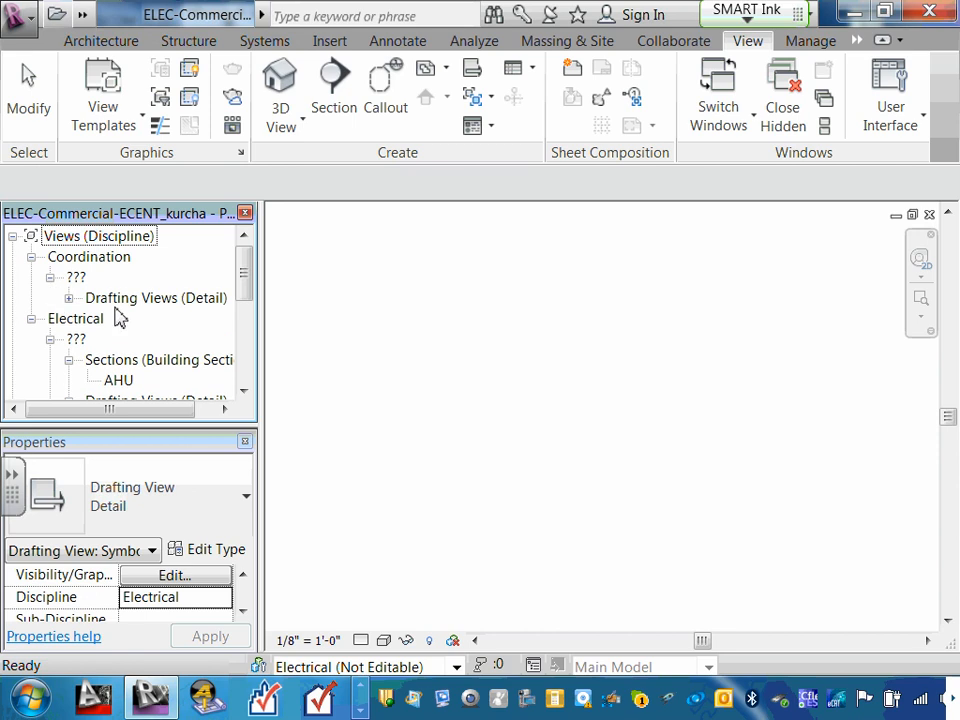
click(122, 298)
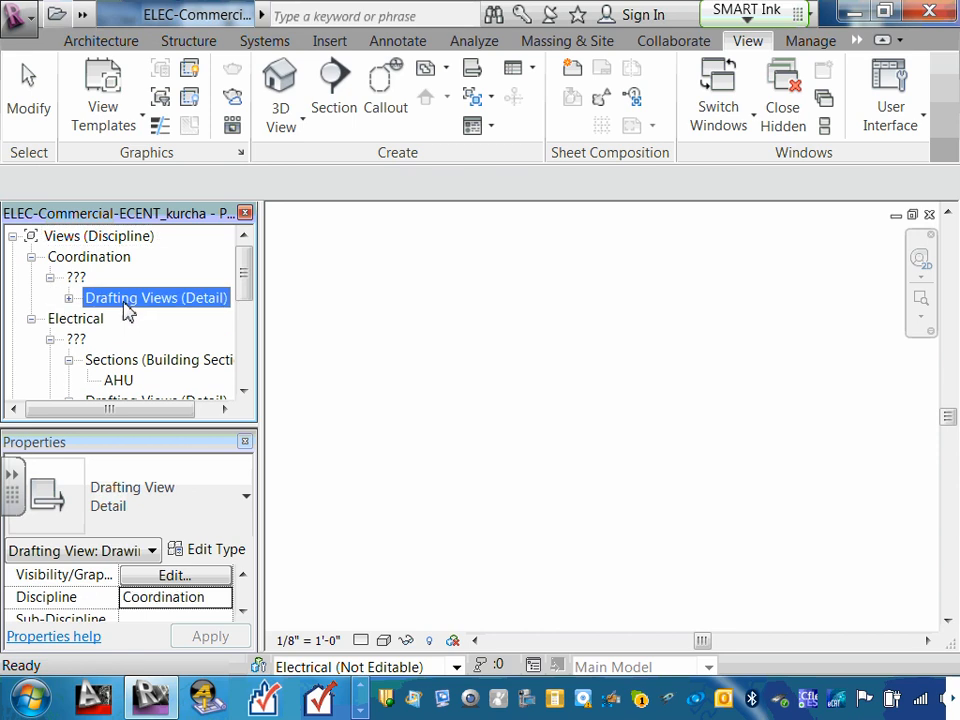
click(69, 298)
click(140, 320)
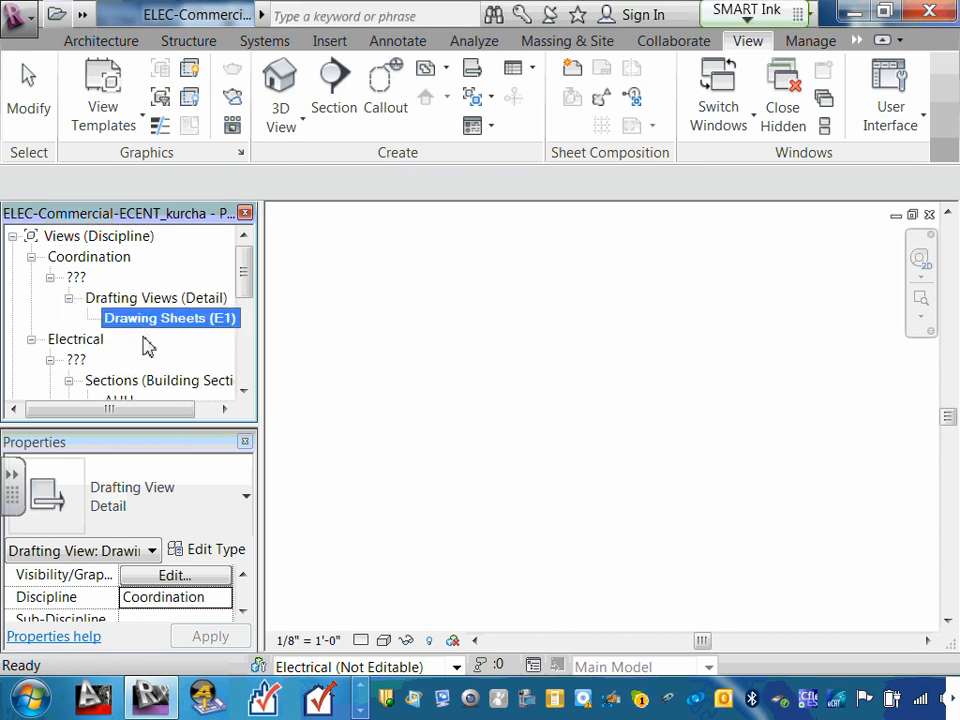
click(154, 597)
click(224, 597)
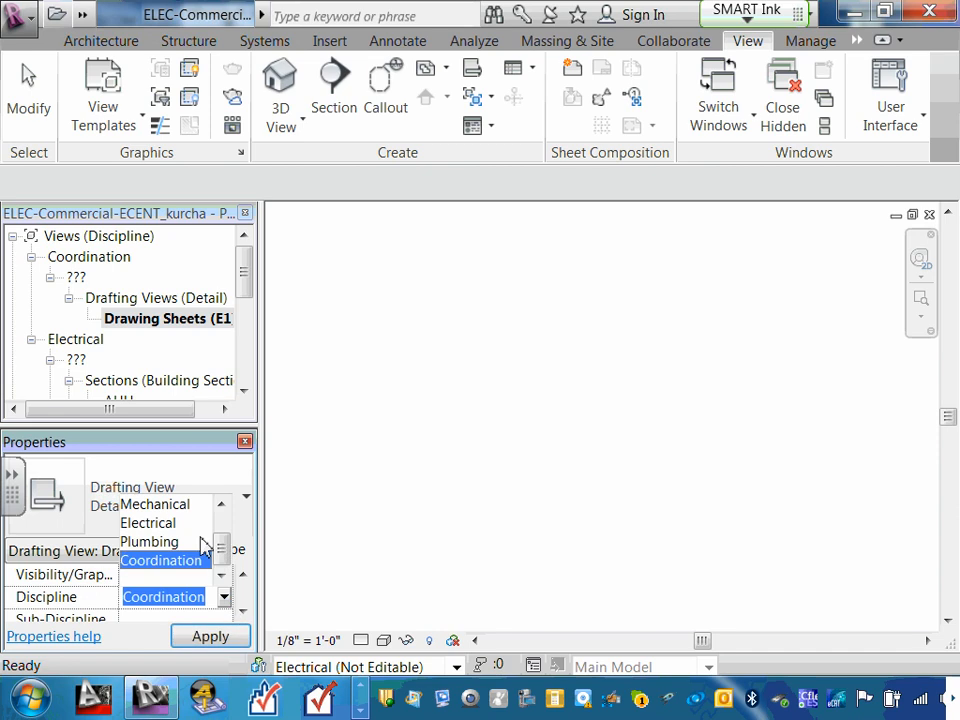
click(176, 522)
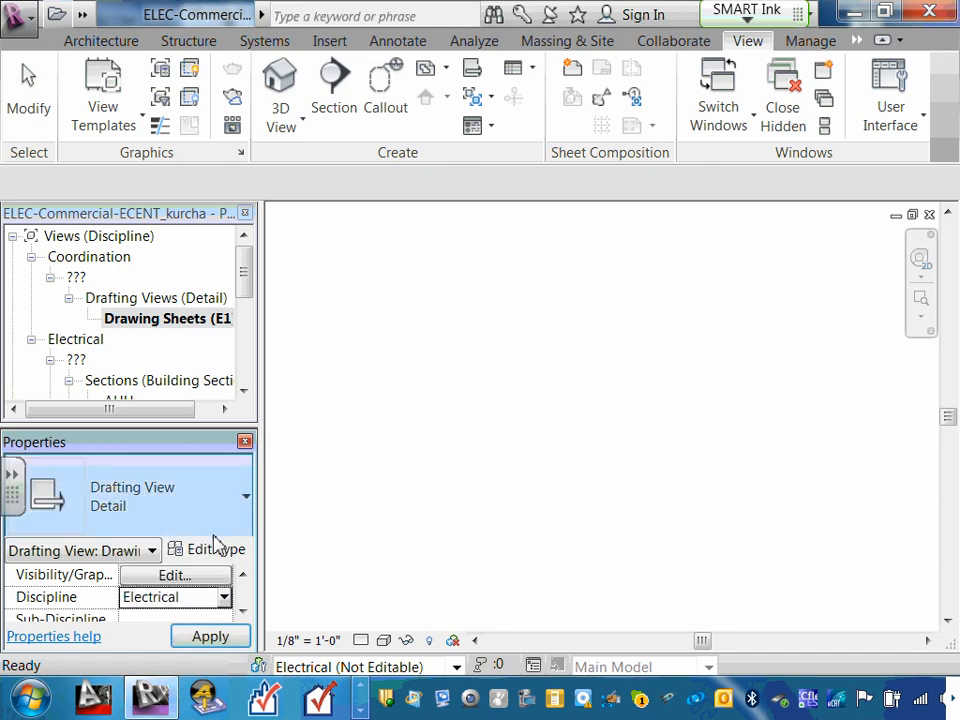
click(215, 637)
click(115, 356)
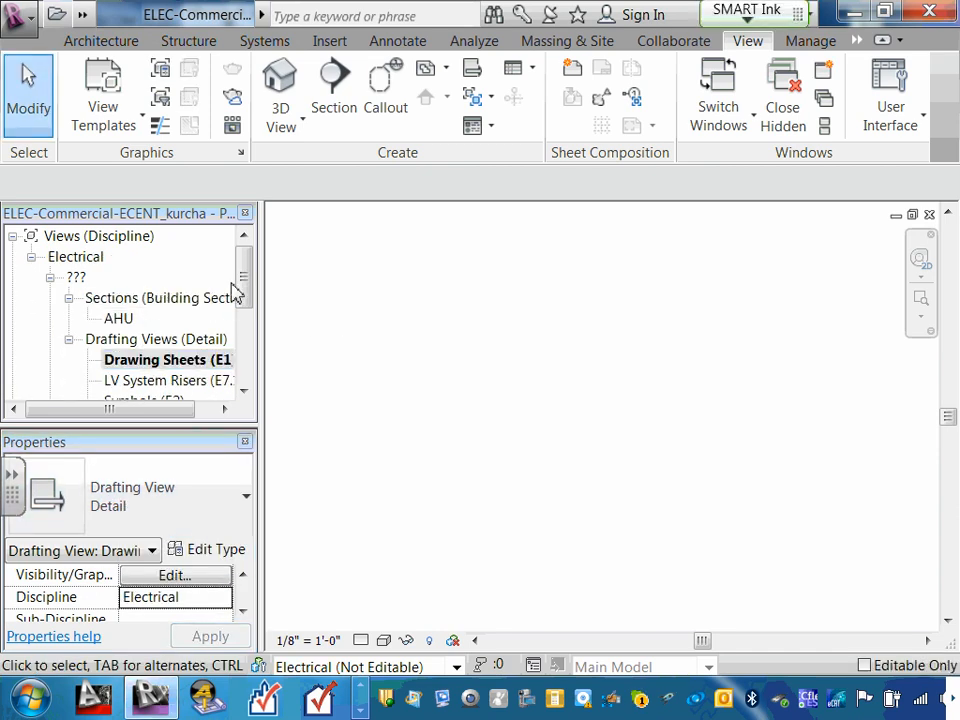
- Create a new drafting view named "Lighting Fixture Schedule (E9)" at the 1/8" = 1'-0" scale
drag(247, 262, 247, 276)
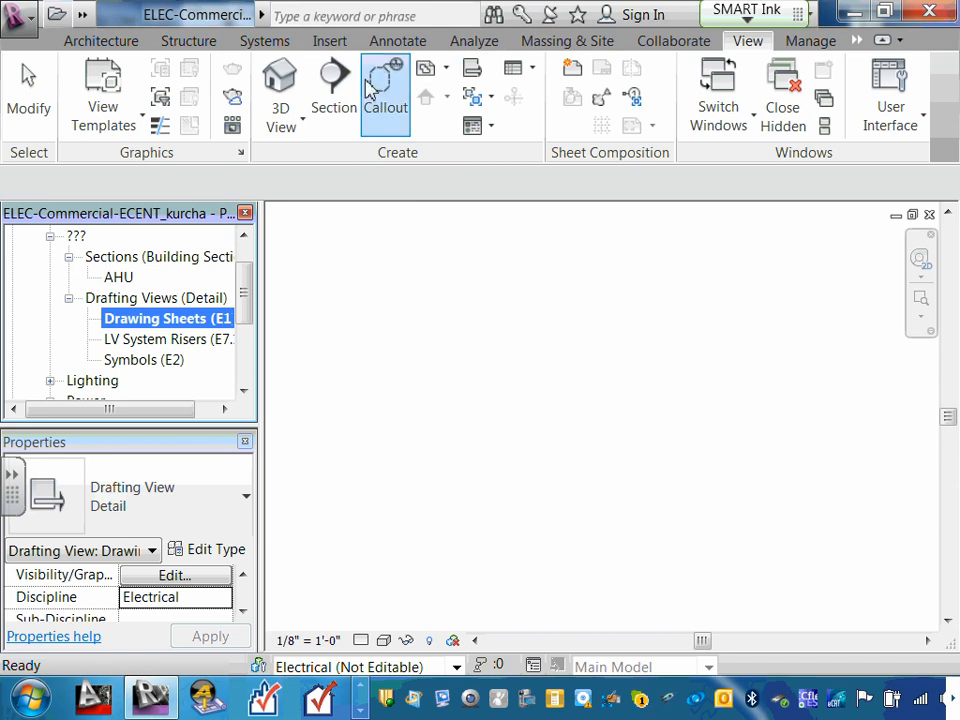
click(472, 68)
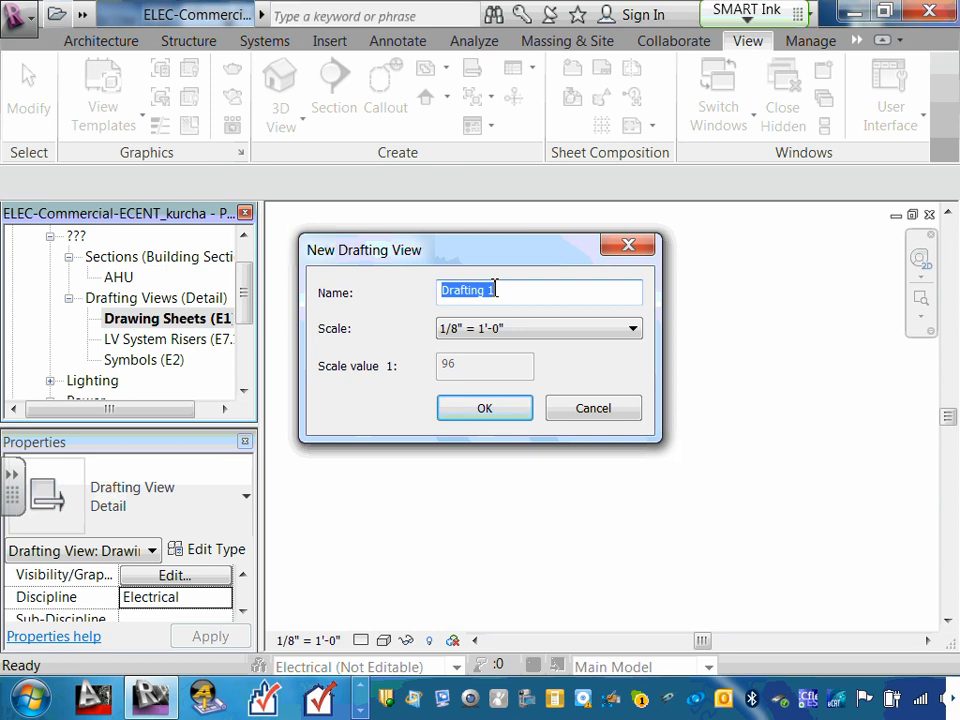
text(Lighting Fixture Schedu)
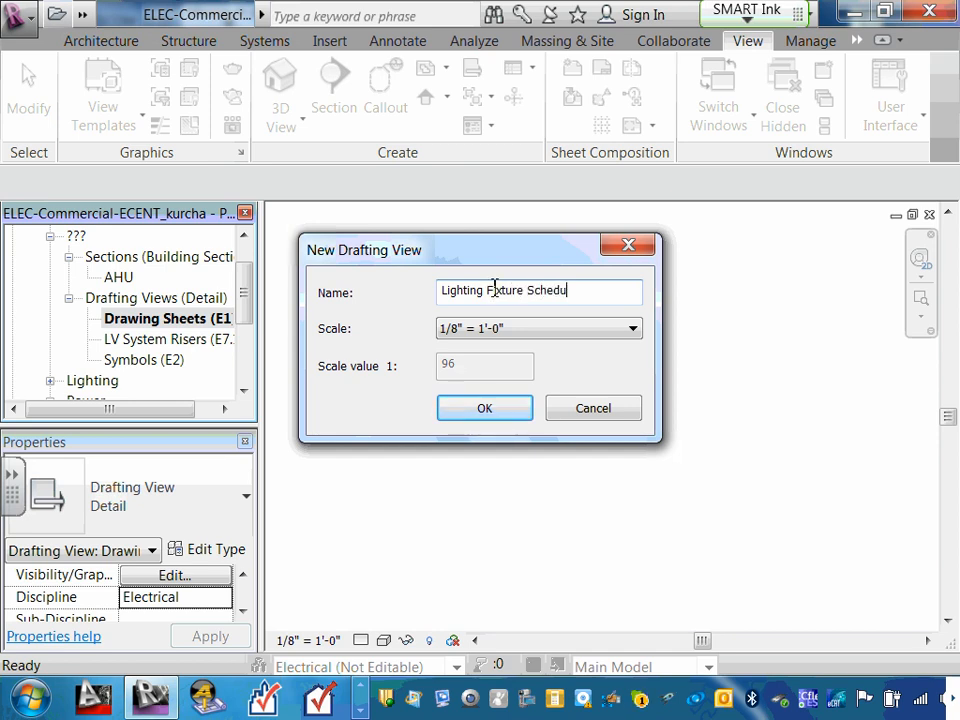
text(le (E9))
drag(615, 289, 460, 299)
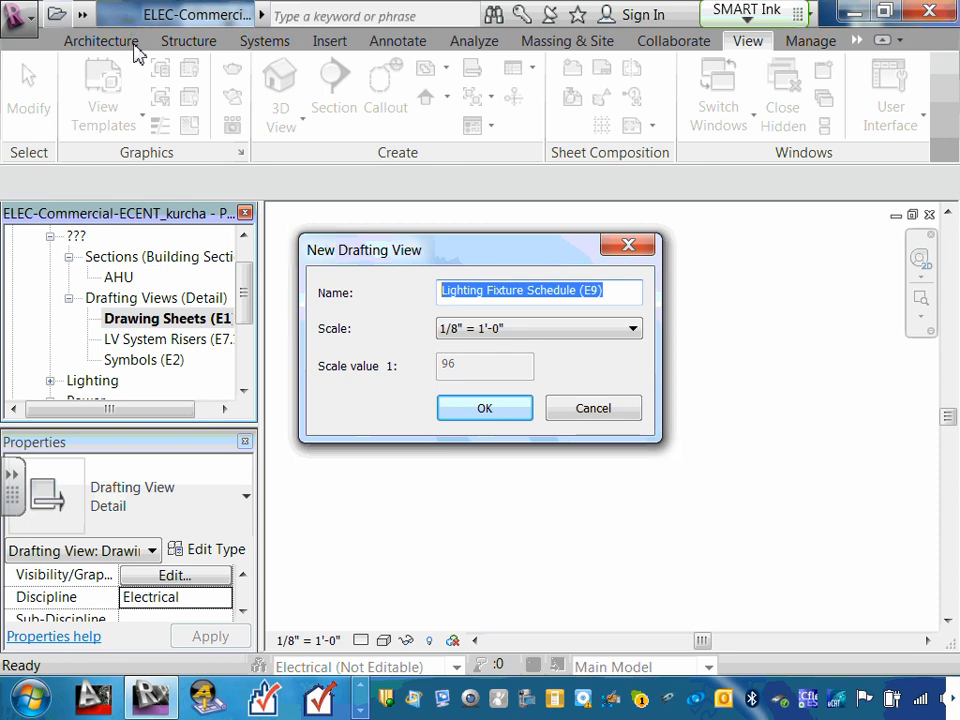
click(484, 410)
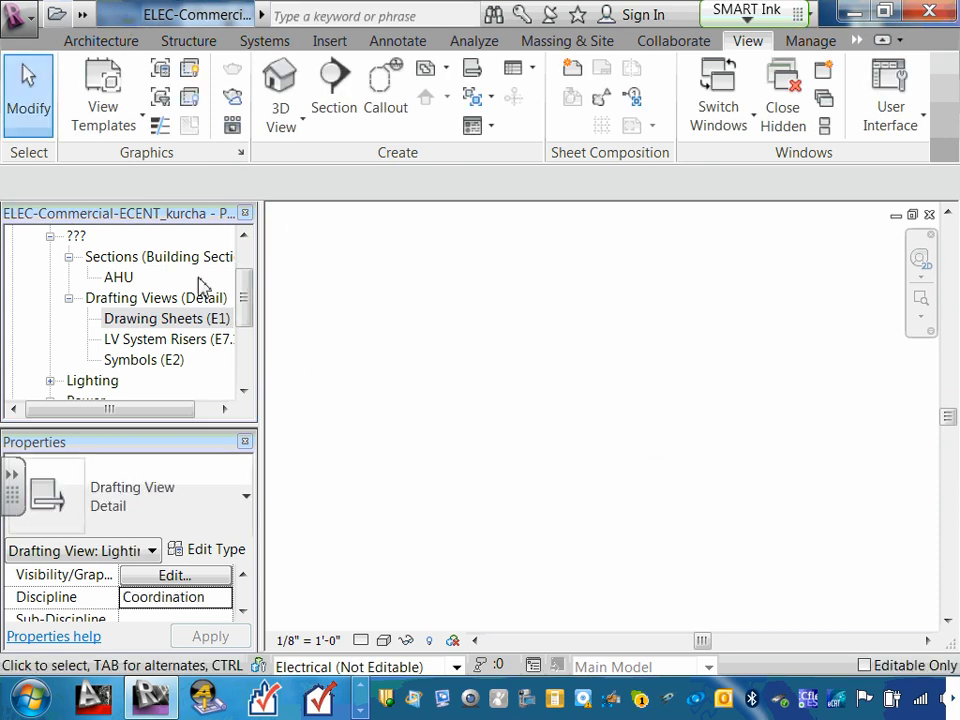
- Set the discipline of the Lighting Fixture Schedule (E9) drafting view under Coordination to Electrical, and widen the Project Browser to fit the full view names
drag(241, 301, 242, 266)
click(32, 259)
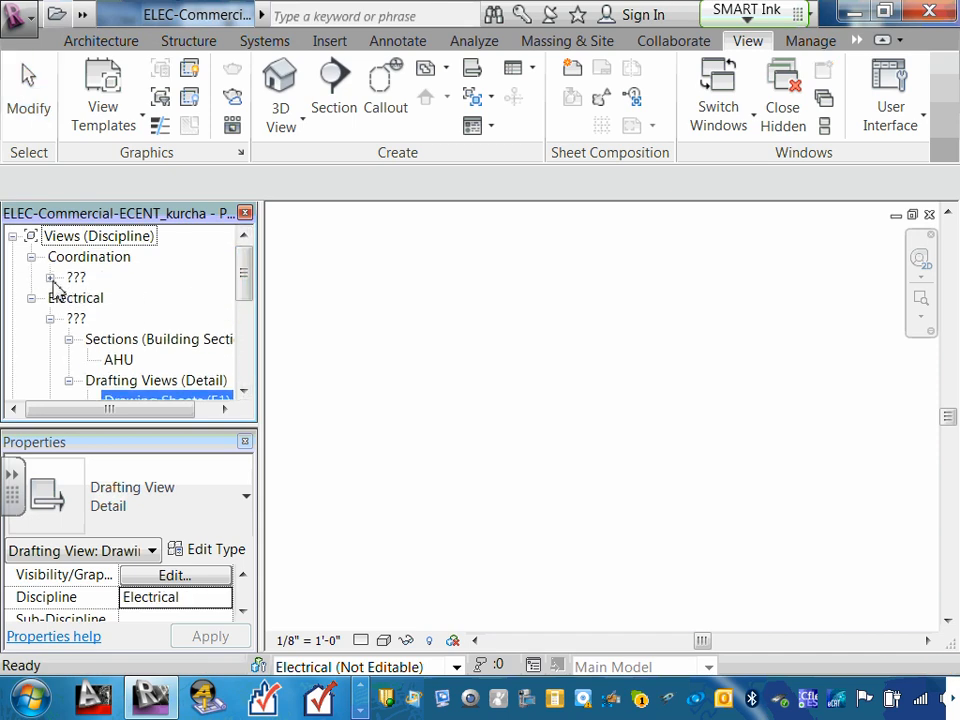
click(50, 278)
click(68, 298)
click(152, 320)
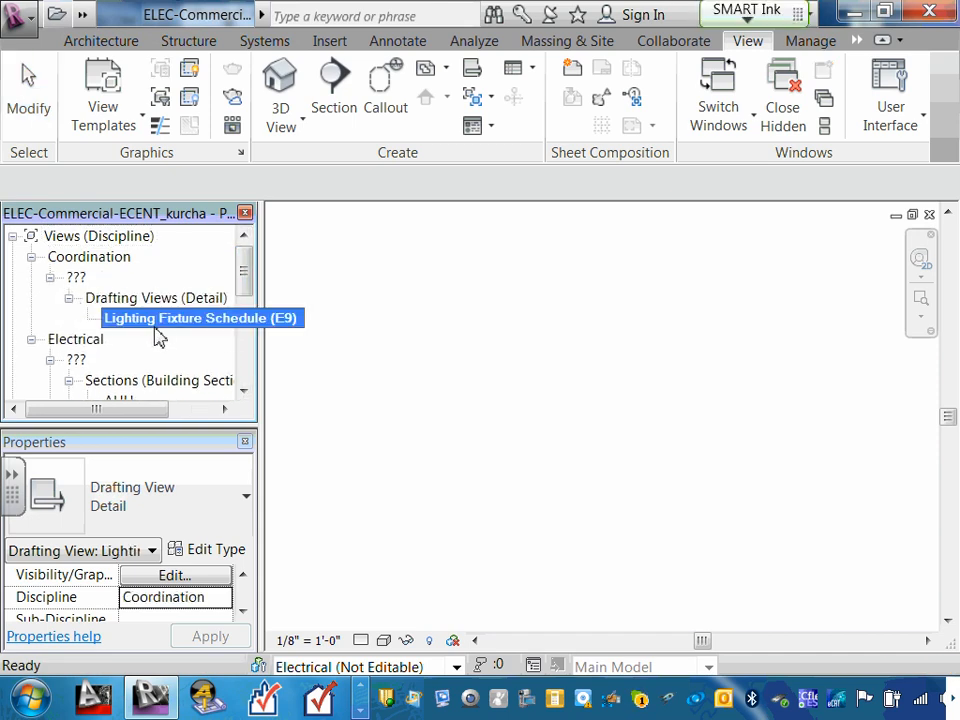
click(222, 603)
click(225, 599)
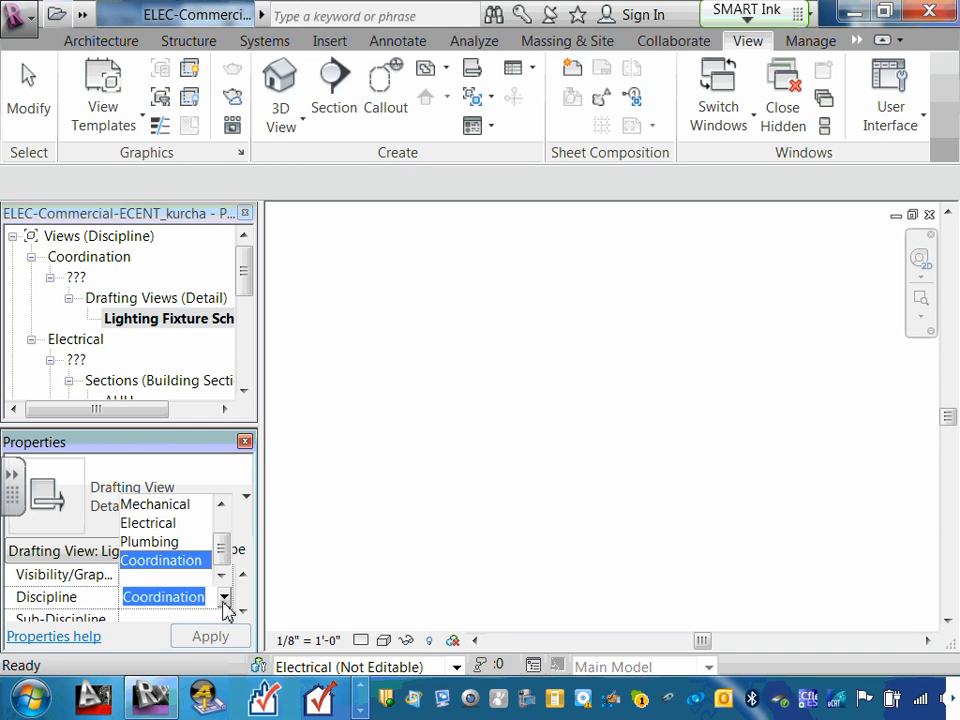
click(175, 526)
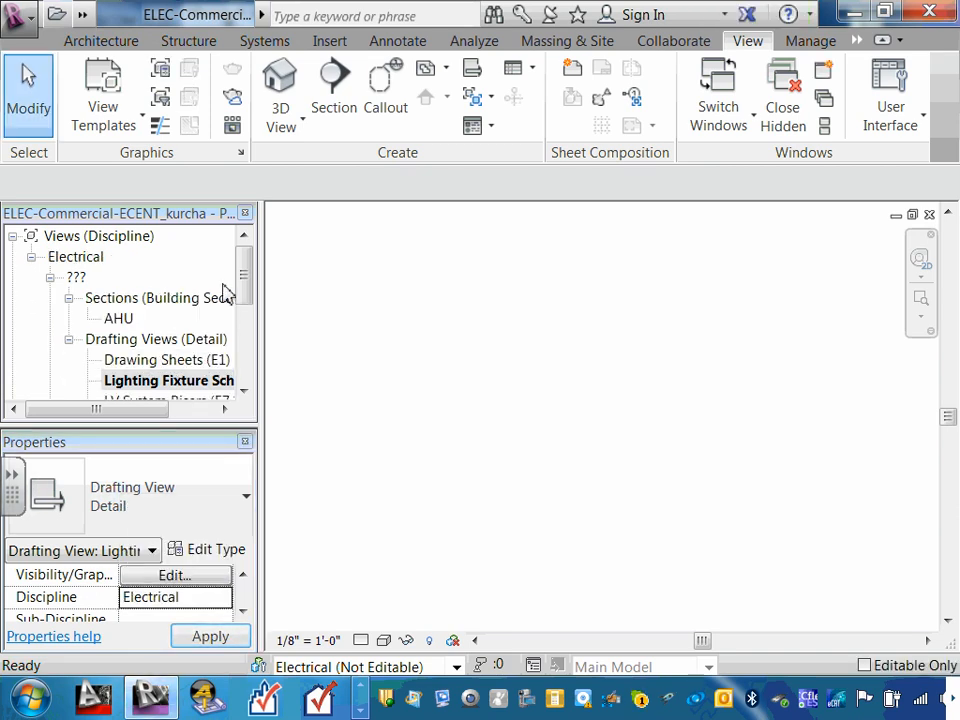
drag(242, 274, 245, 307)
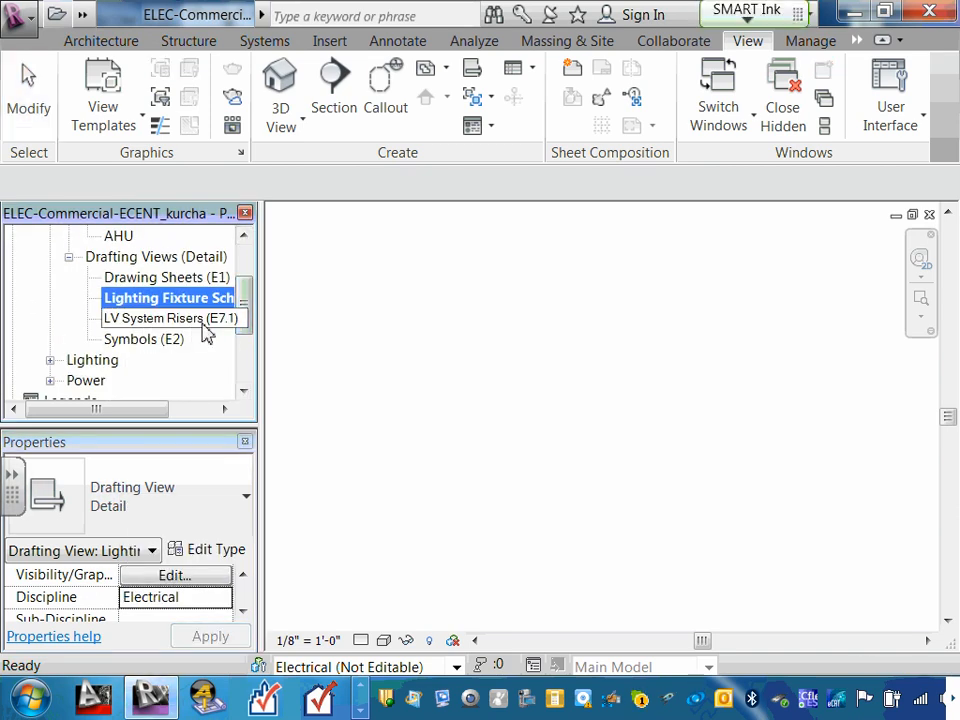
drag(264, 317, 360, 326)
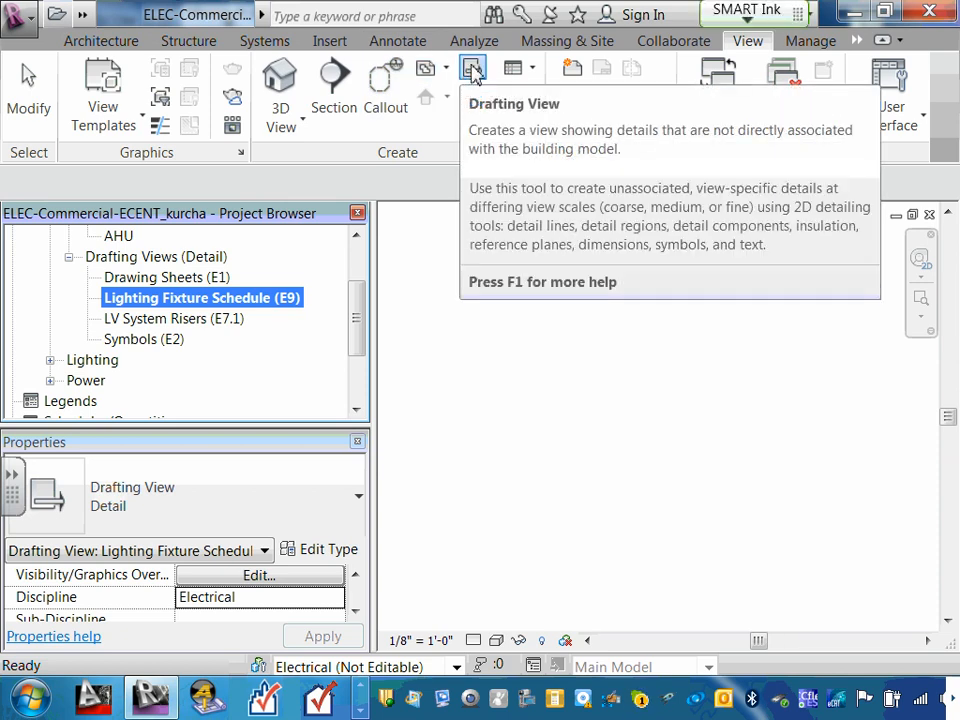
- Create a new drafting view named "Lighting Contol Panel Schedule (E9)" at the 1/8" = 1'-0" scale
click(473, 72)
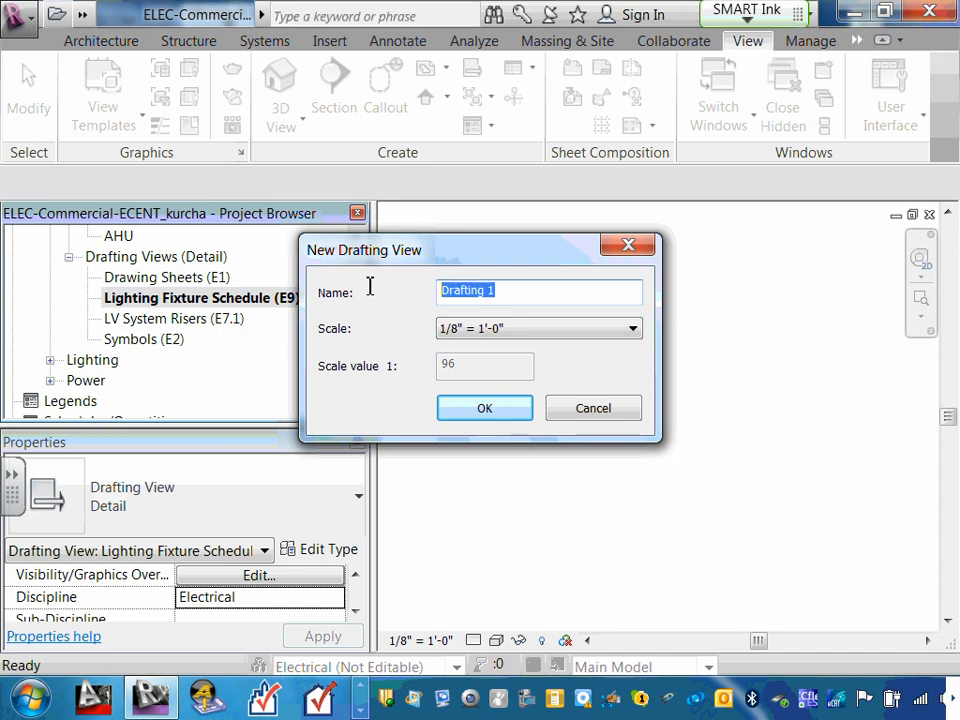
text(L)
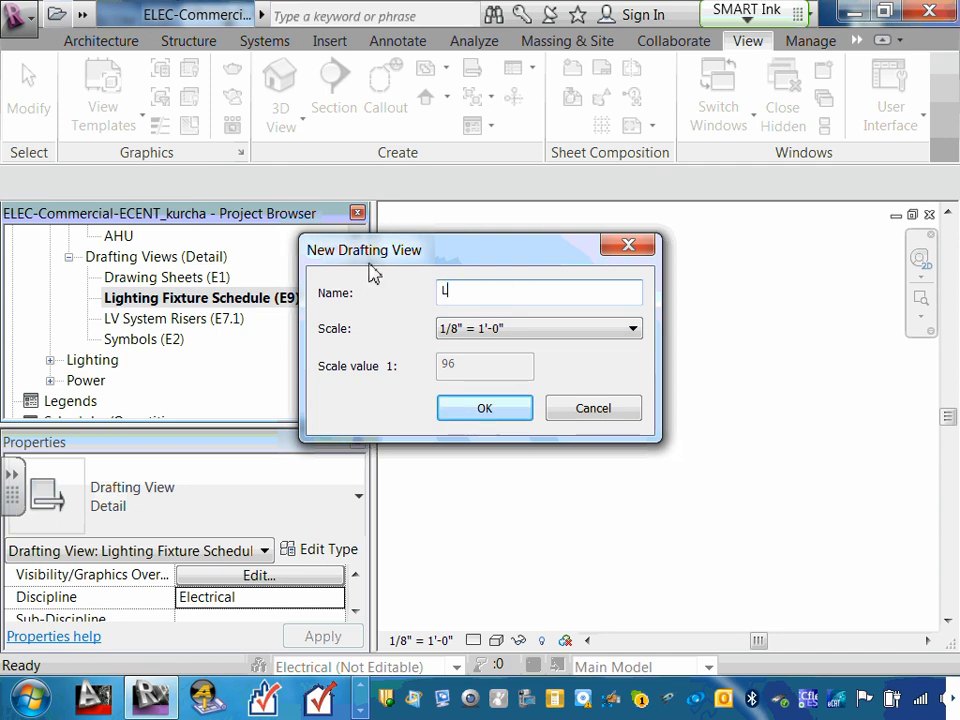
text(ighting)
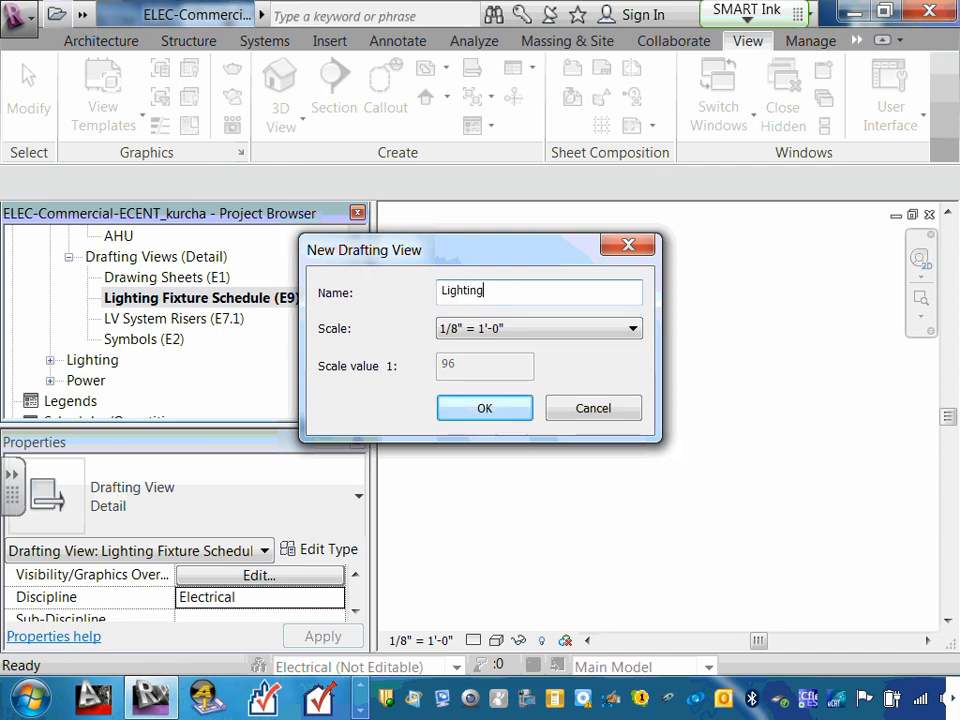
text( Conto)
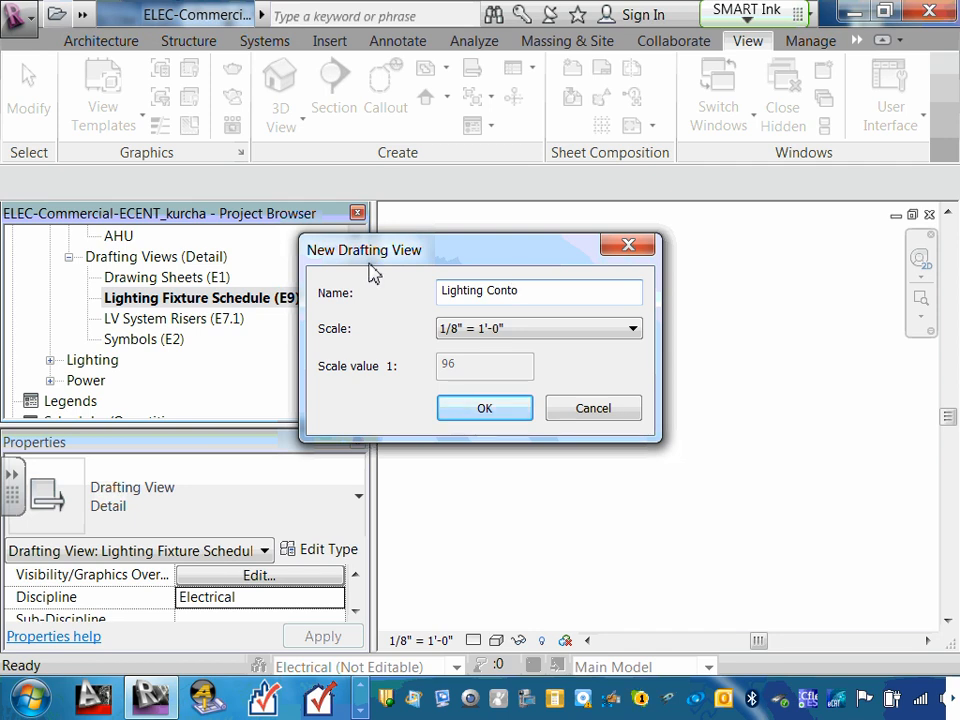
text(l Panel Sched)
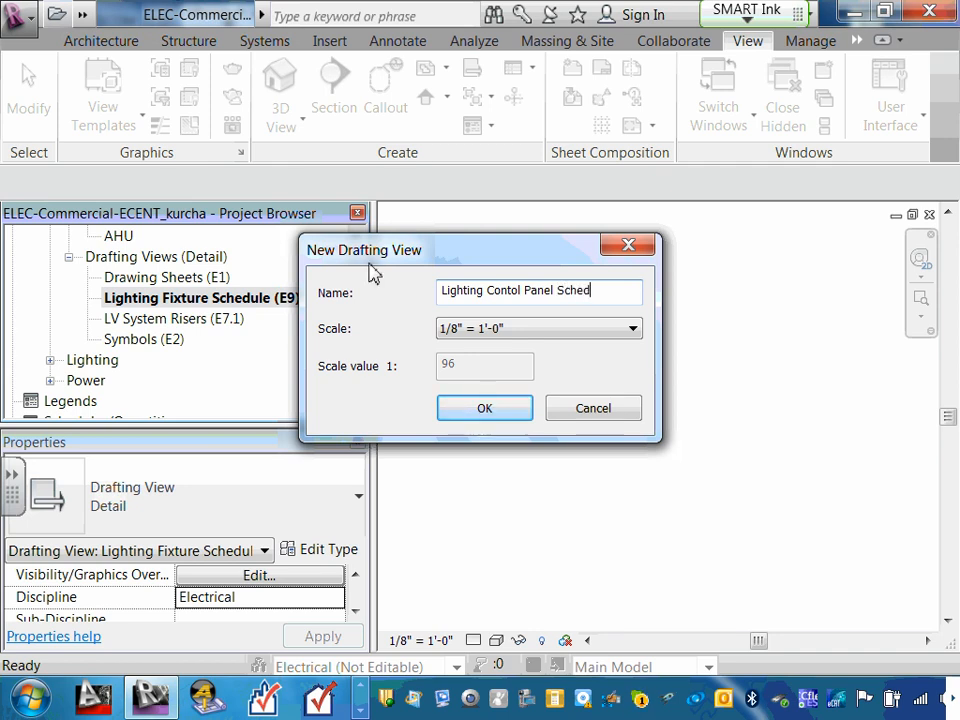
text(ule)
drag(521, 290, 537, 290)
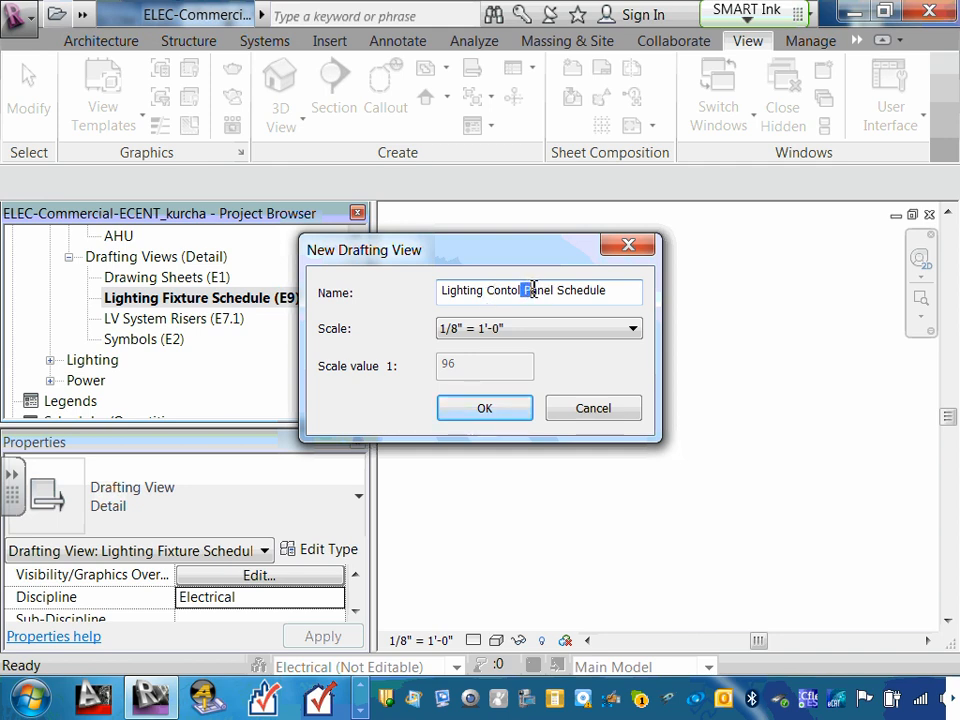
click(540, 292)
click(556, 291)
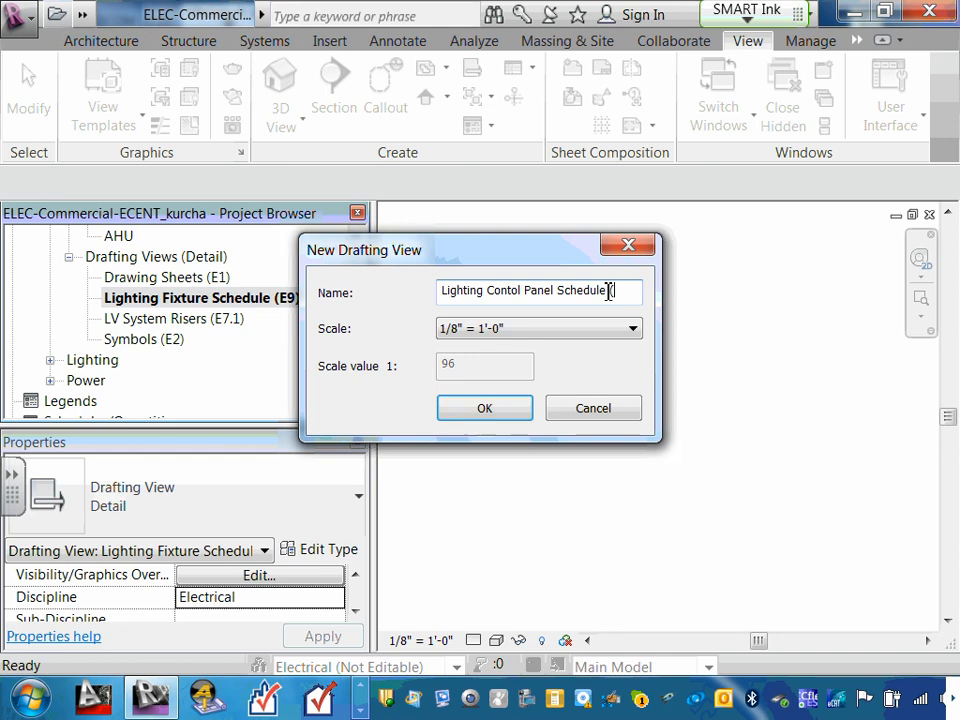
text((E9)
click(488, 410)
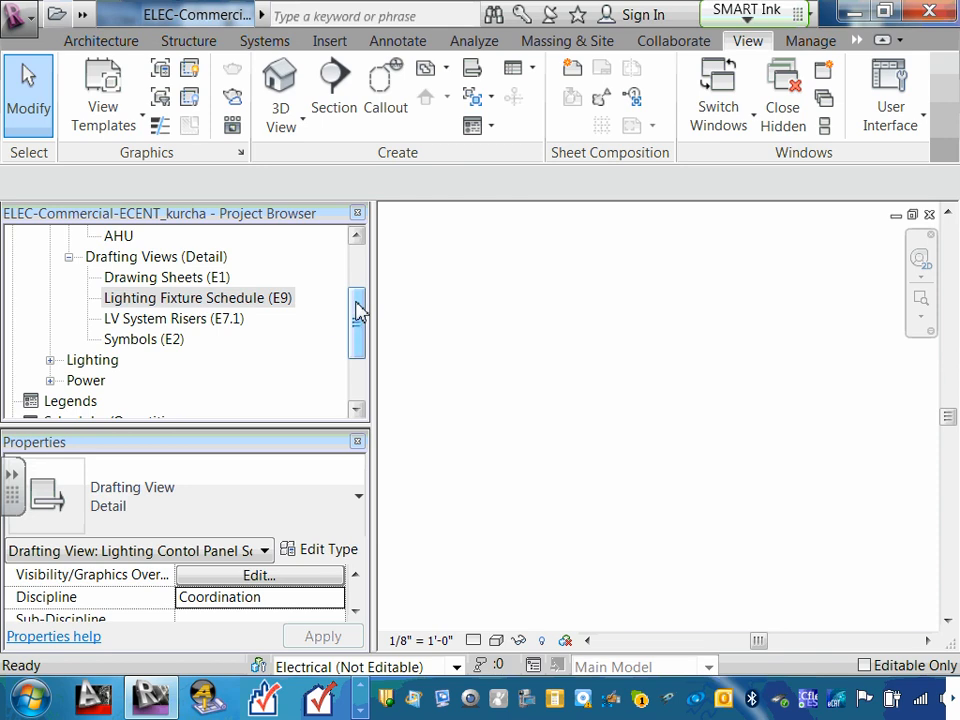
- Find the Lighting Contol Panel Schedule (E9) drafting view under the Coordination discipline and set its discipline to Electrical
drag(358, 304, 356, 256)
click(31, 256)
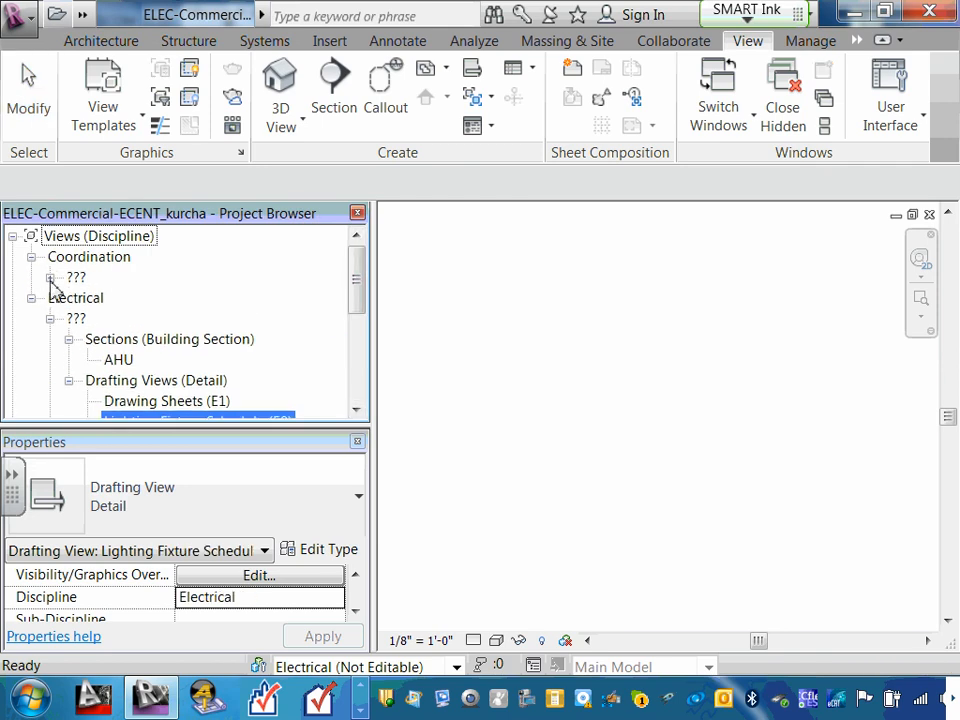
click(49, 277)
click(69, 298)
click(140, 320)
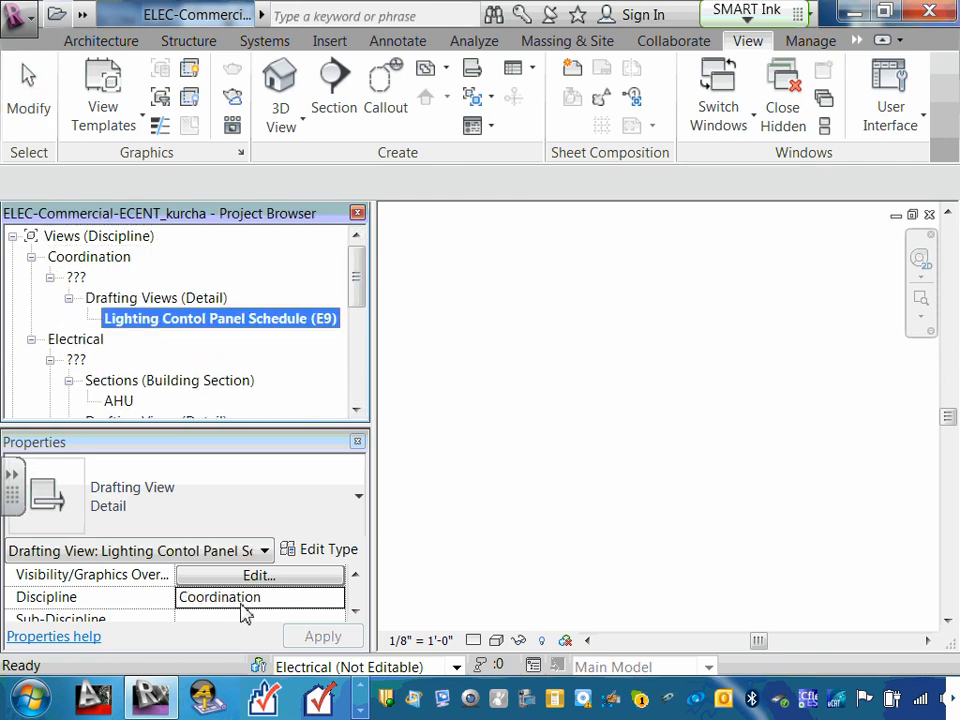
click(272, 592)
click(335, 598)
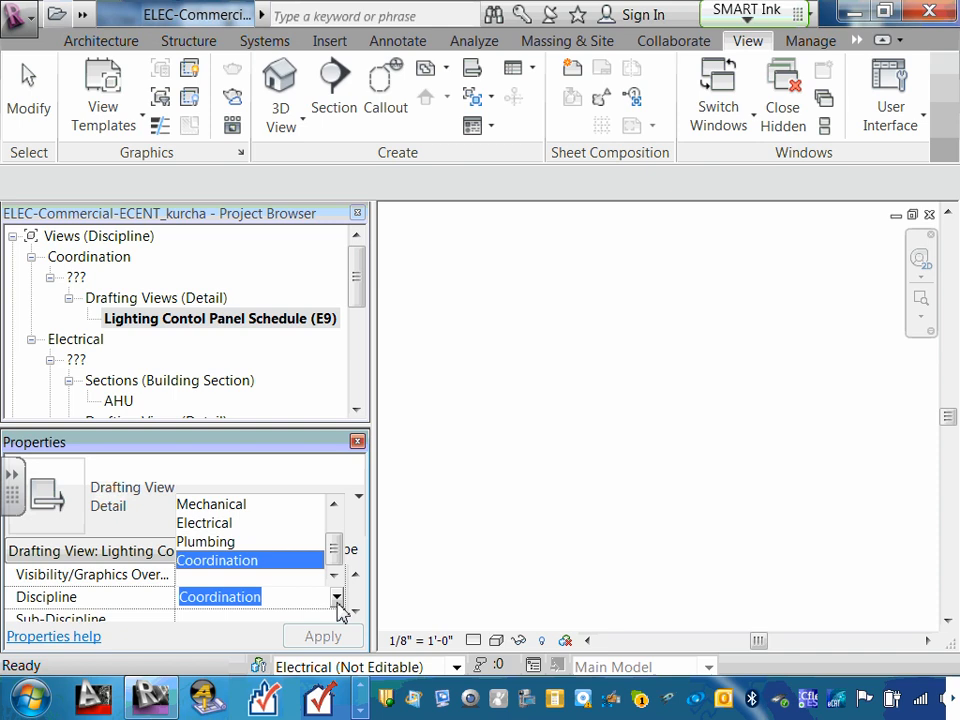
click(230, 522)
click(320, 638)
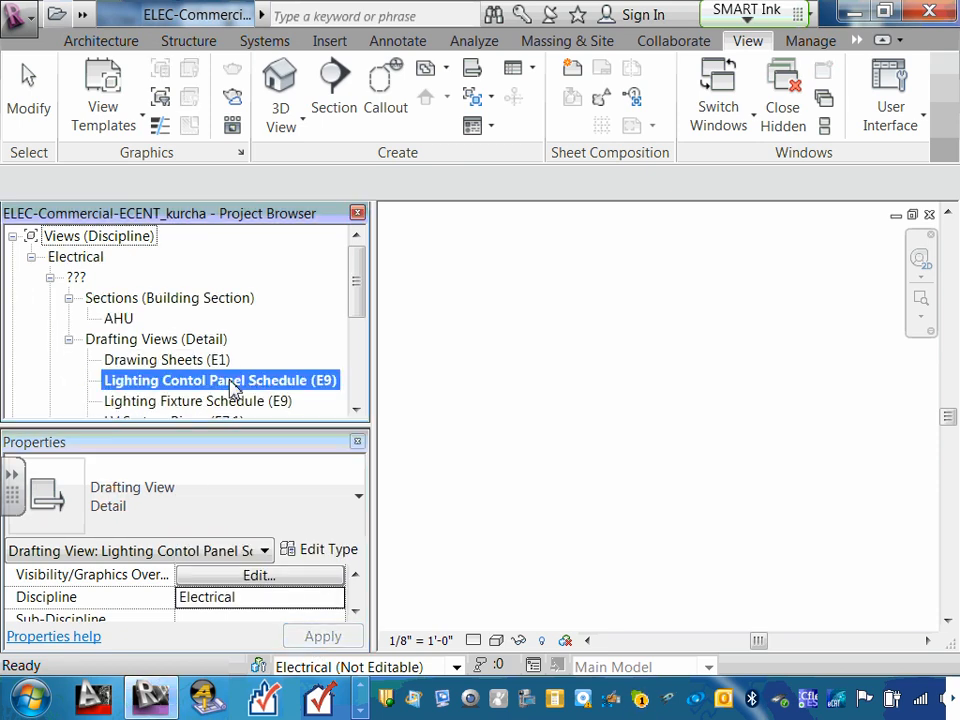
scroll(233, 386, down, 1)
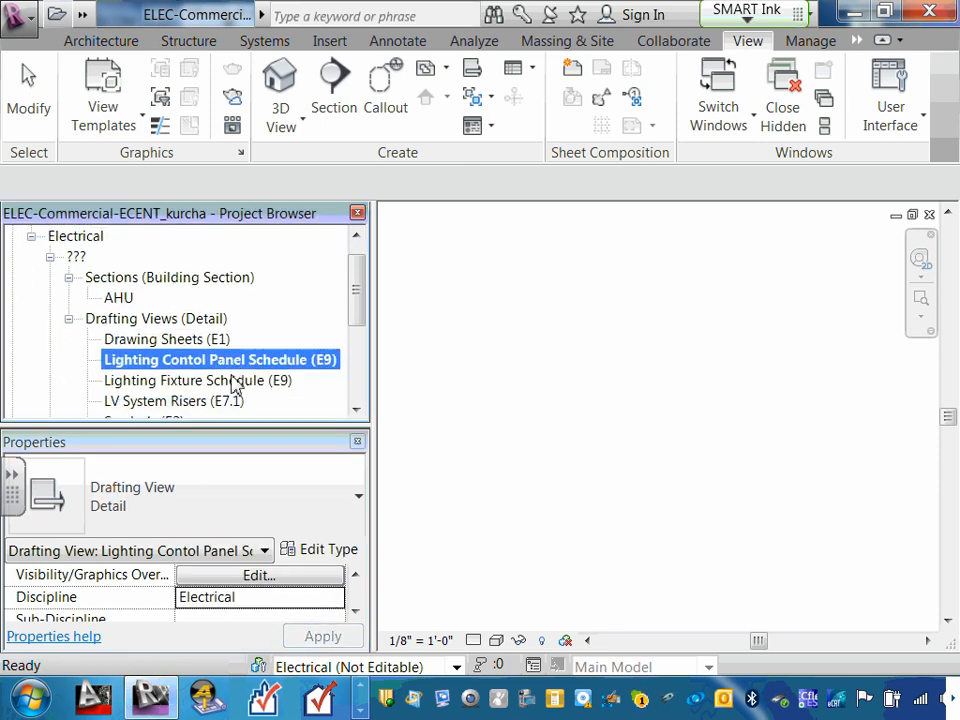
- Create a new drafting view named "Mechanical Schedule (E9)" at the 1/8" = 1'-0" scale
click(470, 69)
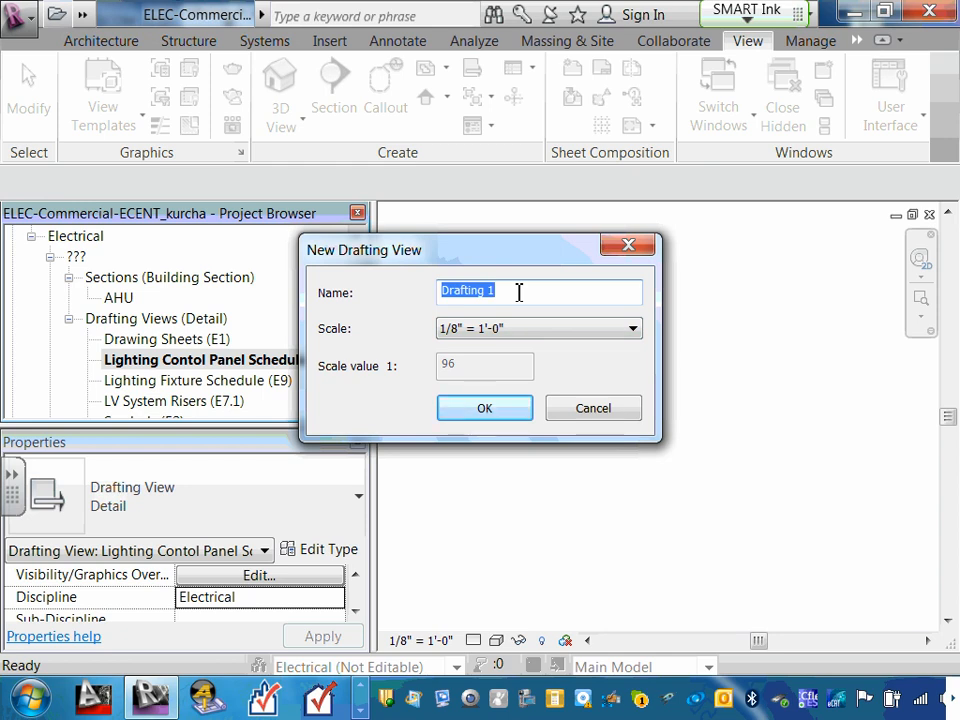
text(Mech)
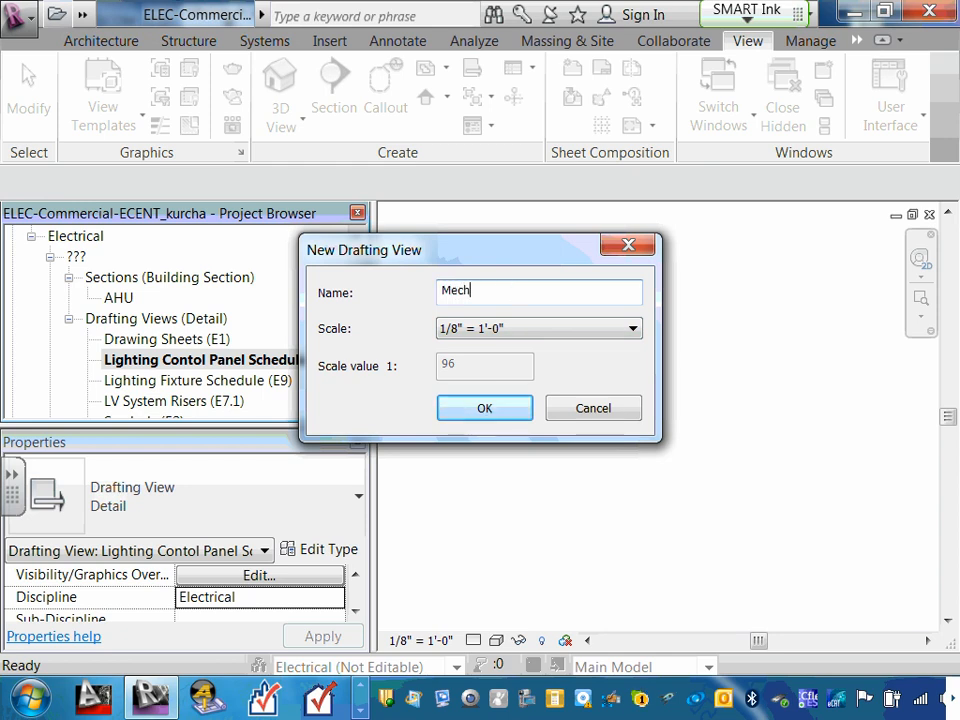
text(anical Sched)
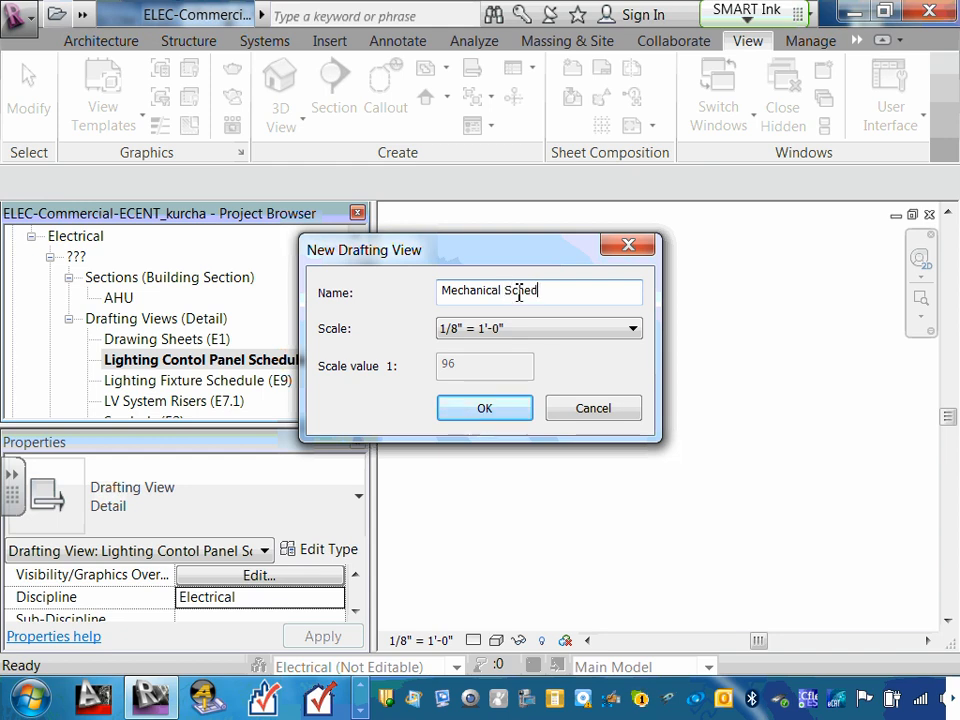
text(ule (E9)
click(497, 411)
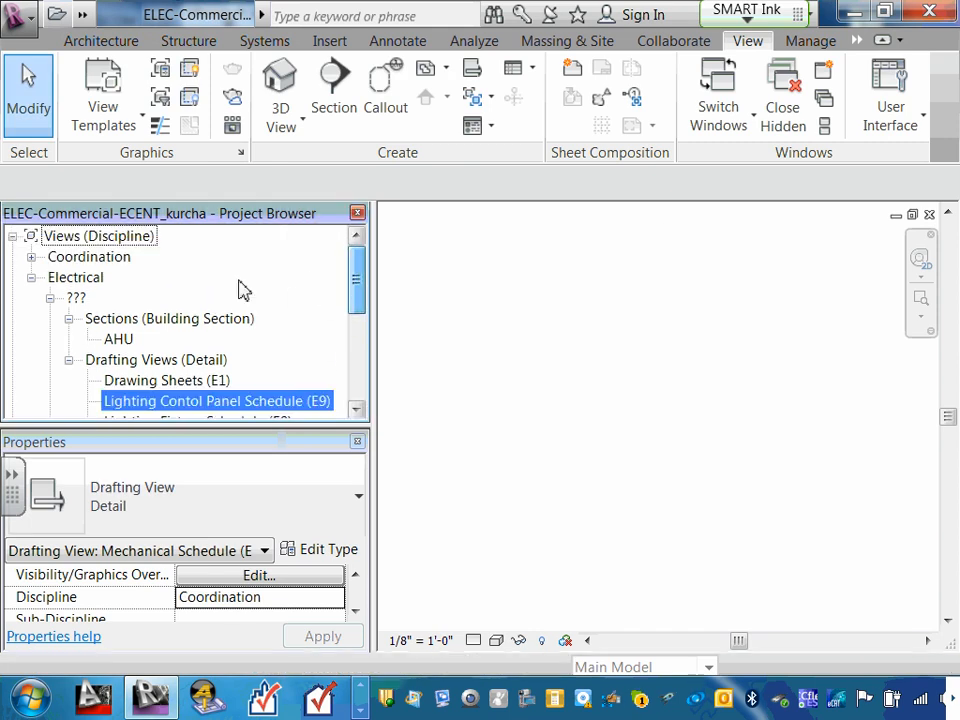
- Select the Mechanical Schedule (E9) drafting view under the Coordination discipline and apply Electrical as its discipline
click(50, 278)
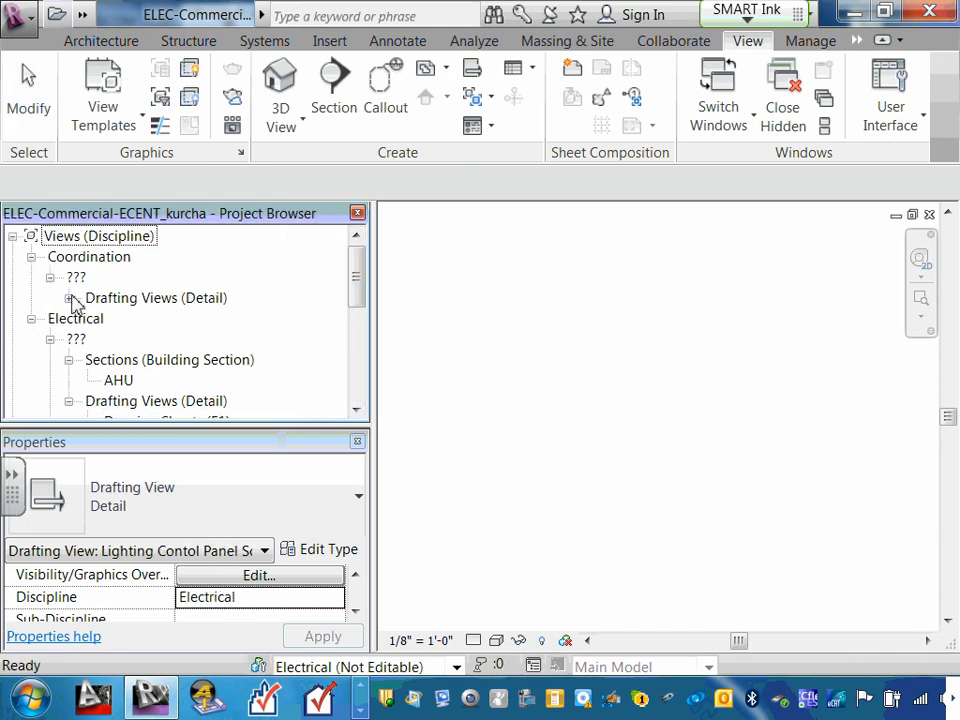
click(68, 298)
click(155, 319)
click(285, 597)
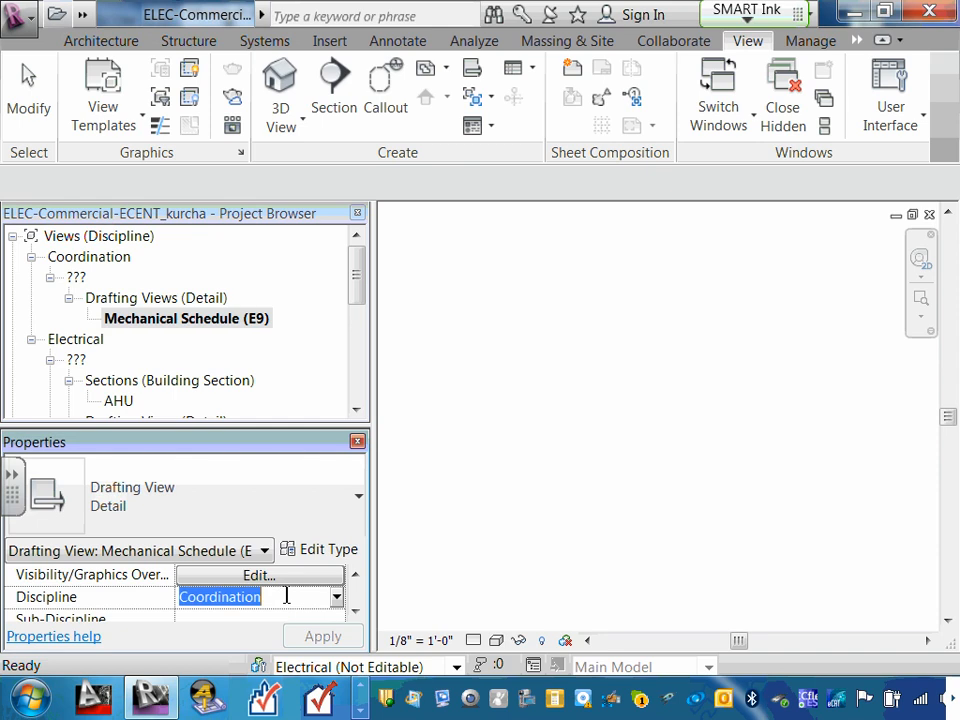
click(338, 598)
click(238, 525)
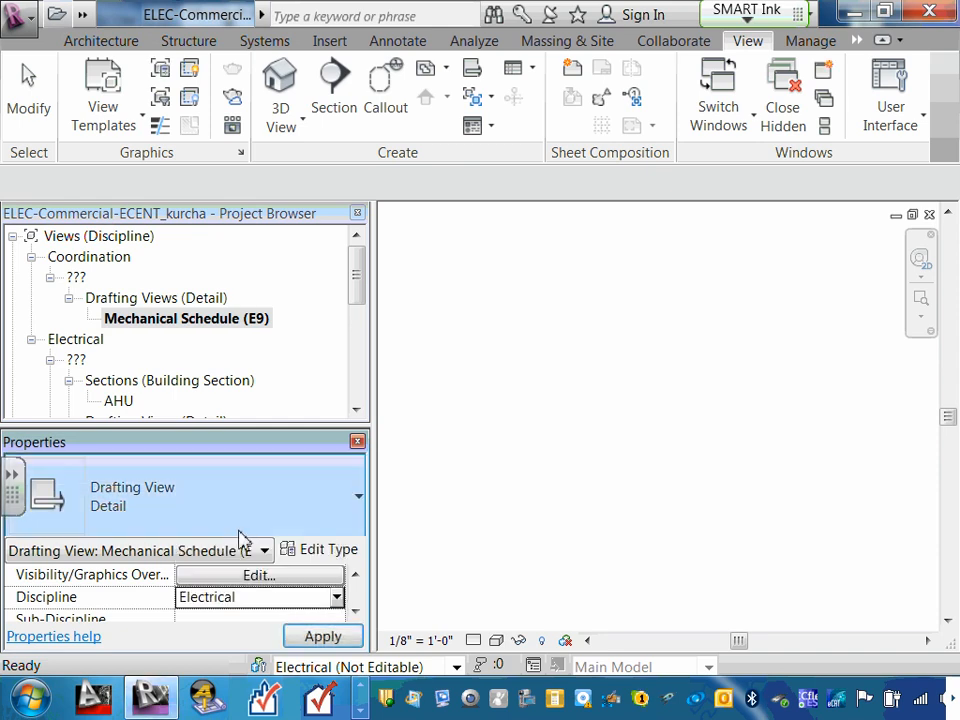
click(316, 637)
drag(356, 281, 367, 313)
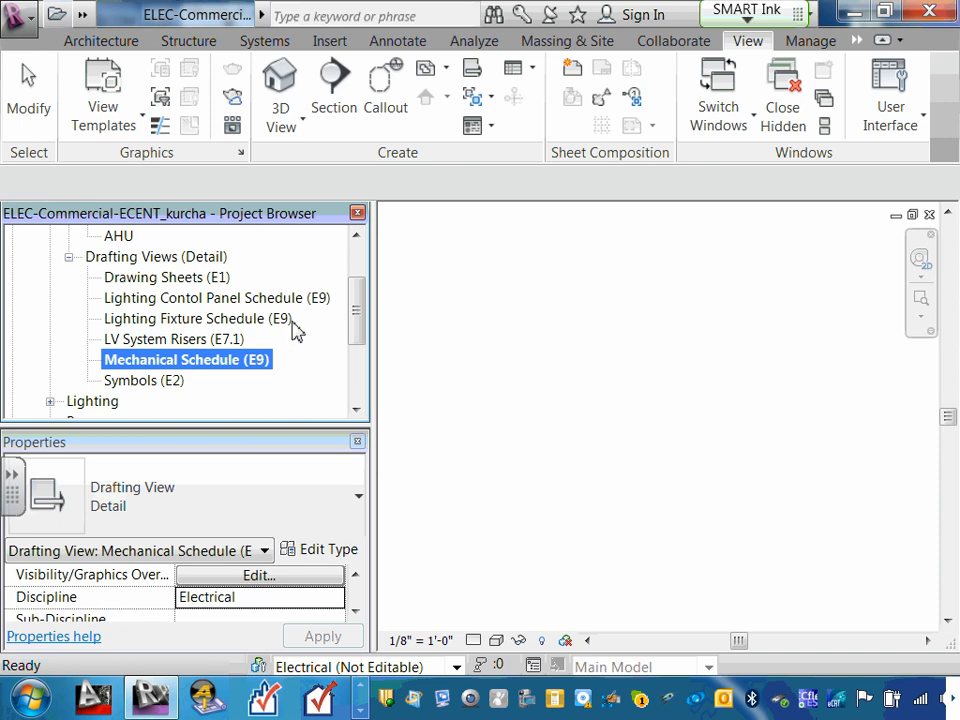
- Open the Symbols (E2) drafting view and import the ECDM2140-Electrical symbols DWG from the AutoCad folder under Design Drawings
drag(360, 326, 365, 316)
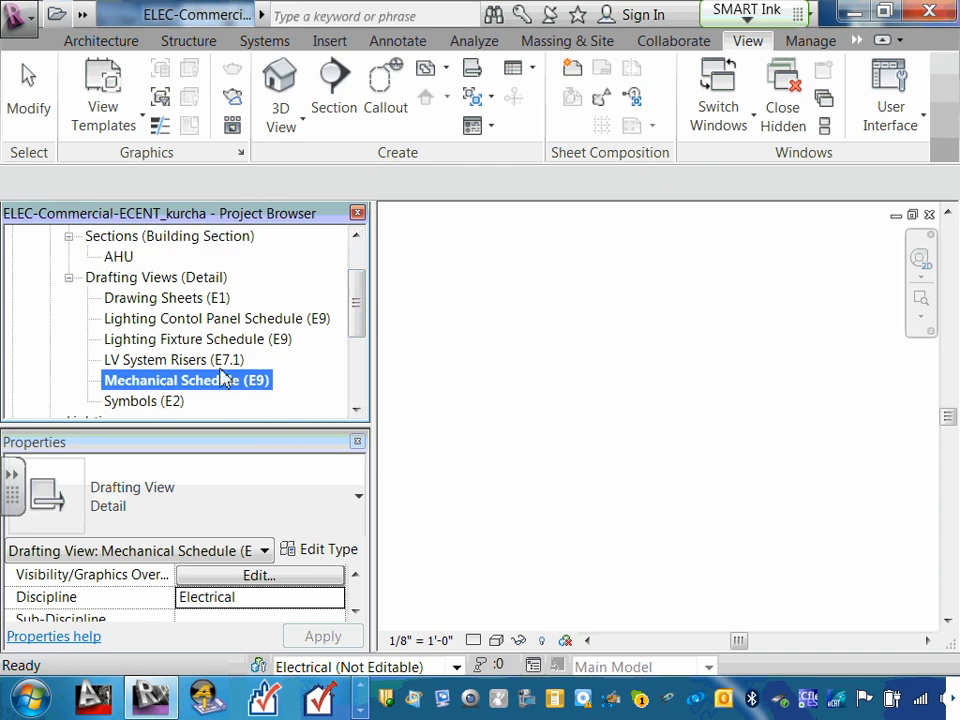
double_click(152, 401)
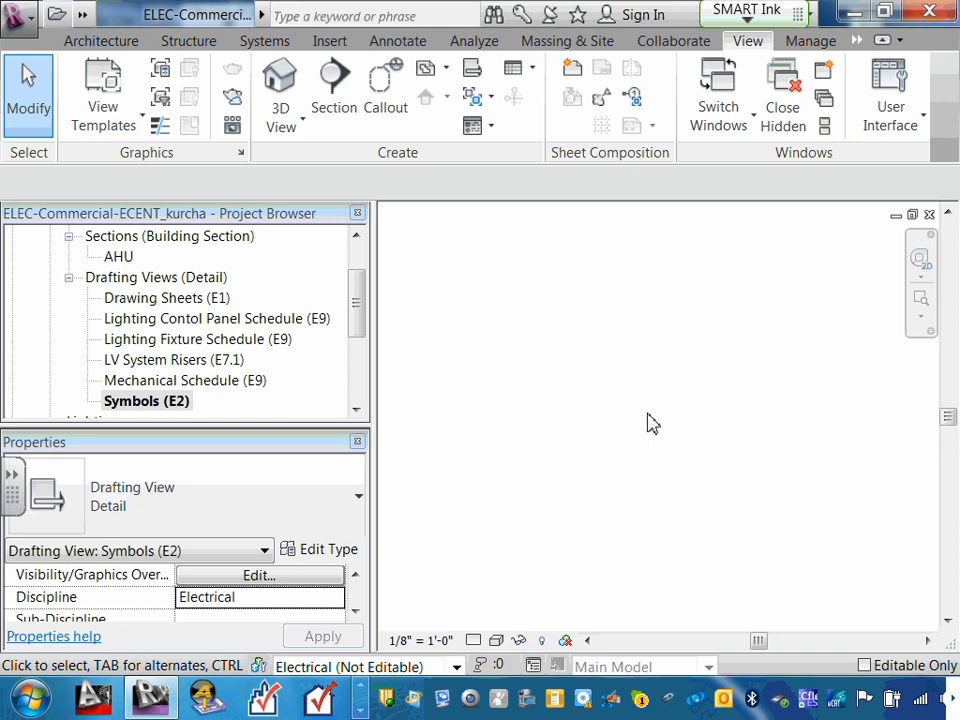
click(331, 43)
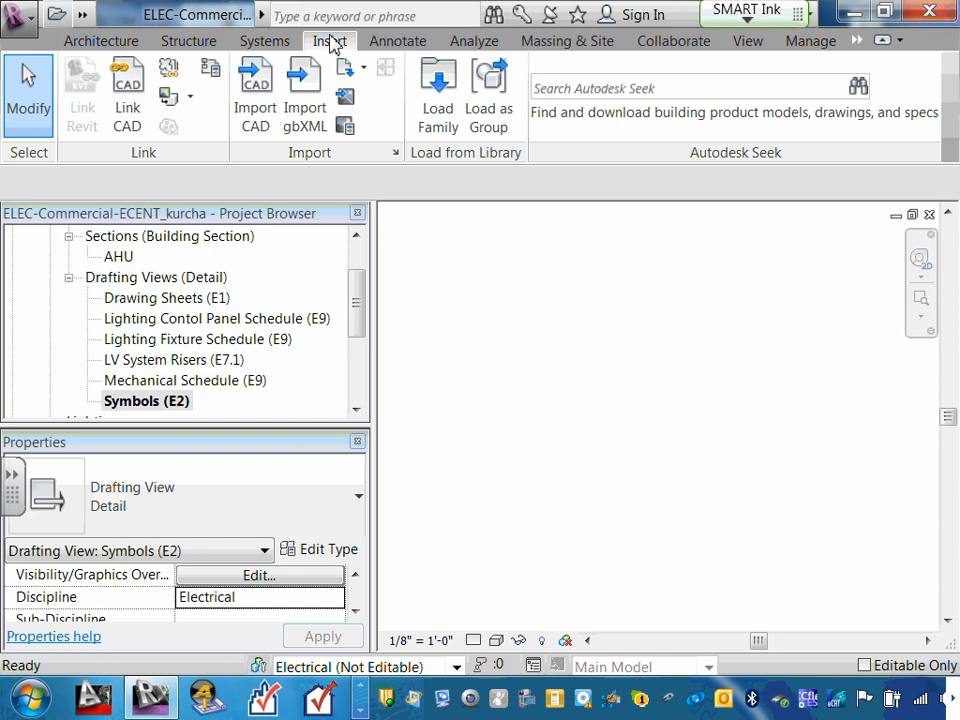
click(256, 92)
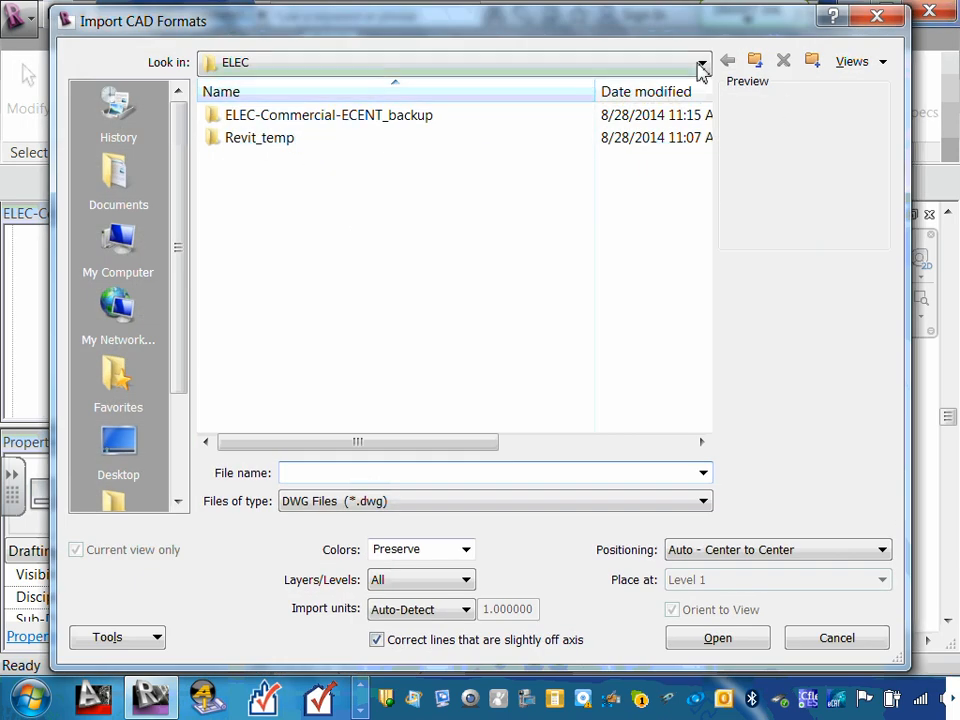
click(702, 66)
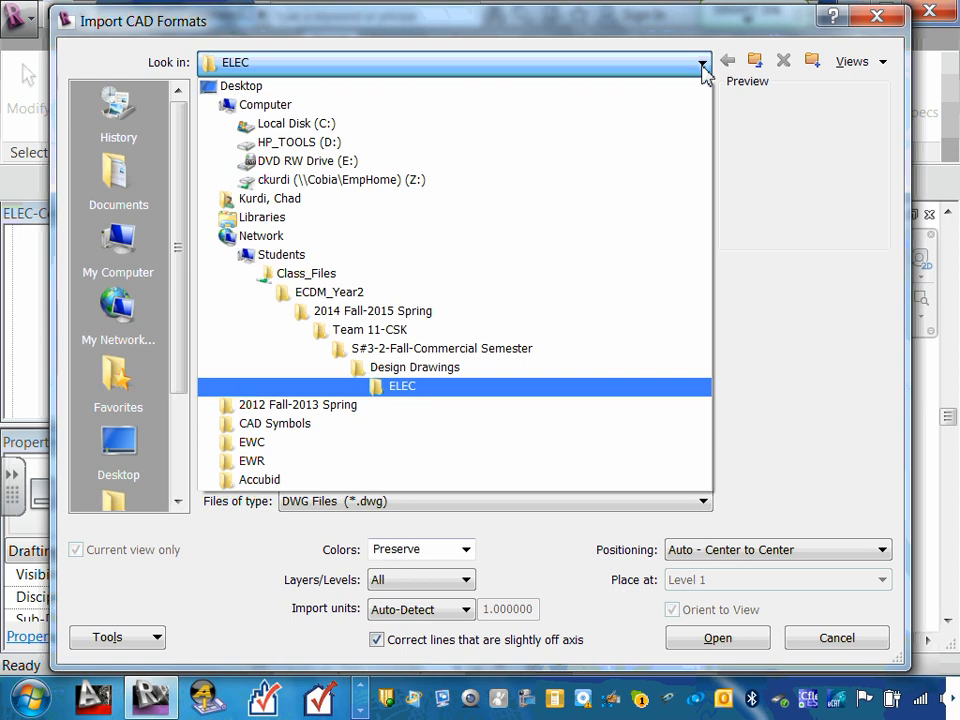
click(793, 204)
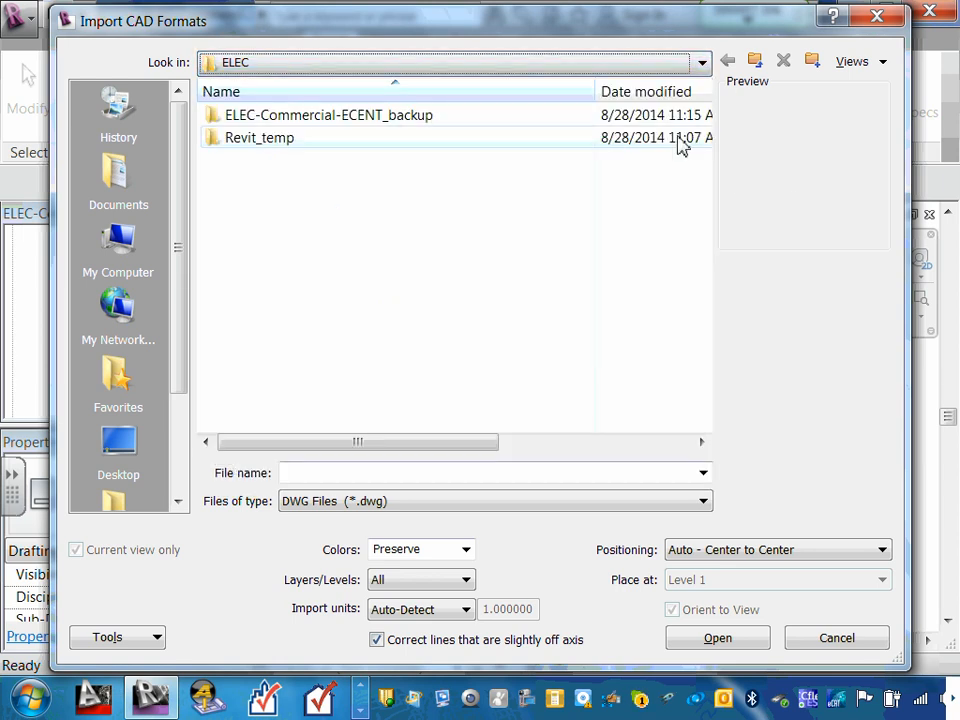
click(757, 64)
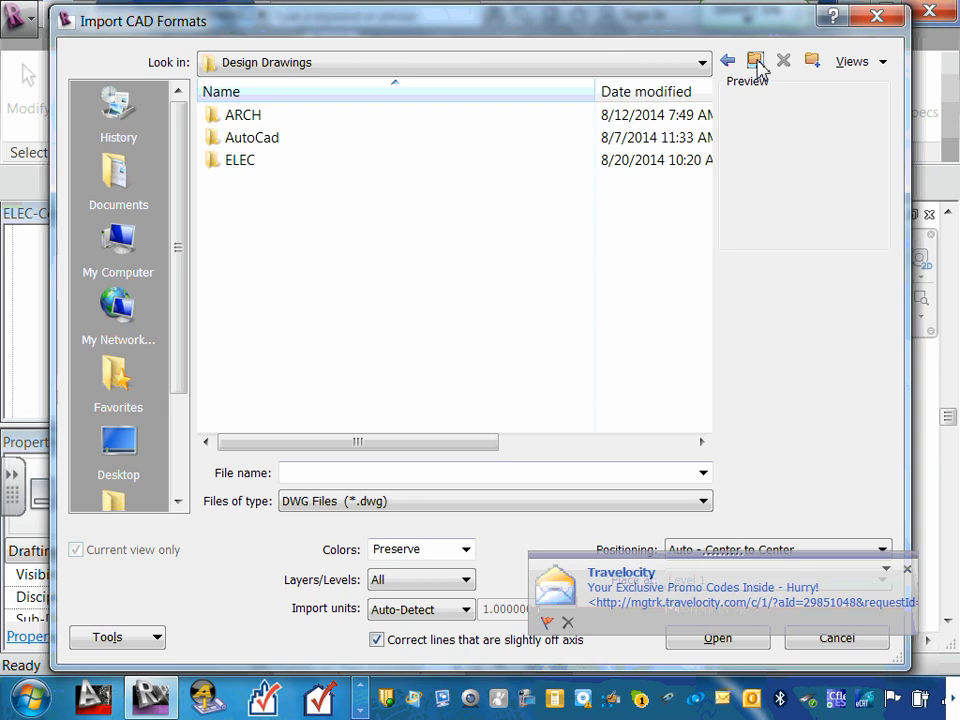
click(258, 140)
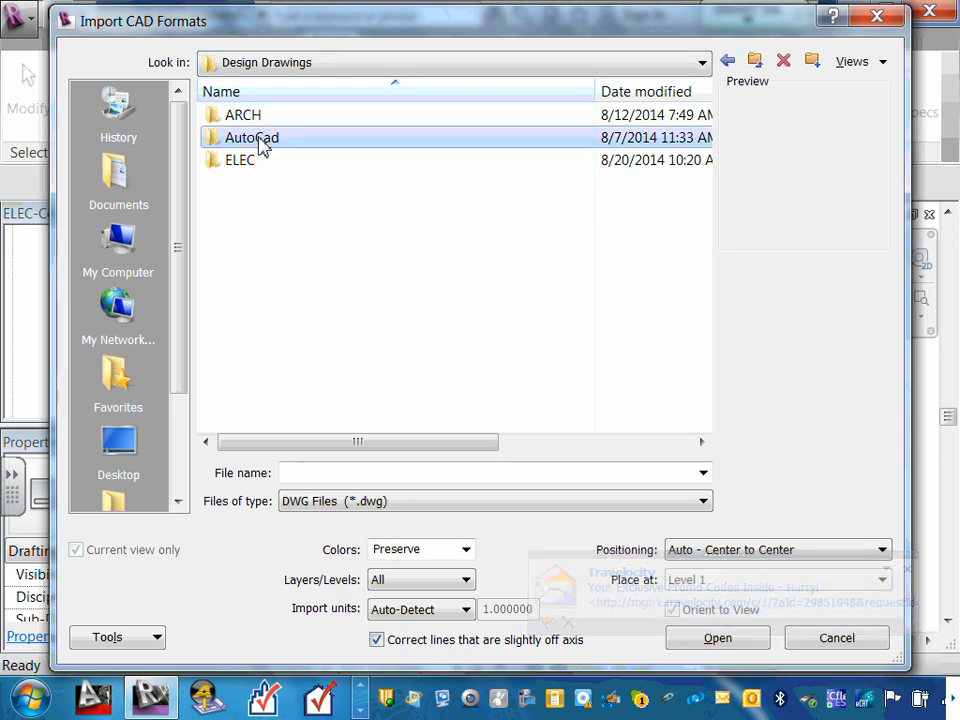
double_click(258, 140)
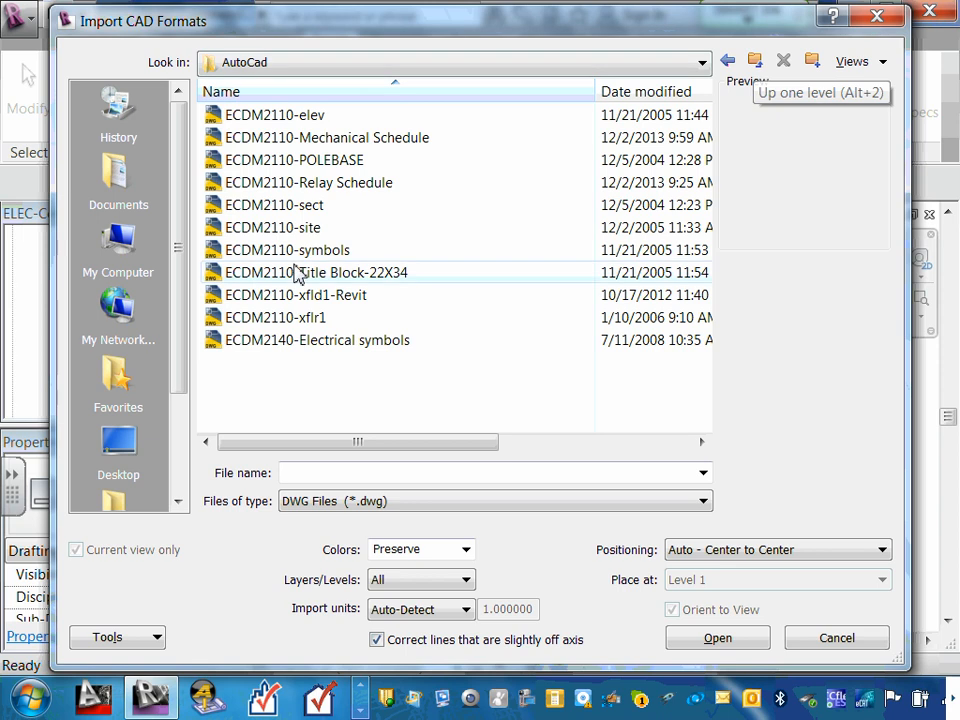
click(380, 345)
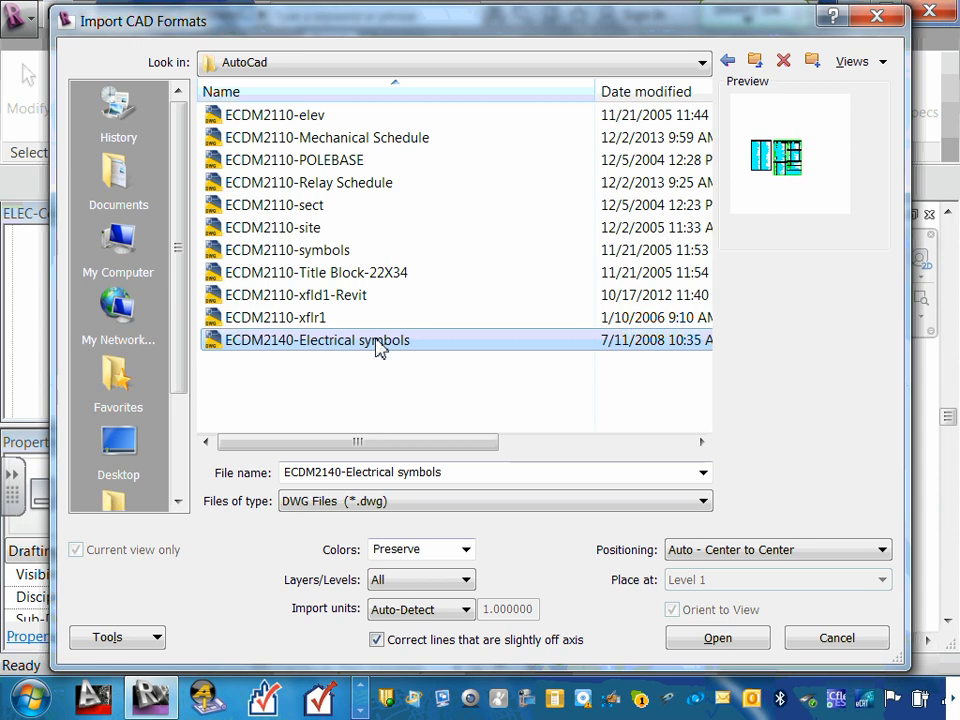
click(717, 641)
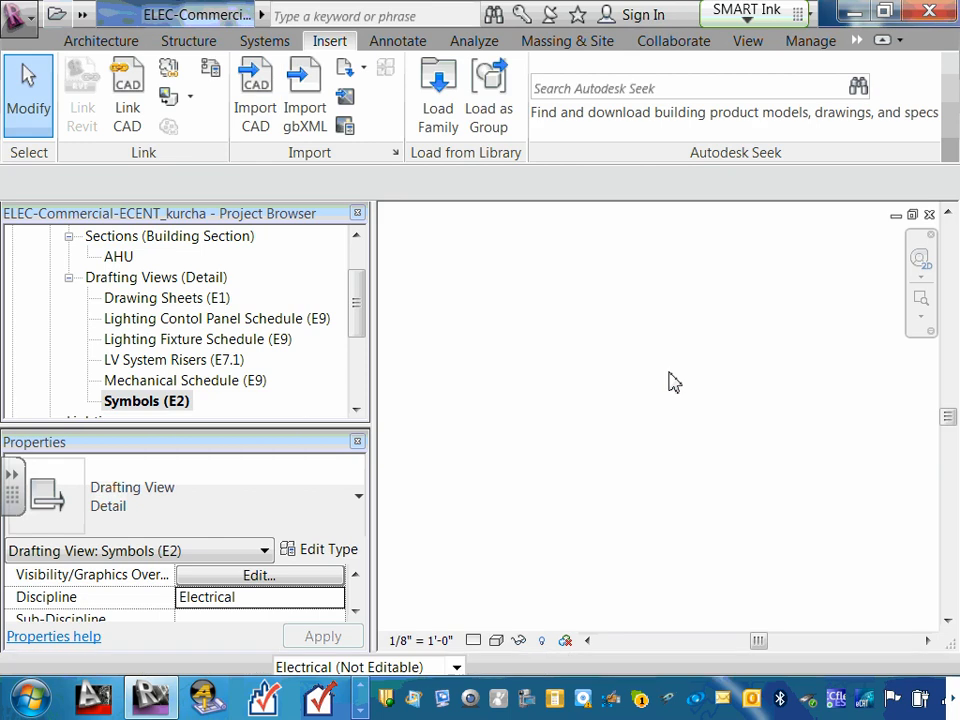
- Fit the imported drawing in the Symbols (E2) view and examine the overall layout of its abbreviations and symbols tables
click(921, 317)
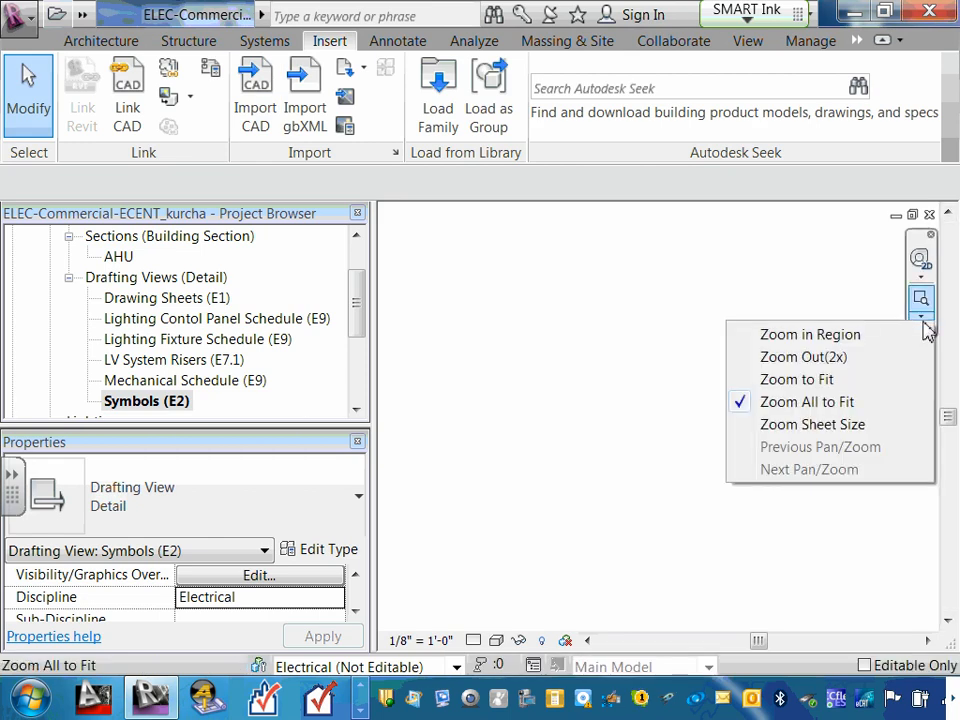
click(842, 380)
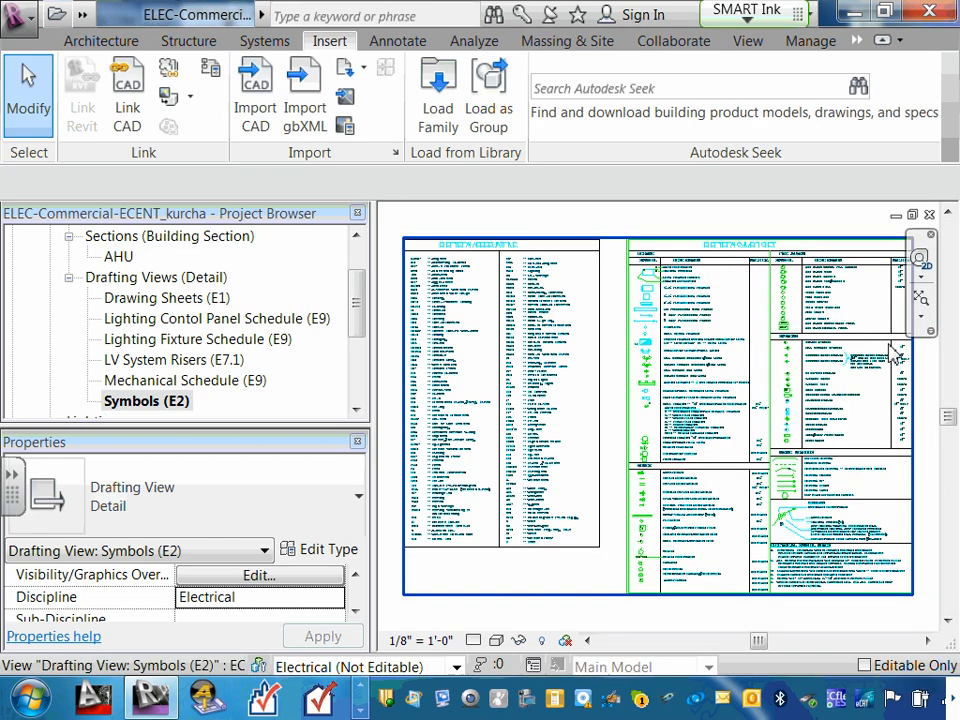
click(929, 319)
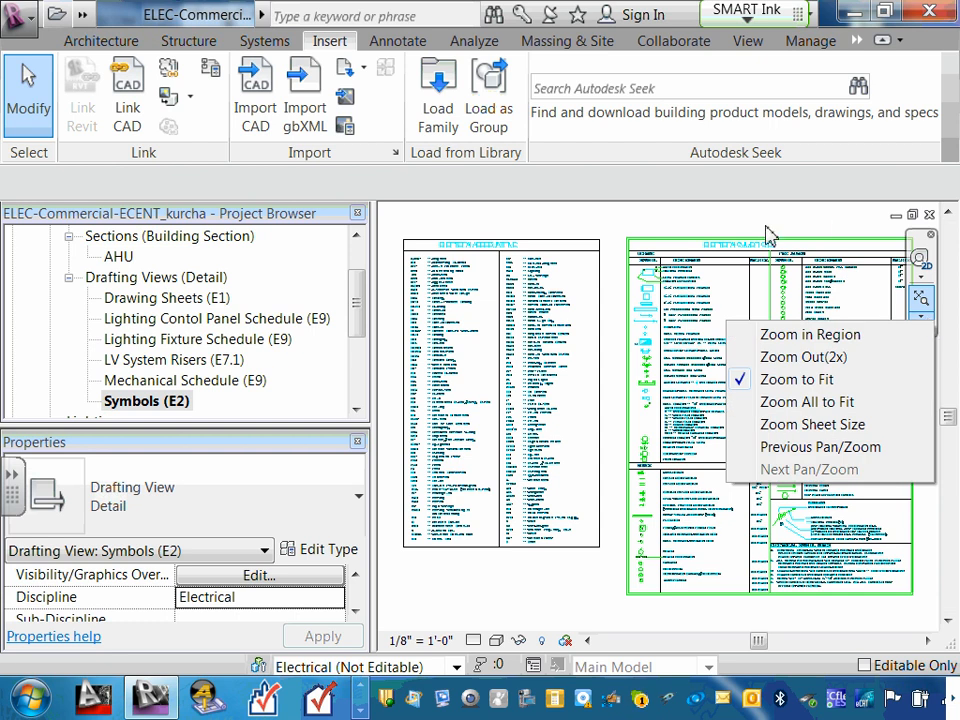
click(575, 250)
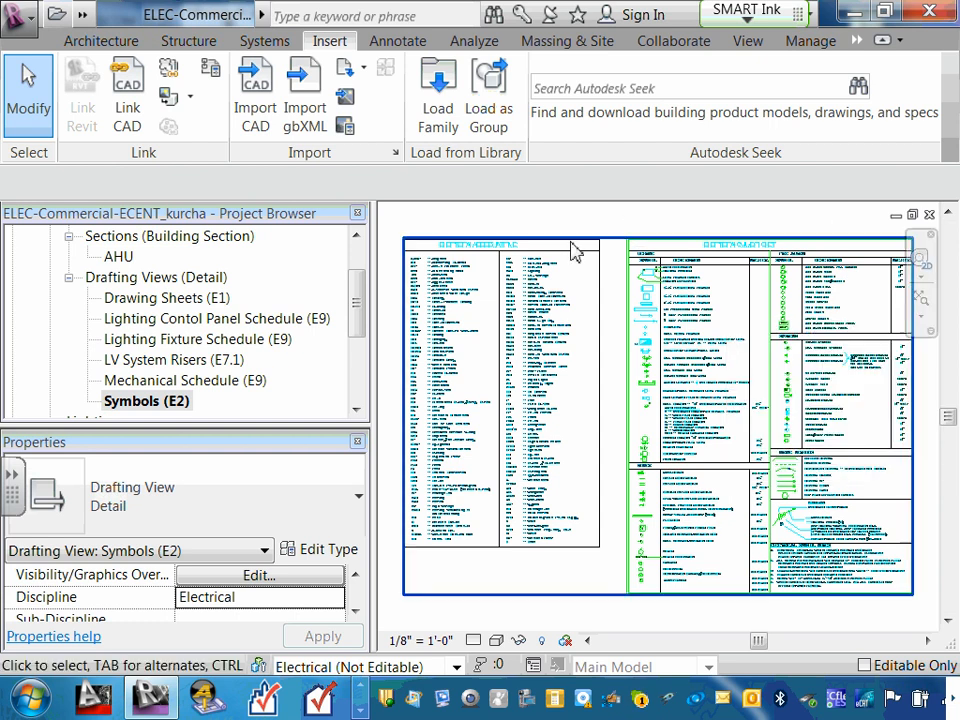
scroll(694, 311, up, 2)
click(694, 311)
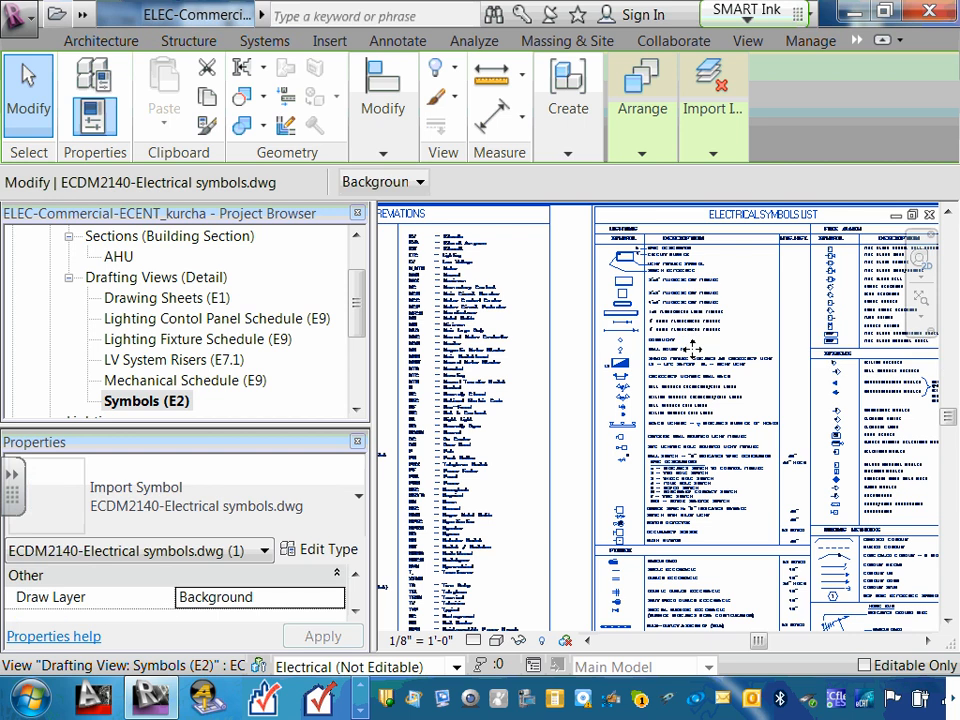
scroll(613, 326, down, 2)
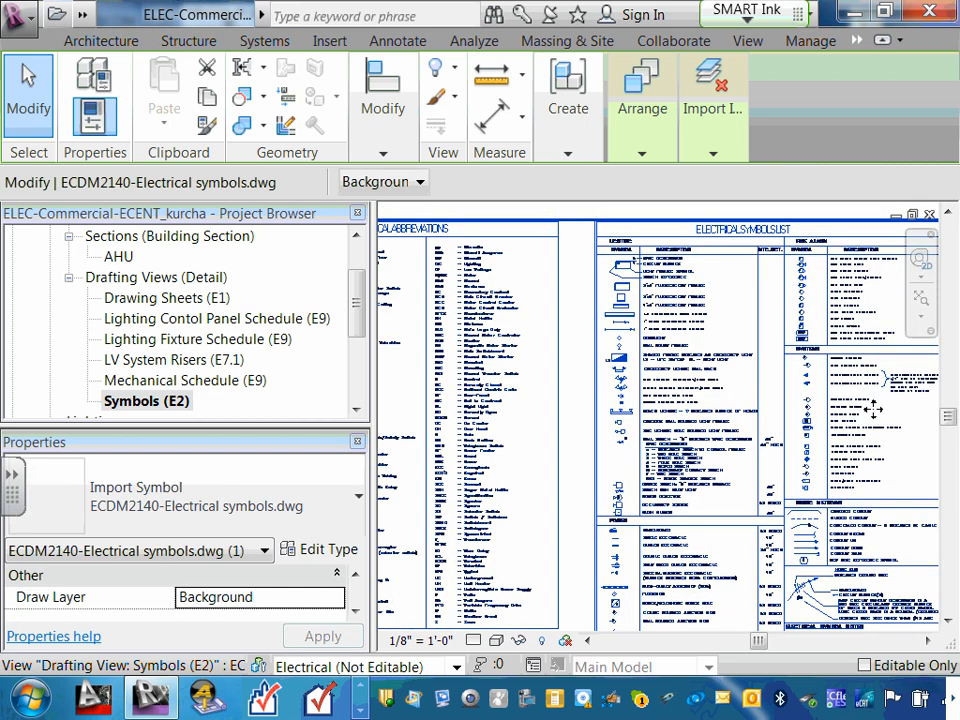
click(921, 322)
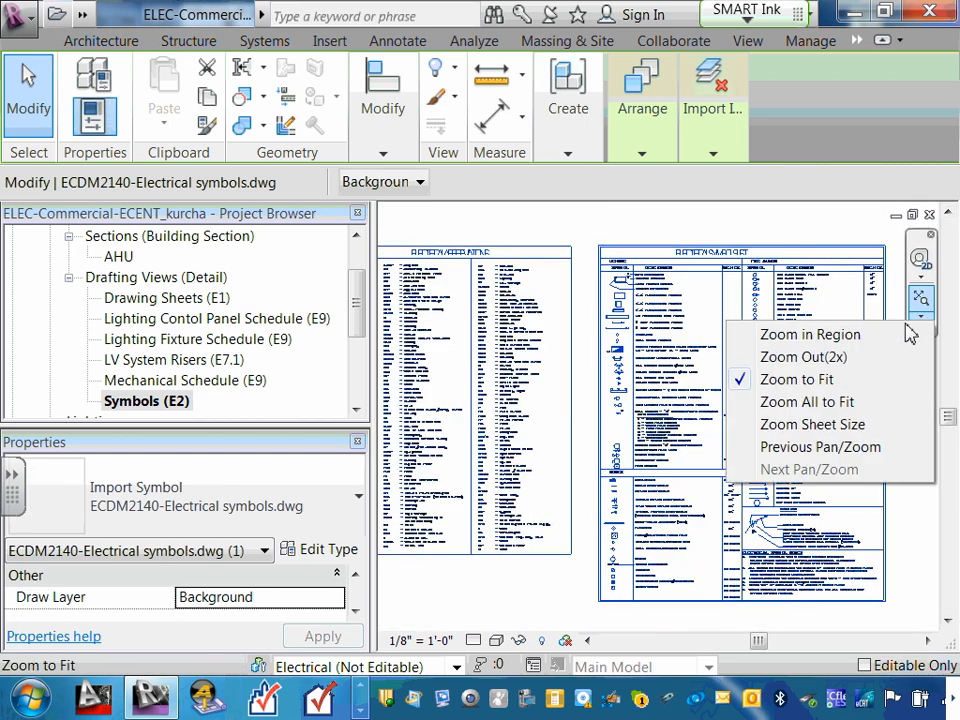
click(825, 378)
scroll(809, 496, down, 2)
click(914, 580)
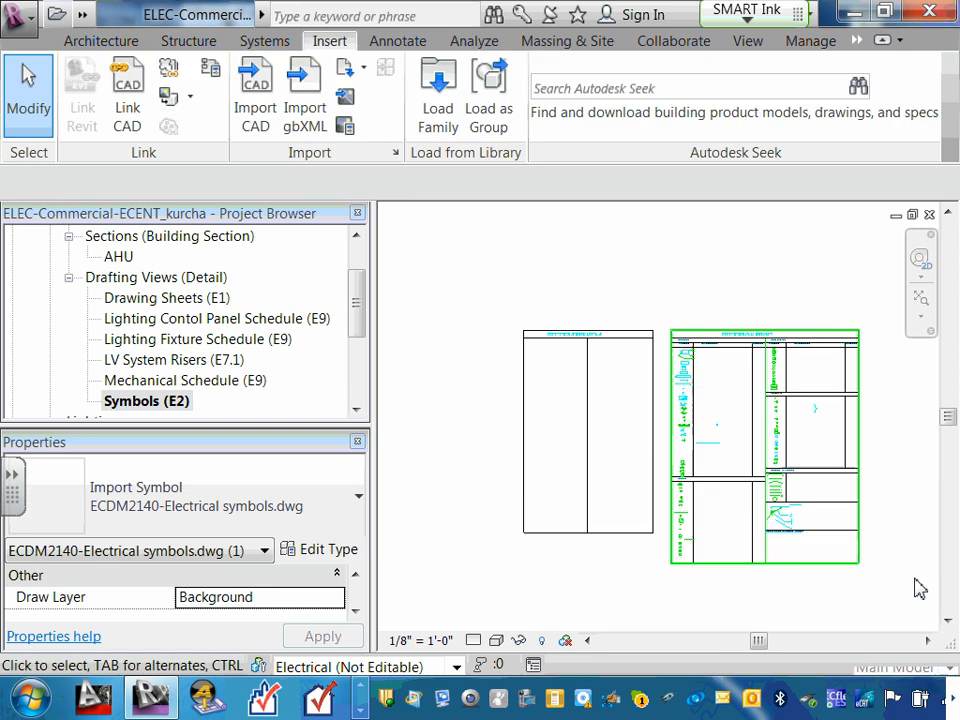
click(921, 316)
click(829, 384)
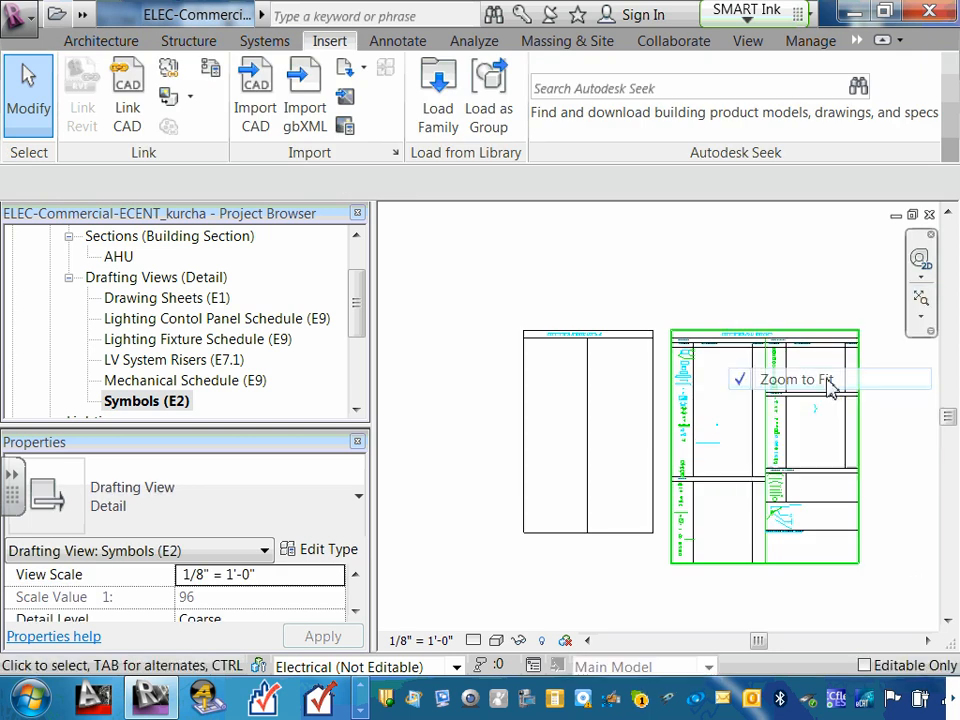
- Examine the Electrical Abbreviations table up close and look over the available scales for the Symbols (E2) view
click(921, 298)
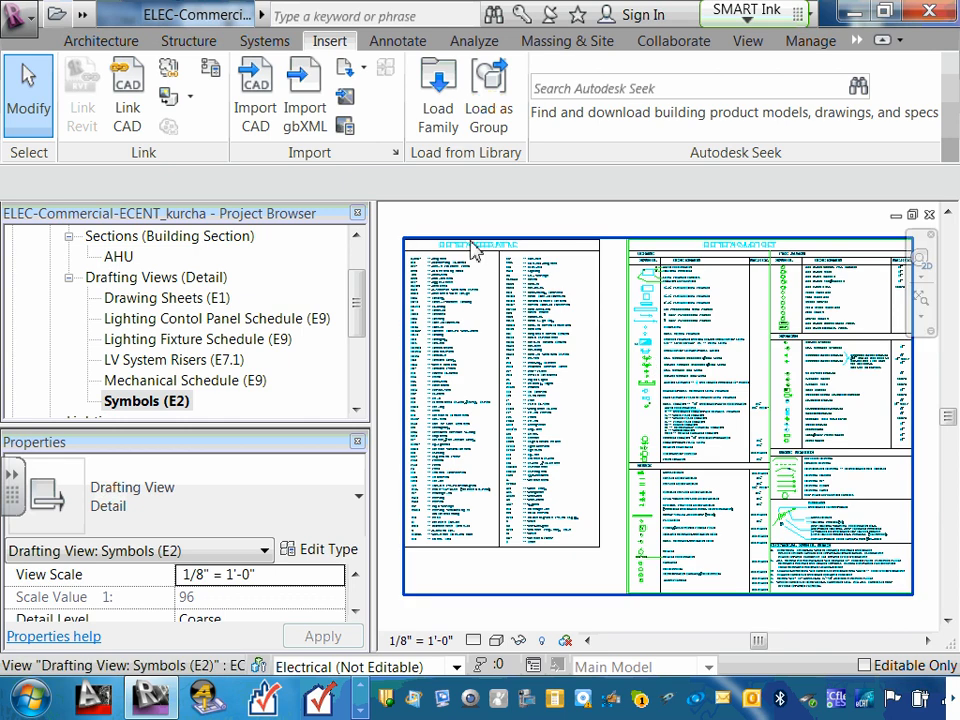
scroll(510, 302, up, 1)
scroll(530, 310, up, 4)
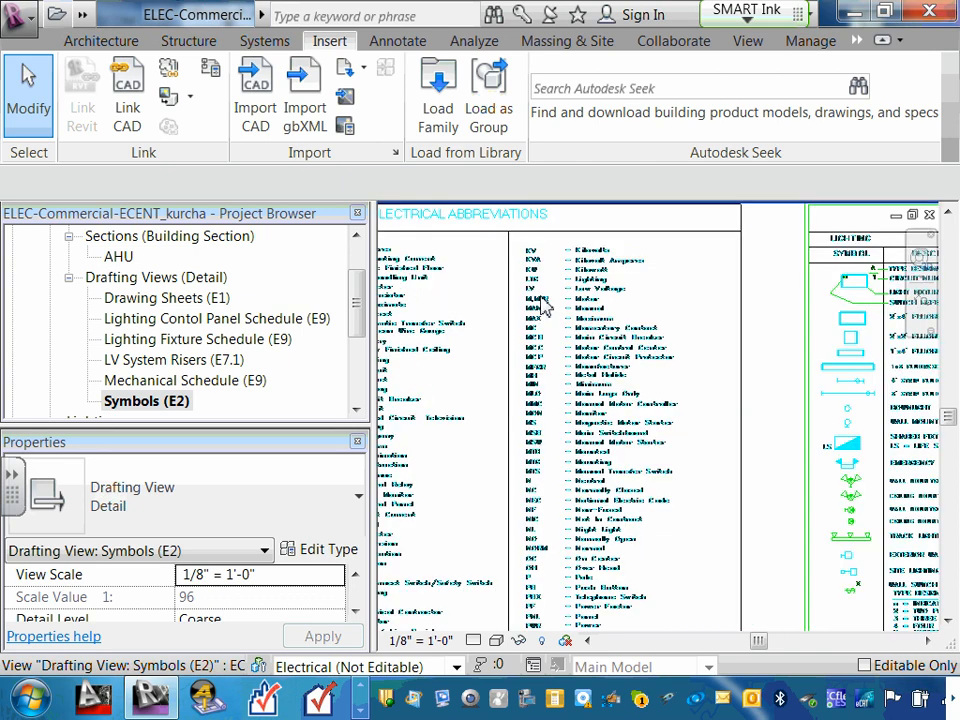
scroll(596, 266, up, 2)
scroll(561, 279, down, 5)
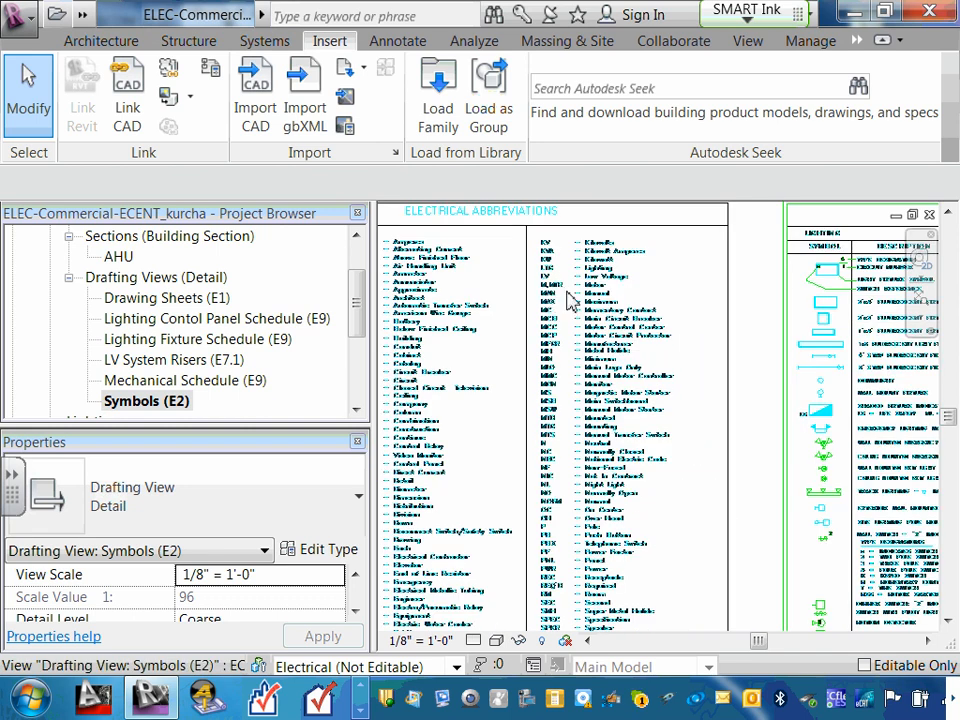
scroll(505, 533, down, 4)
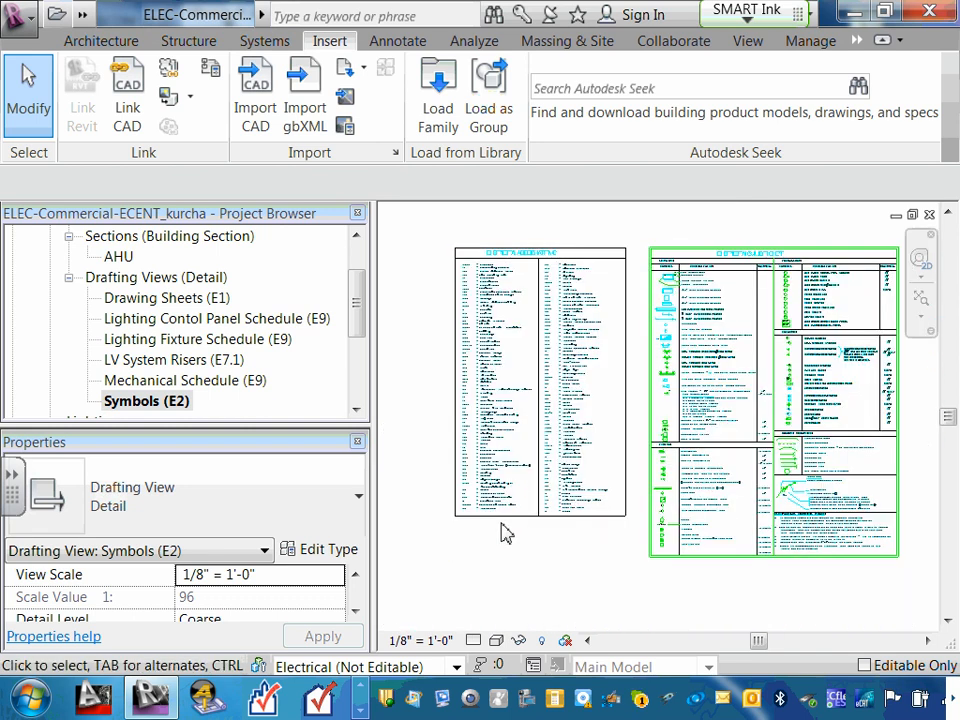
click(432, 645)
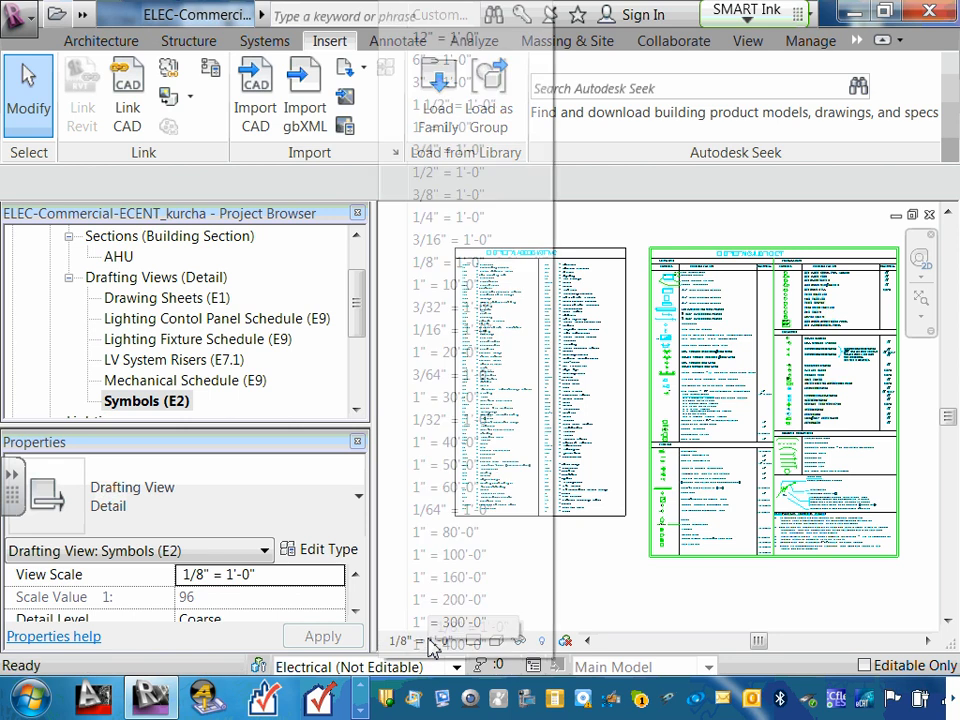
click(631, 587)
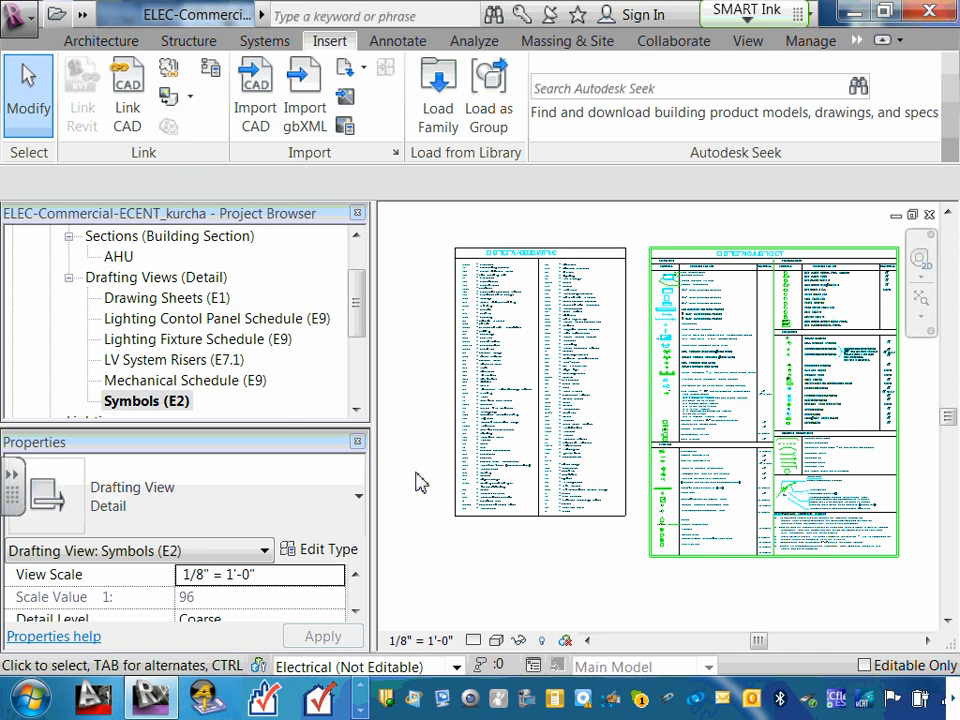
- Select the imported symbols drawing to check its extents, clear the selection, and examine the abbreviations and symbols lists at different magnifications
click(510, 302)
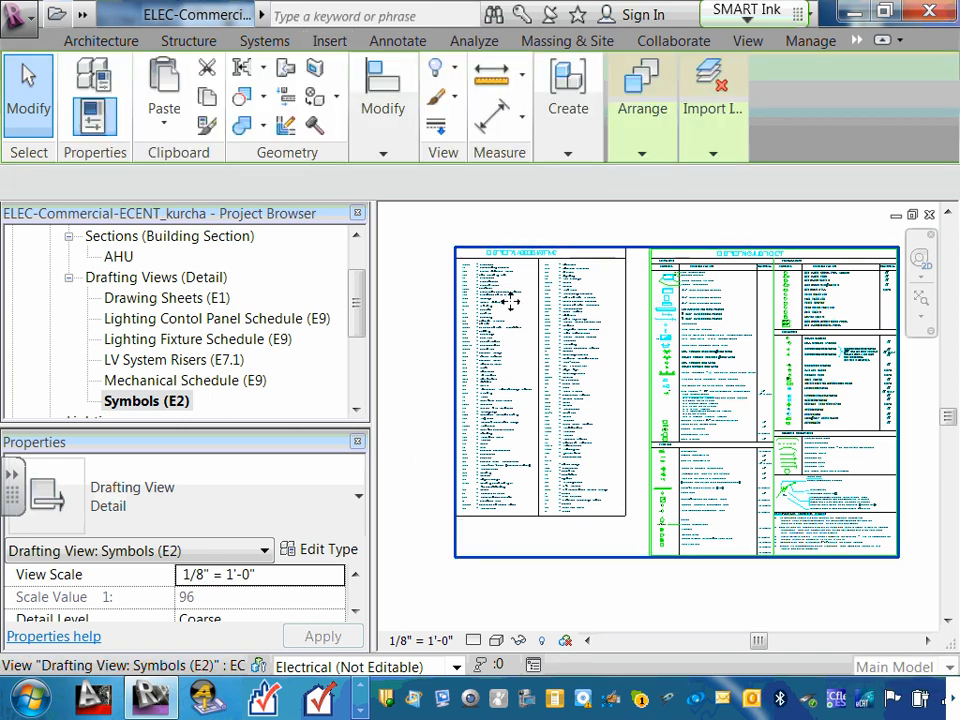
click(536, 330)
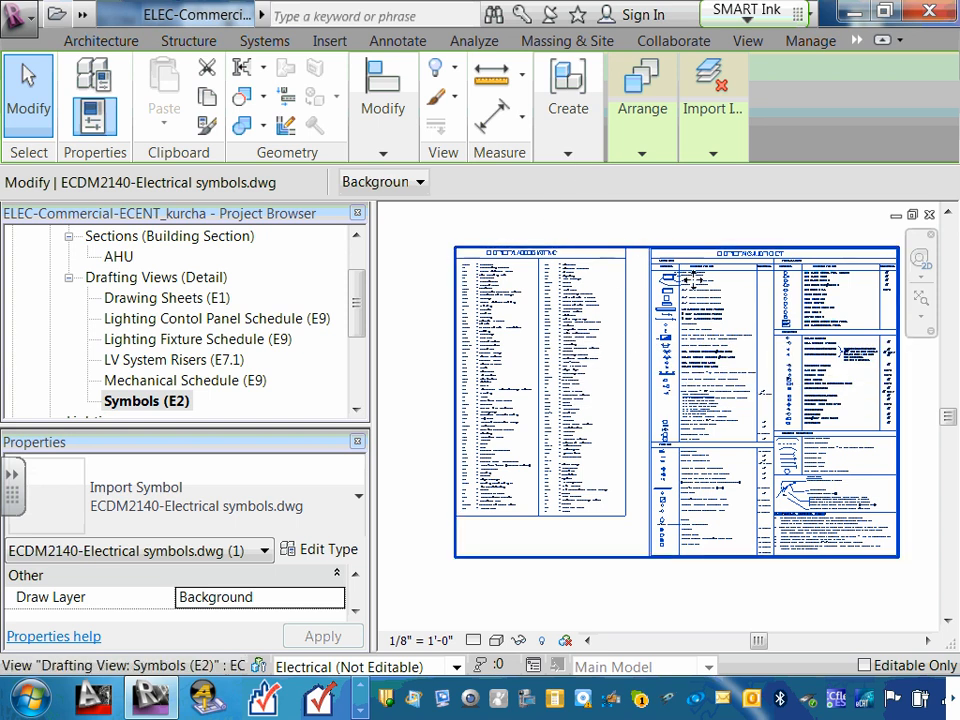
scroll(615, 364, up, 3)
key(Escape)
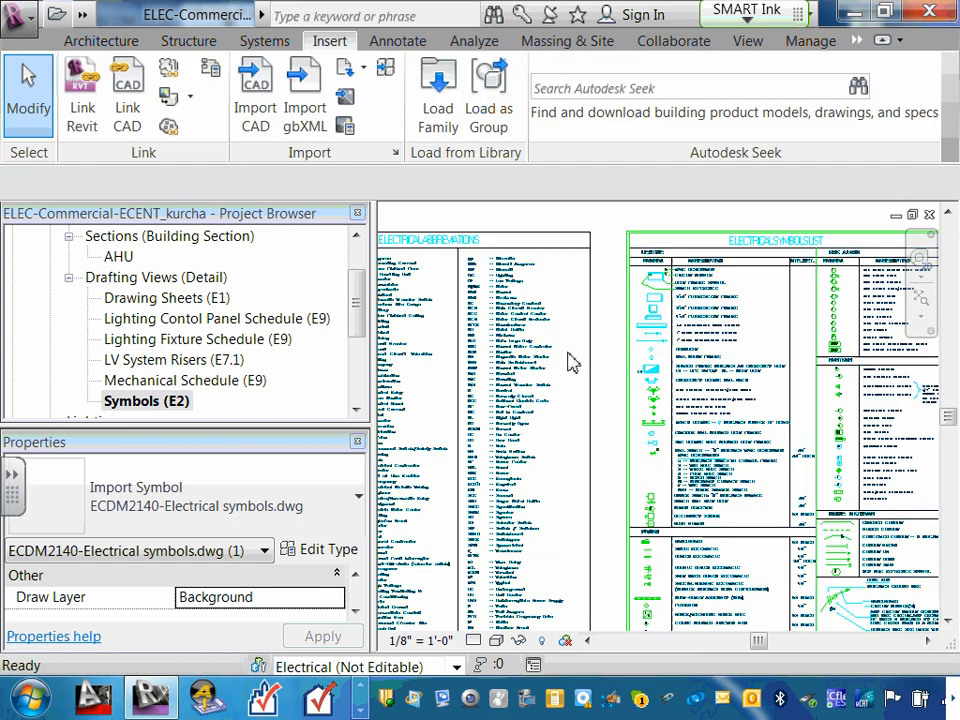
scroll(605, 420, down, 5)
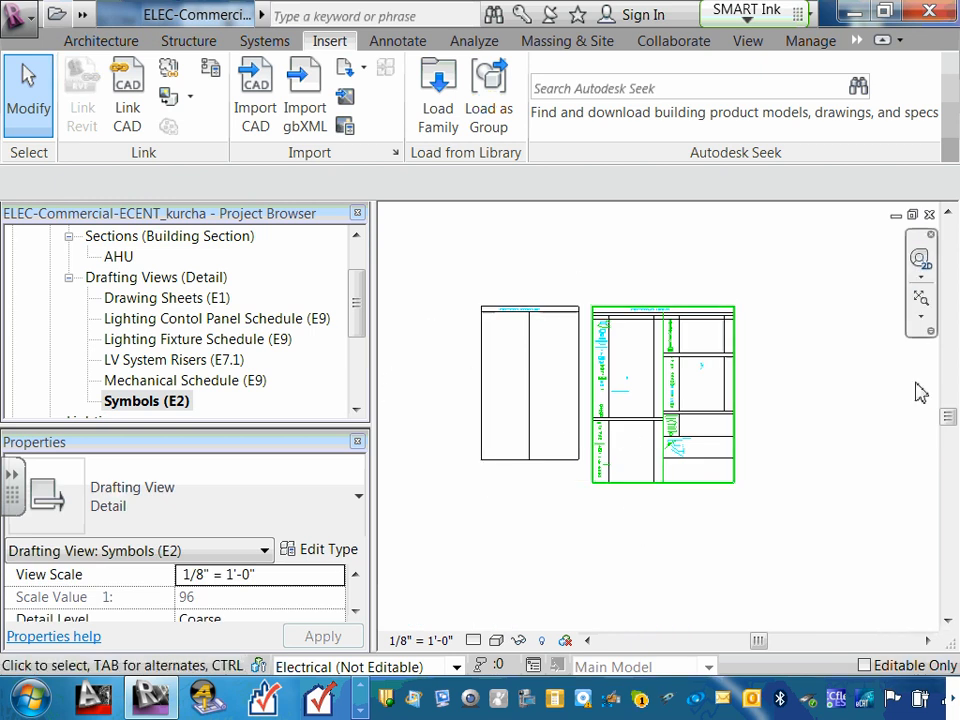
click(920, 318)
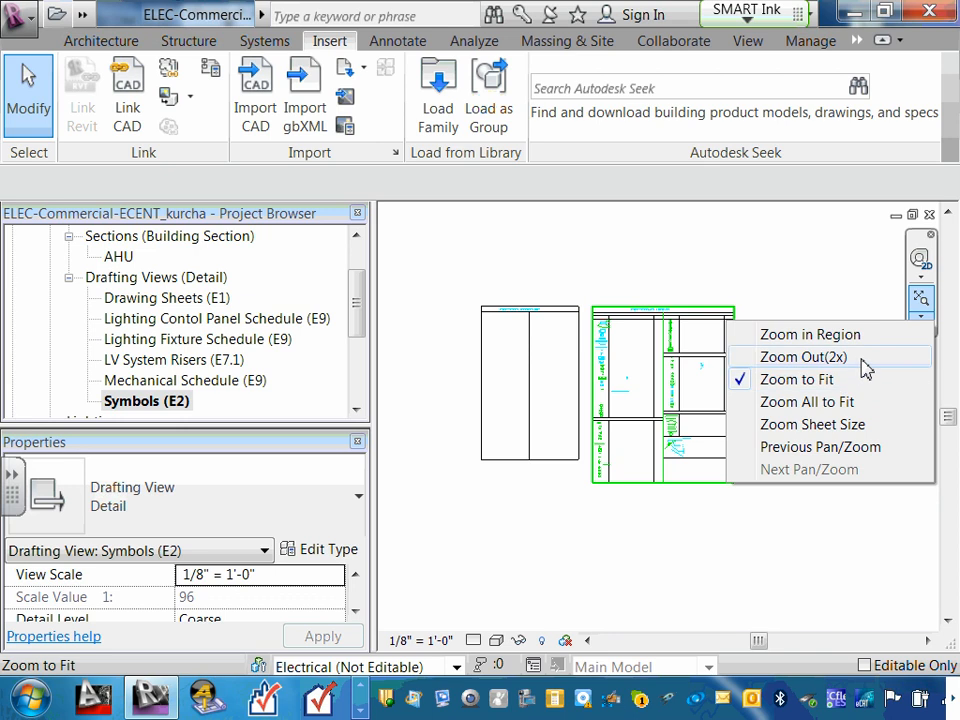
click(831, 381)
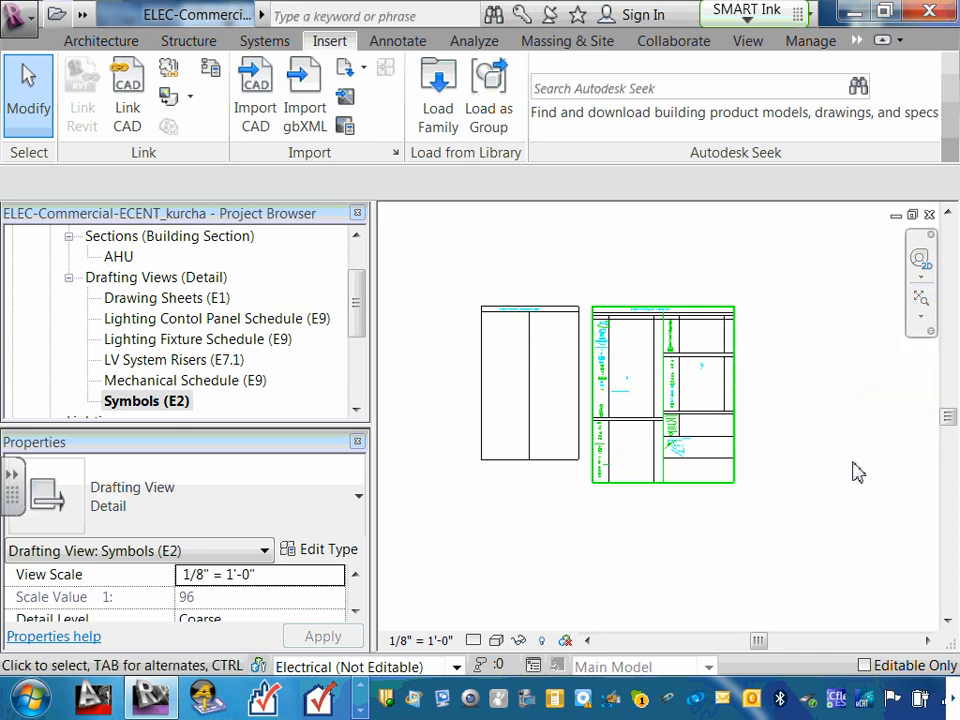
click(919, 302)
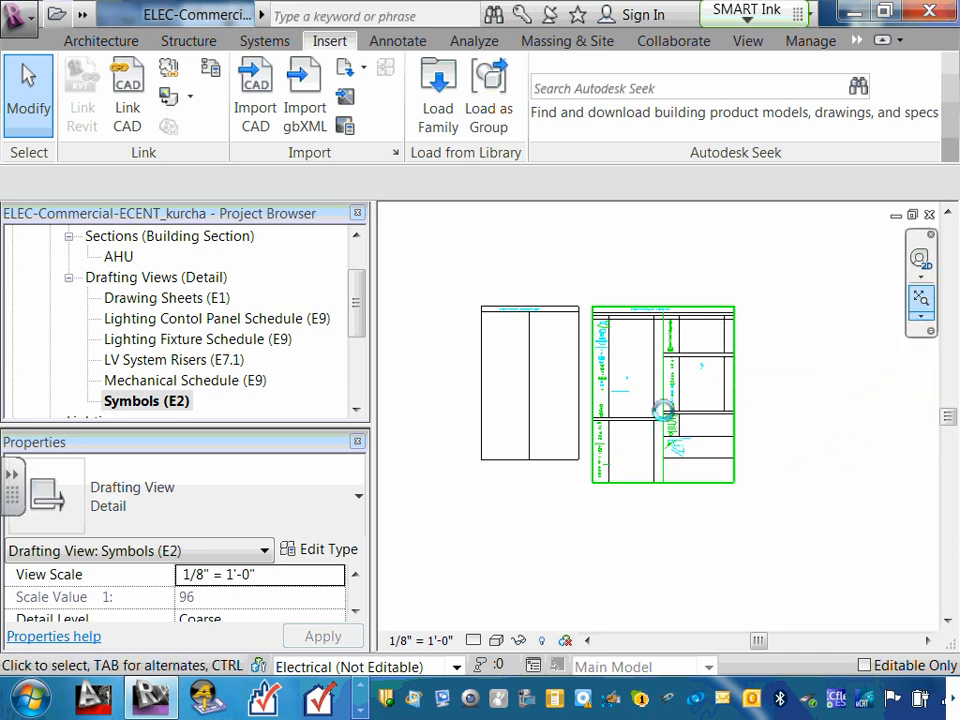
scroll(621, 392, up, 2)
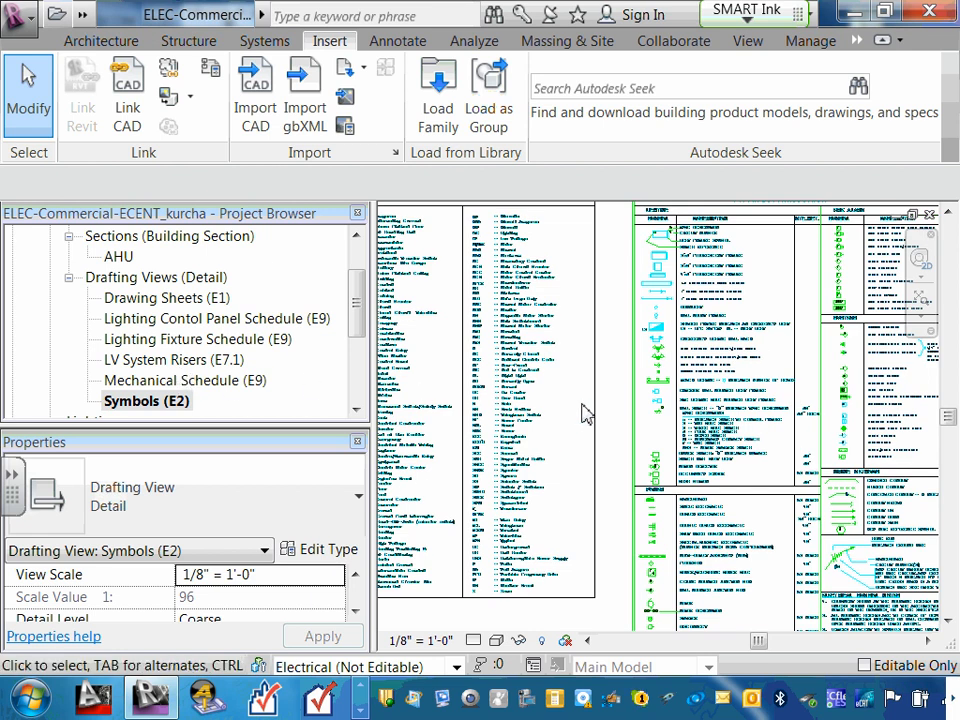
scroll(586, 414, down, 3)
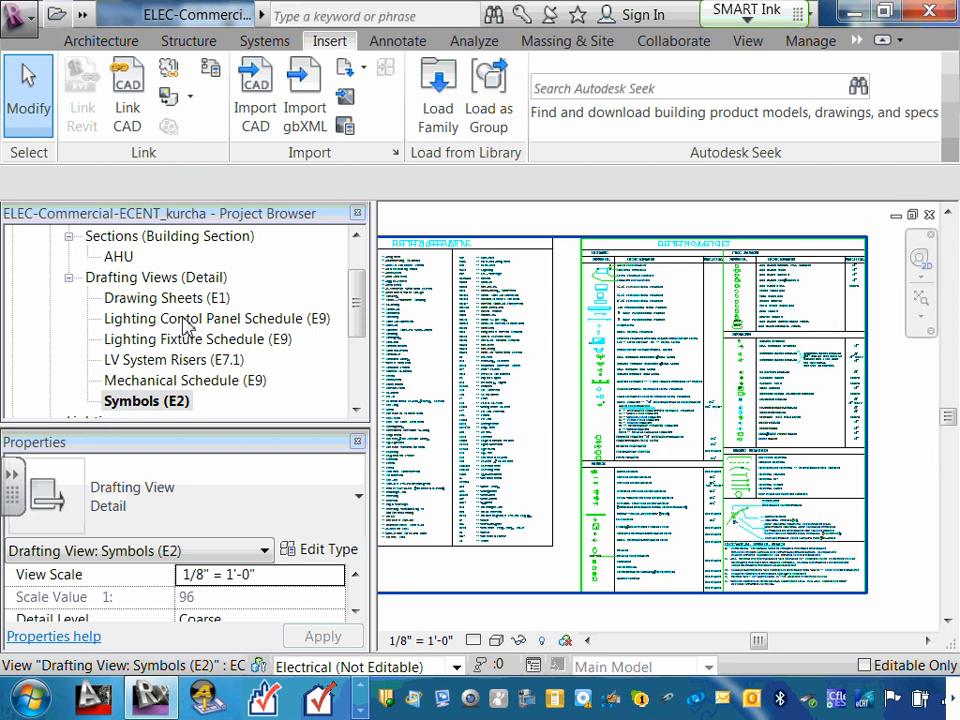
- Go through the drafting views from Mechanical Schedule (E9) to Drawing Sheets (E1) and open the Drawing Sheets (E1) view
click(200, 384)
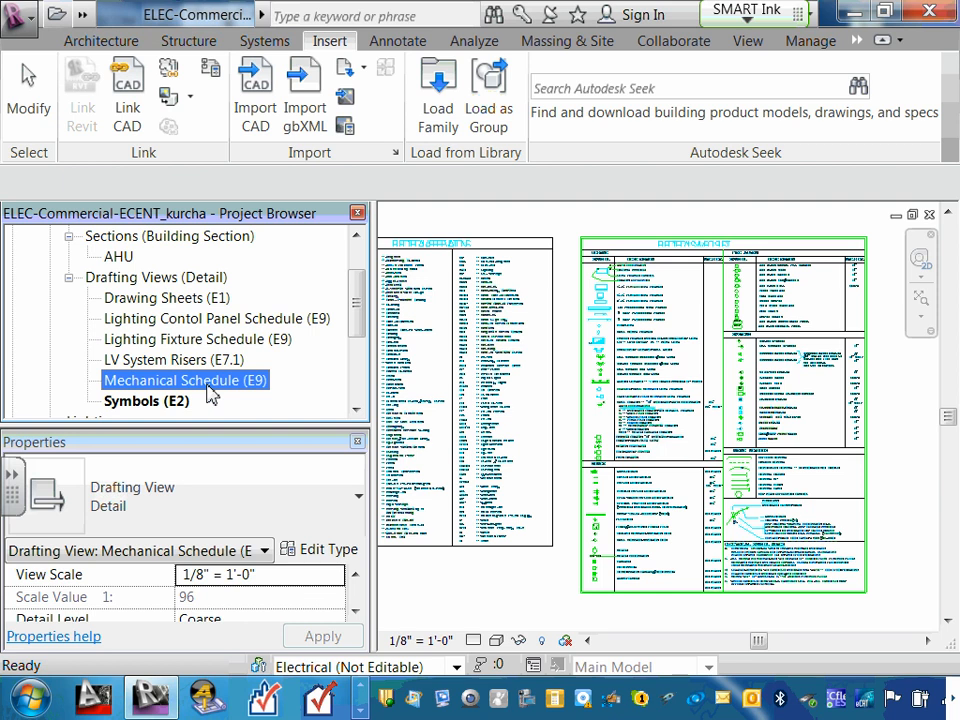
click(190, 360)
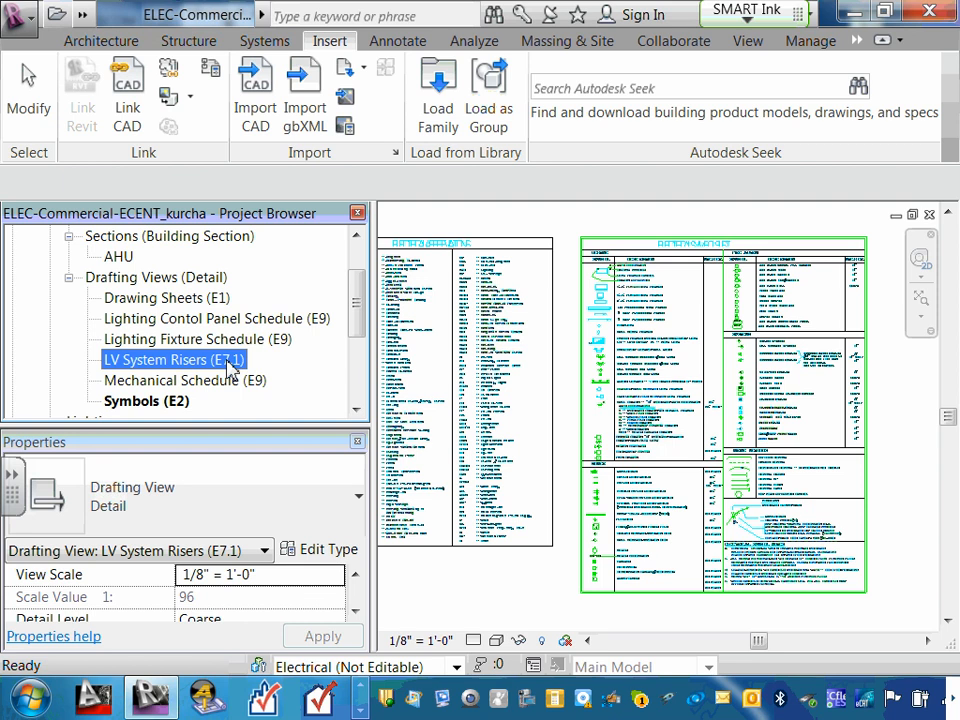
click(200, 341)
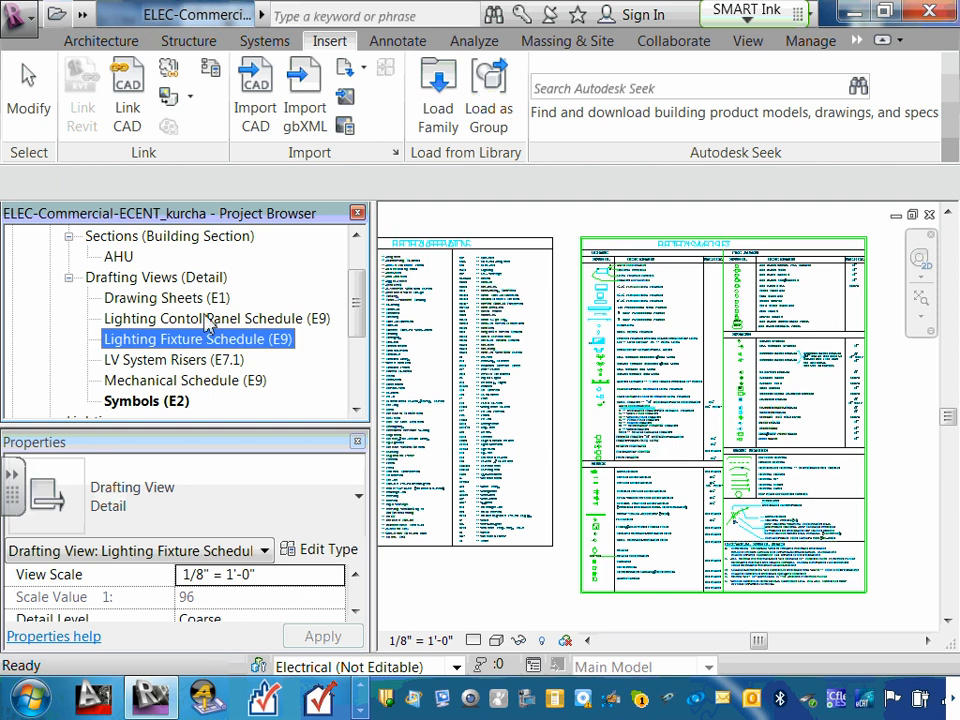
click(208, 318)
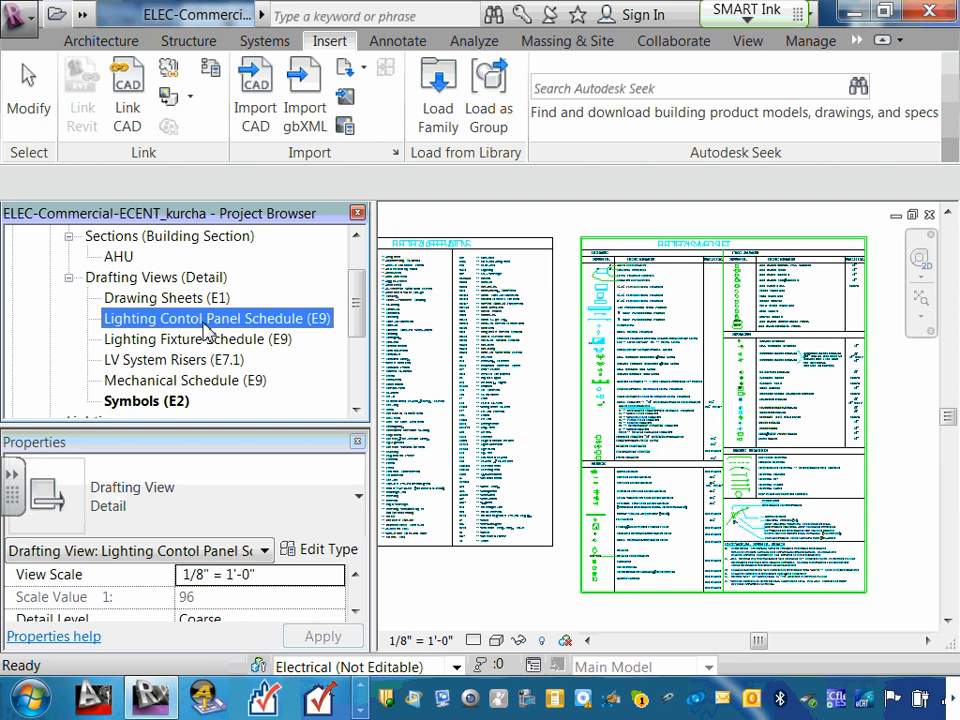
click(195, 303)
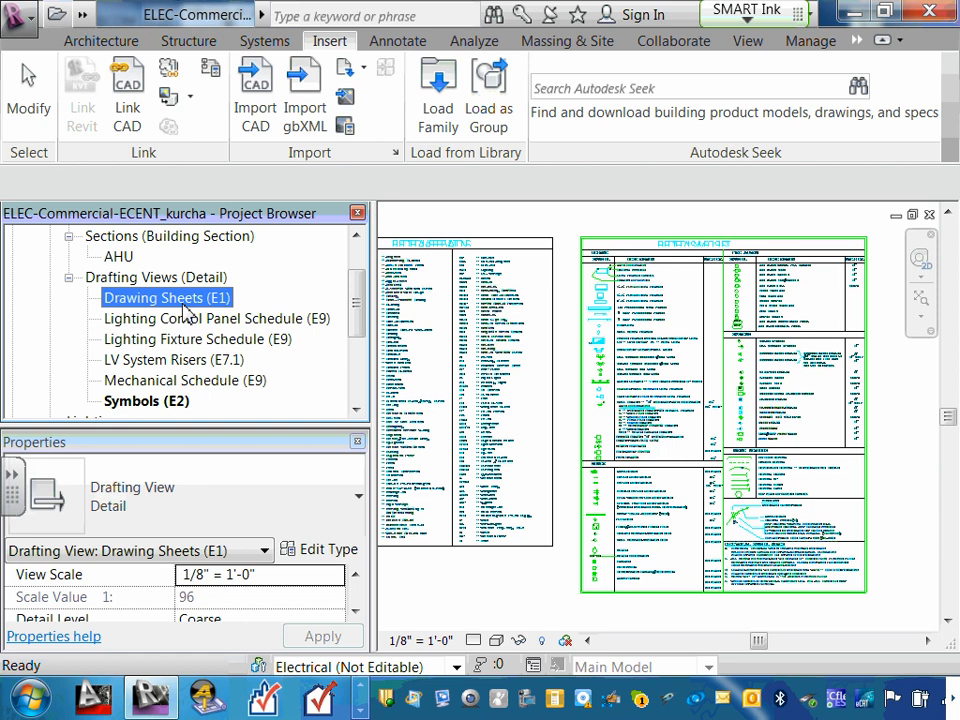
double_click(180, 299)
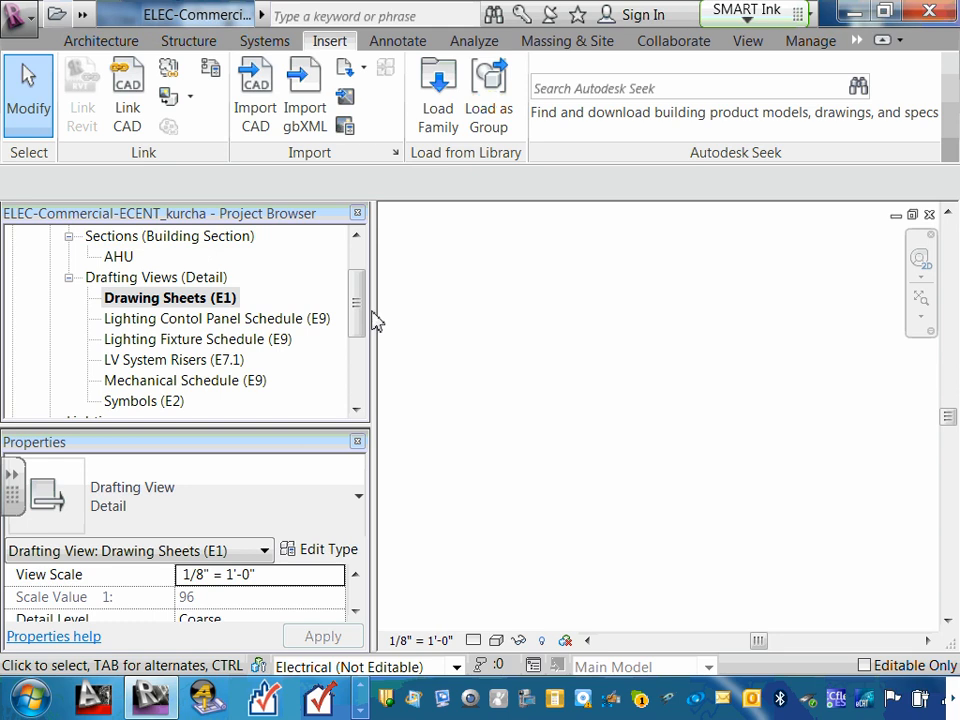
- Switch to Word, copy the whole Drawings Sheets section of the ECDM 2110 project document, and return to Revit
click(855, 20)
click(369, 17)
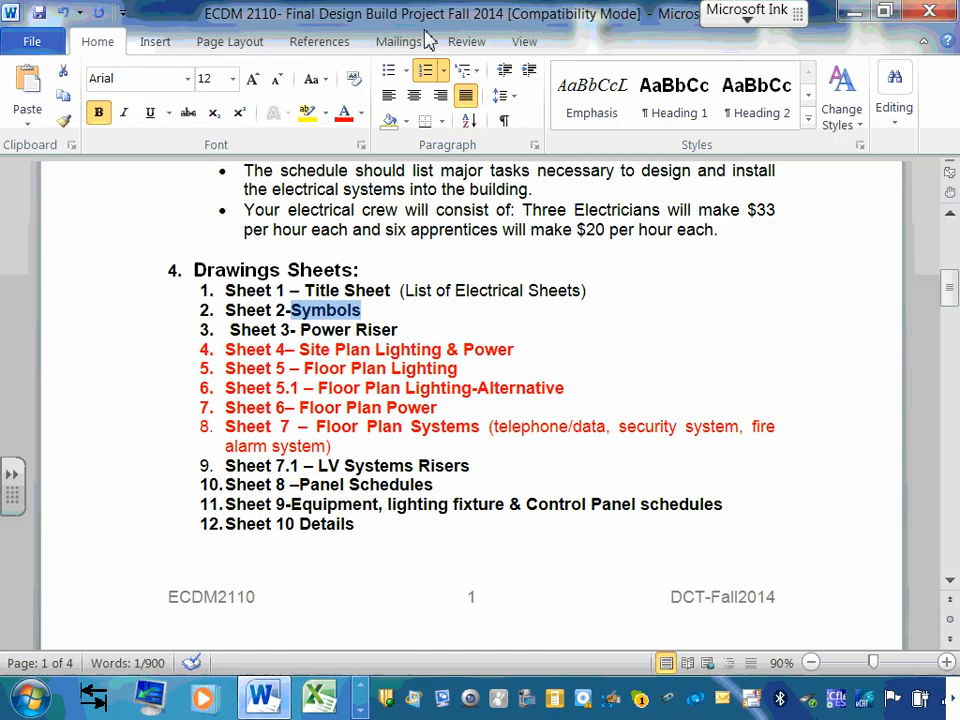
click(575, 298)
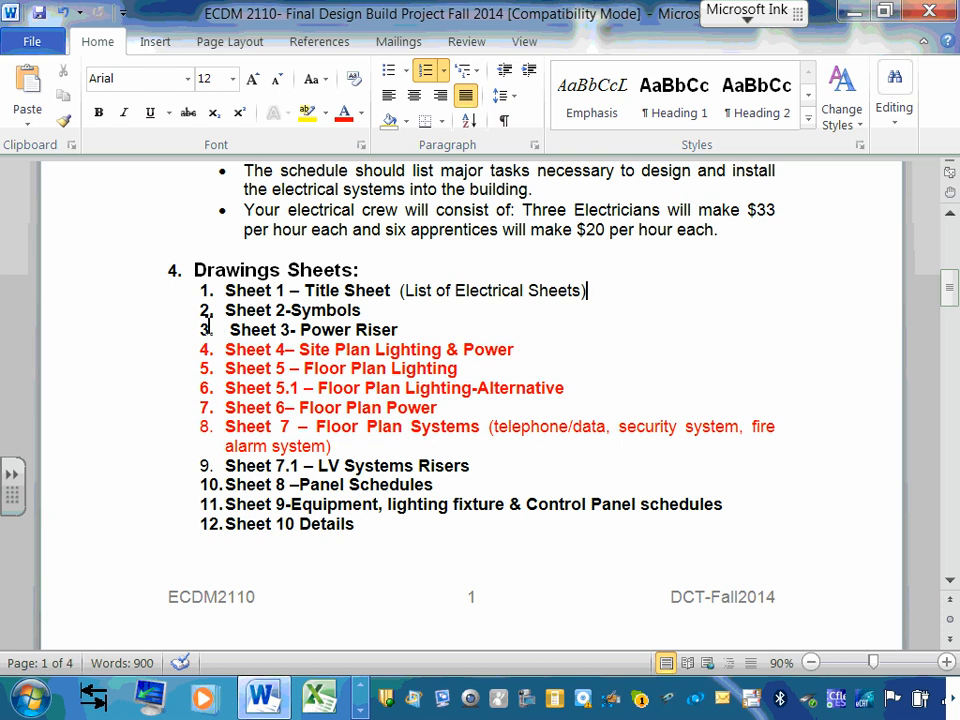
drag(193, 268, 547, 530)
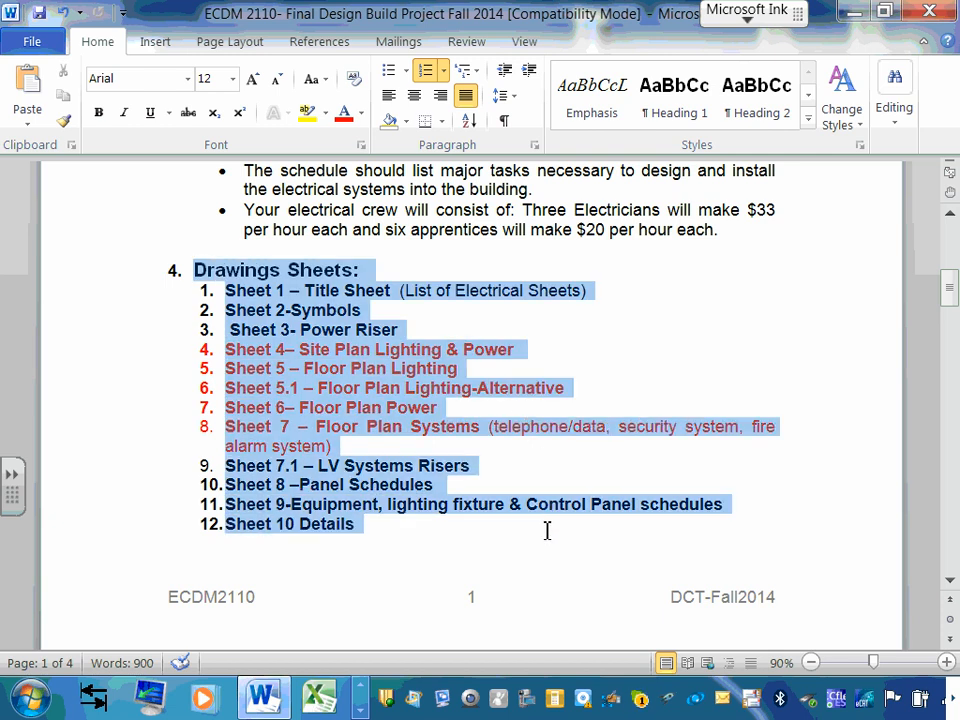
right_click(305, 321)
click(356, 176)
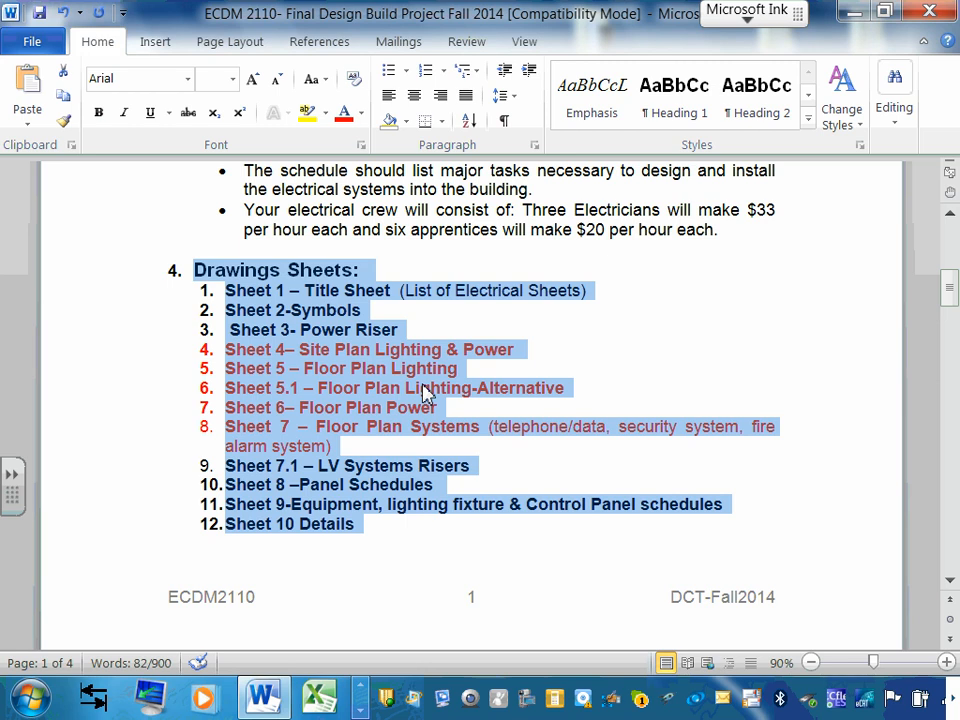
right_click(306, 345)
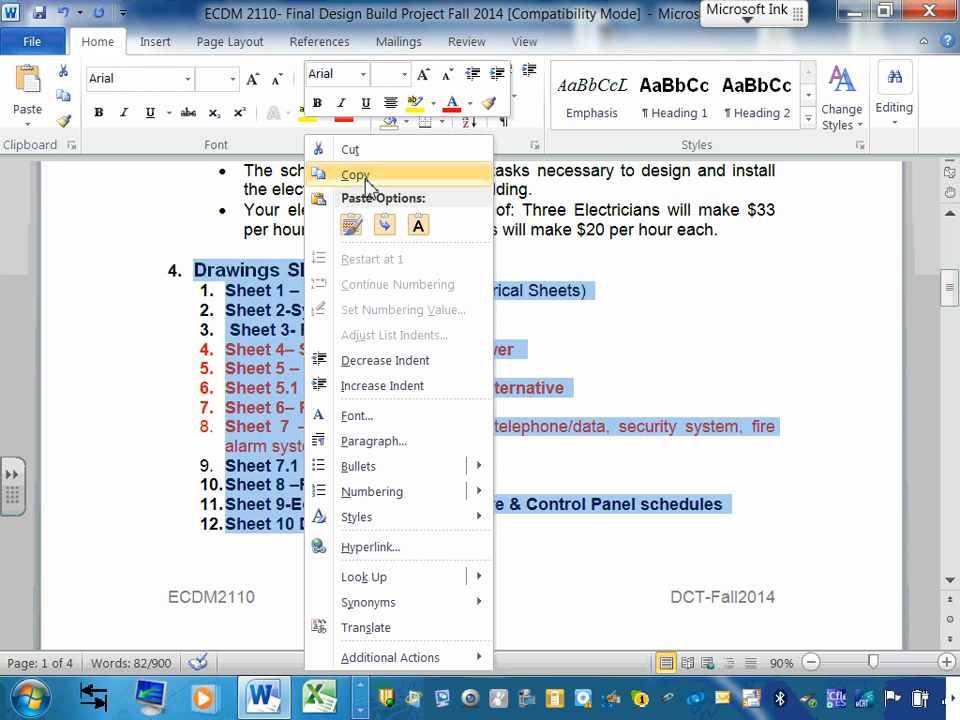
click(360, 176)
click(842, 11)
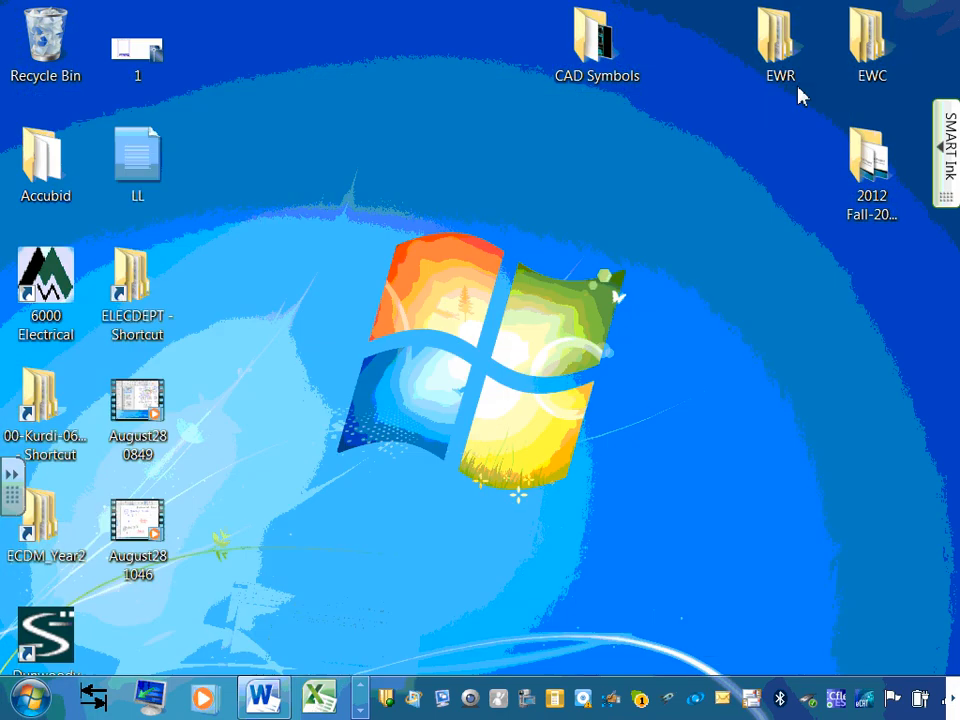
click(361, 708)
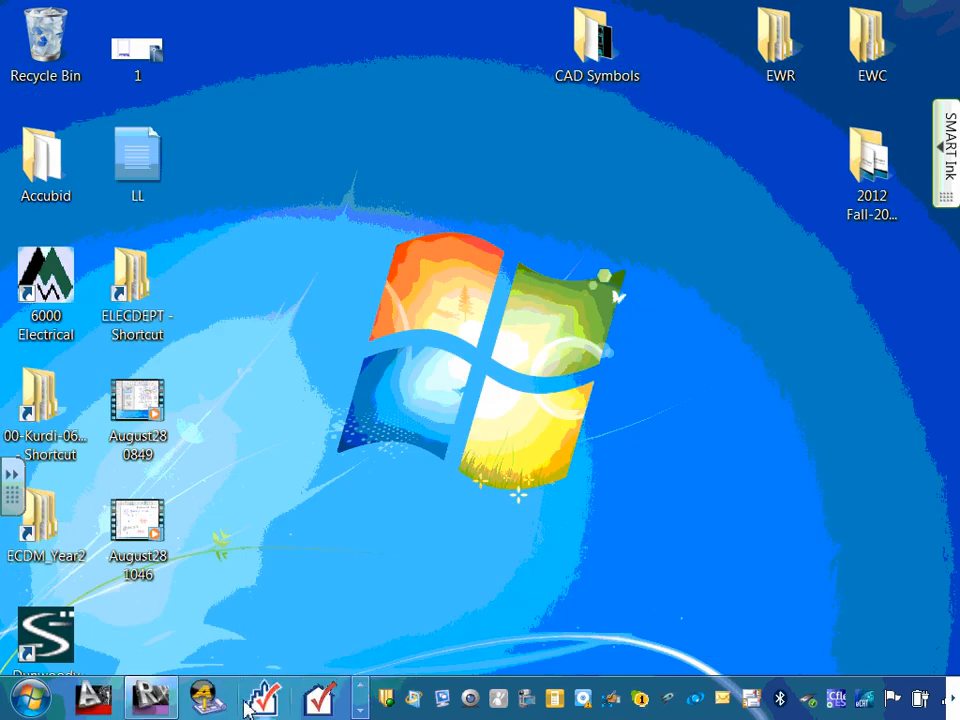
click(150, 697)
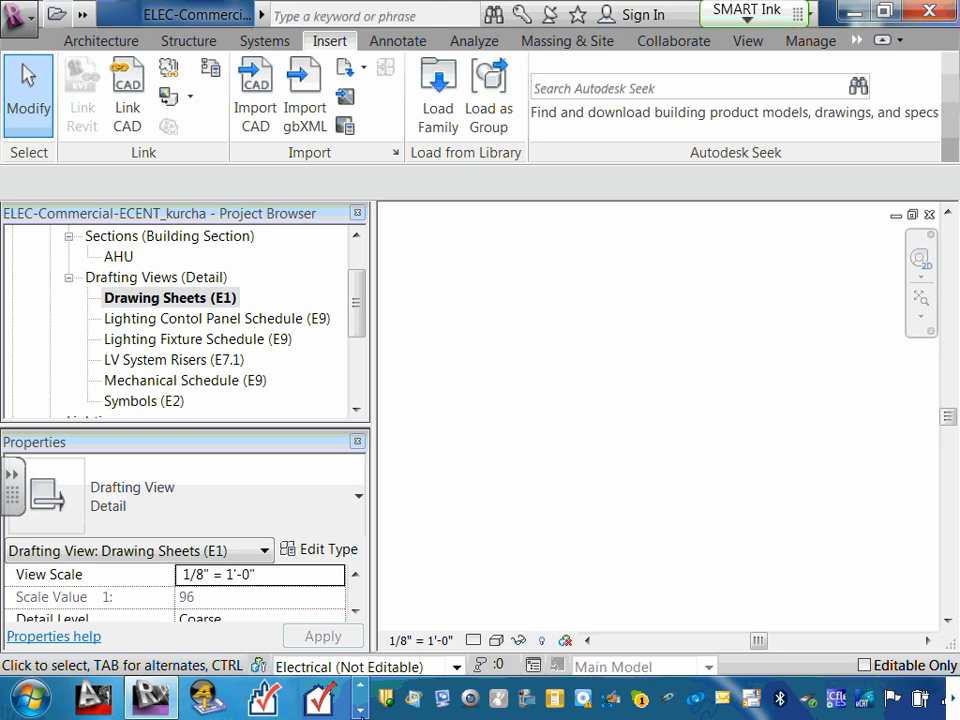
- Review the Word project document, copy its Drawings Sheets list from the heading through Sheet 10 Details, and switch back to Revit
click(360, 710)
click(263, 697)
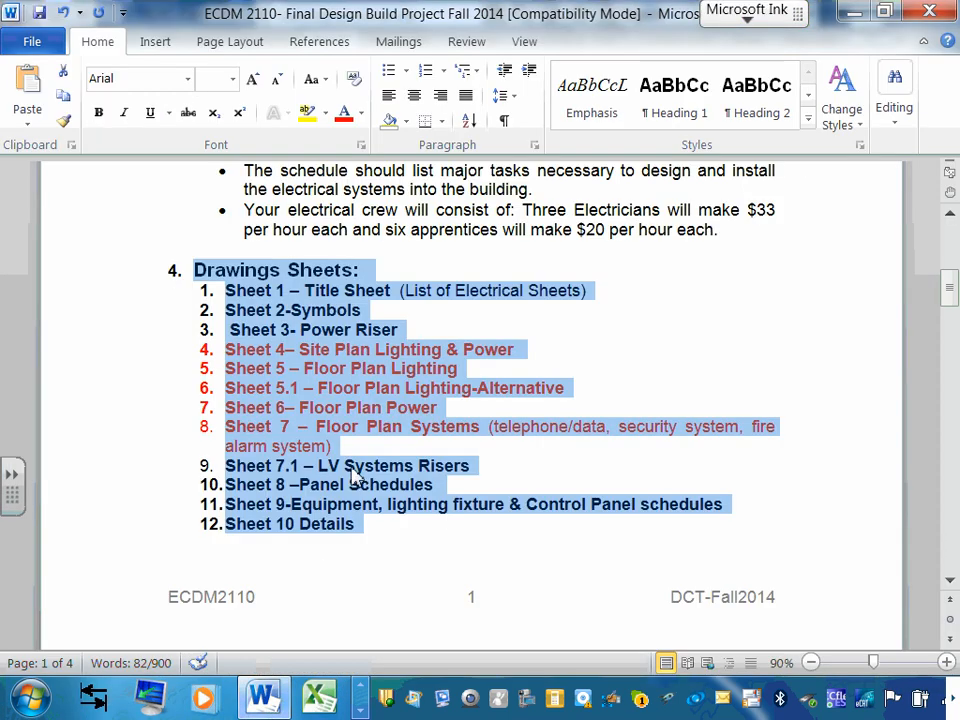
scroll(347, 439, down, 4)
scroll(347, 439, up, 4)
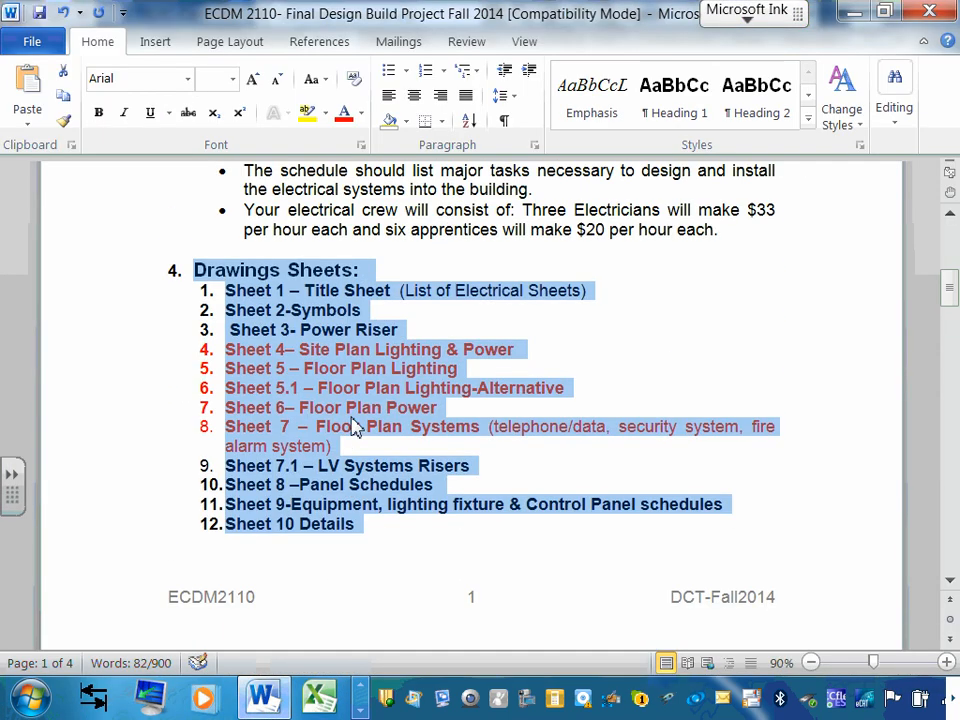
scroll(450, 398, up, 10)
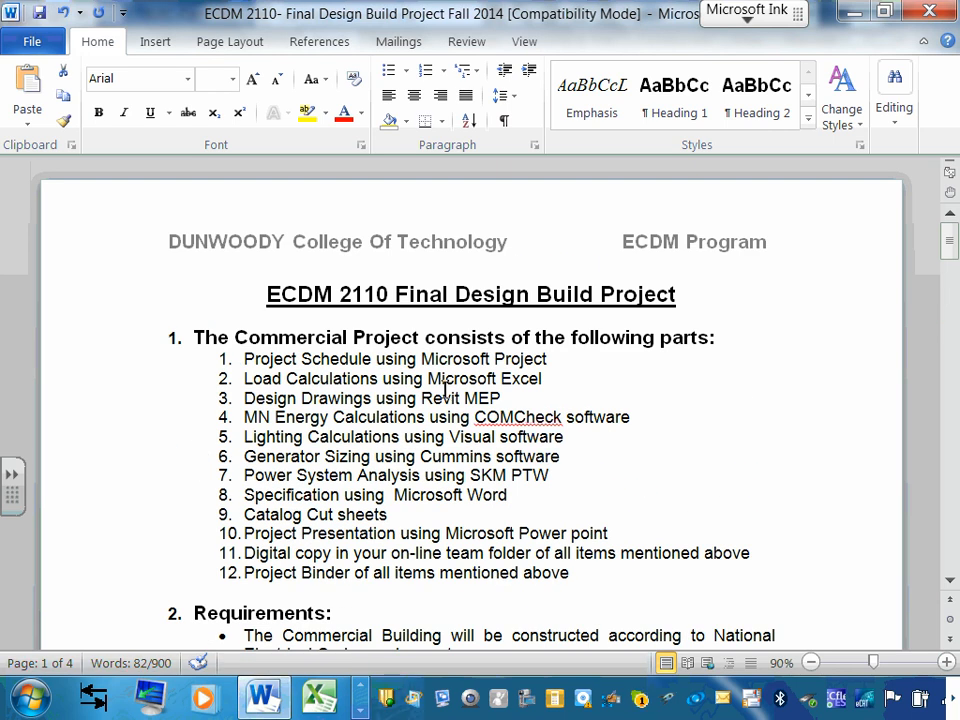
scroll(476, 340, down, 11)
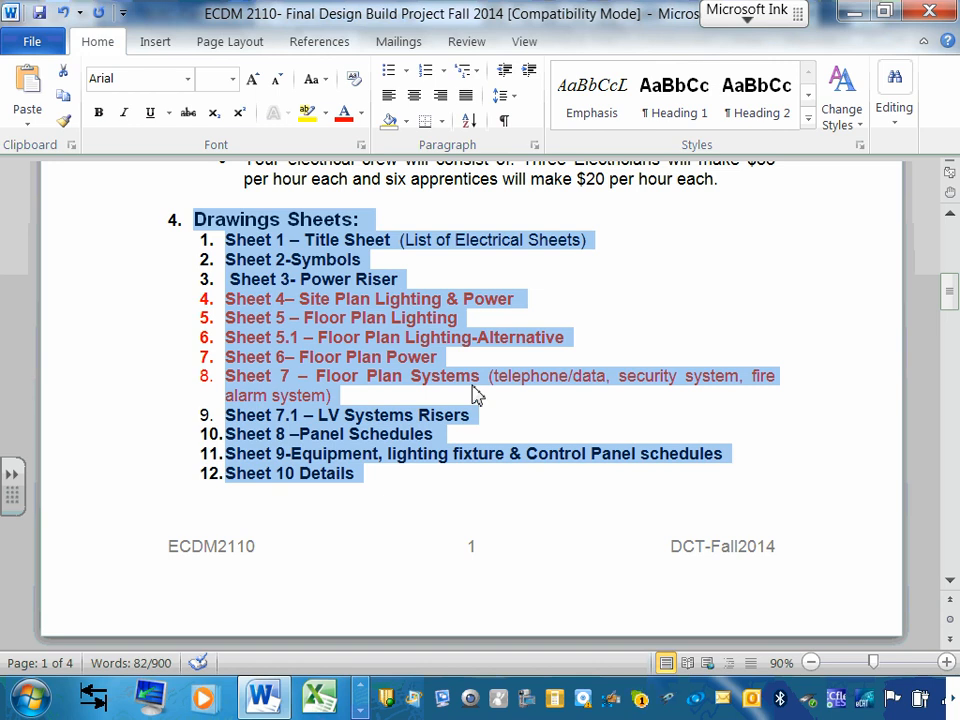
click(345, 294)
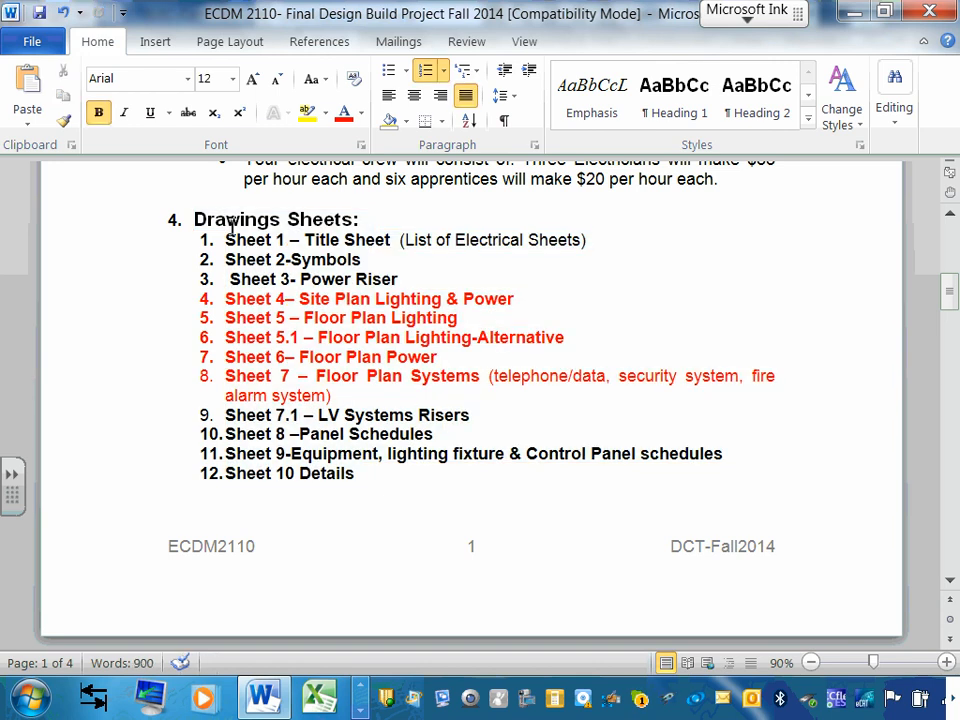
mouse_move(195, 216)
mouse_down()
mouse_move(467, 411)
mouse_move(392, 495)
mouse_move(362, 478)
mouse_up()
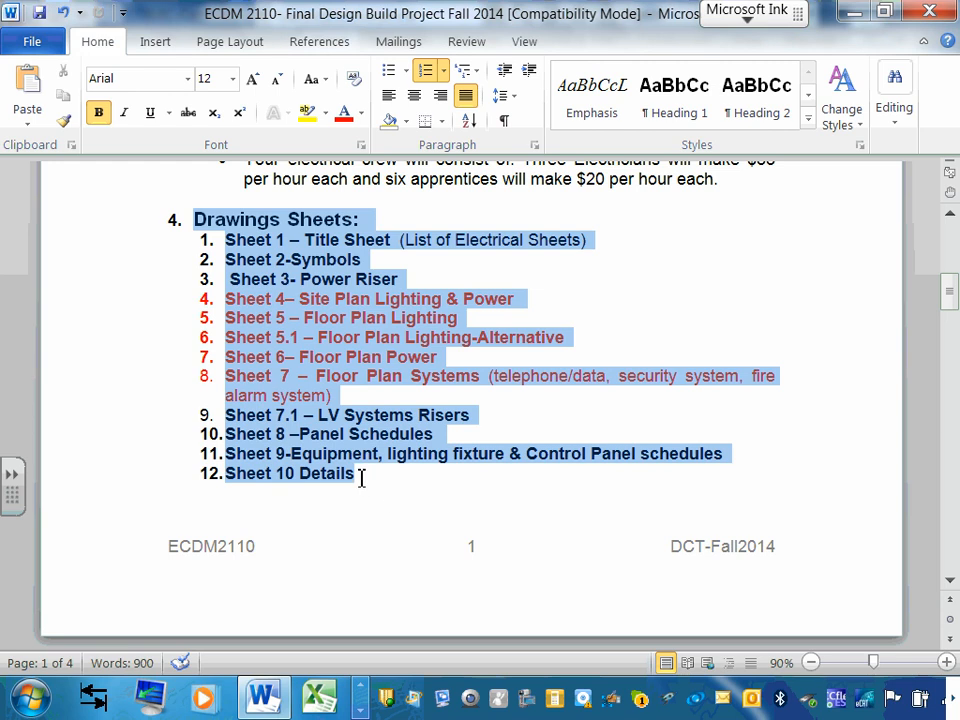
right_click(300, 304)
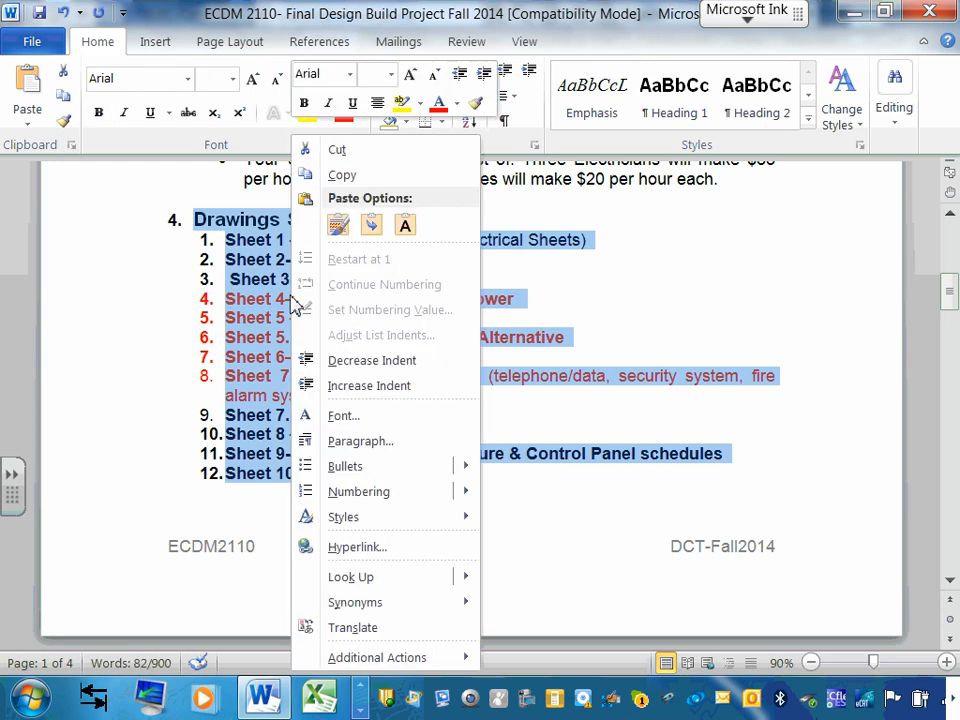
click(343, 176)
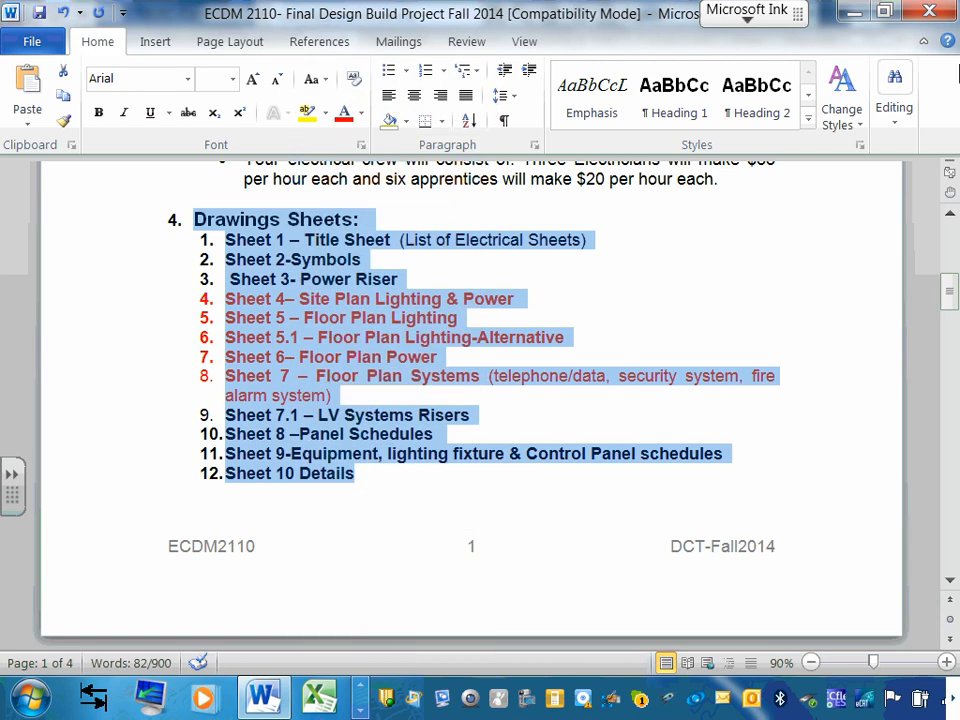
click(847, 11)
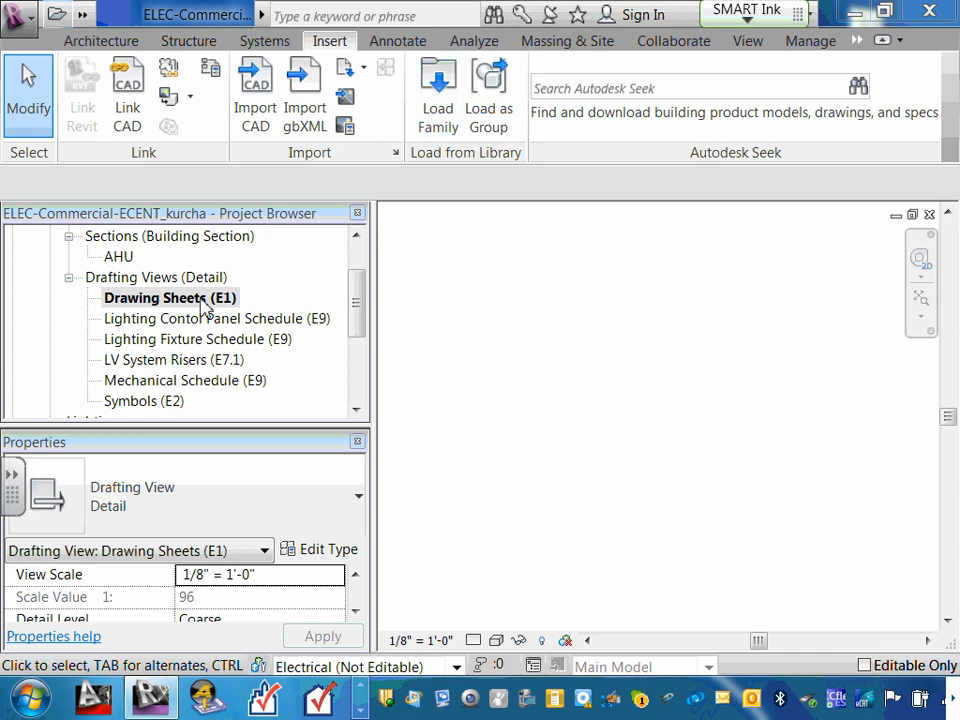
click(397, 42)
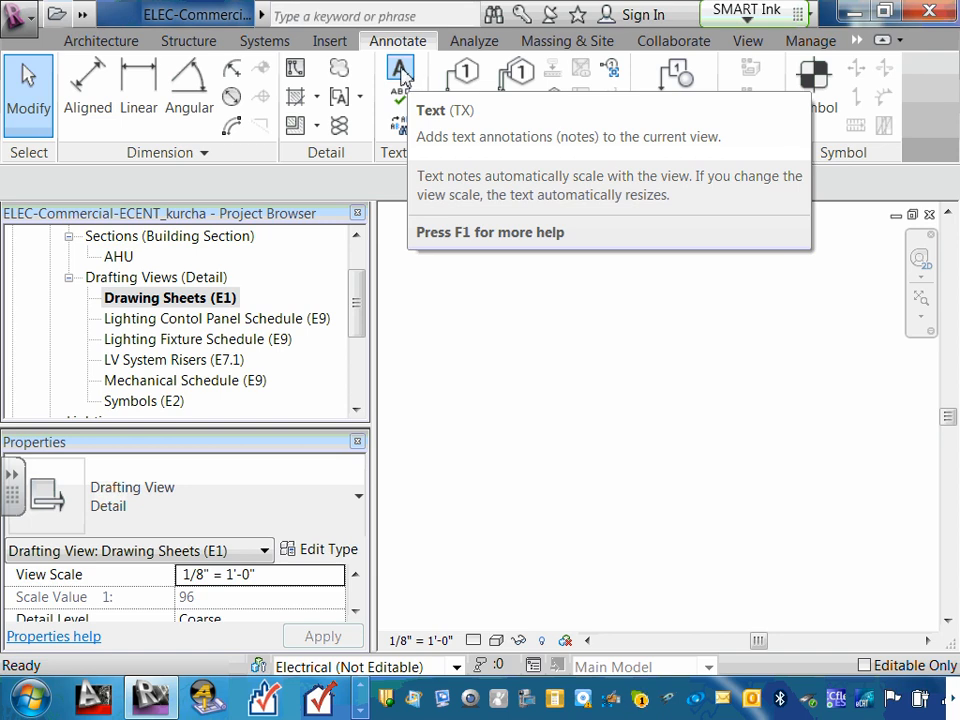
click(402, 72)
click(530, 299)
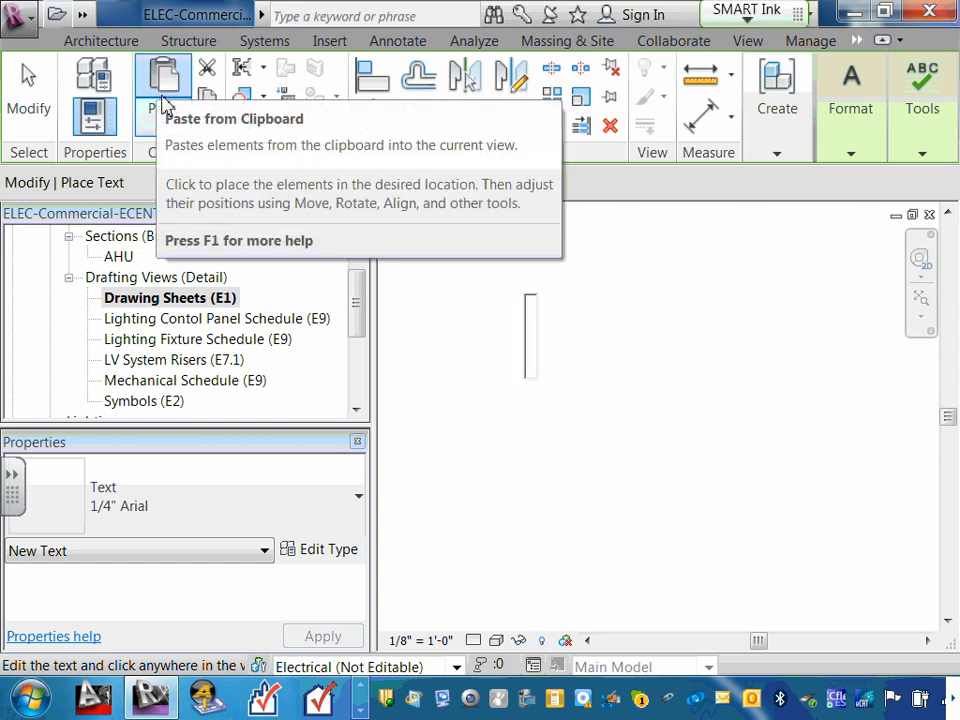
click(634, 283)
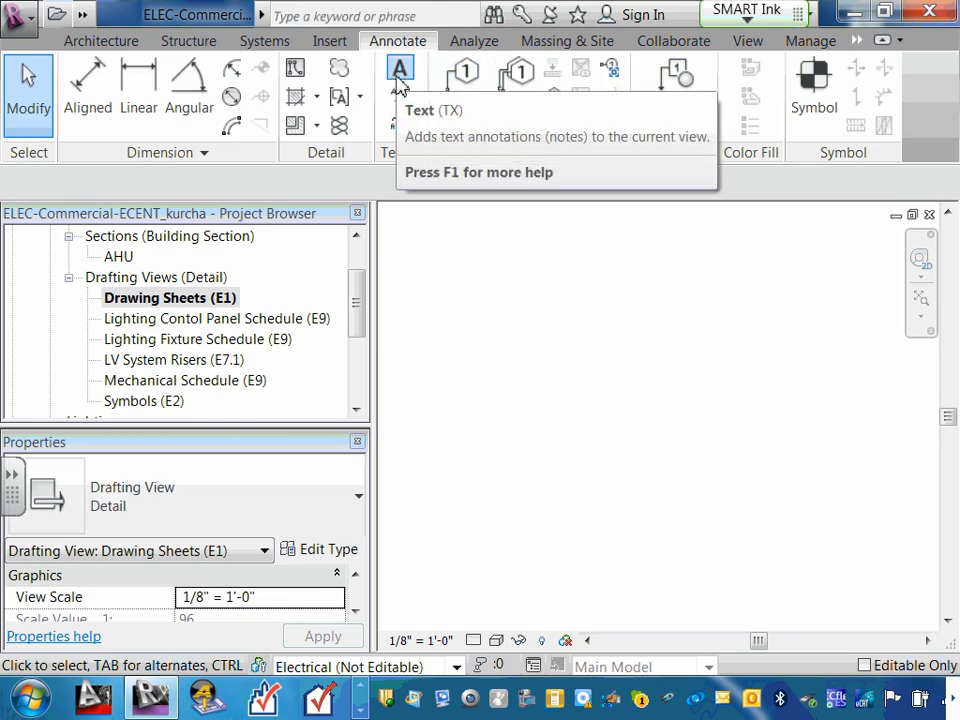
- Place a 1/4" Arial text note containing the copied Drawings Sheets list in the Drawing Sheets (E1) view and end the Text command
click(399, 80)
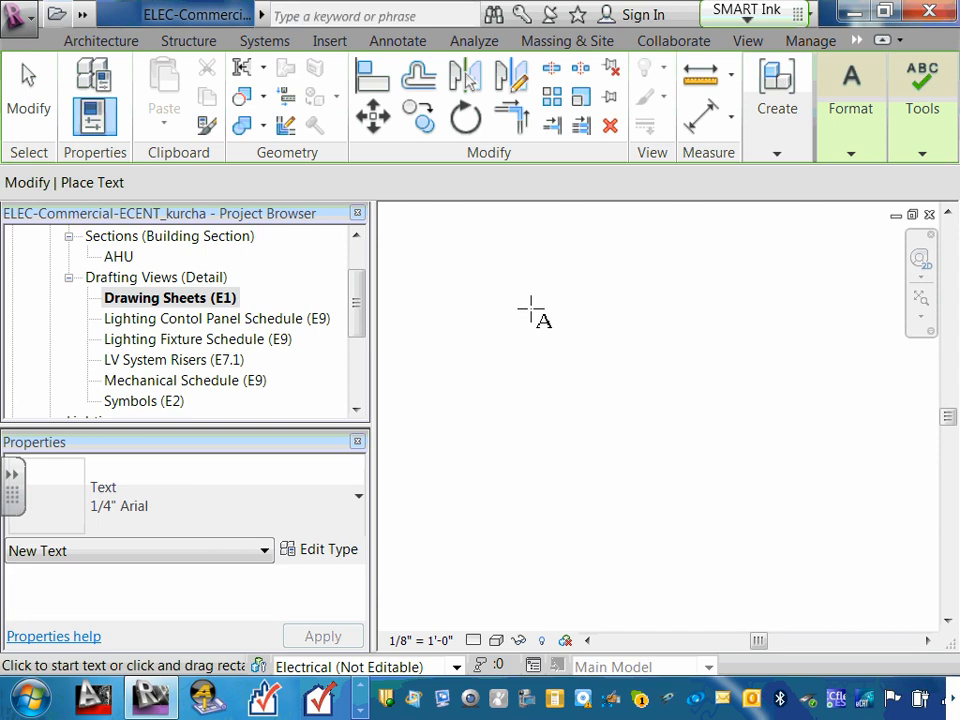
click(555, 314)
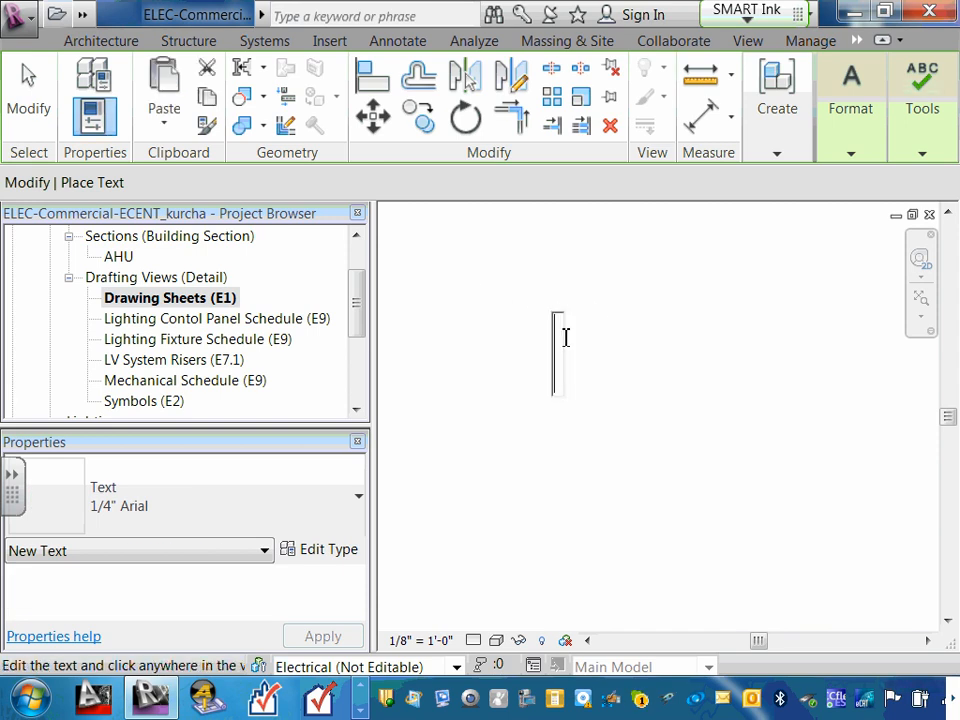
click(166, 100)
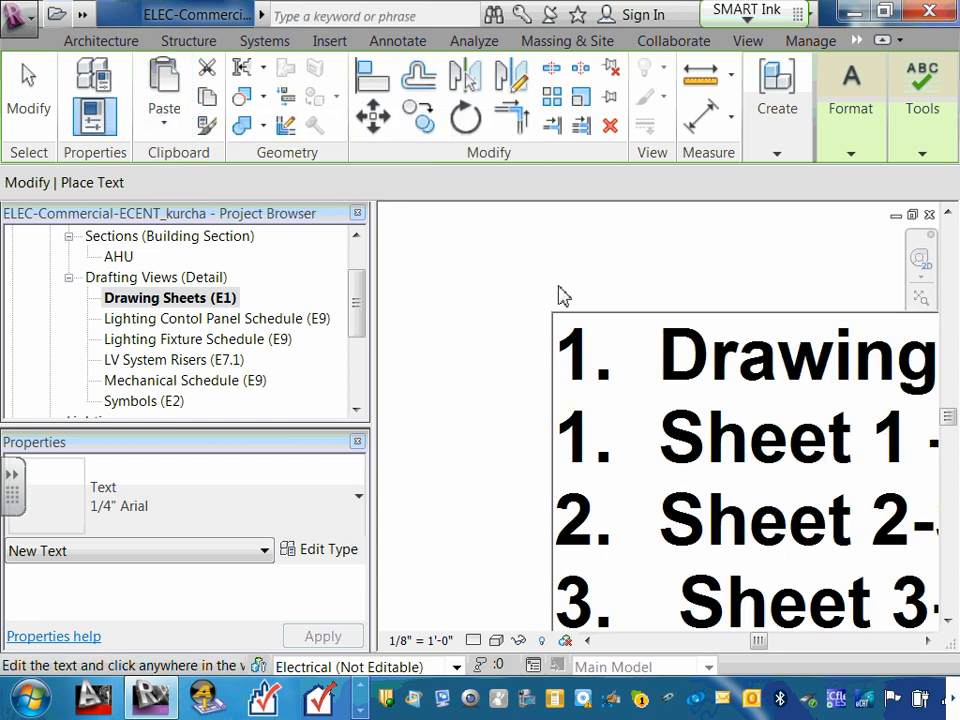
click(924, 152)
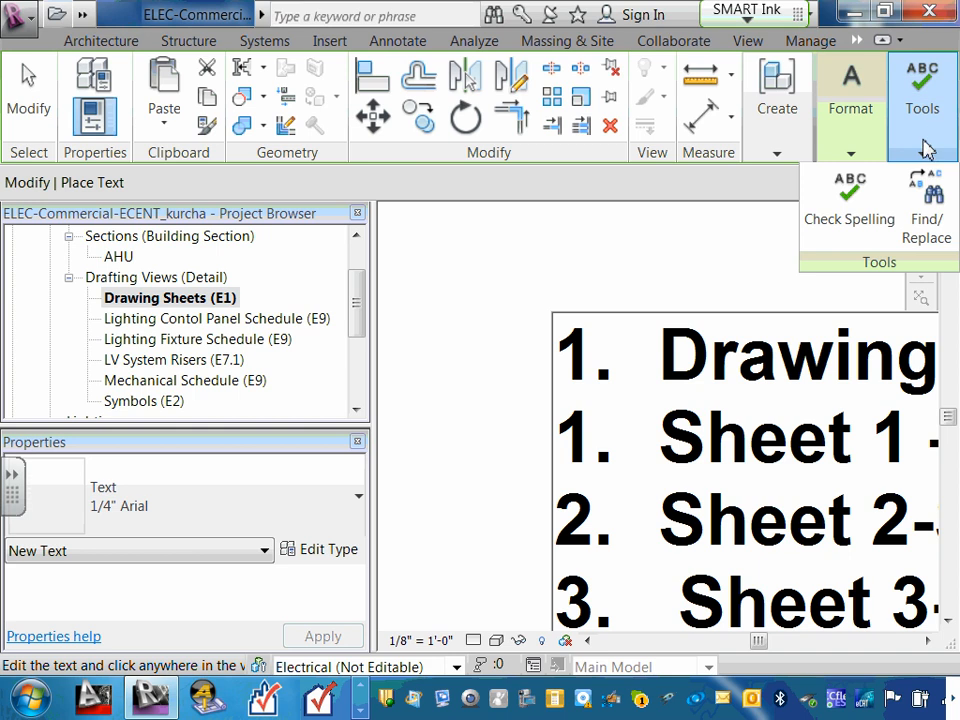
click(681, 281)
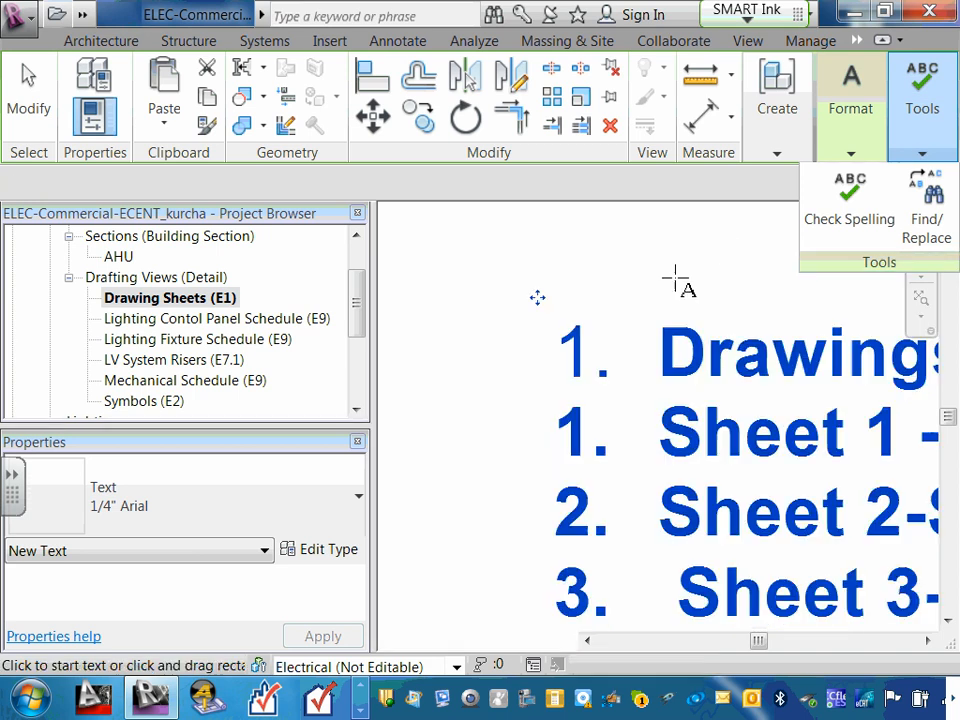
click(452, 262)
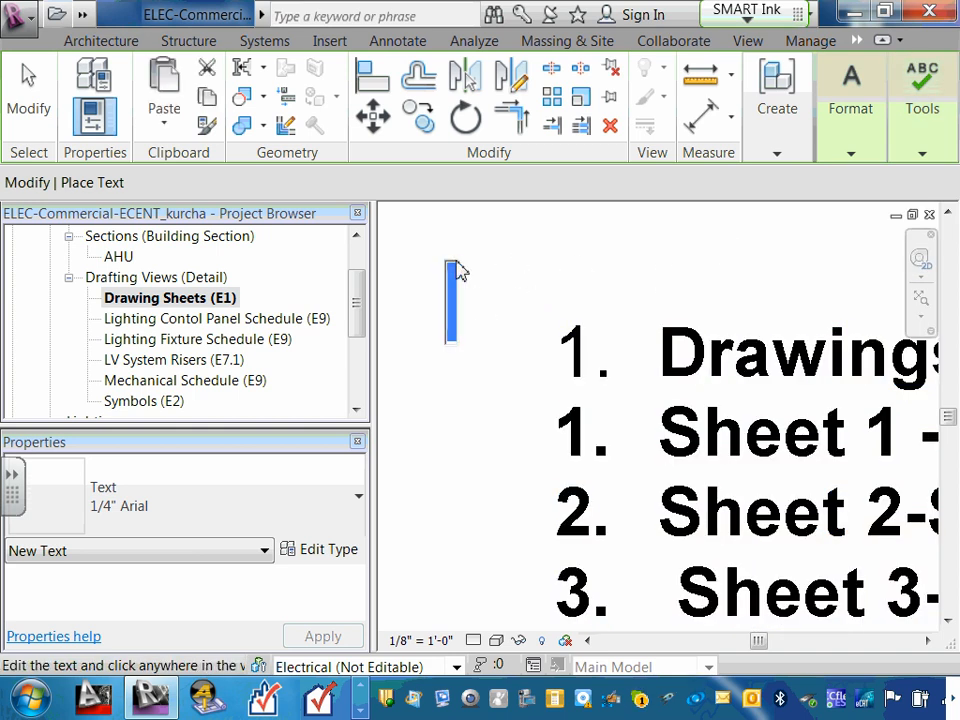
key(Escape)
key(Escape)
scroll(452, 270, down, 5)
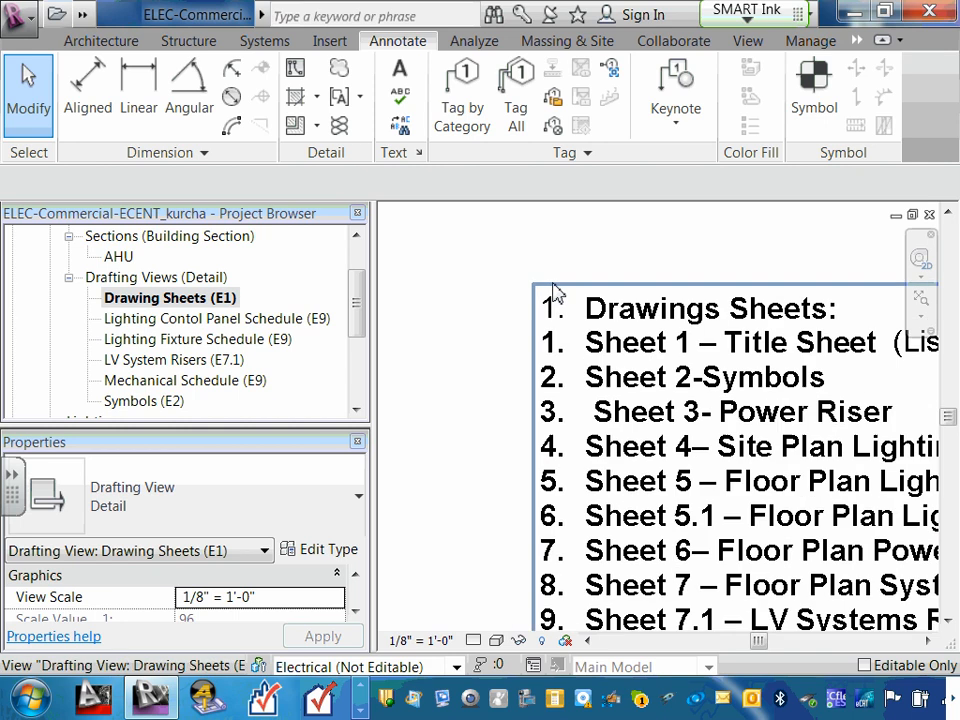
scroll(775, 297, up, 2)
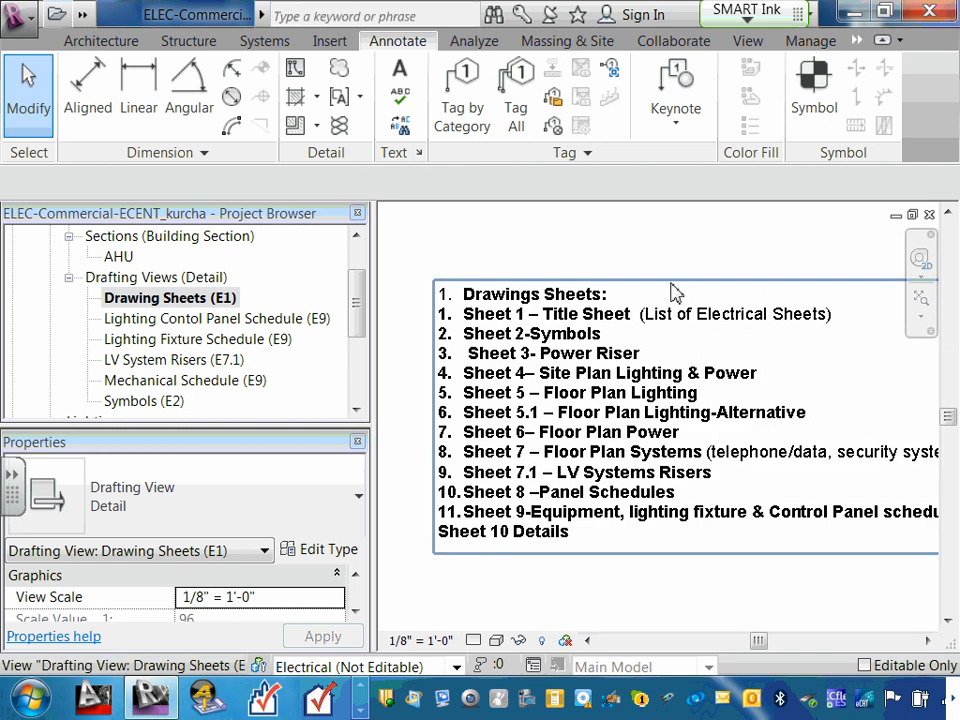
scroll(680, 357, down, 2)
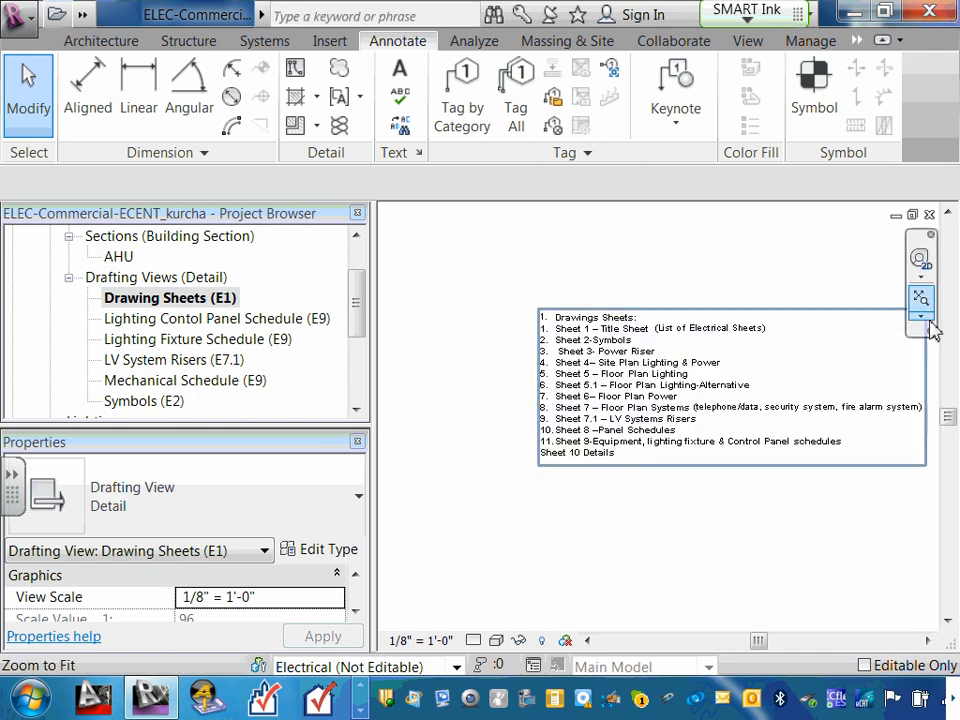
- Zoom the Drawing Sheets (E1) view to fit and examine the pasted sheet list up close and as a whole
click(921, 318)
click(790, 379)
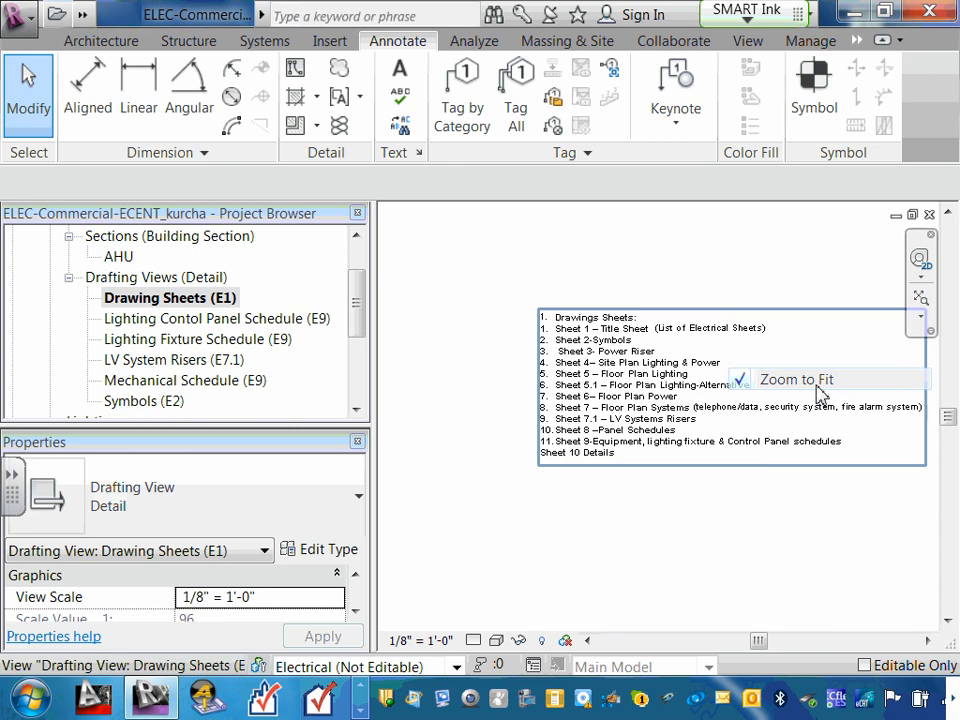
click(920, 303)
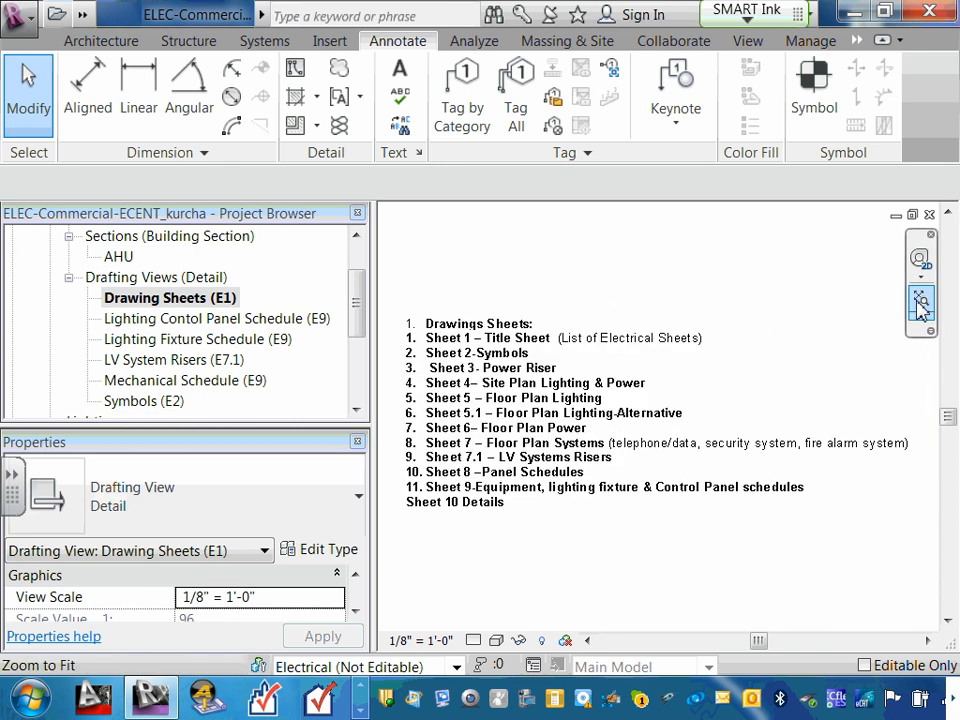
scroll(643, 366, down, 2)
scroll(639, 364, up, 1)
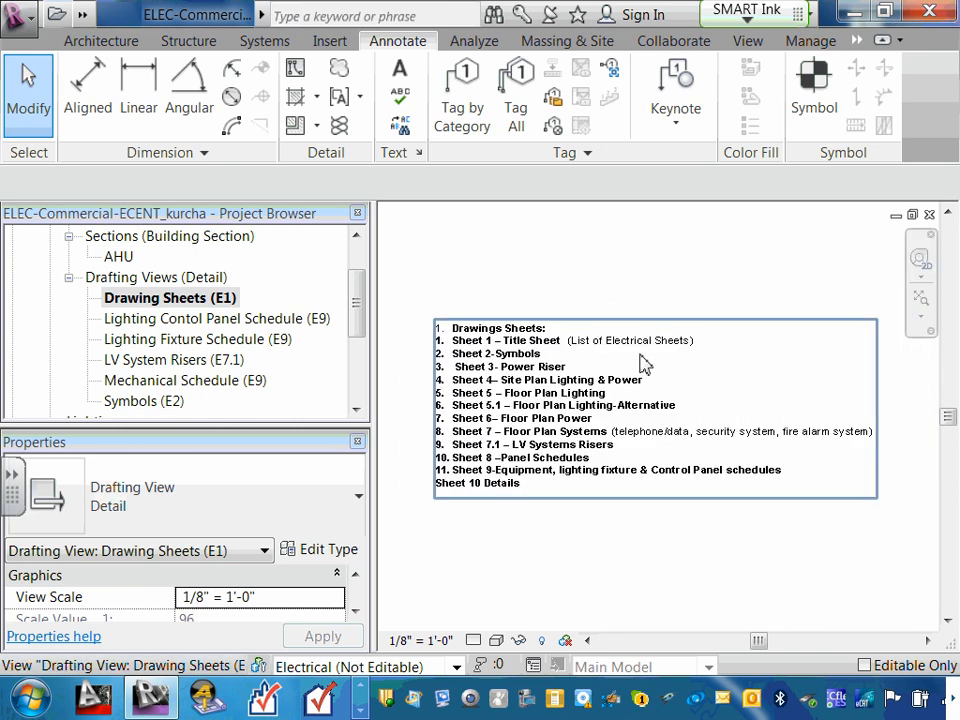
click(922, 302)
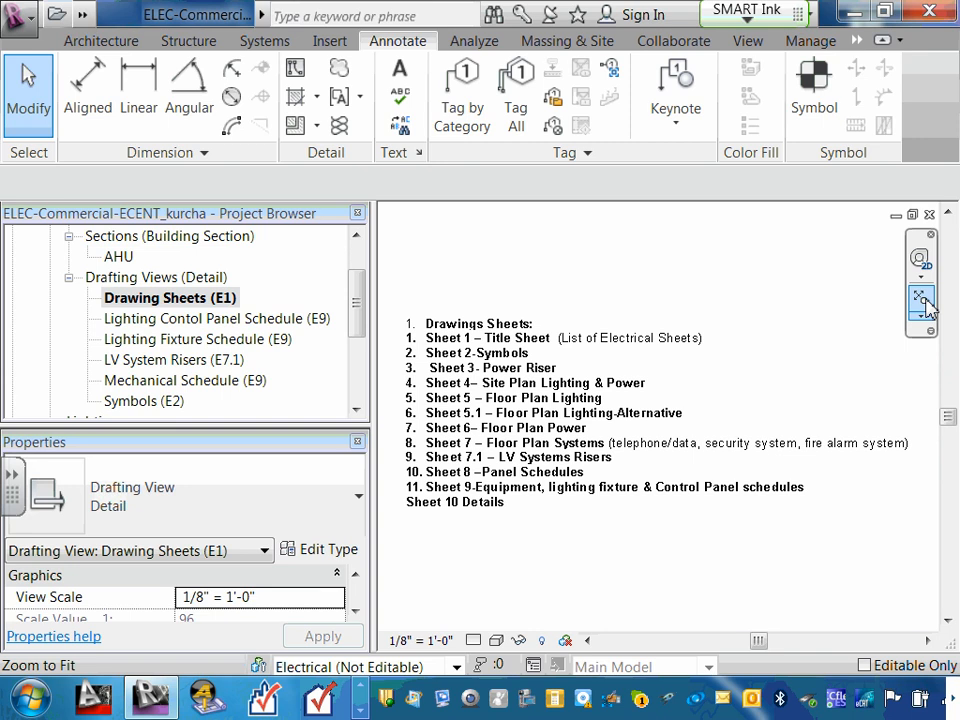
scroll(493, 340, up, 6)
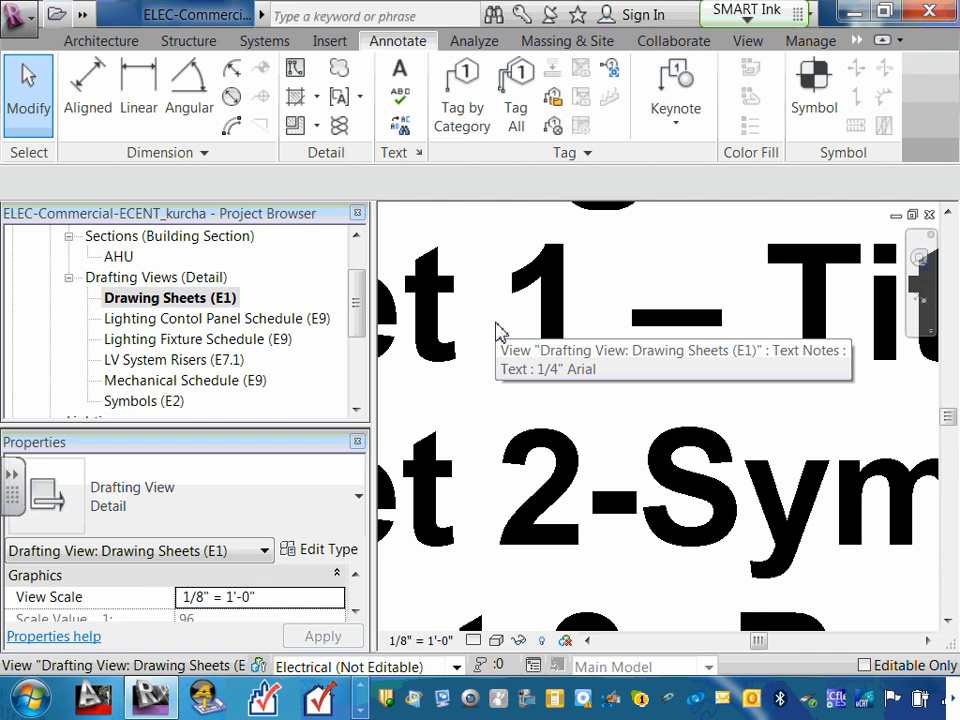
scroll(497, 331, down, 7)
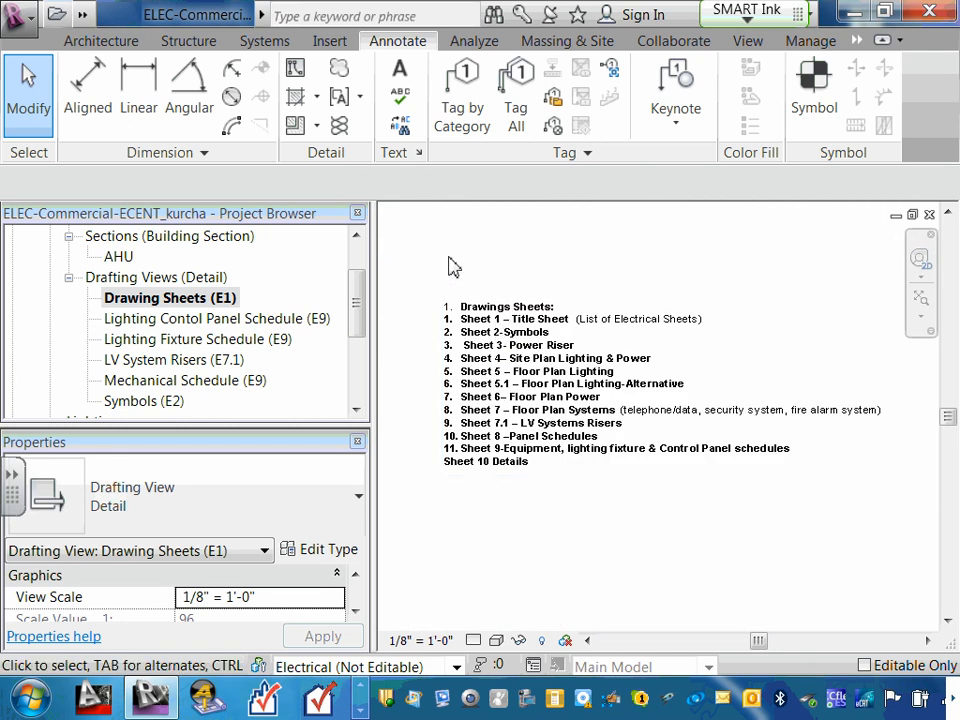
scroll(452, 266, up, 1)
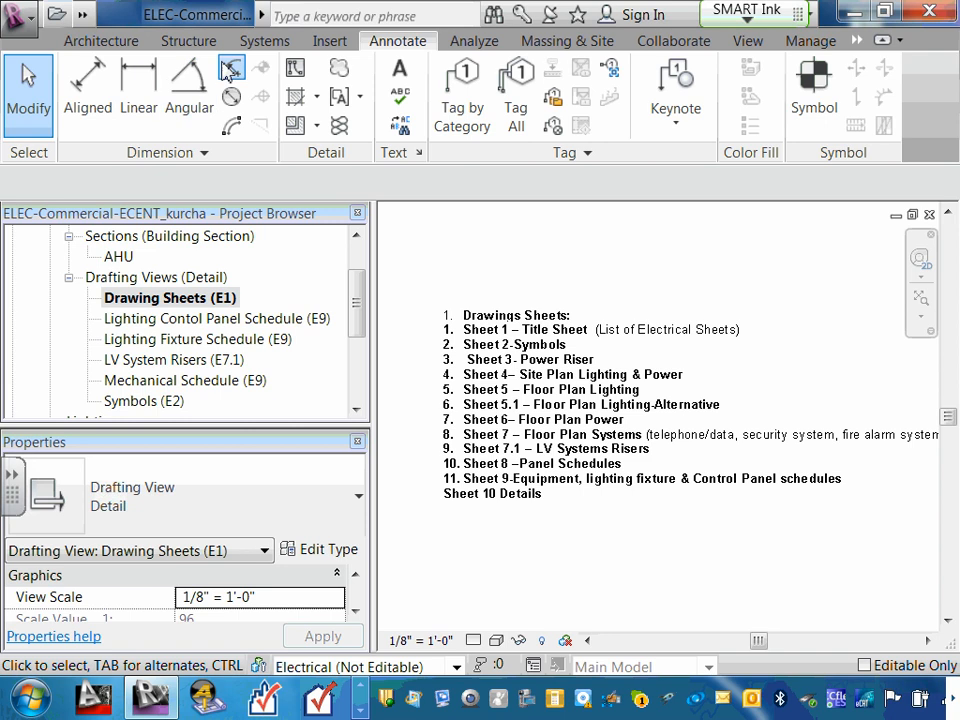
key(t)
key(x)
click(530, 245)
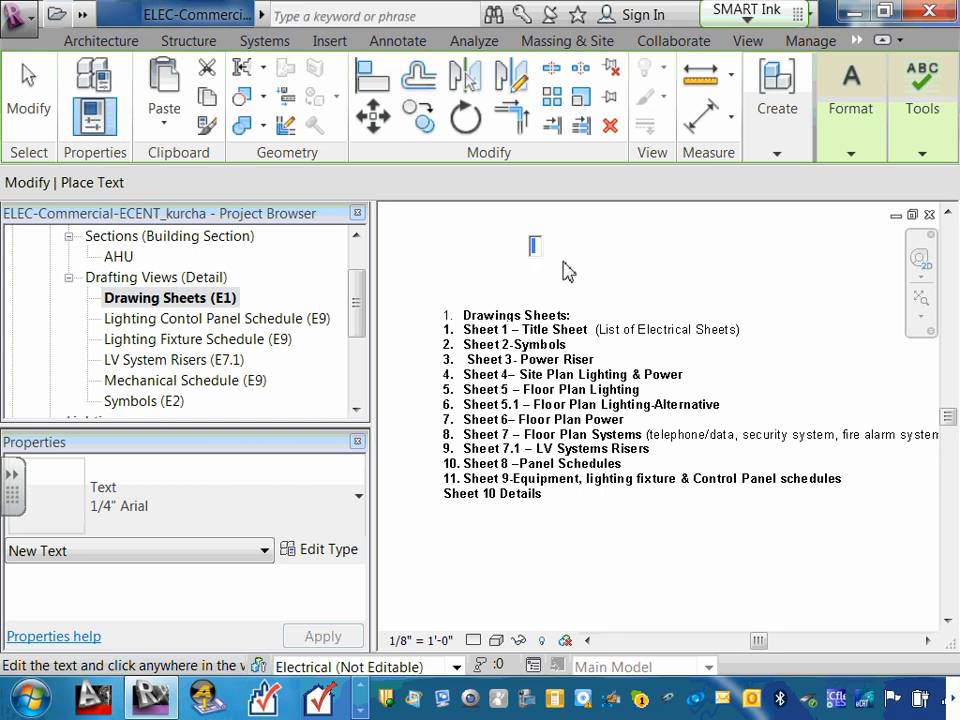
click(566, 268)
key(Escape)
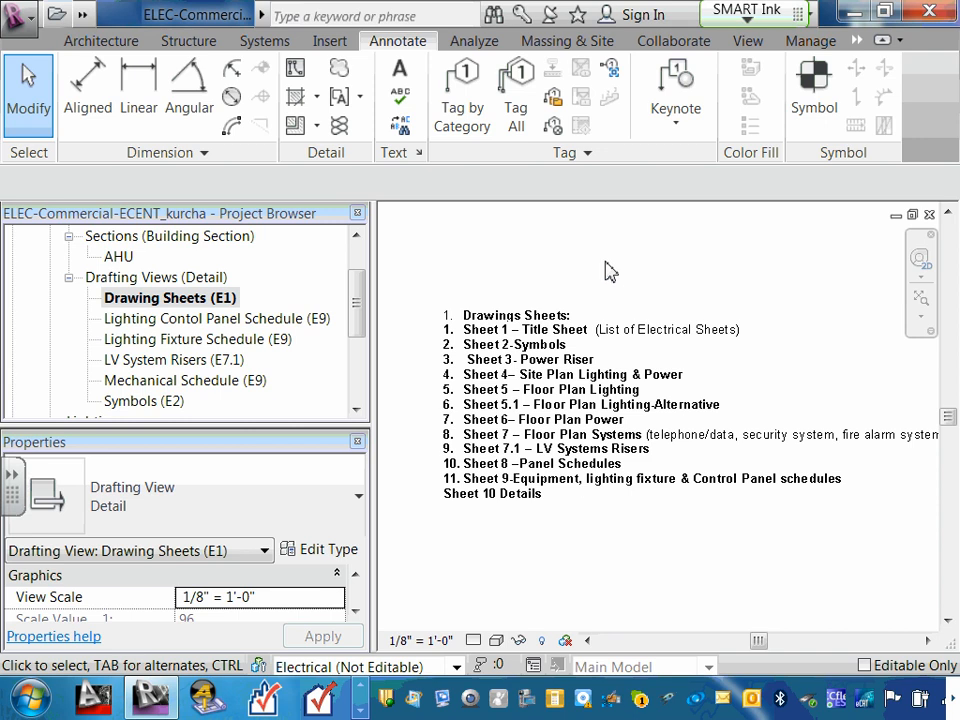
- Open the sheet list note for editing, check its text format options, and leave it without edits
double_click(537, 360)
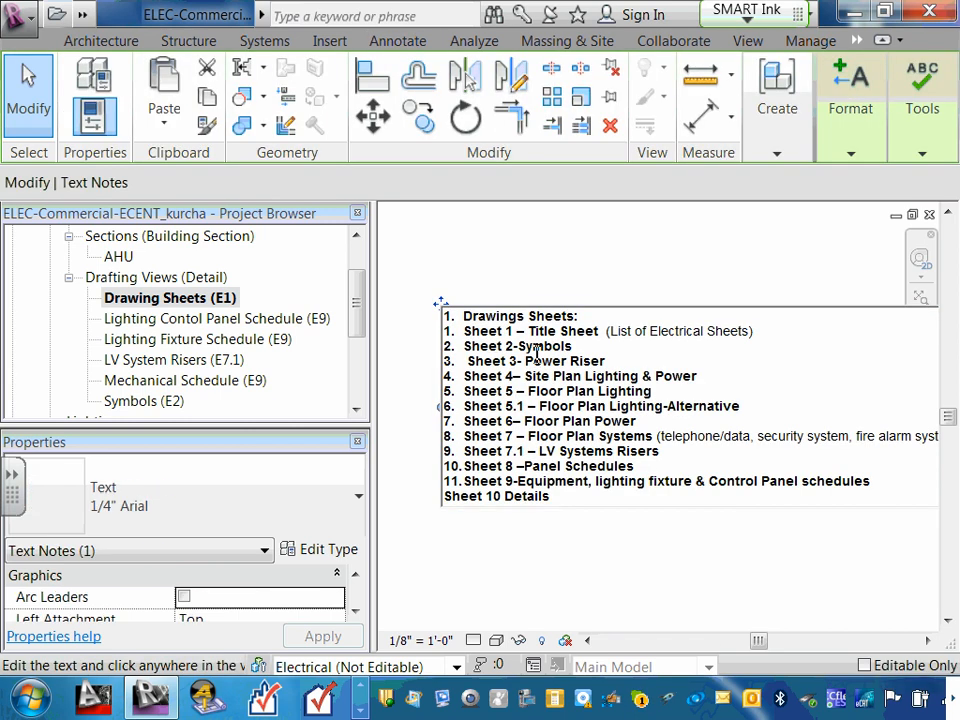
click(853, 157)
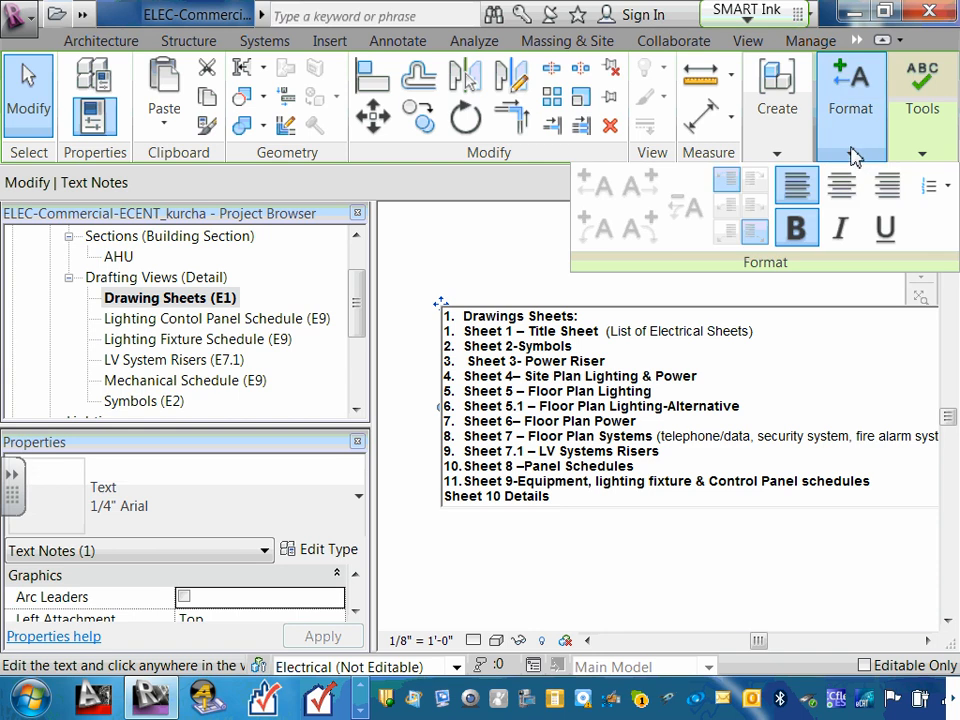
click(495, 278)
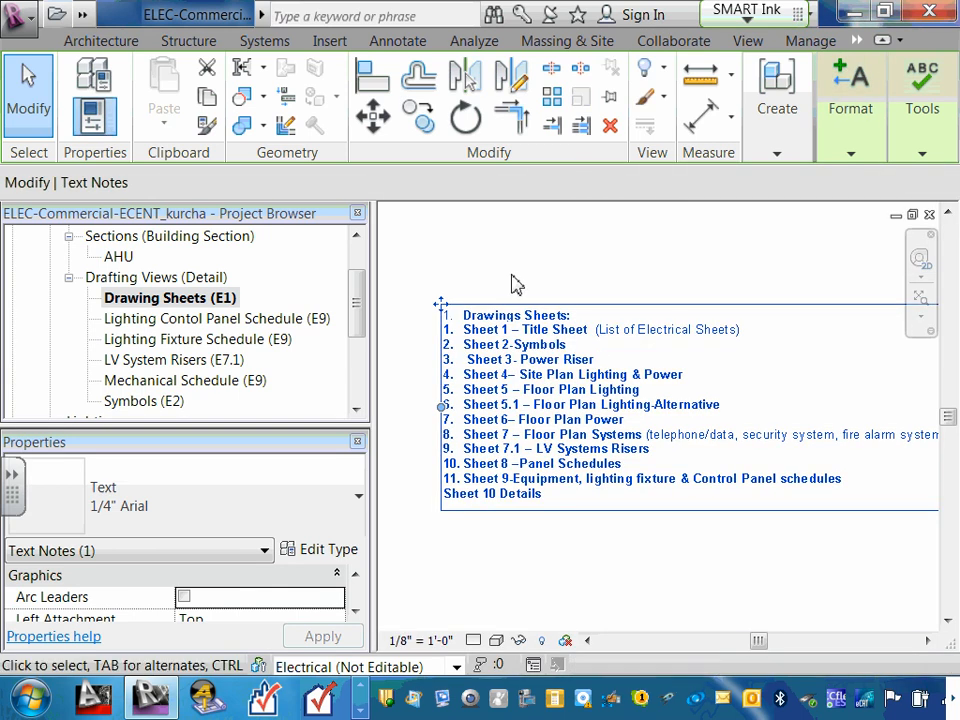
click(553, 398)
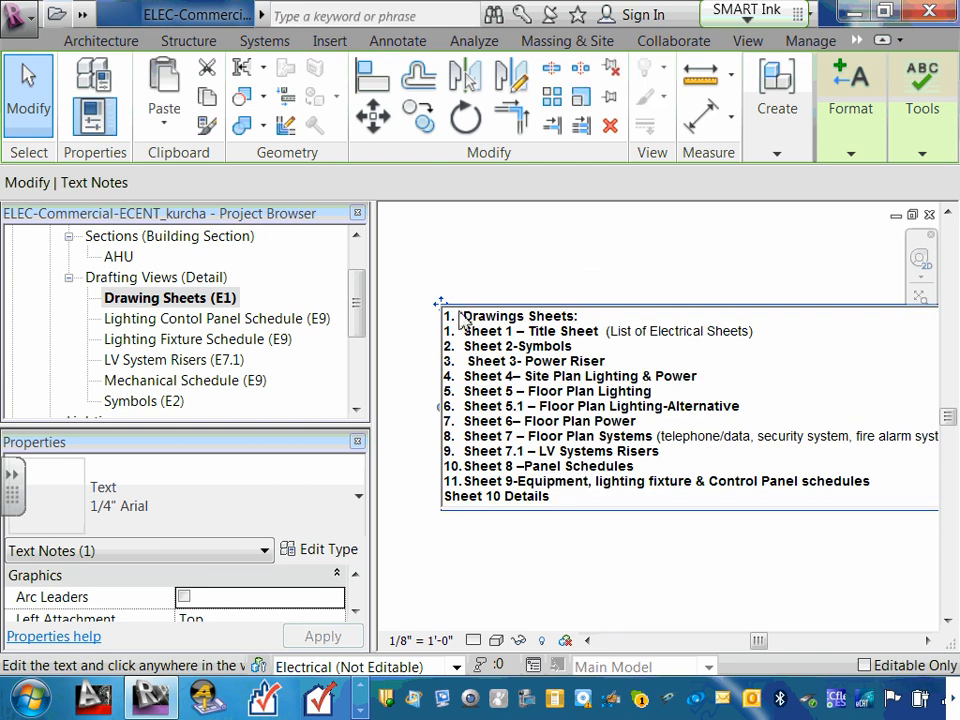
click(564, 236)
click(530, 252)
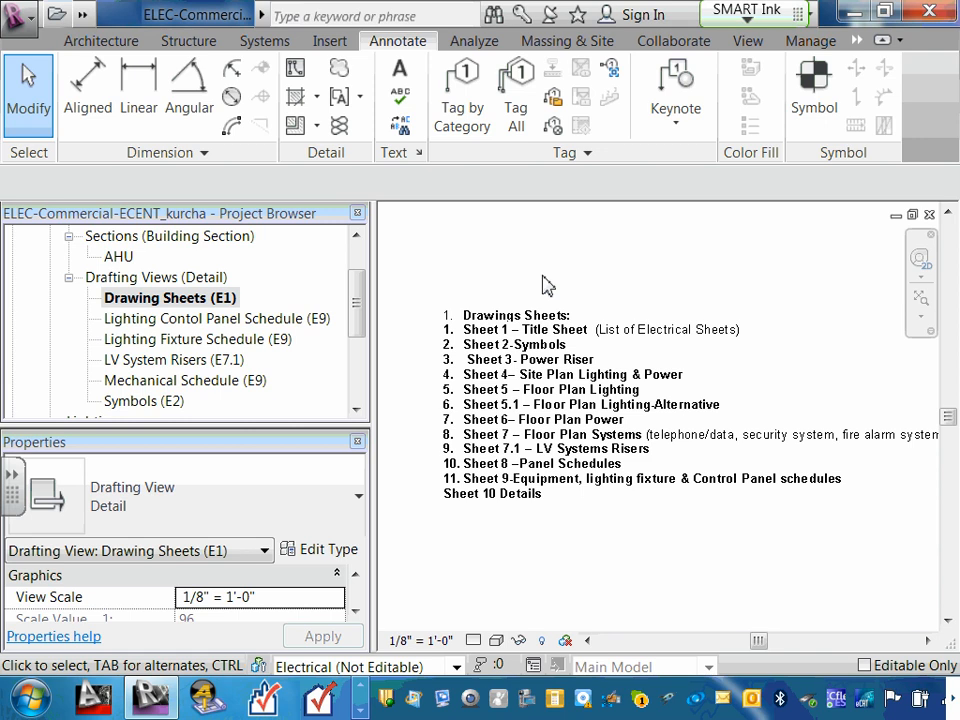
- Try to remove the list numbering by applying the None list style to all text from Drawings Sheets through Sheet 10 Details
click(483, 338)
click(483, 338)
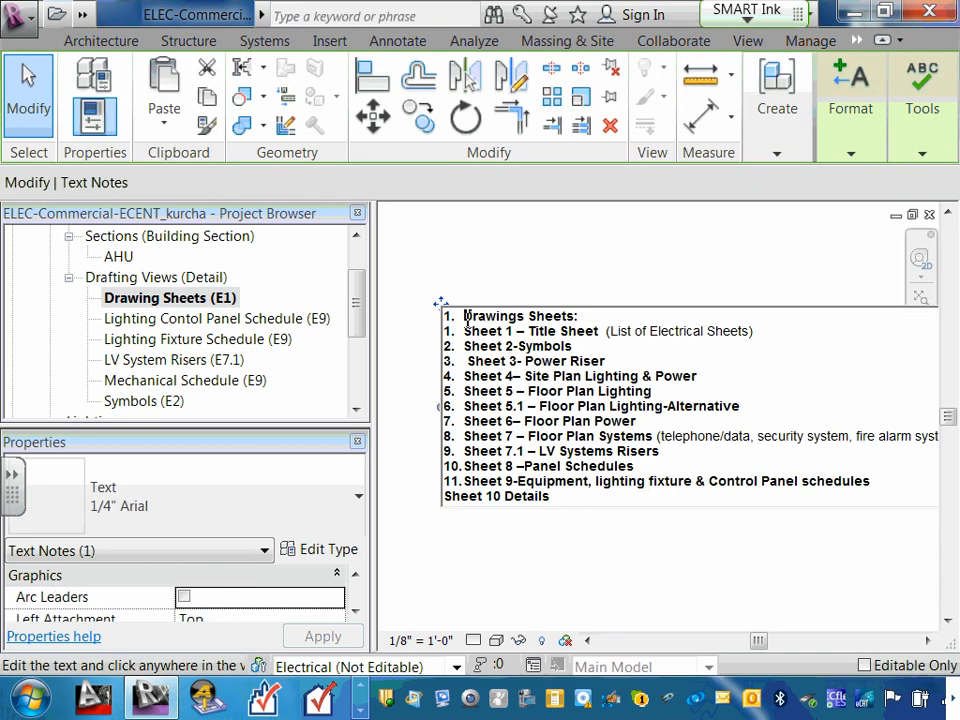
drag(467, 315, 848, 500)
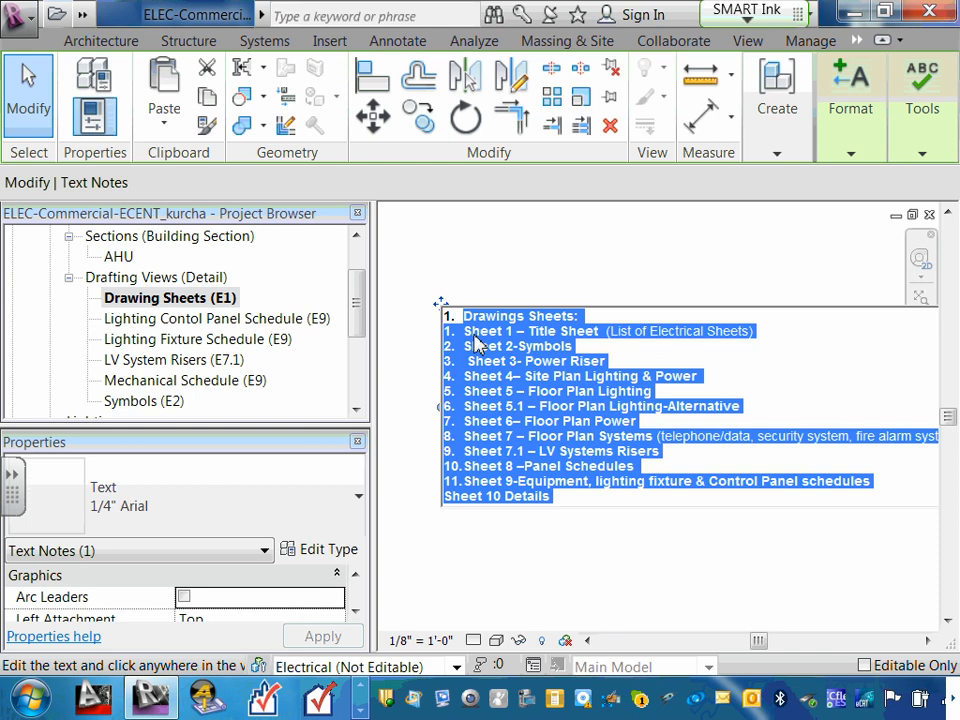
click(852, 157)
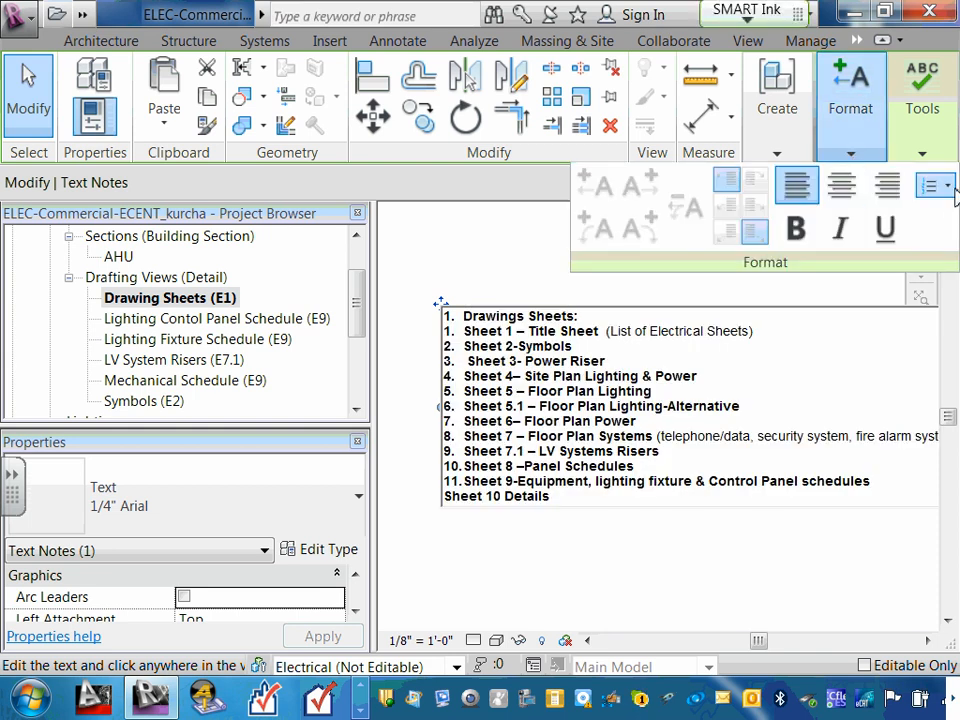
click(938, 186)
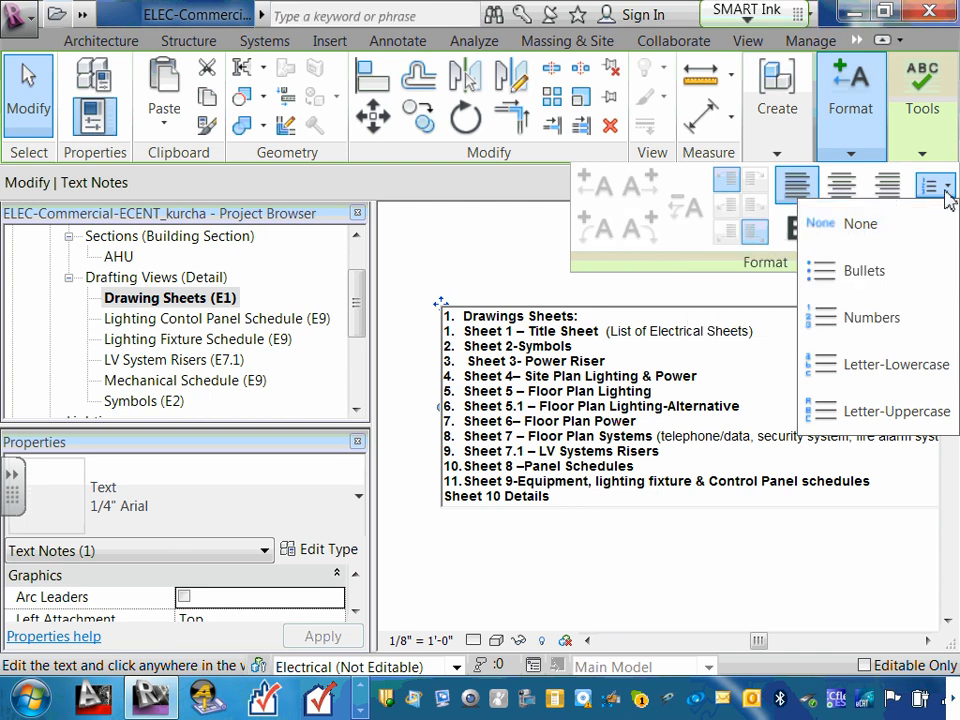
click(862, 232)
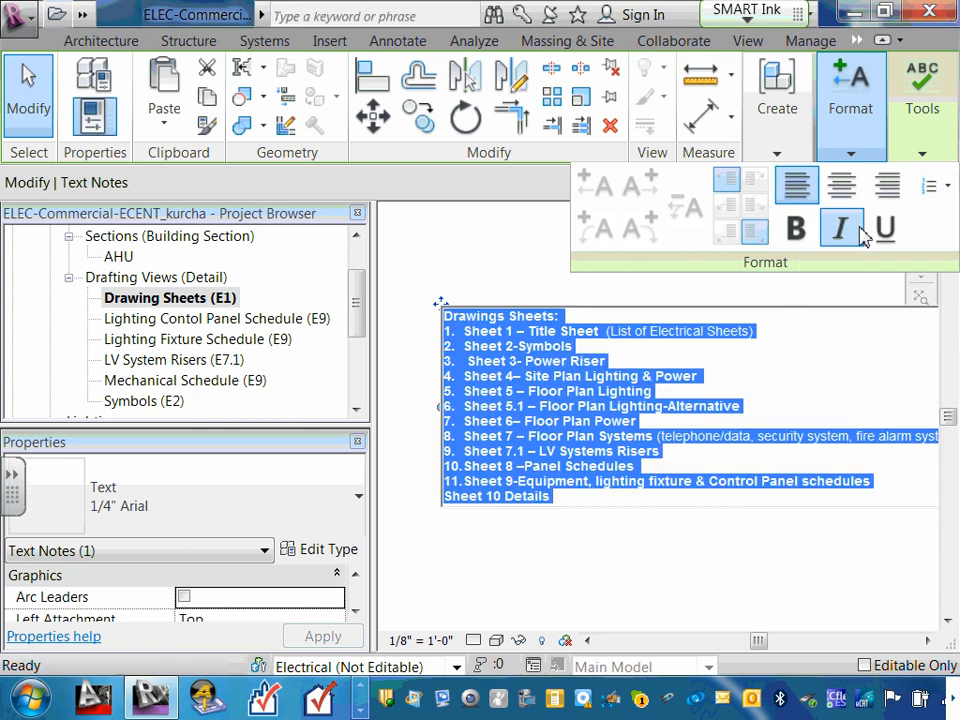
- Try to replace the list number before Sheet 1 – Title Sheet with the prefix E, and discard the note's edits
click(517, 346)
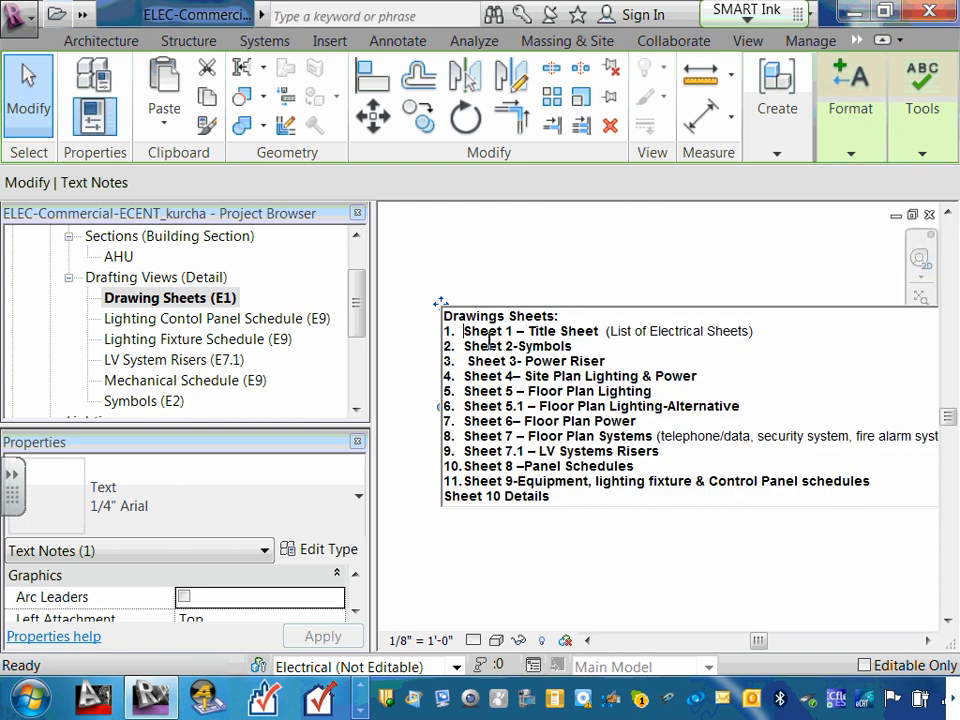
key(BackSpace)
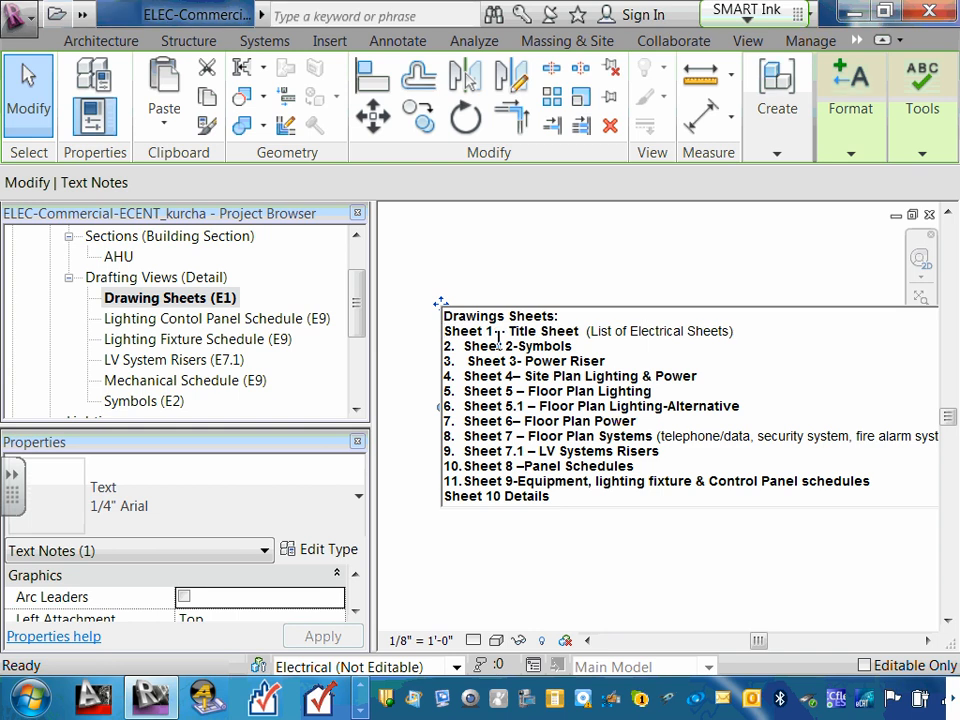
text(E)
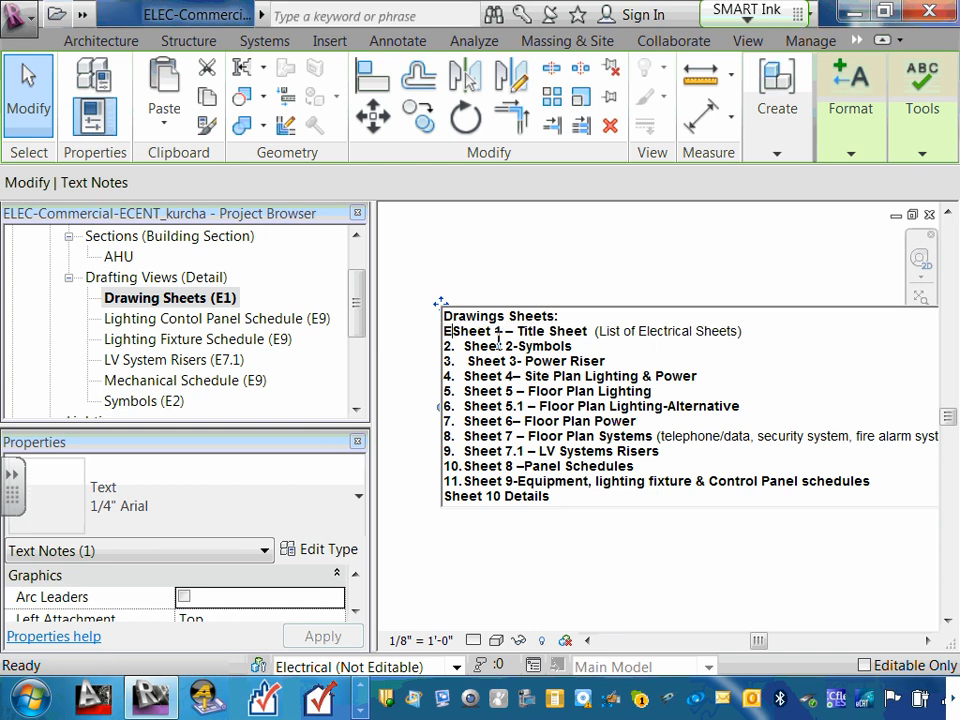
click(853, 157)
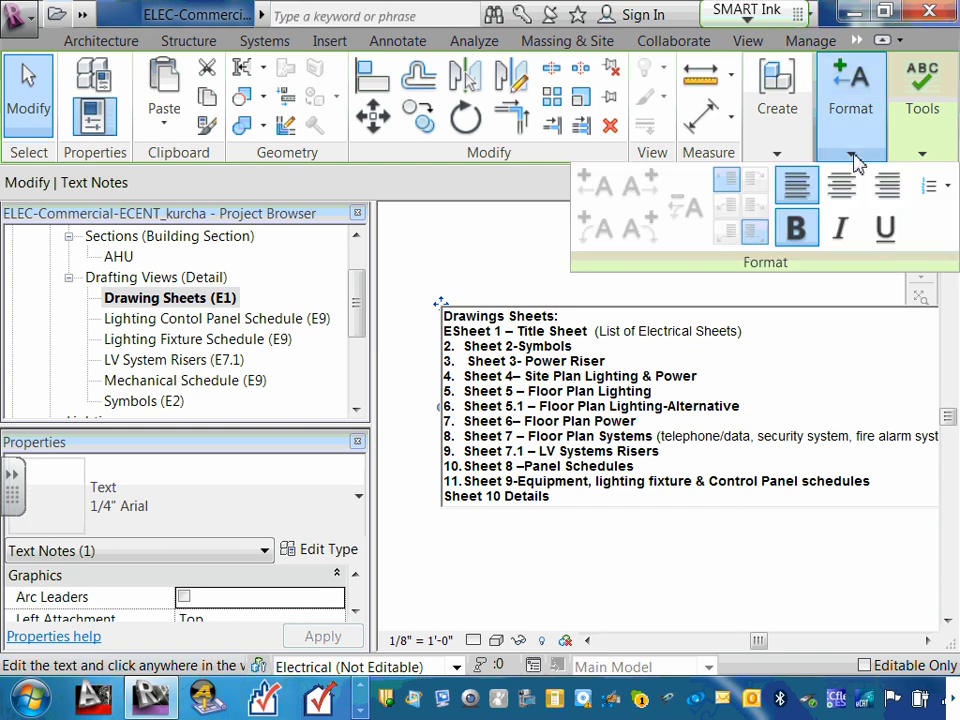
click(493, 251)
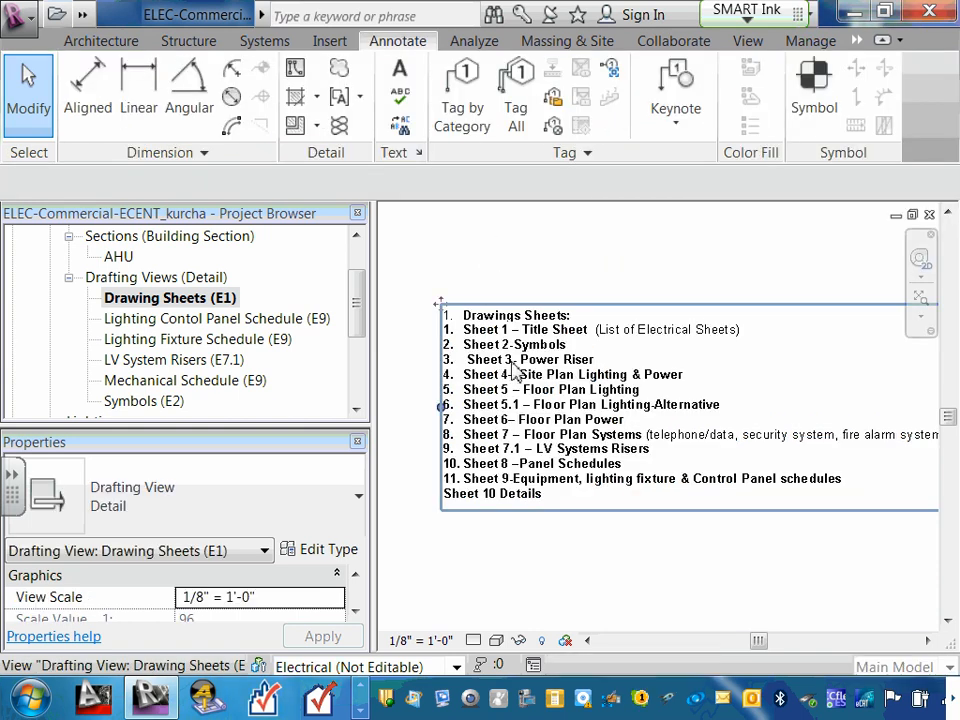
- Reopen the sheet list note, set the list style of its whole text to None, and finish editing
double_click(521, 362)
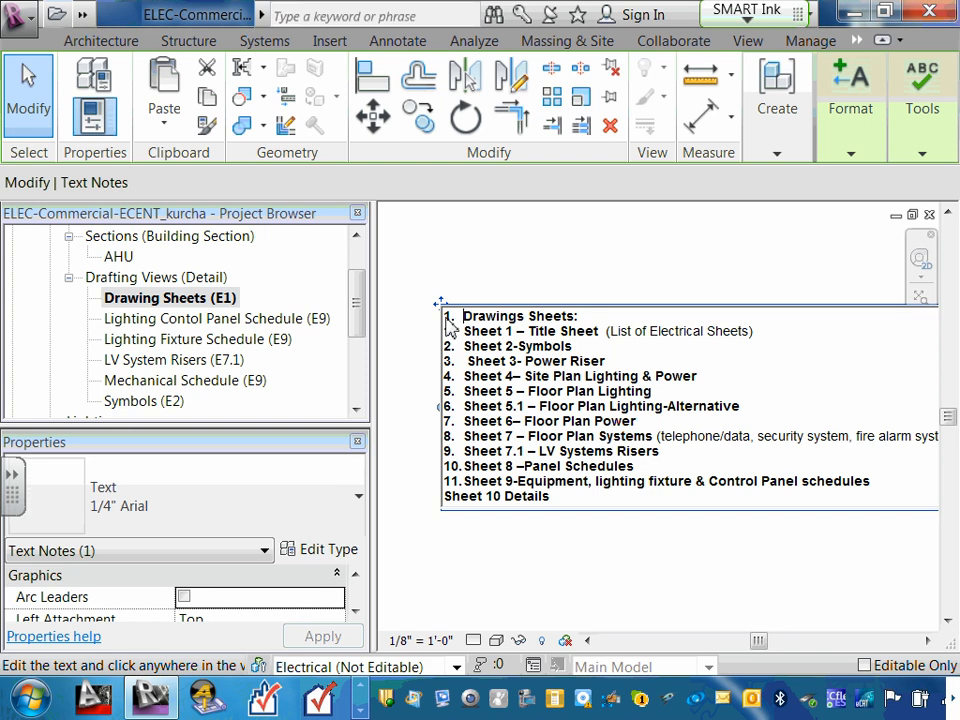
drag(463, 316, 702, 494)
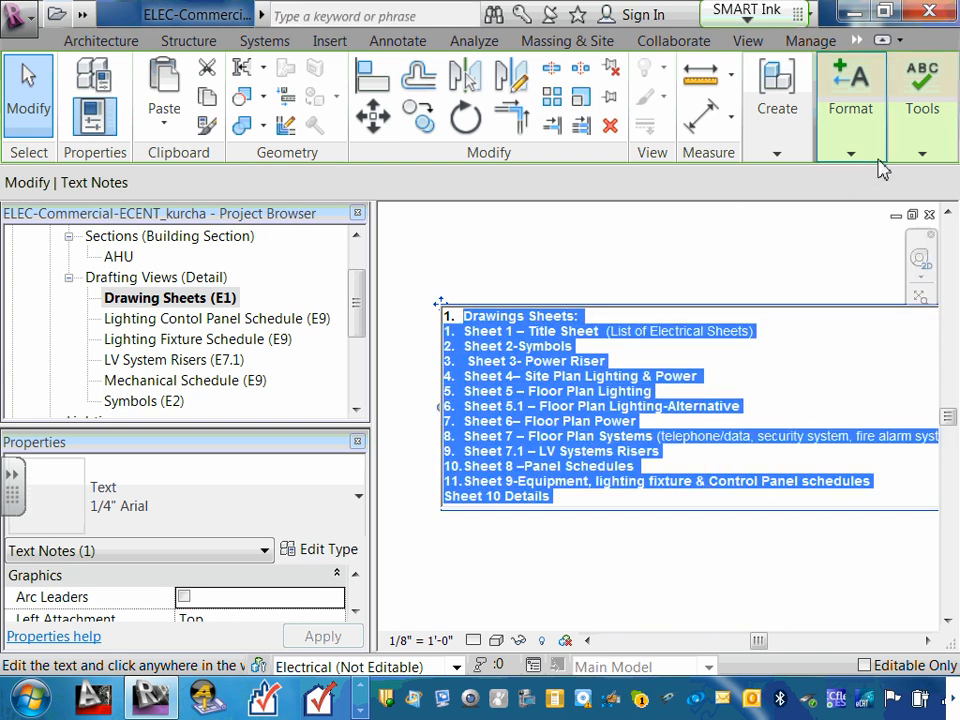
click(926, 156)
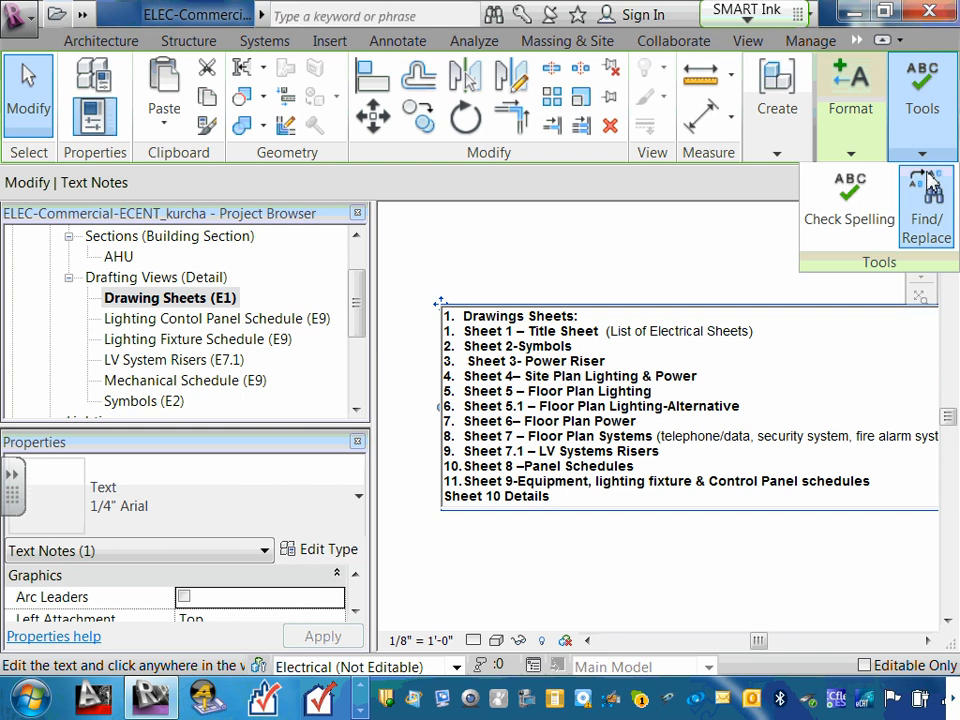
click(852, 156)
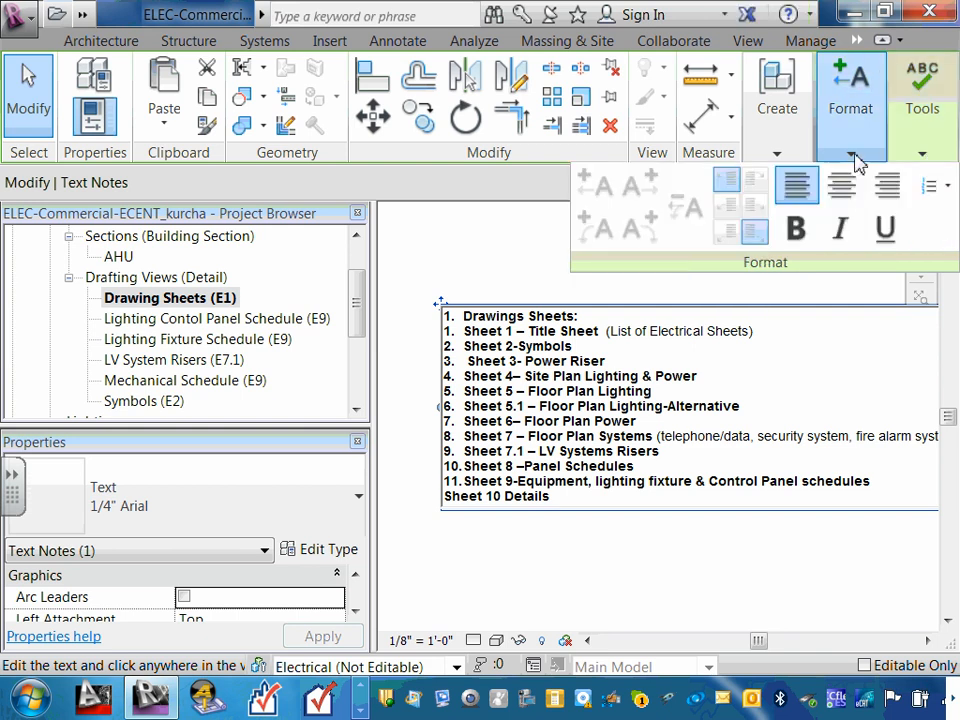
click(948, 187)
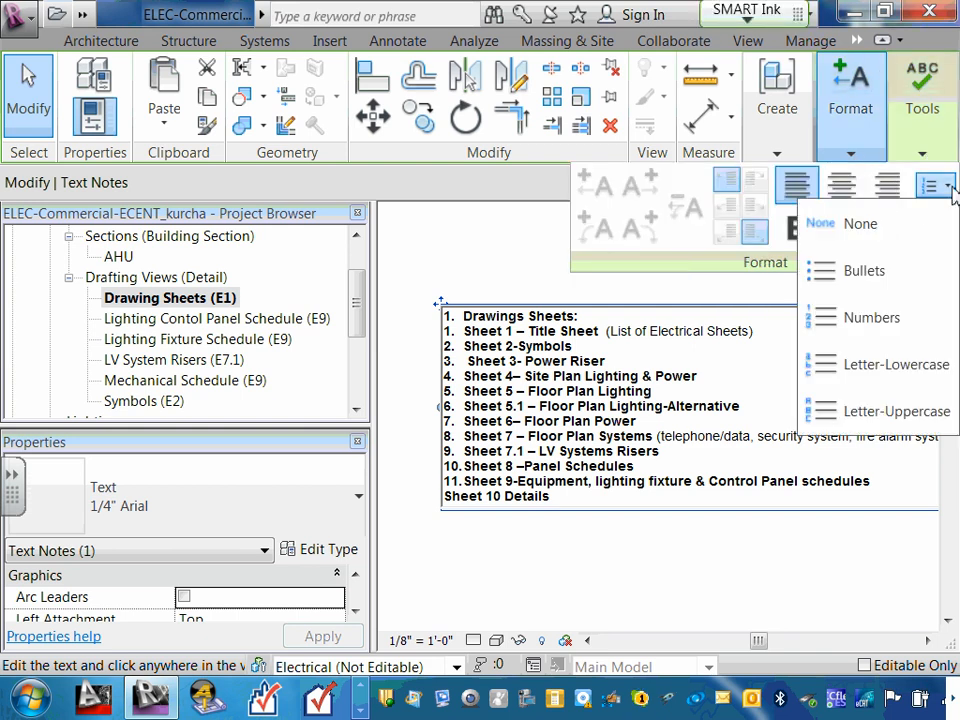
click(862, 225)
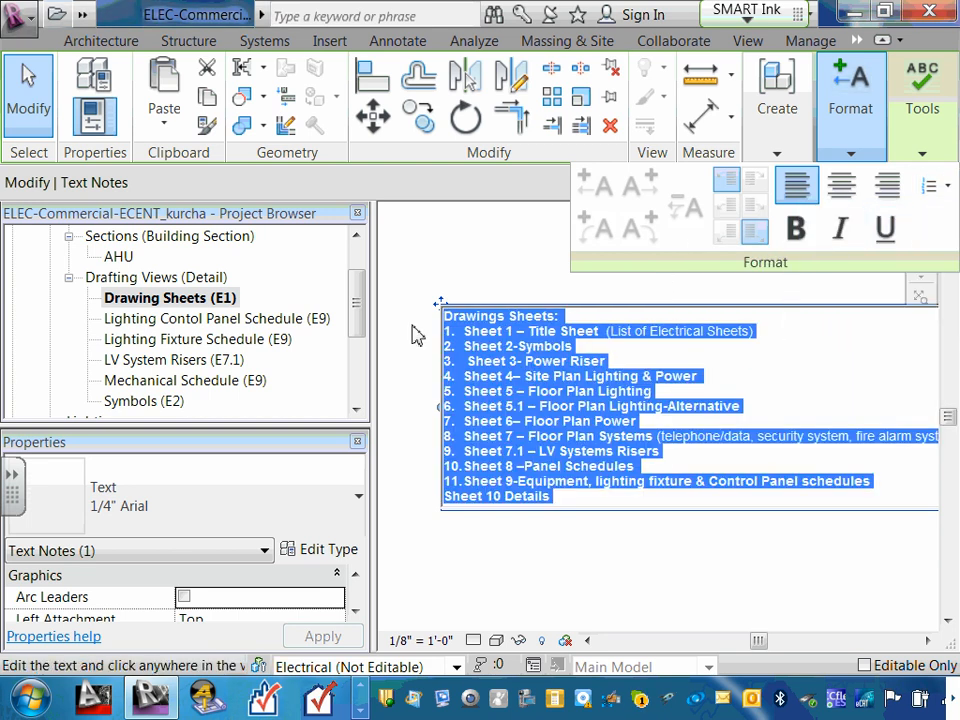
click(495, 303)
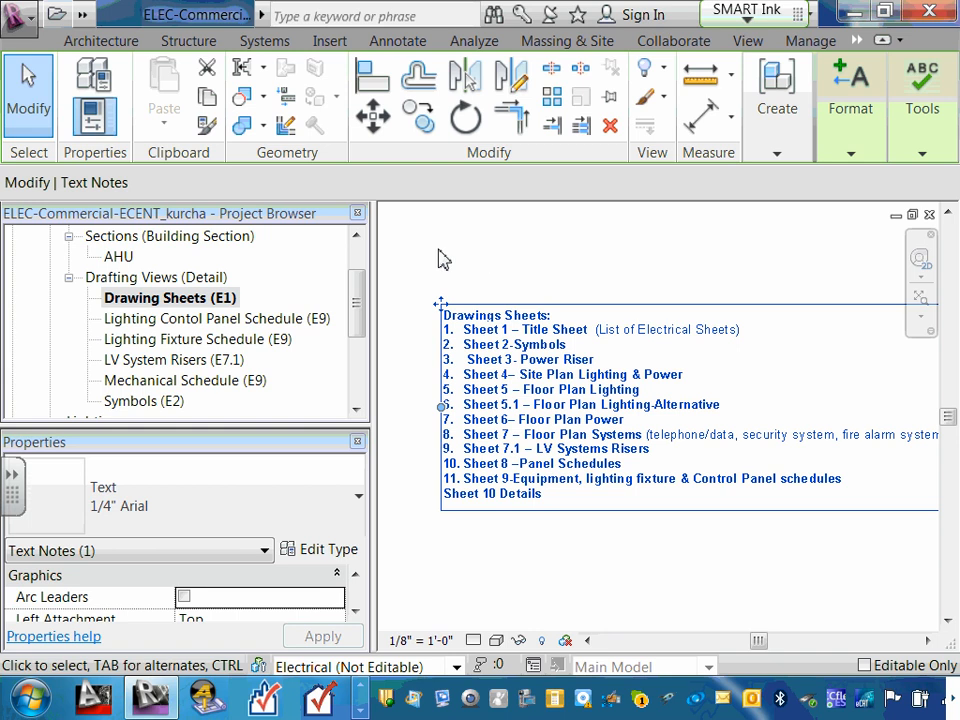
- Try to clear the numbers of the individual sheet lines by reapplying the None list style to the whole note, and reopen its text
click(569, 345)
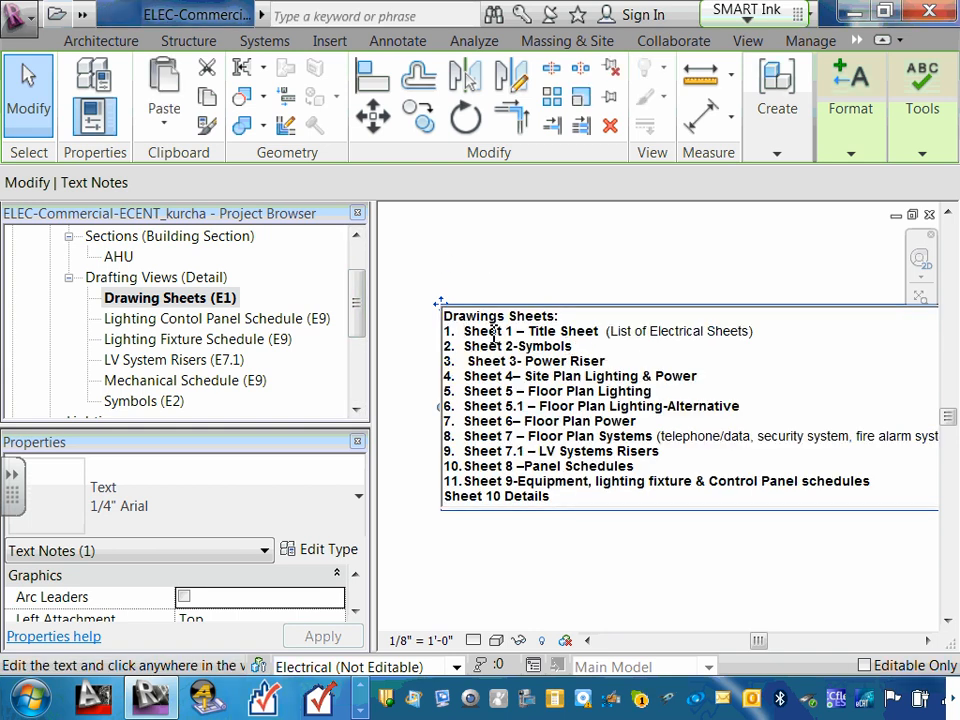
drag(446, 317, 741, 504)
click(850, 158)
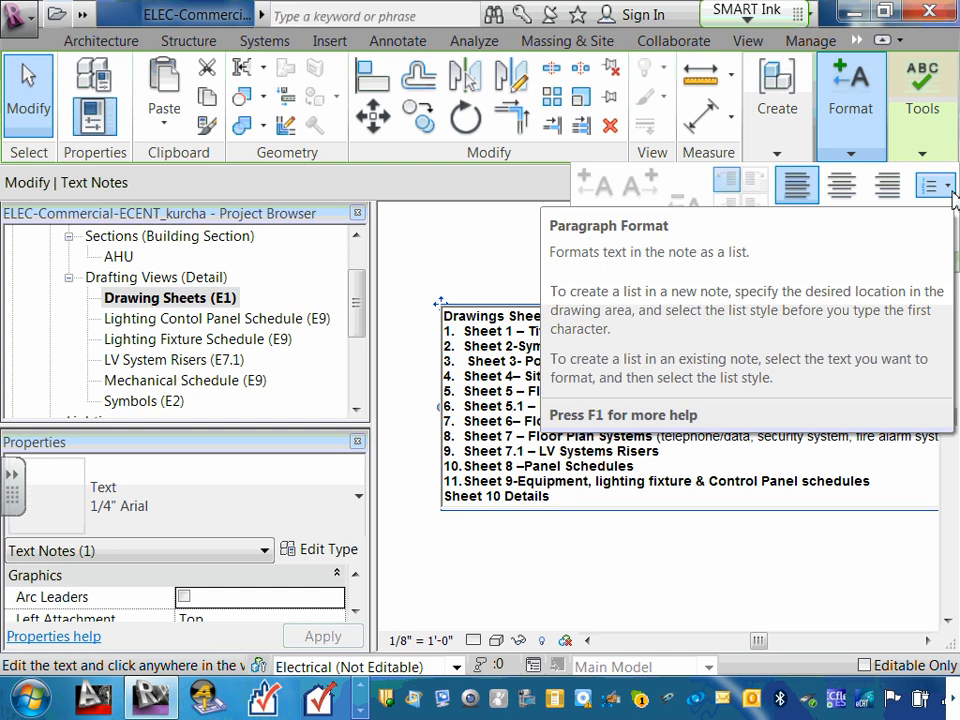
click(947, 187)
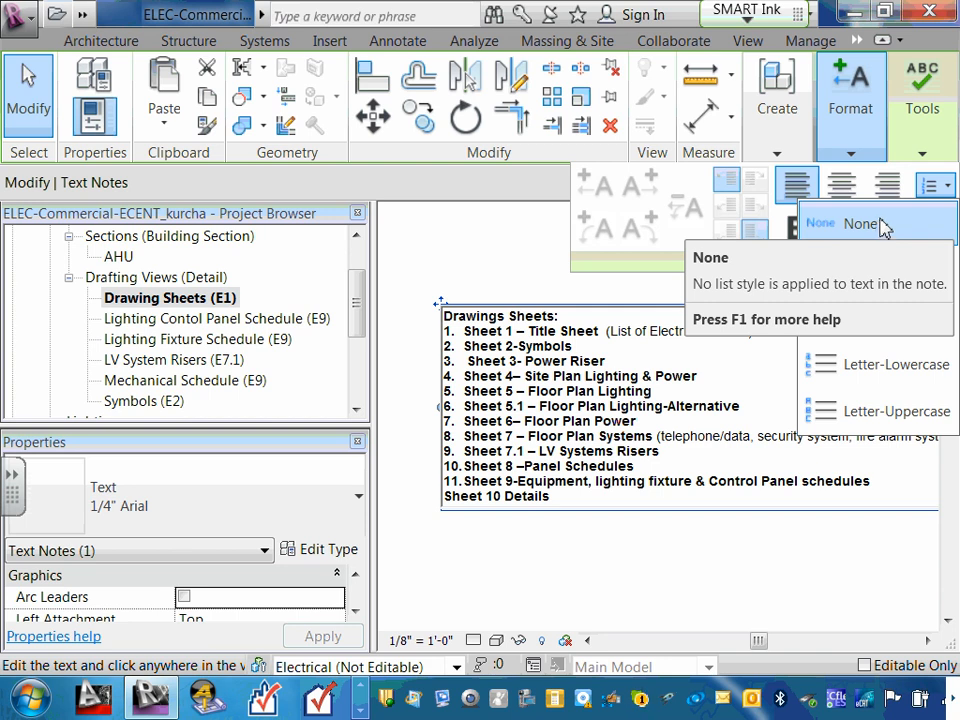
click(882, 226)
click(484, 231)
click(490, 346)
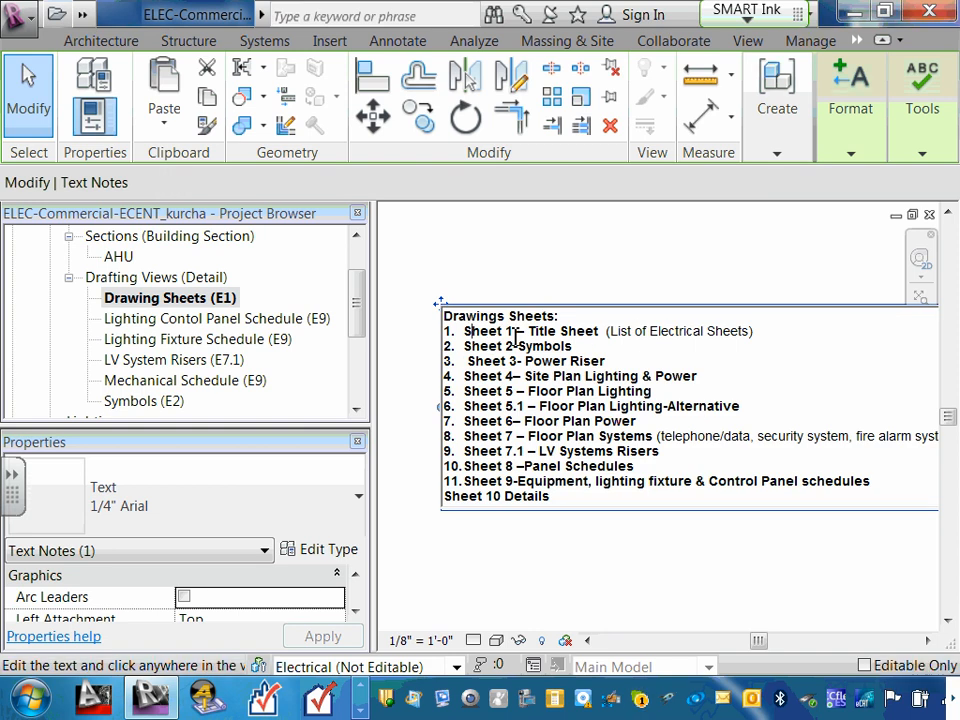
- Rewrite the first sheet line of the note as E1 Title Sheet, removing the remark (List of Electrical Sheets)
drag(511, 328, 438, 334)
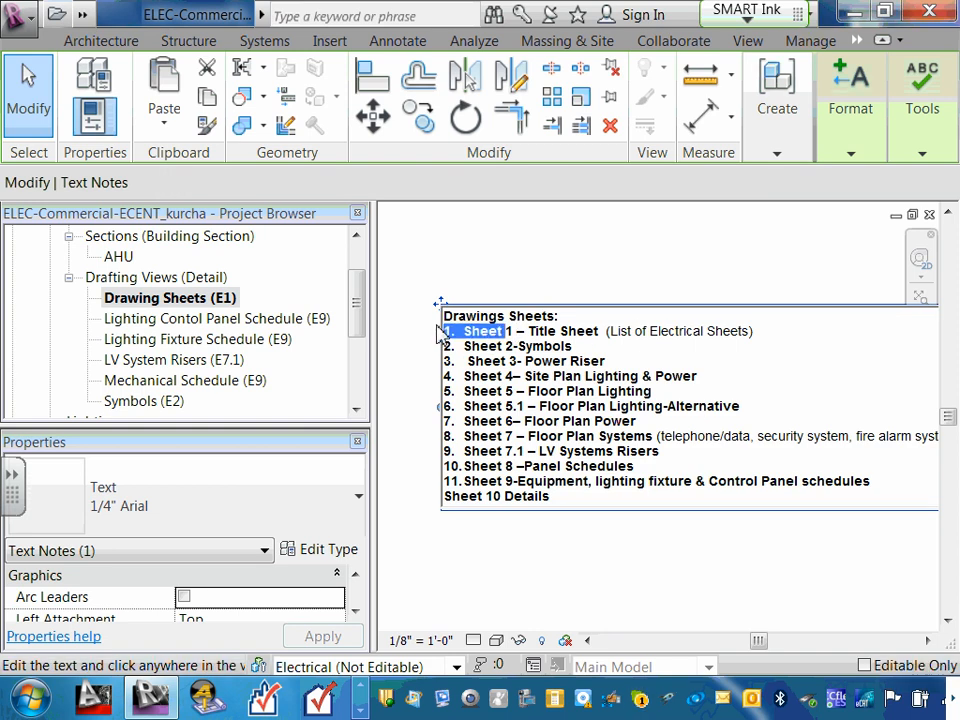
text(E)
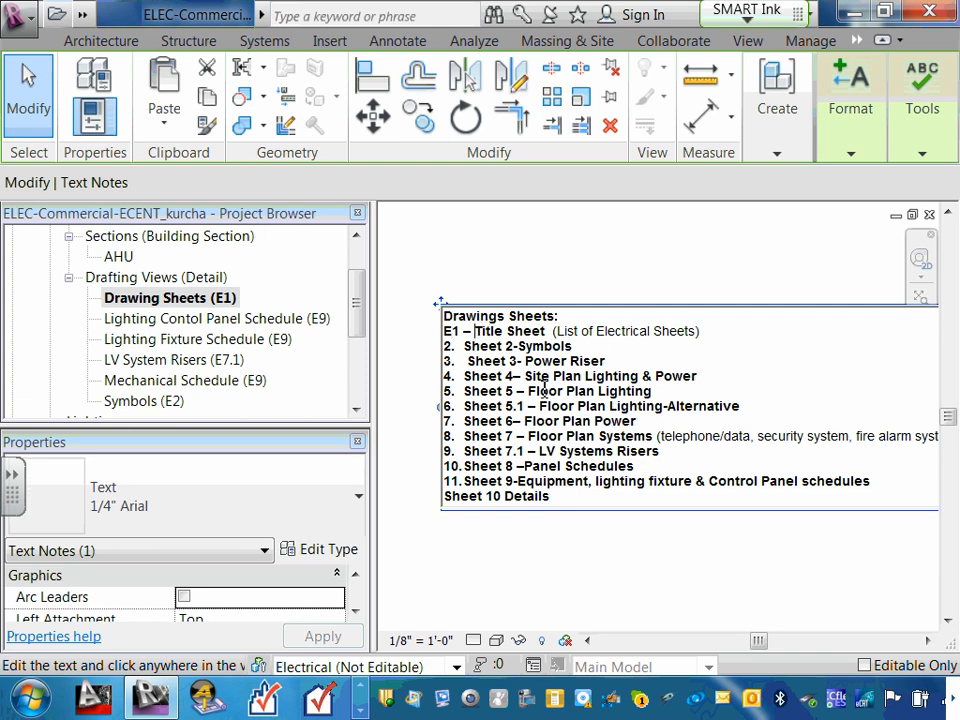
key(BackSpace)
key(BackSpace)
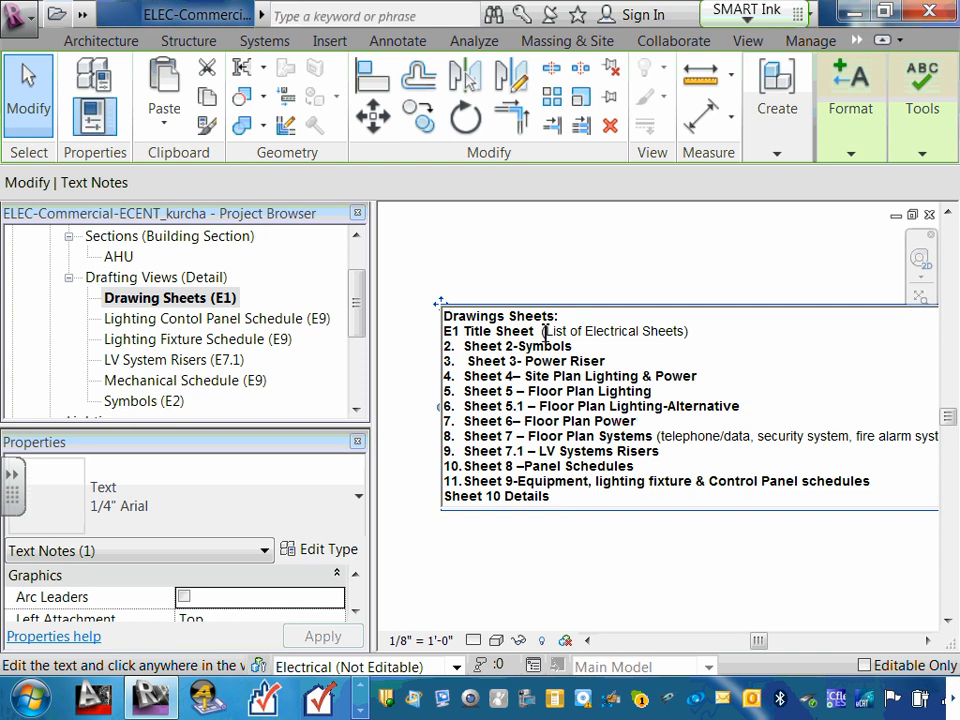
drag(545, 331, 699, 336)
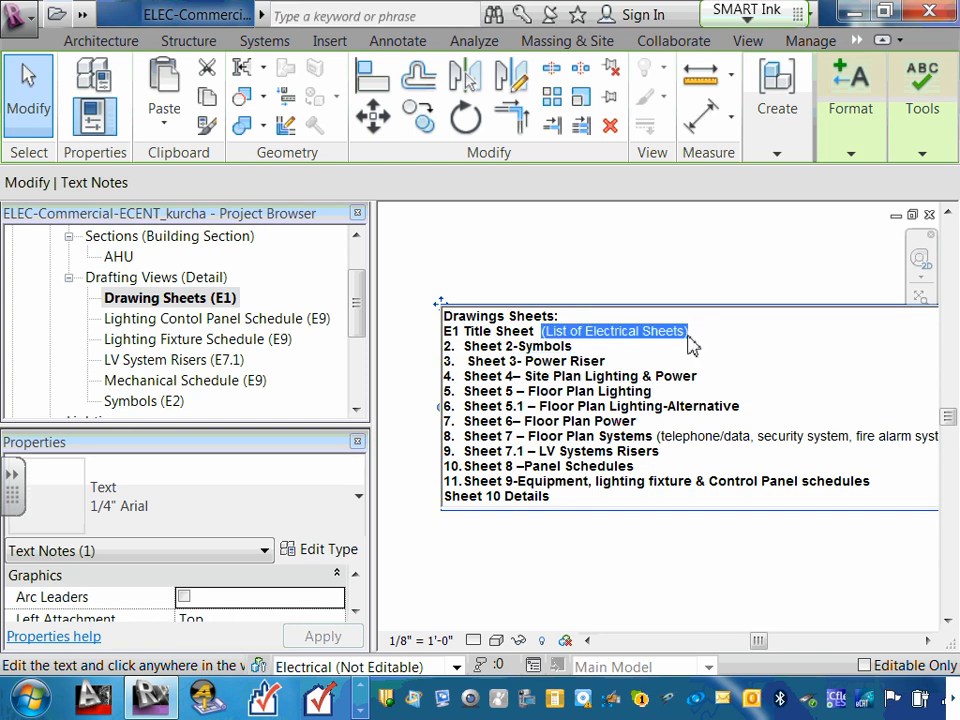
key(BackSpace)
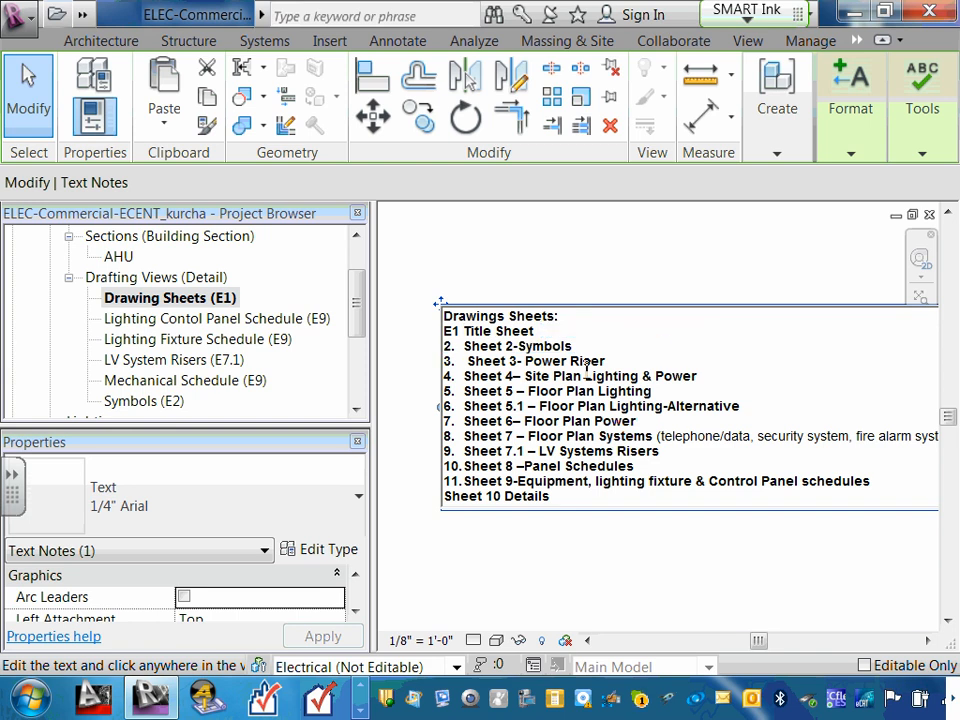
- Rewrite the second line of the sheet list as E2 Symbols, removing its old number and Sheet 2 wording
click(470, 345)
key(BackSpace)
text(E2)
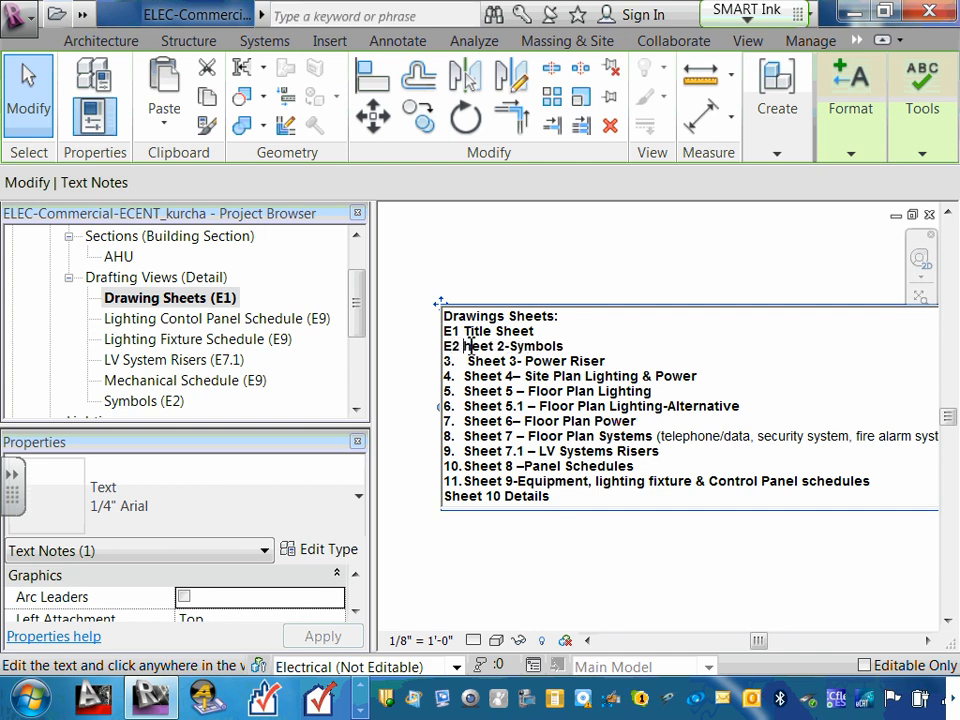
key(Delete)
key(Delete)
key(Delete)
key(Delete)
key(Delete)
key(Delete)
key(Delete)
key(Delete)
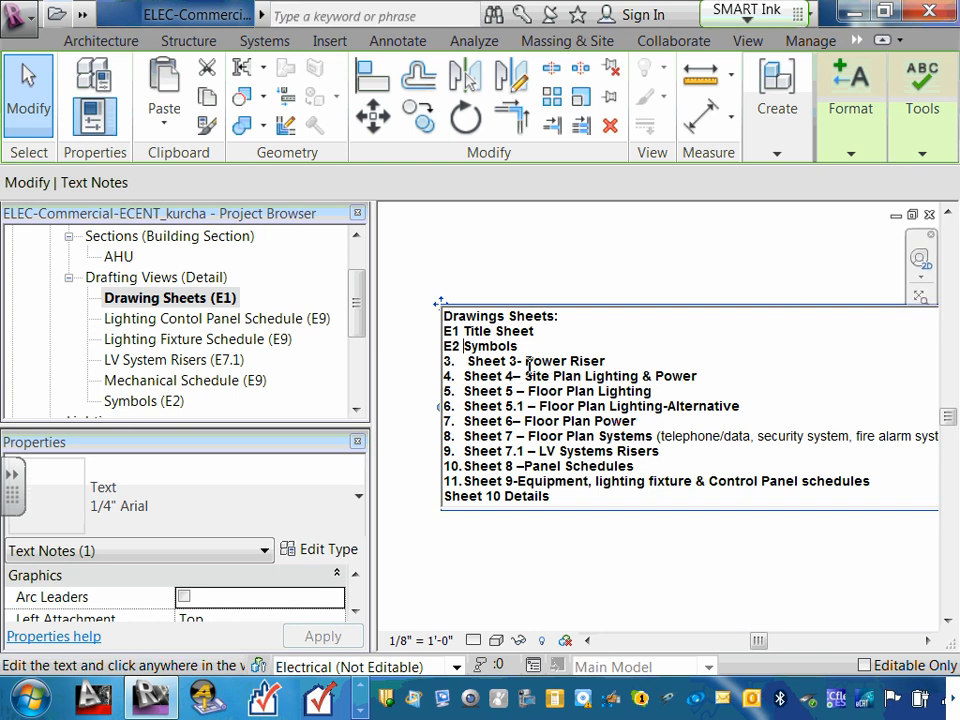
- Rewrite the third line of the sheet list as E3 Power Riser and finish editing the note
drag(522, 362, 449, 378)
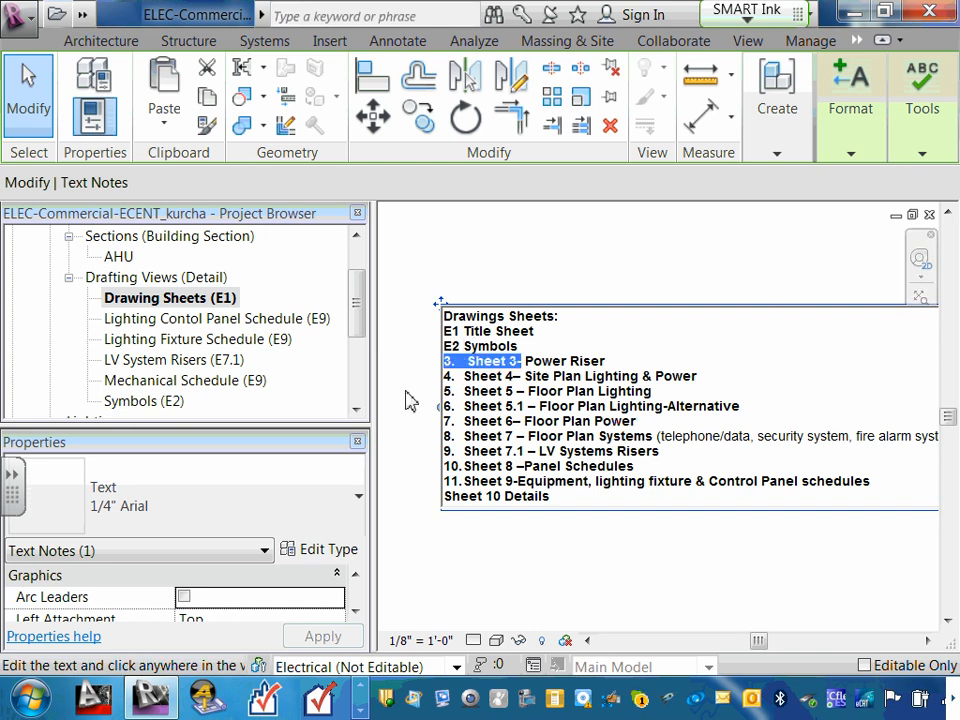
text(E3)
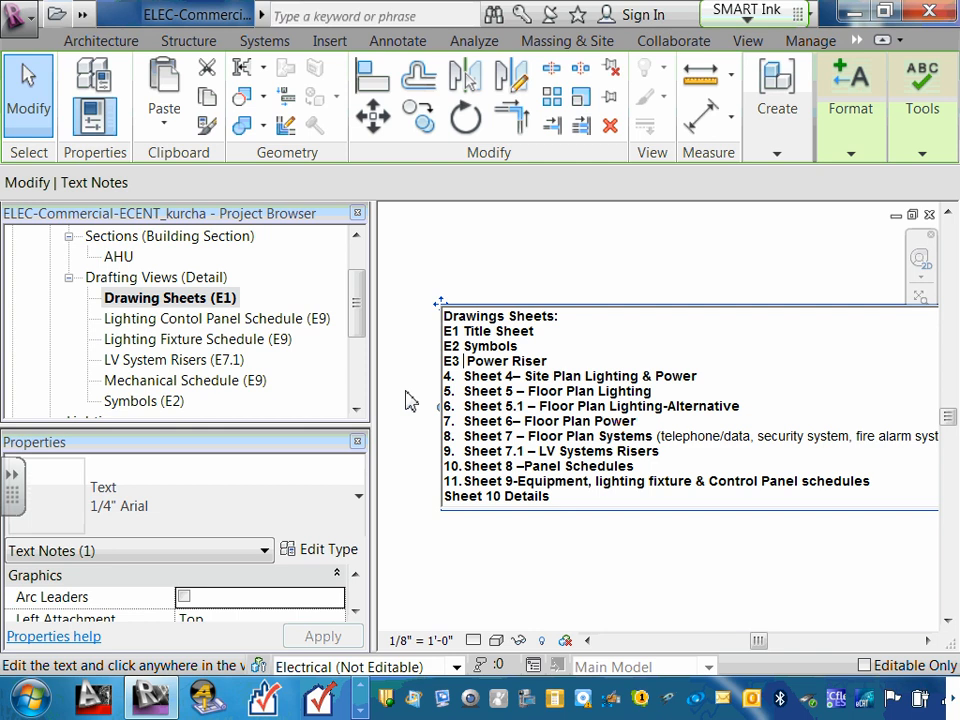
key(BackSpace)
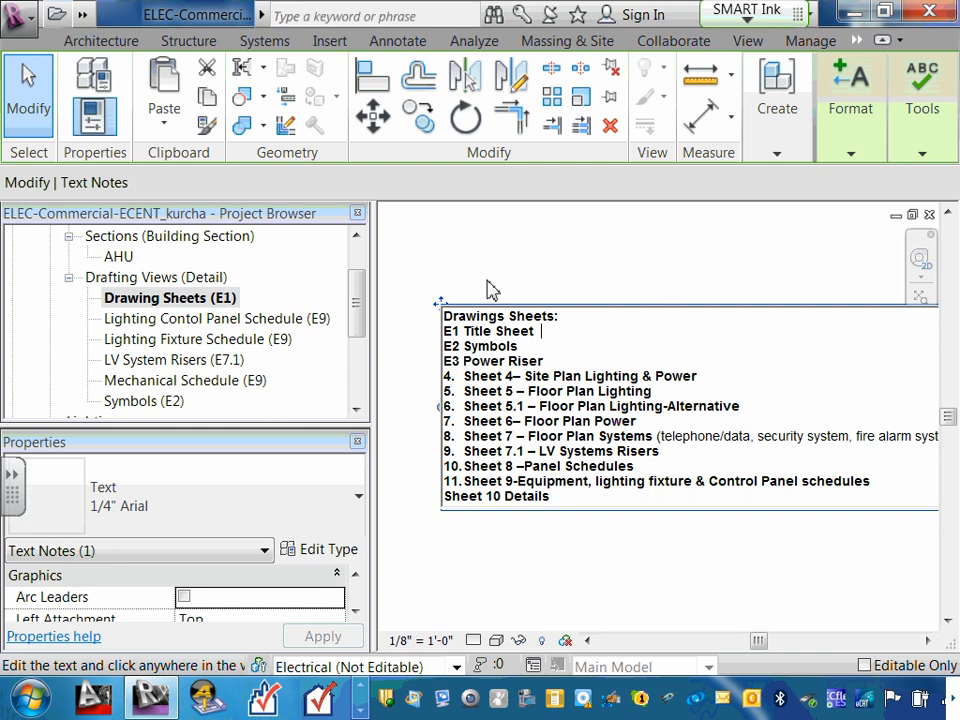
click(555, 258)
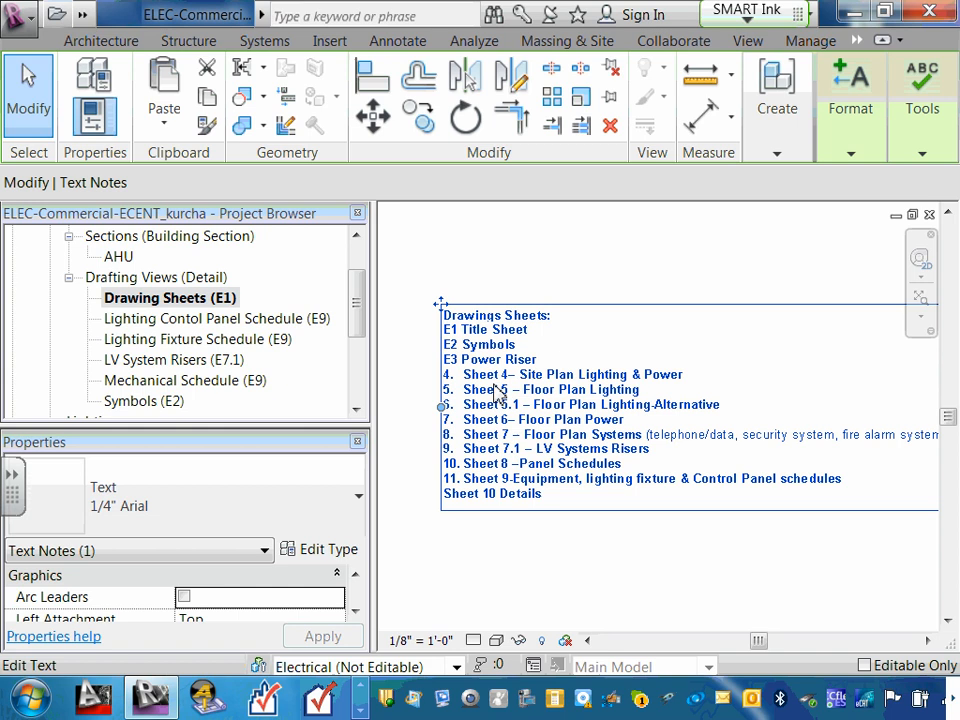
click(424, 268)
scroll(452, 343, up, 2)
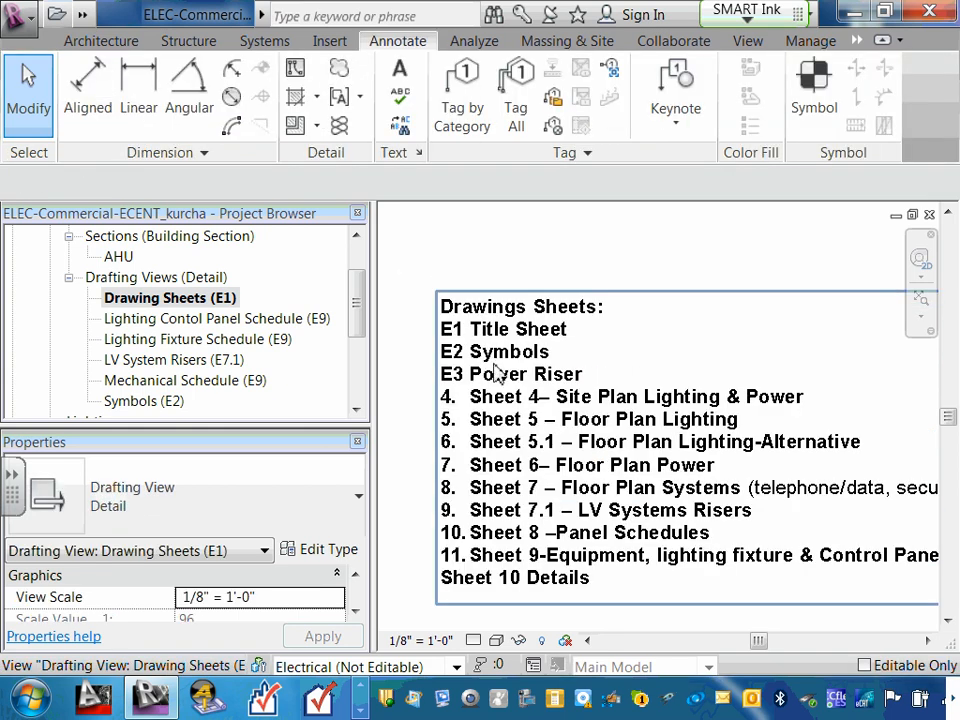
scroll(495, 355, up, 1)
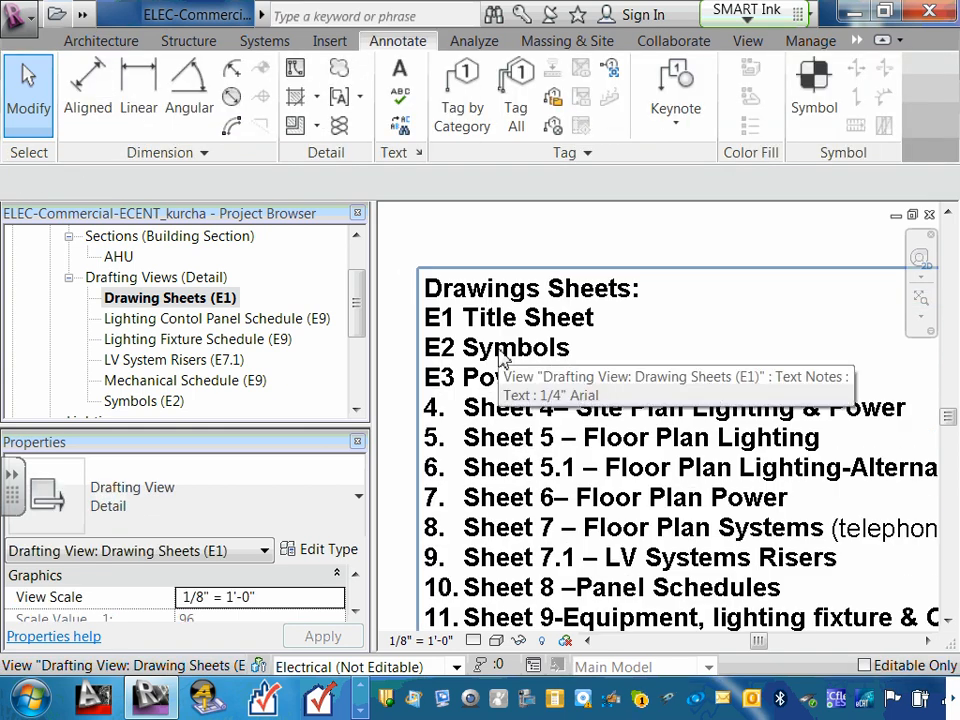
scroll(598, 364, down, 3)
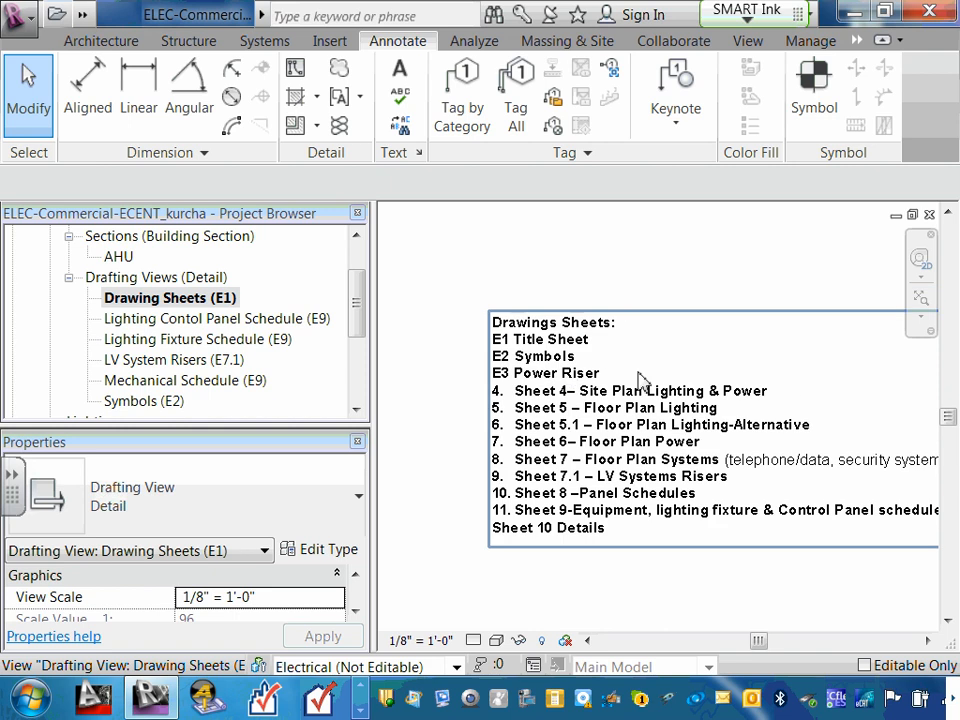
- Remove the bold formatting from the lines E1 Title Sheet through Sheet 10 Details in the sheet list note, and finish editing
click(584, 392)
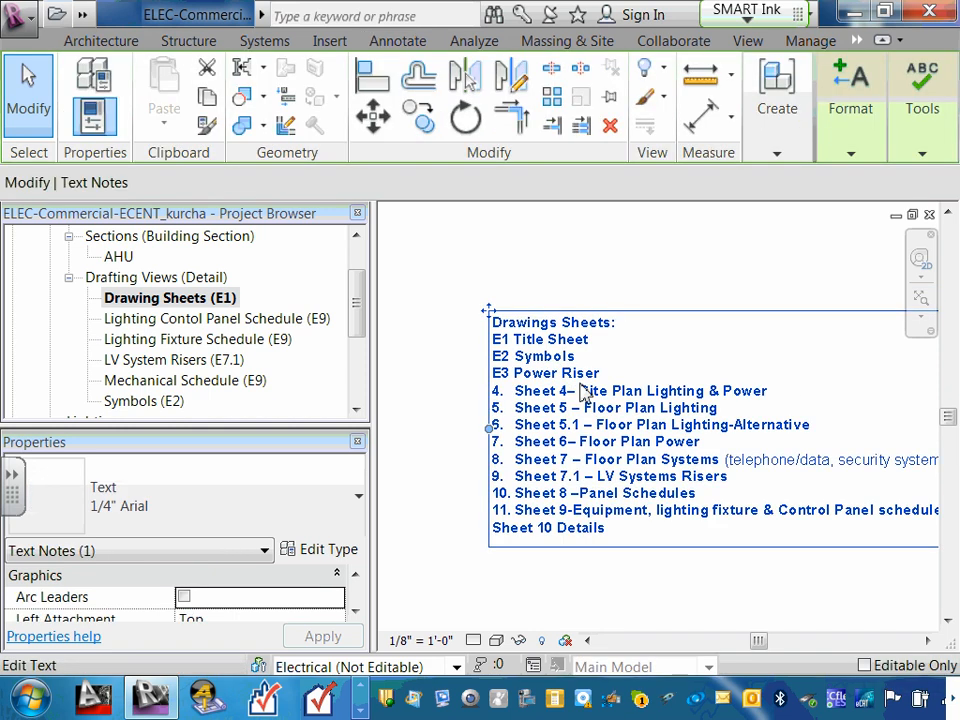
click(584, 392)
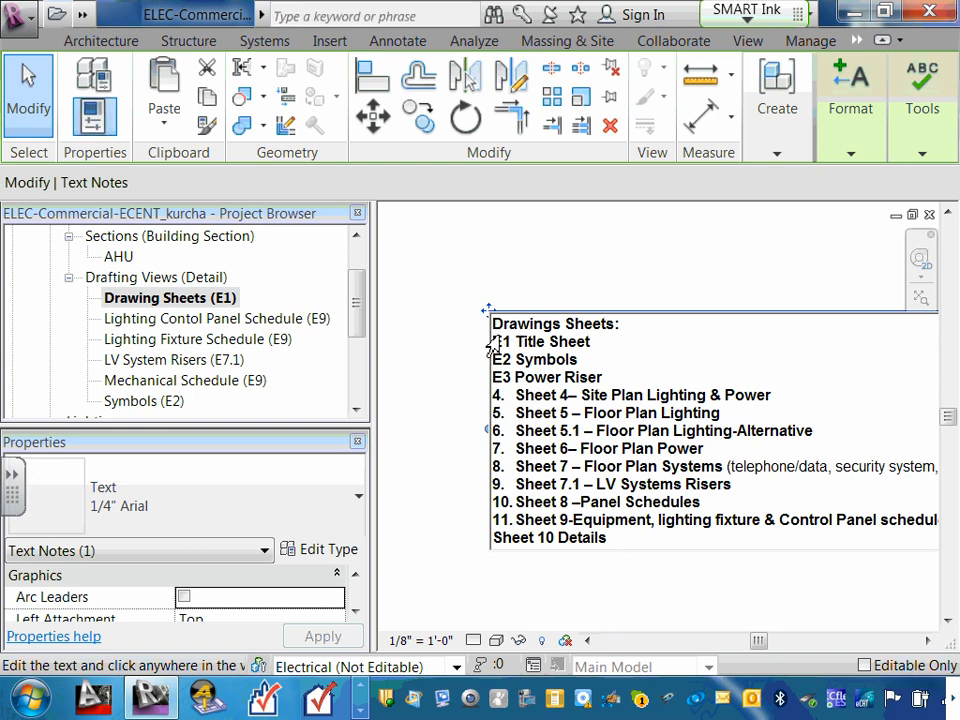
drag(494, 341, 776, 540)
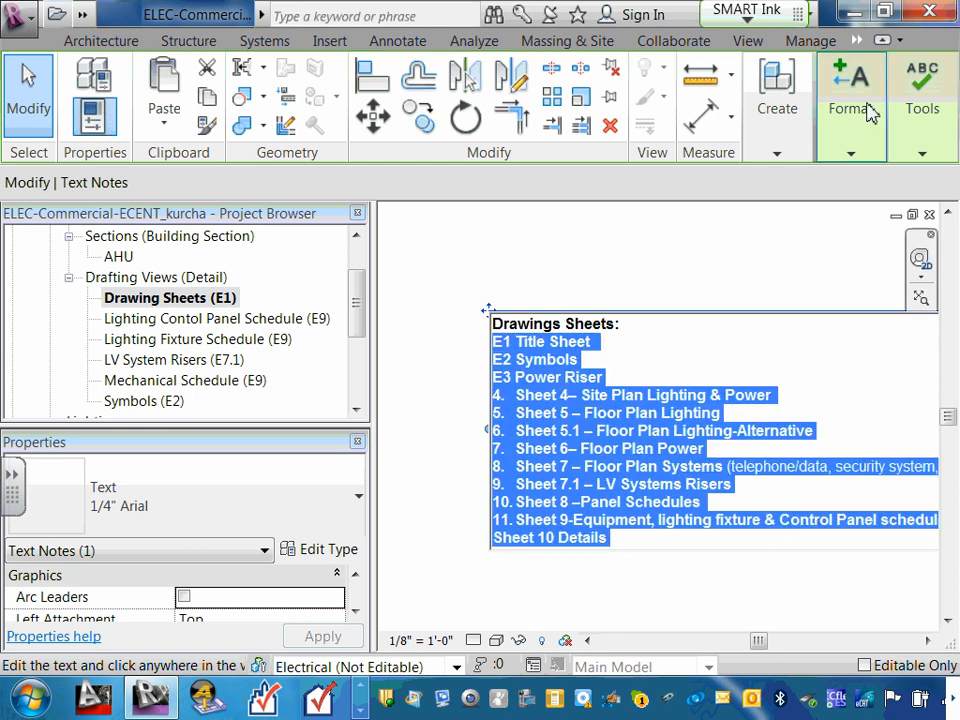
click(851, 154)
click(796, 229)
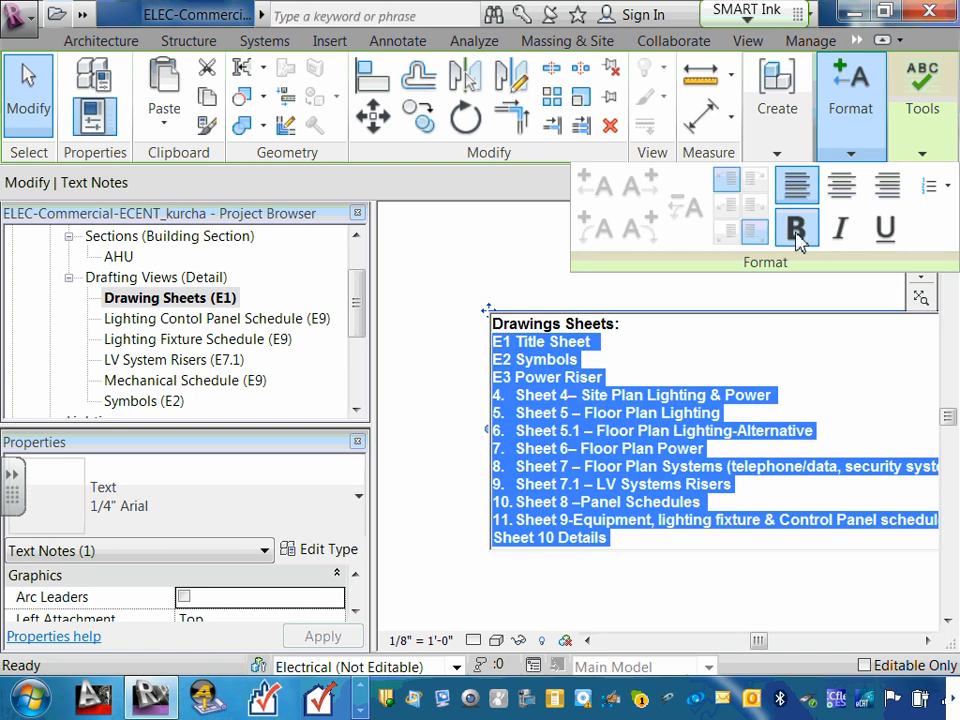
click(437, 310)
click(517, 373)
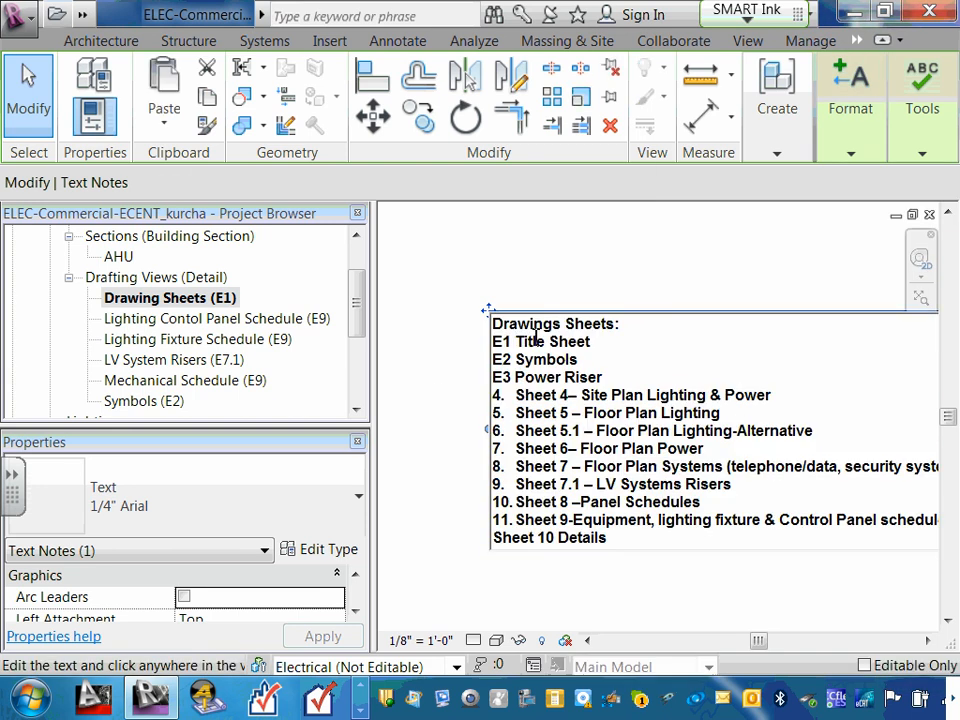
drag(493, 342, 655, 548)
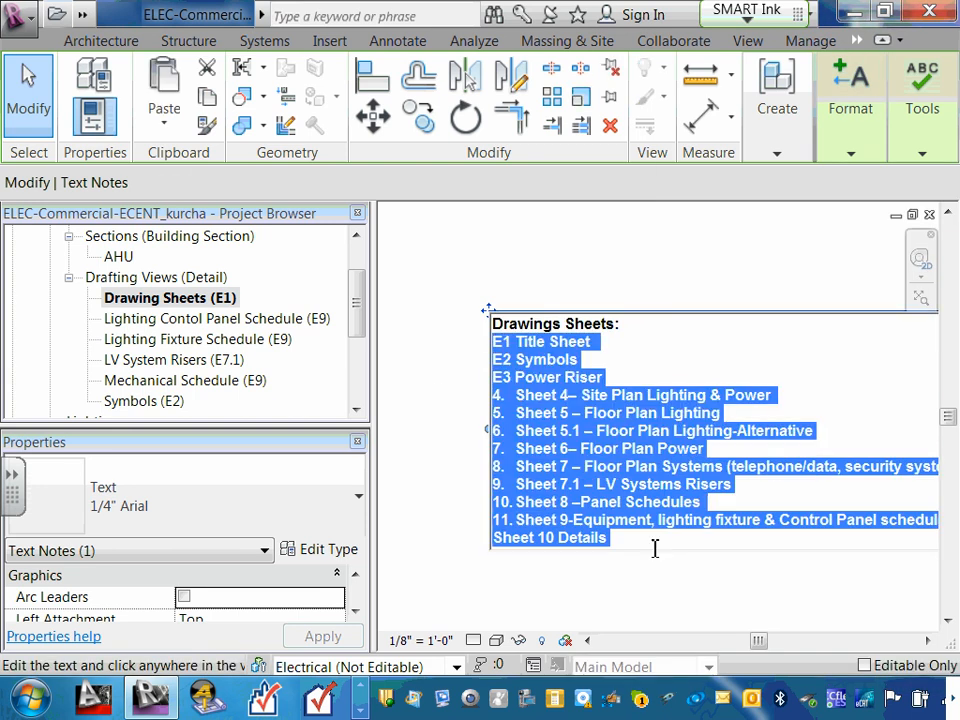
click(855, 158)
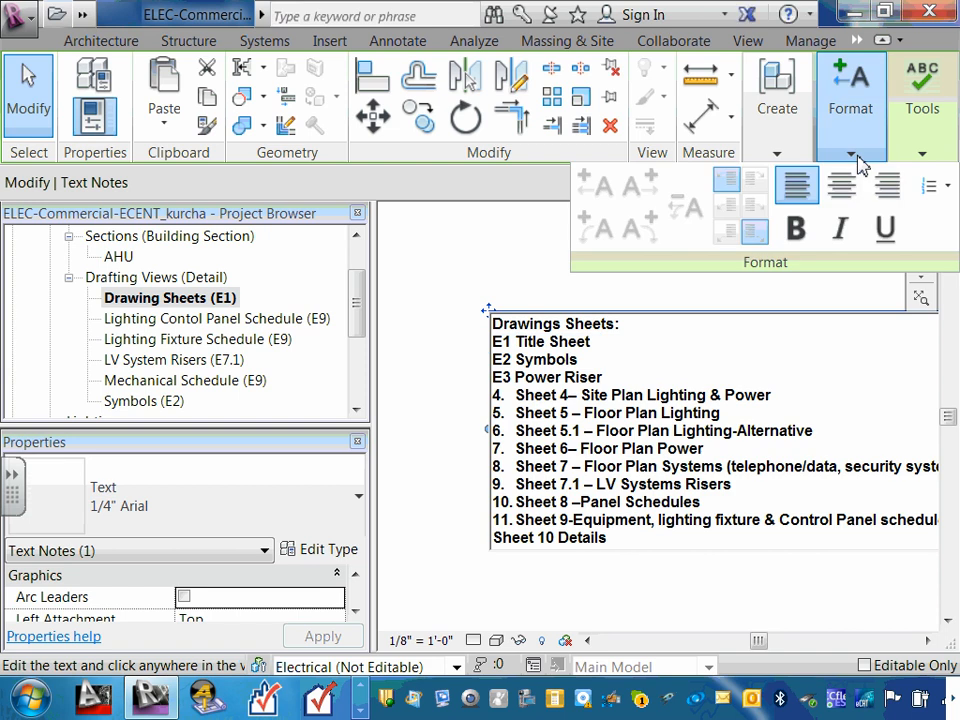
click(796, 229)
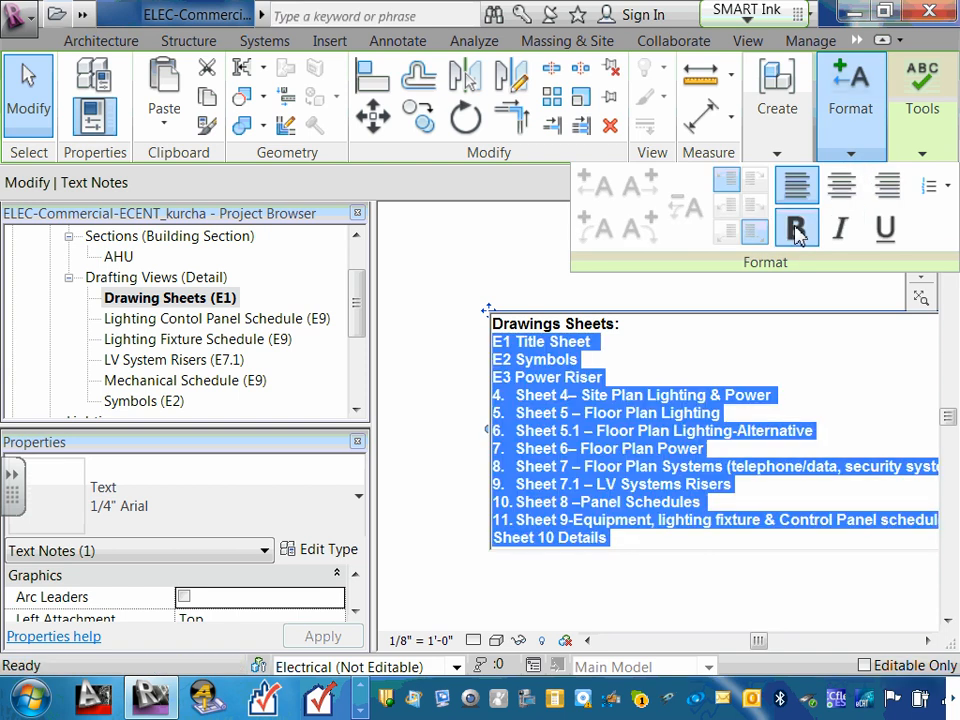
click(796, 229)
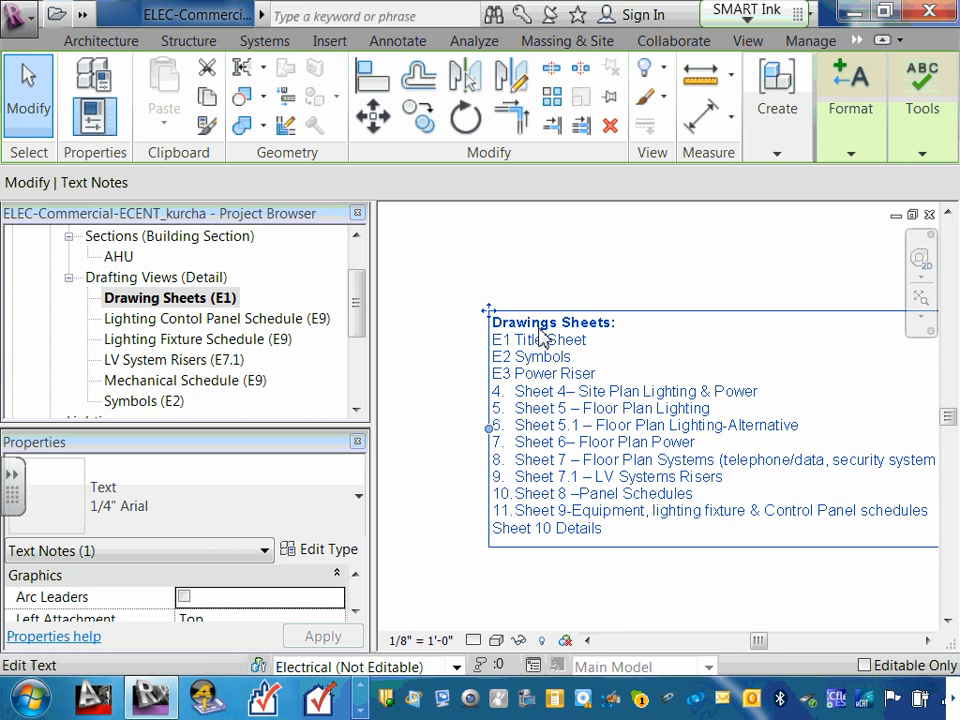
scroll(540, 337, up, 2)
scroll(540, 337, down, 2)
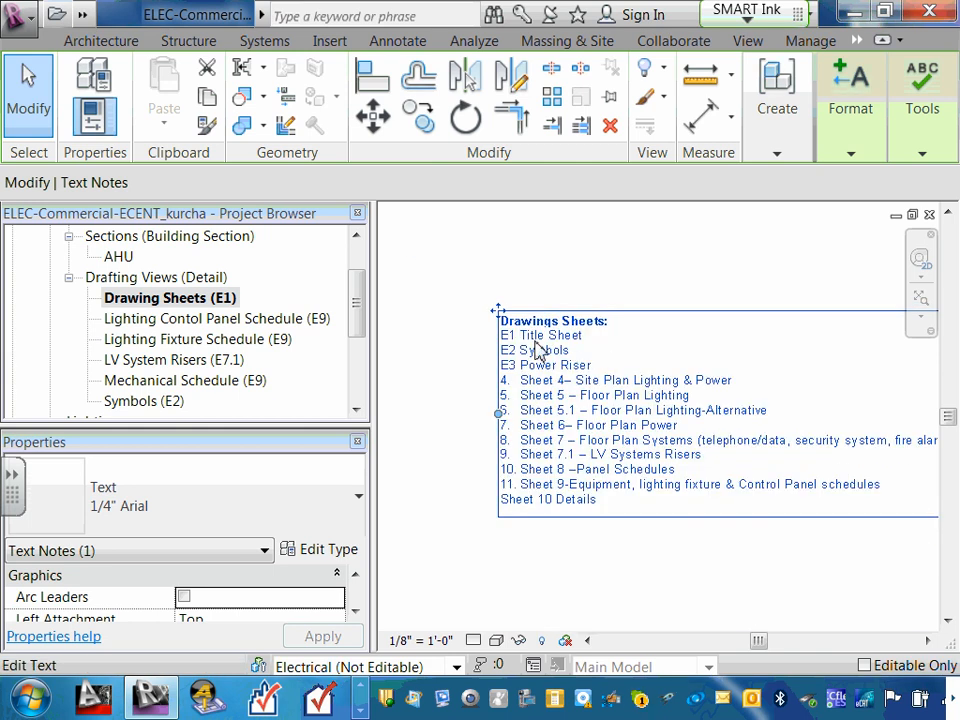
scroll(597, 410, up, 1)
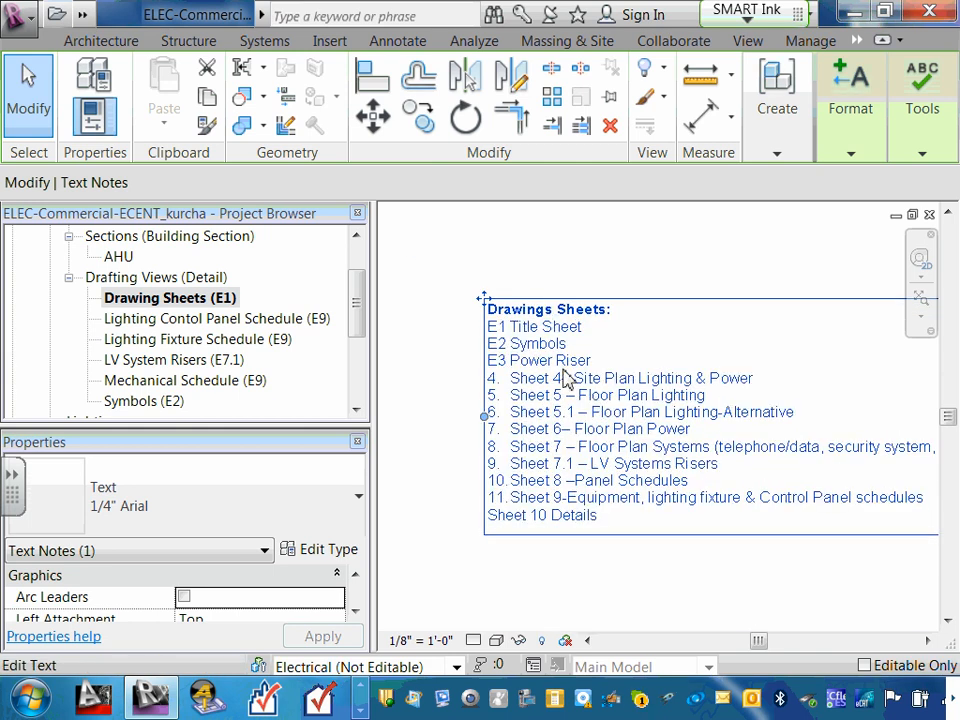
click(852, 156)
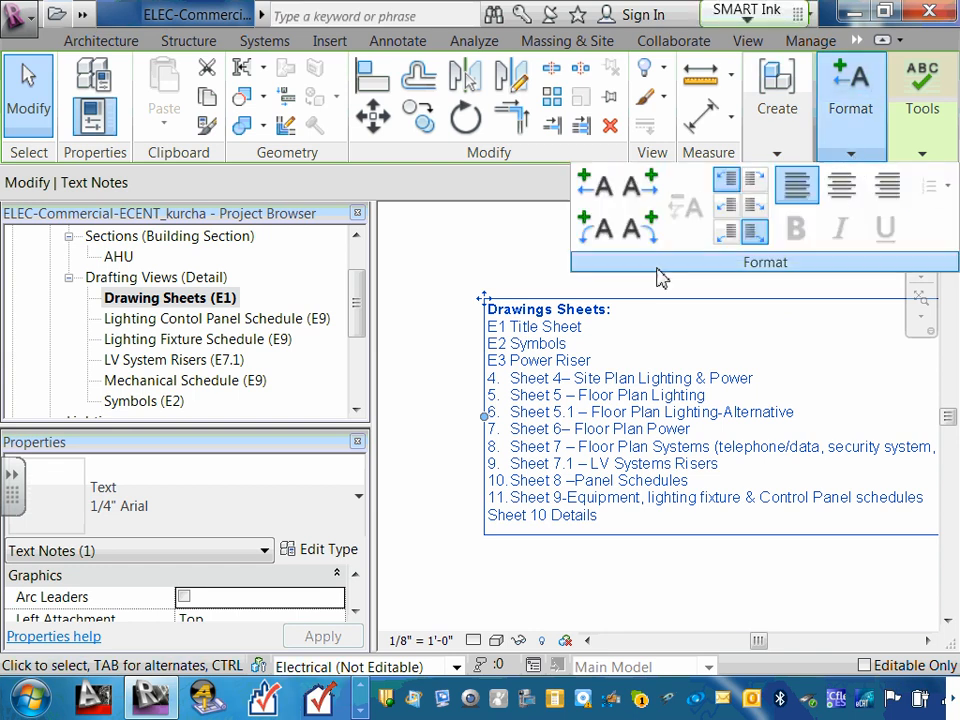
click(457, 250)
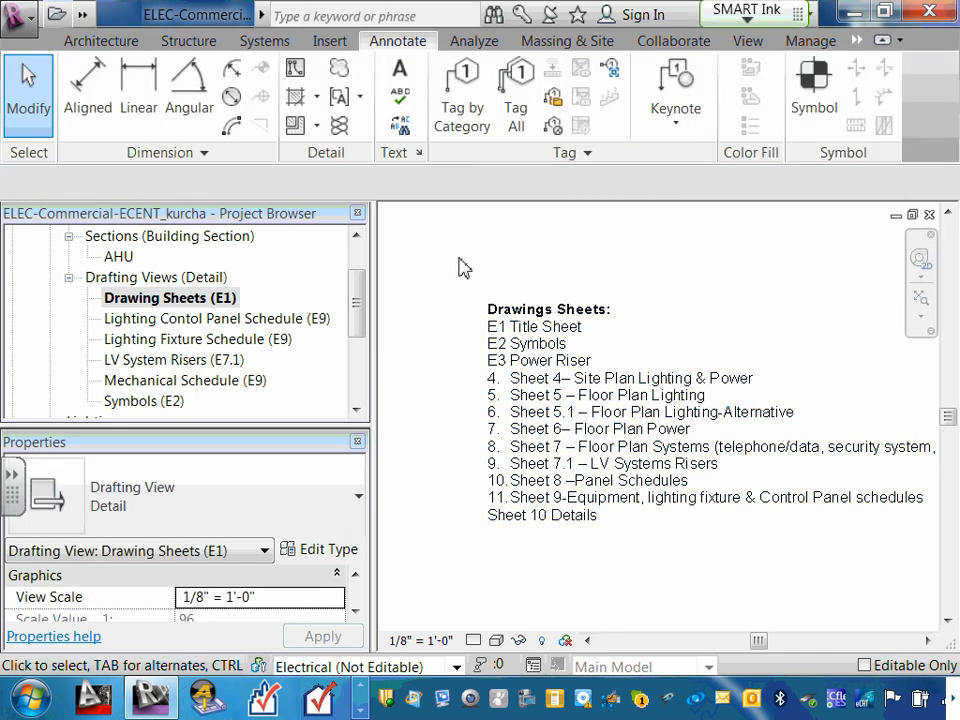
click(361, 688)
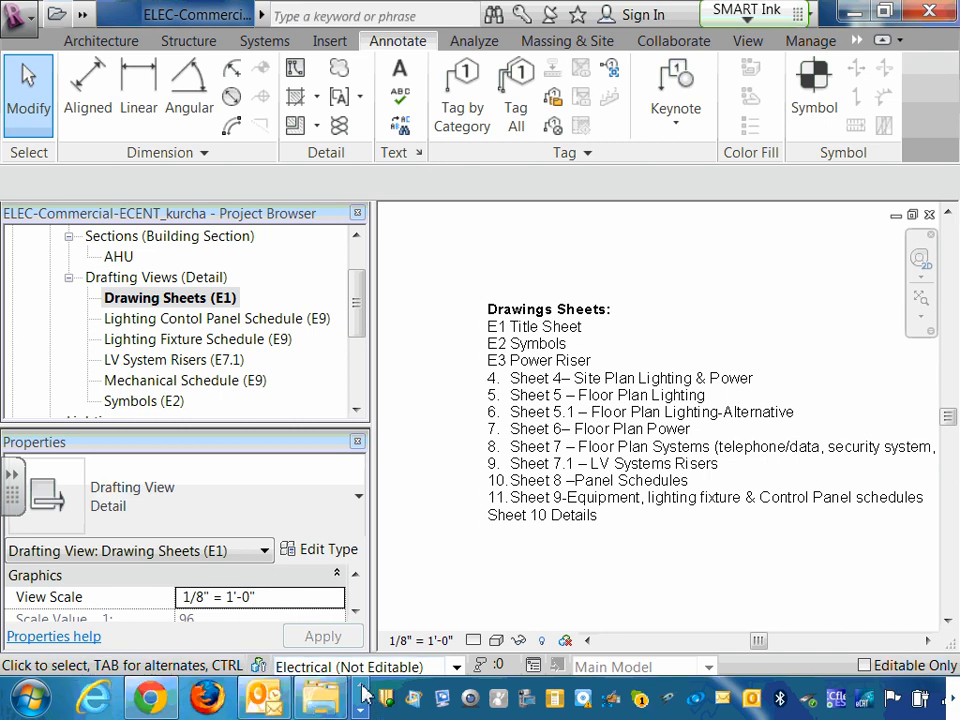
click(361, 709)
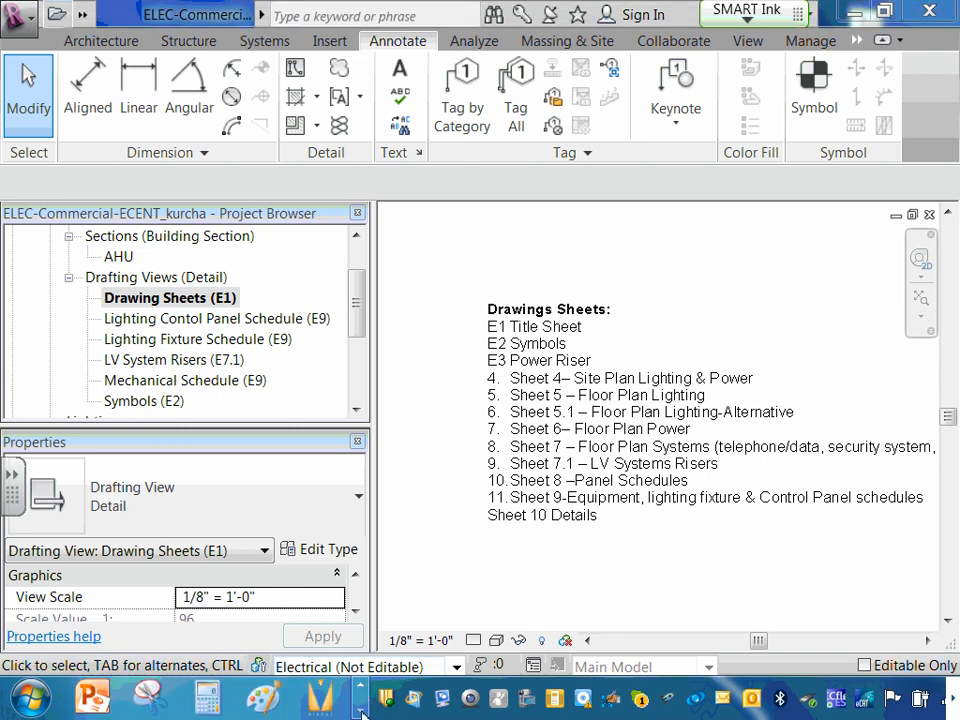
click(362, 711)
click(208, 699)
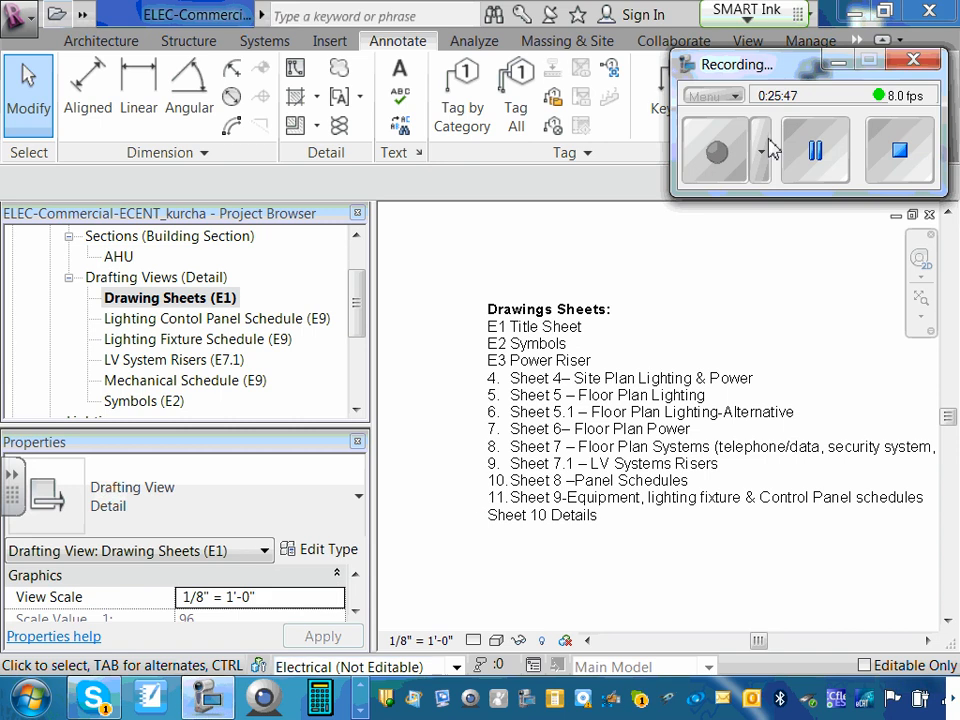
click(838, 61)
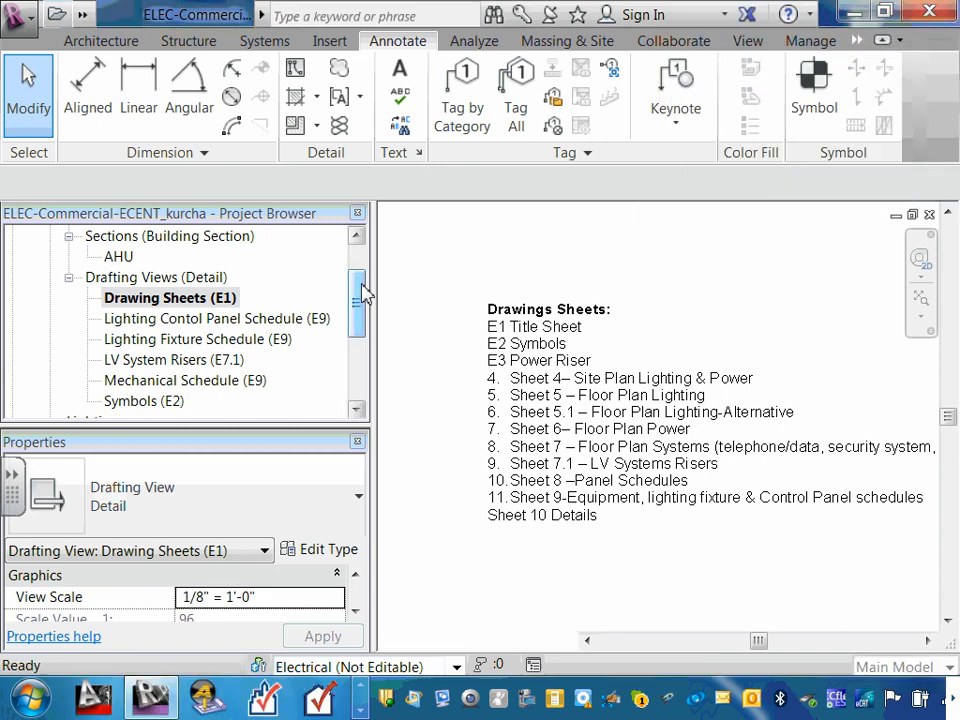
- Collapse the Drafting Views (Detail) and Sections (Building Section) groups under ??? in the project browser
mouse_move(363, 293)
mouse_down()
mouse_move(361, 360)
mouse_move(375, 300)
mouse_up()
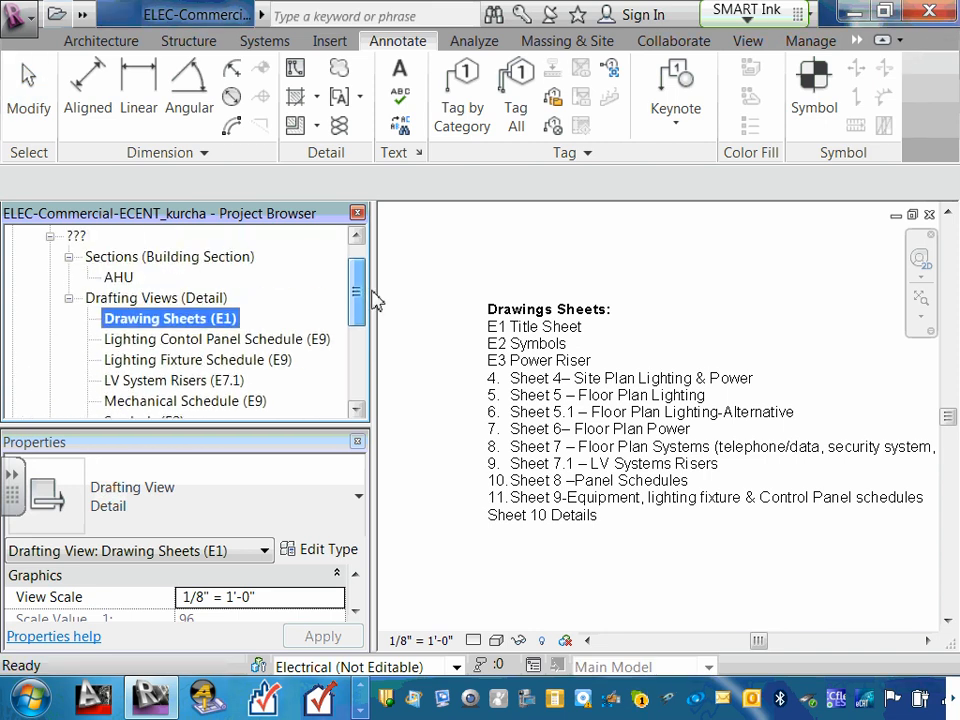
click(68, 299)
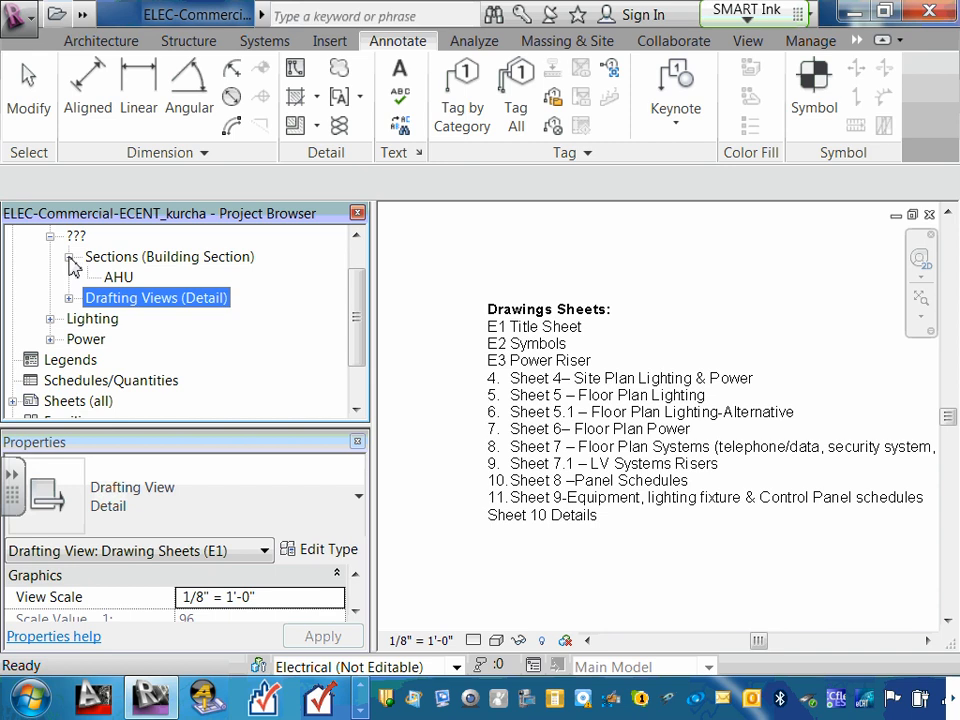
click(69, 258)
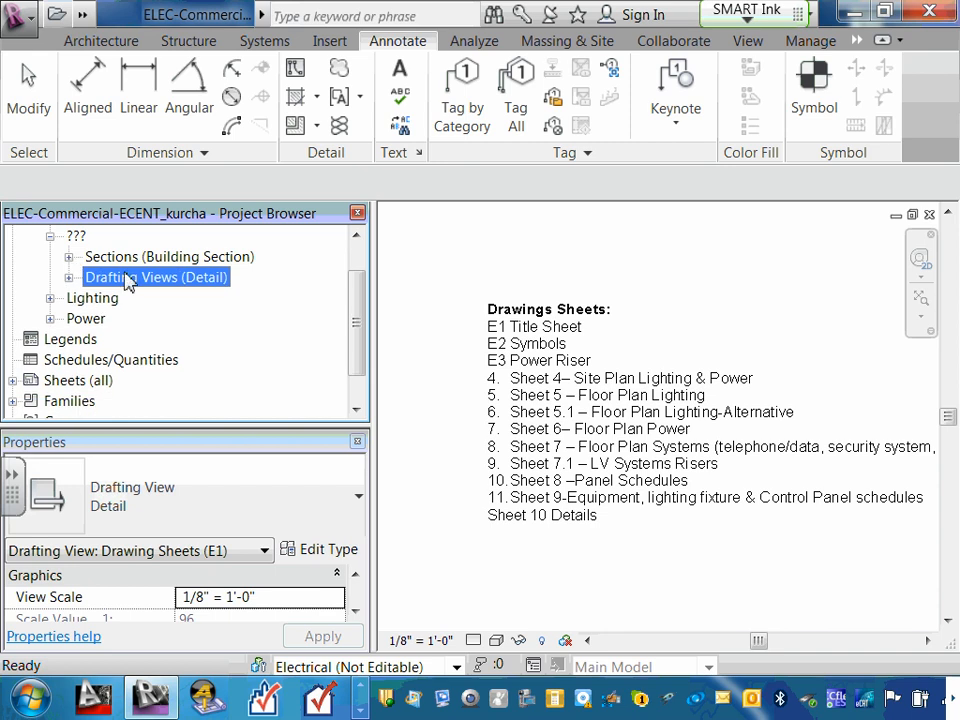
- Expand the Power views, collapse their Floor Plans group, and open the {3D} view under 3D Views
click(50, 318)
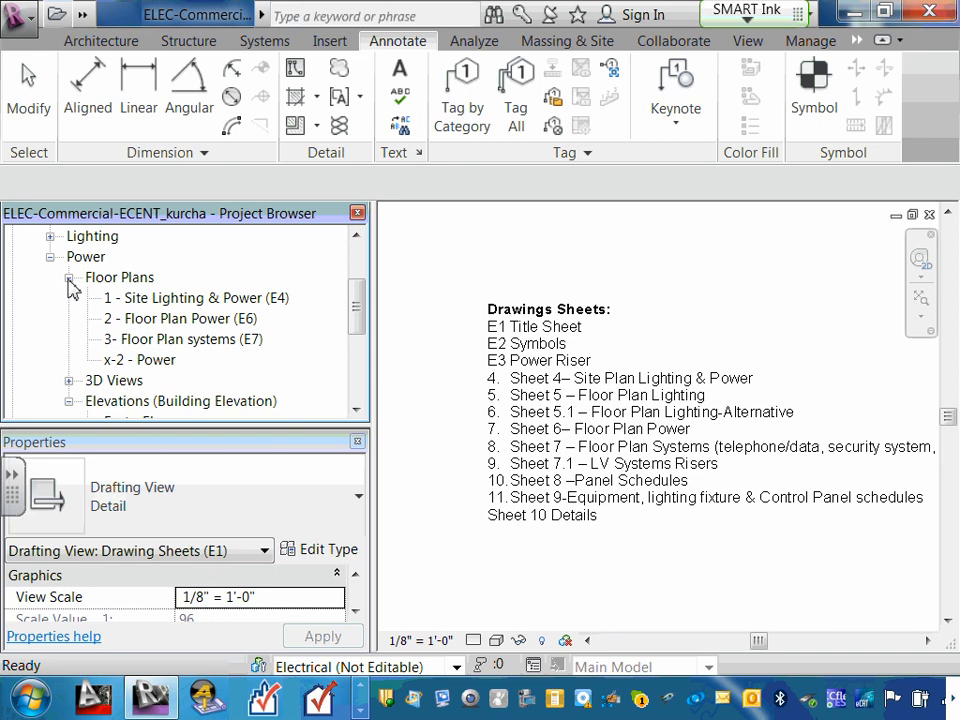
click(68, 277)
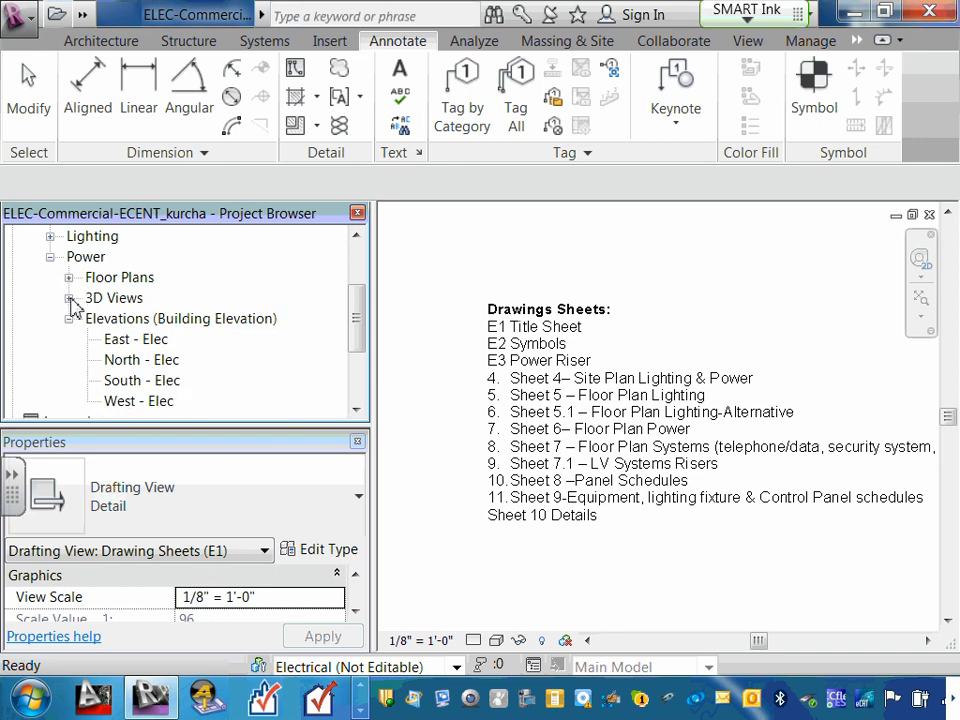
click(69, 299)
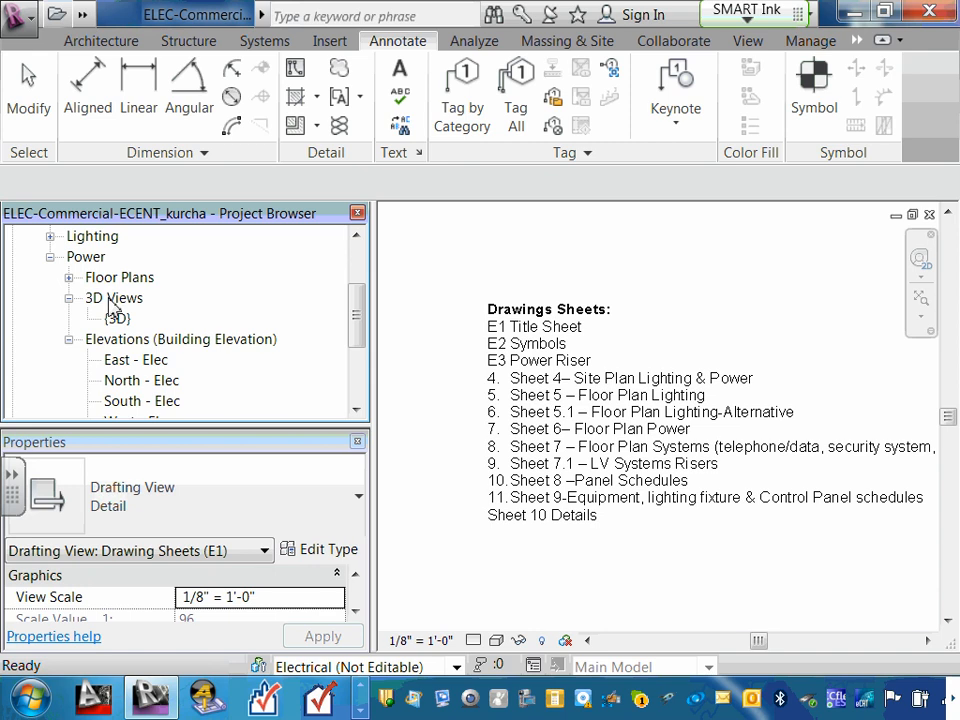
double_click(118, 318)
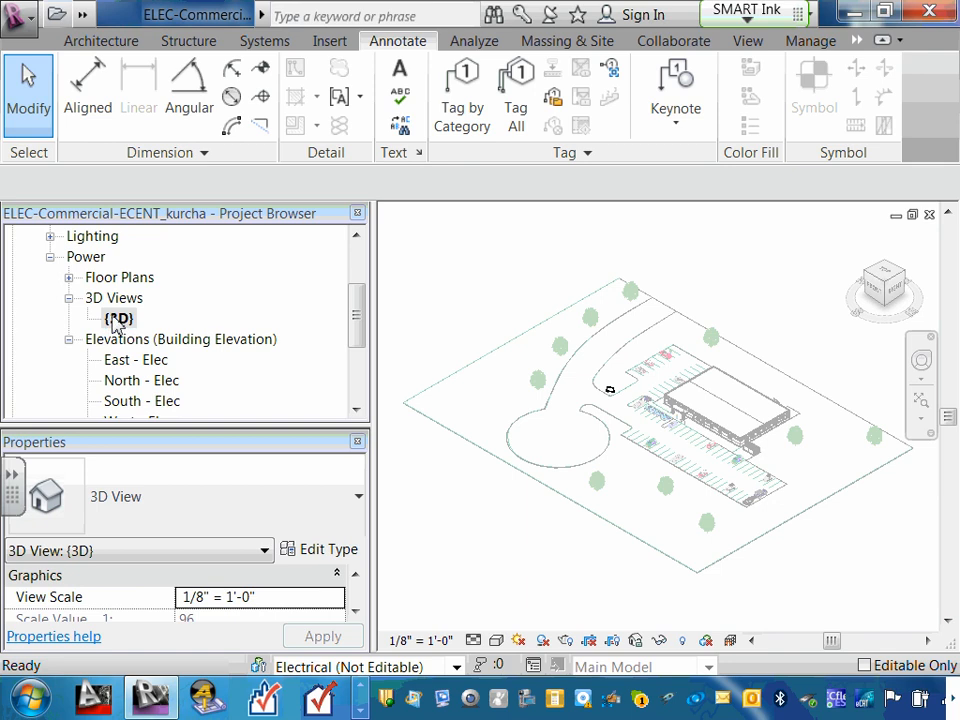
- Duplicate the {3D} view under Power with detailing
click(116, 321)
right_click(120, 321)
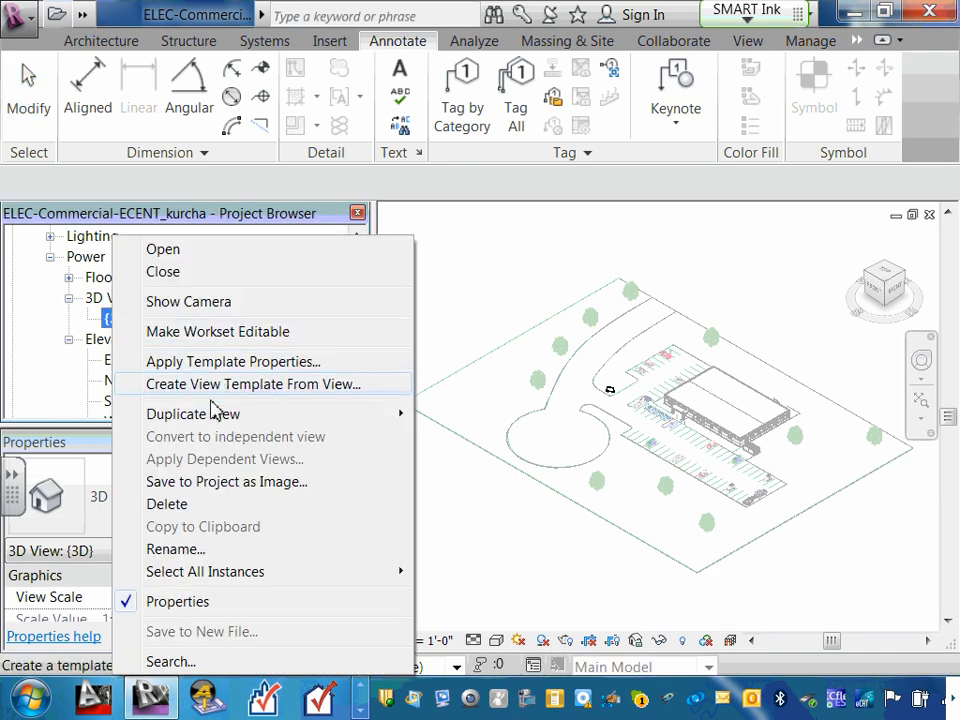
mouse_move(214, 420)
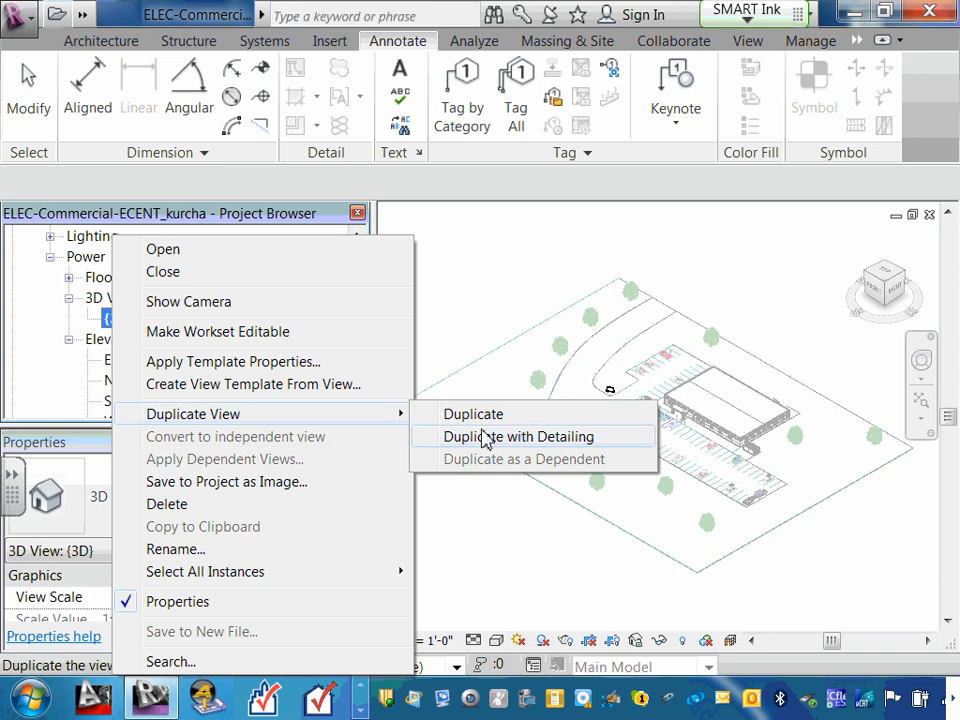
click(527, 445)
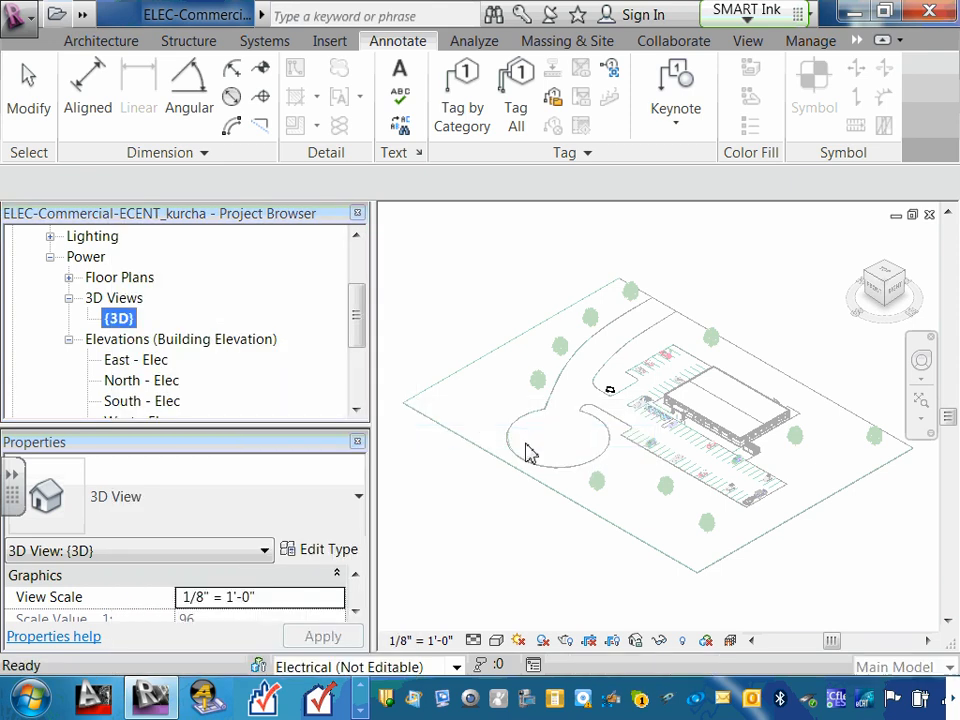
- Rename the duplicated 3D view as 3D View (E1)
click(160, 320)
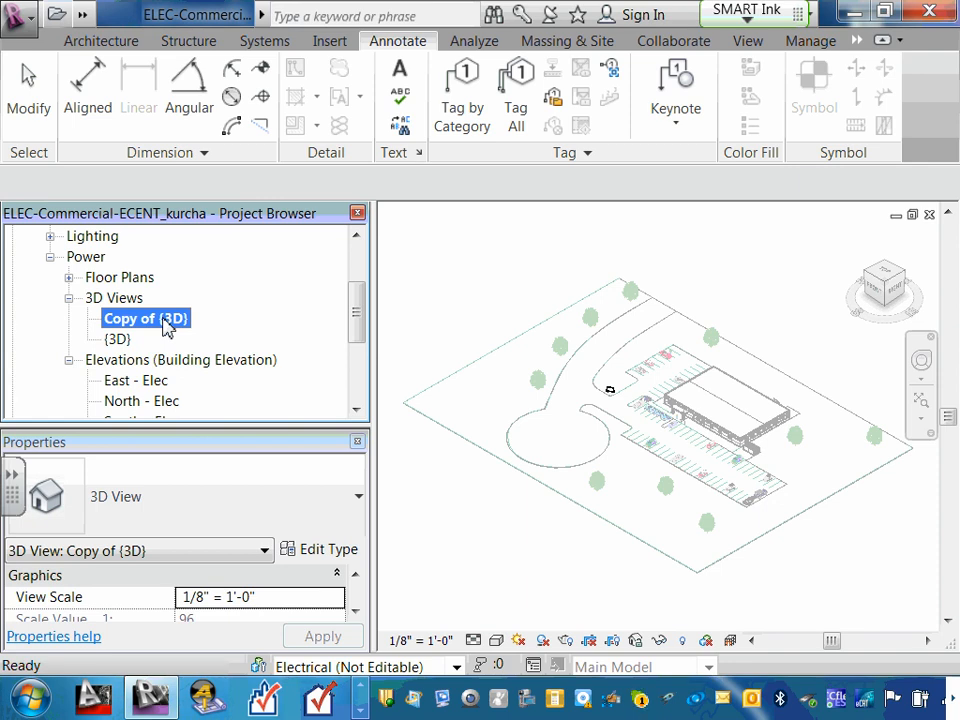
right_click(166, 328)
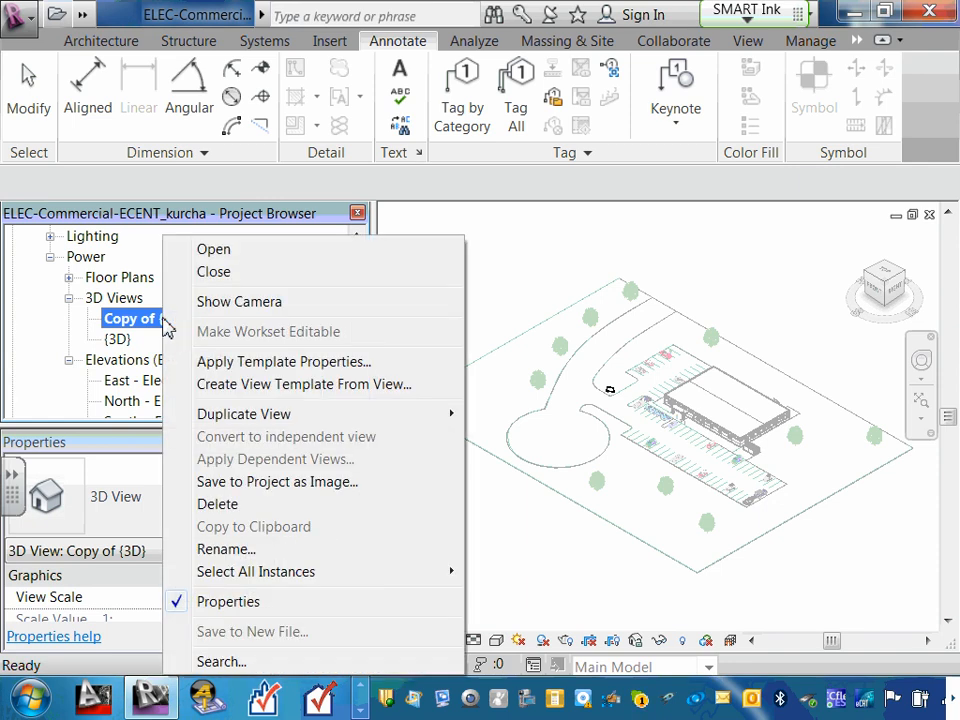
click(226, 549)
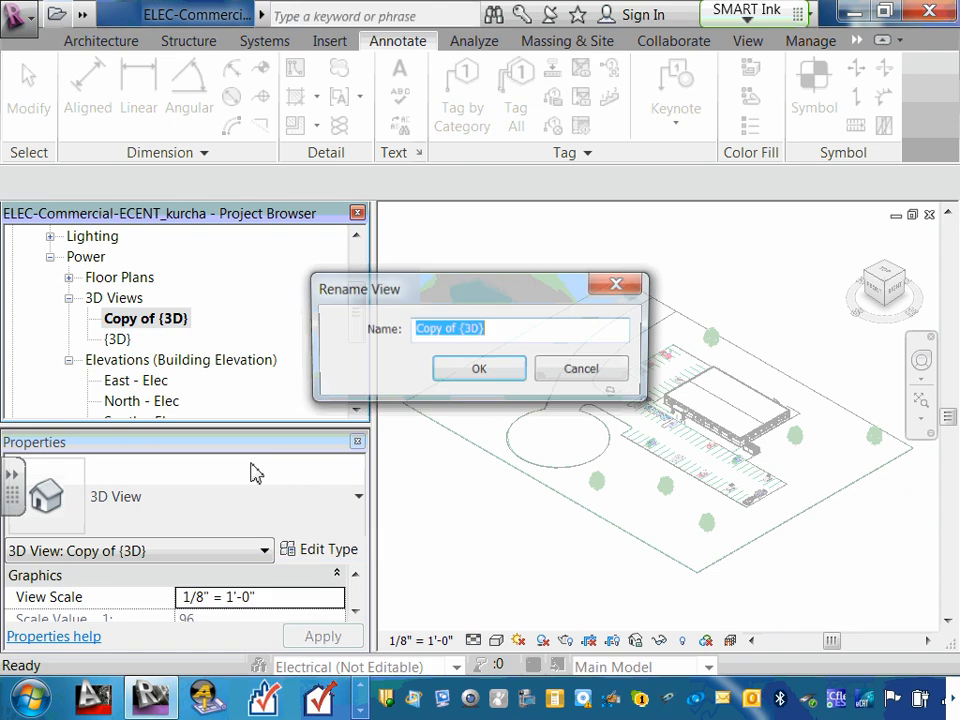
drag(499, 329, 429, 332)
click(449, 338)
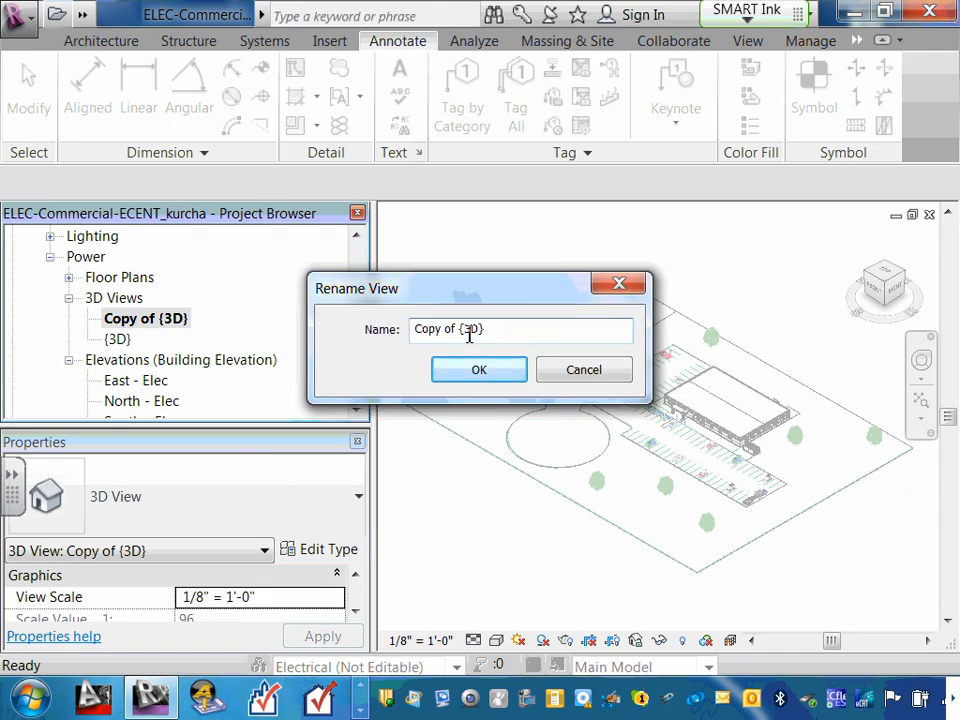
key(BackSpace)
key(BackSpace)
key(BackSpace)
key(BackSpace)
key(BackSpace)
key(BackSpace)
key(BackSpace)
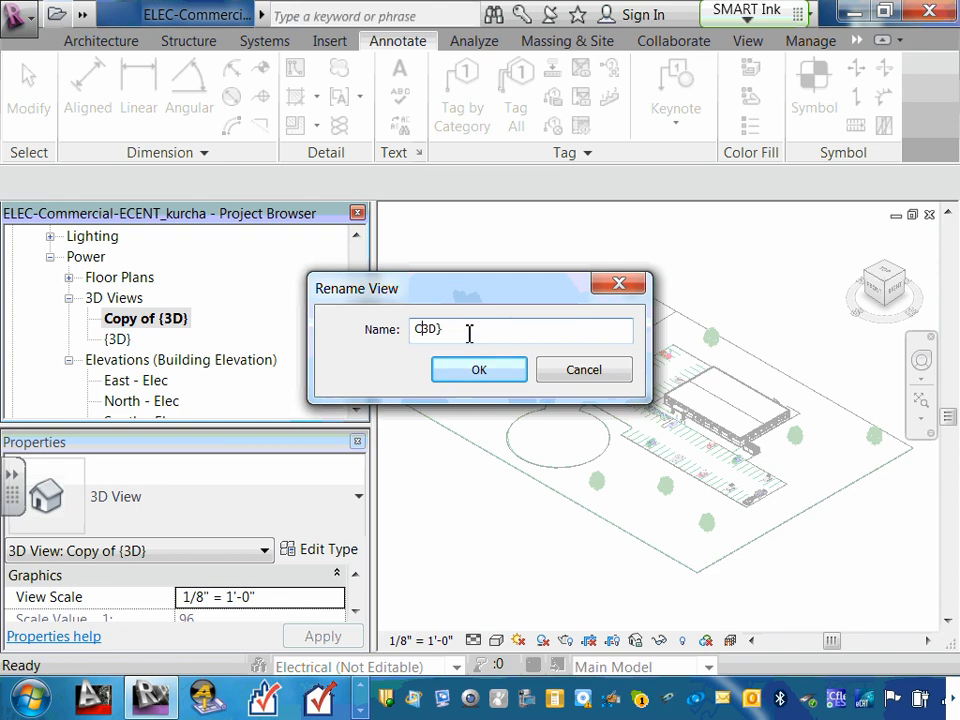
key(BackSpace)
key(Delete)
text(View ()
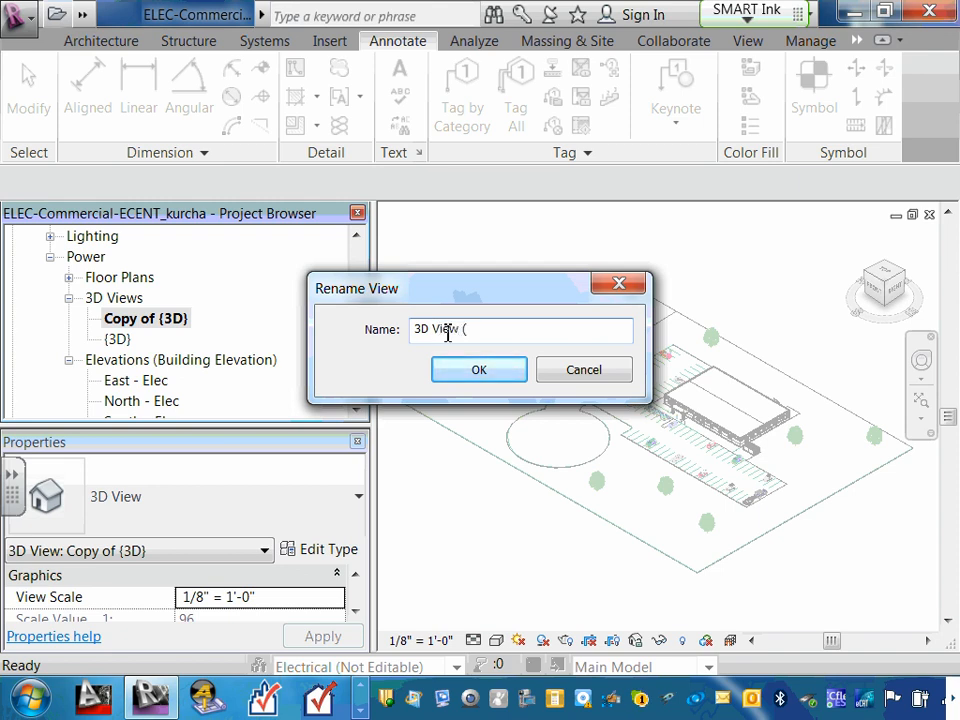
text(E1))
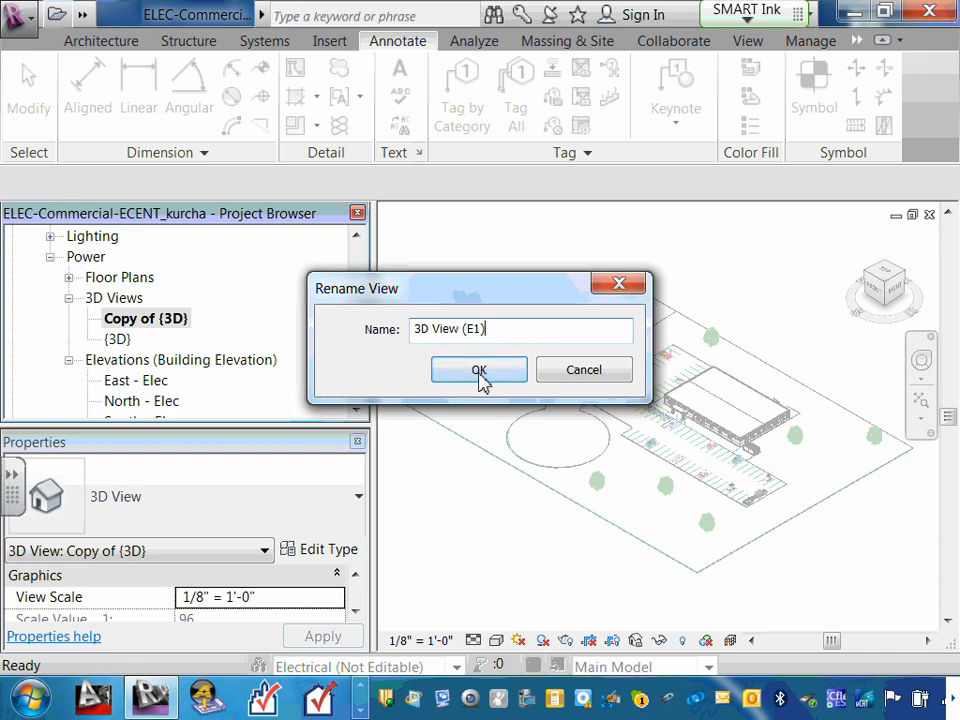
click(479, 370)
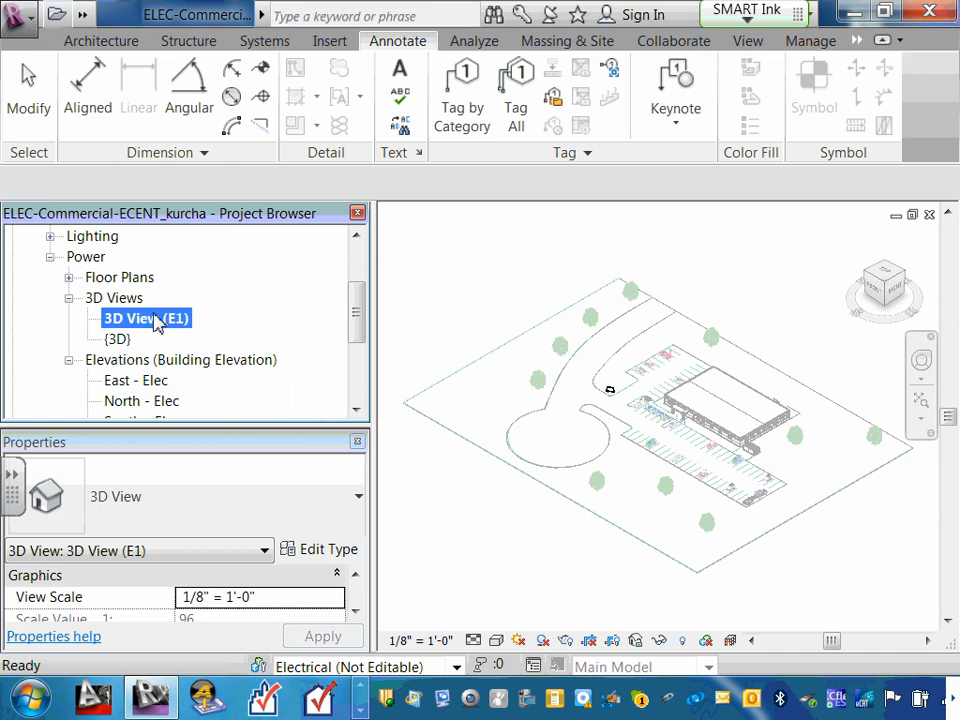
- Try to rename the original {3D} view as x-{3D}
click(138, 340)
click(152, 321)
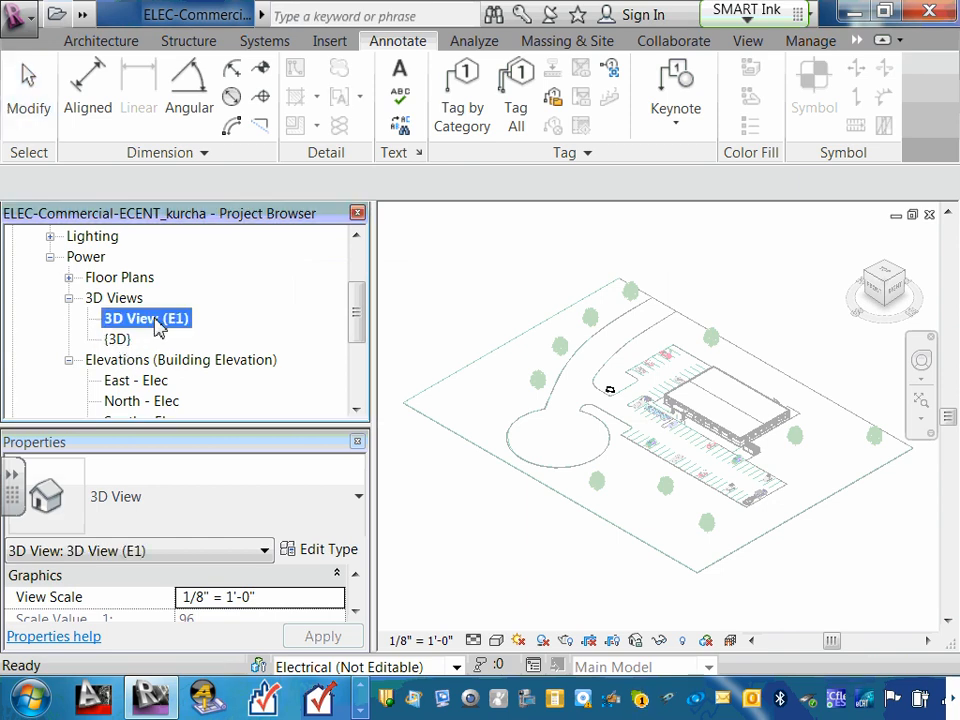
click(118, 341)
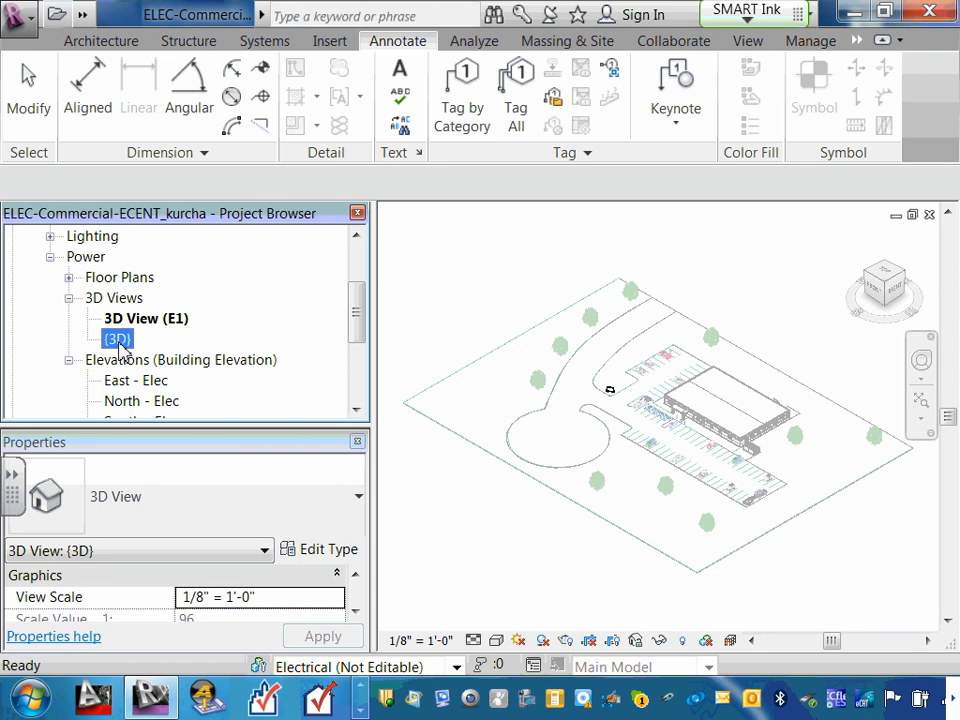
right_click(118, 342)
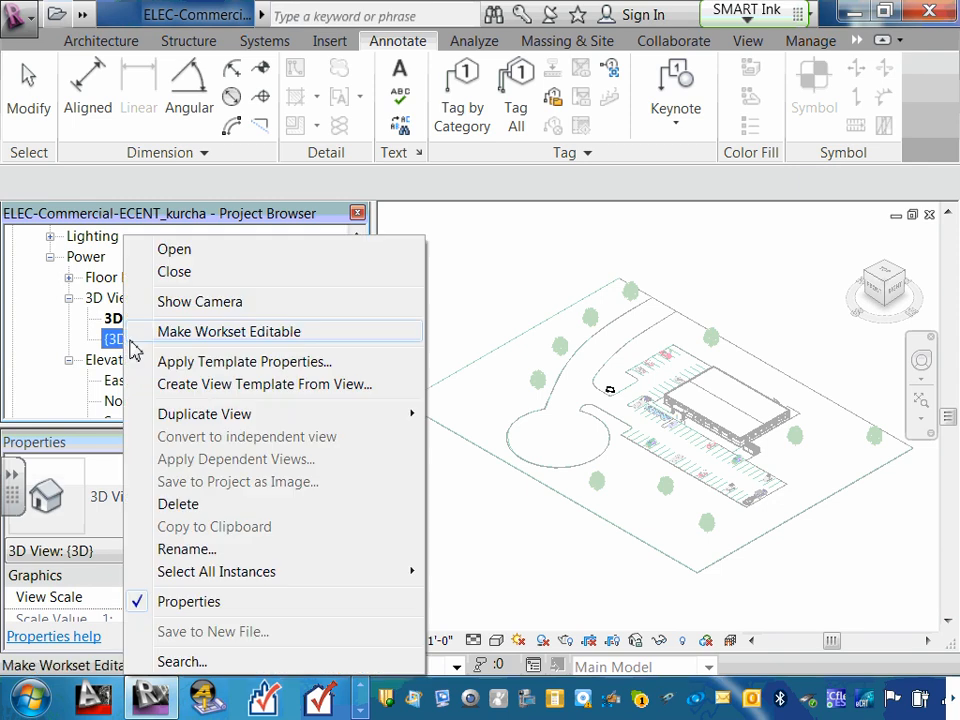
click(190, 549)
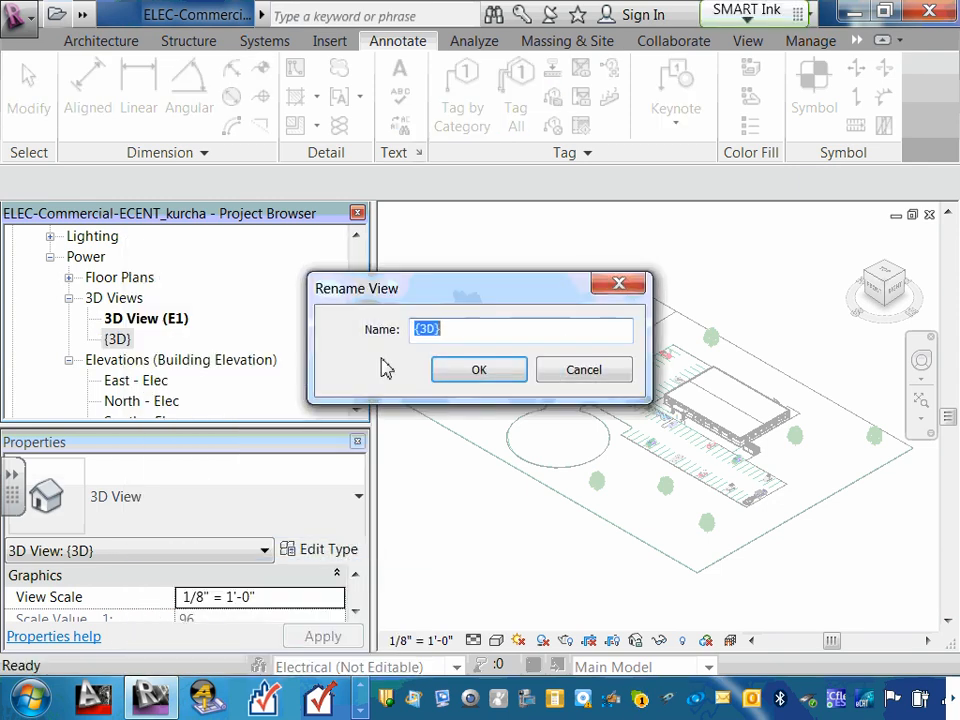
click(420, 333)
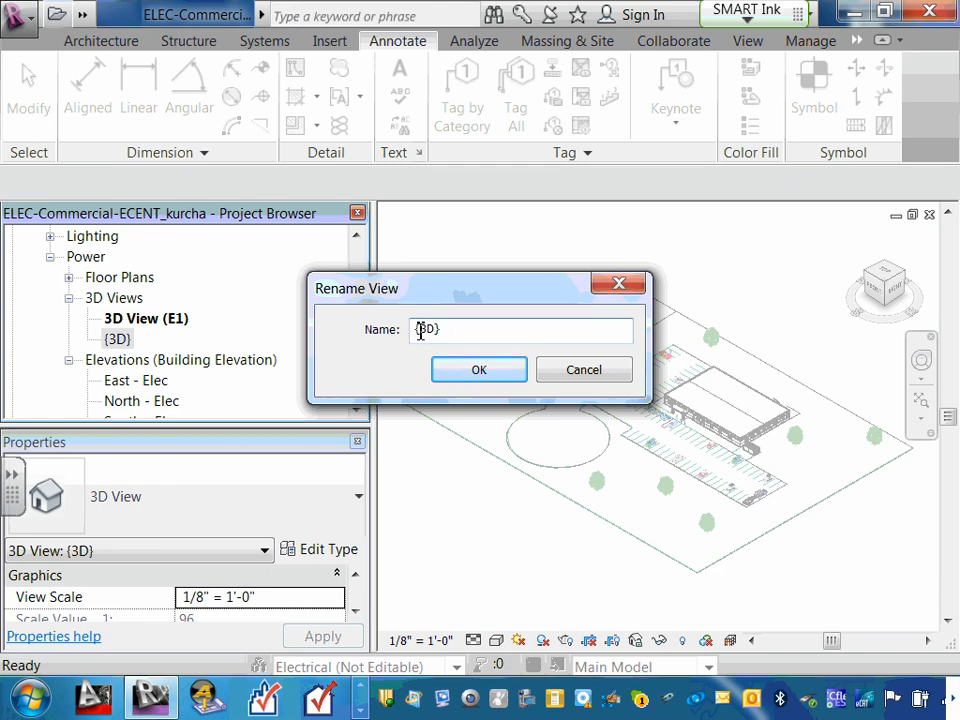
text(x-)
click(488, 376)
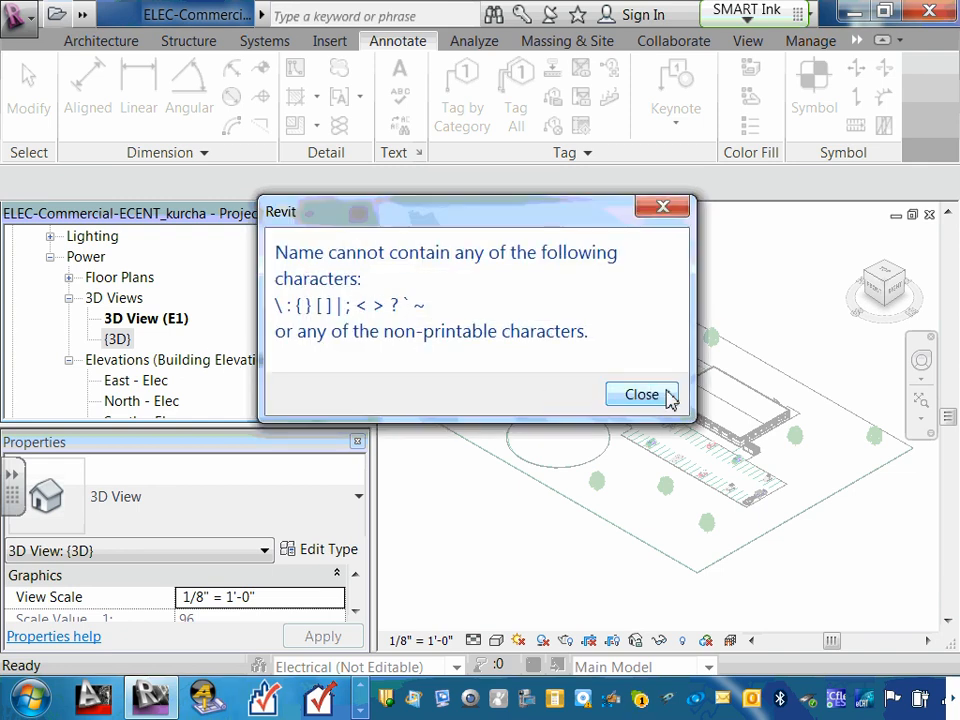
click(670, 398)
click(489, 378)
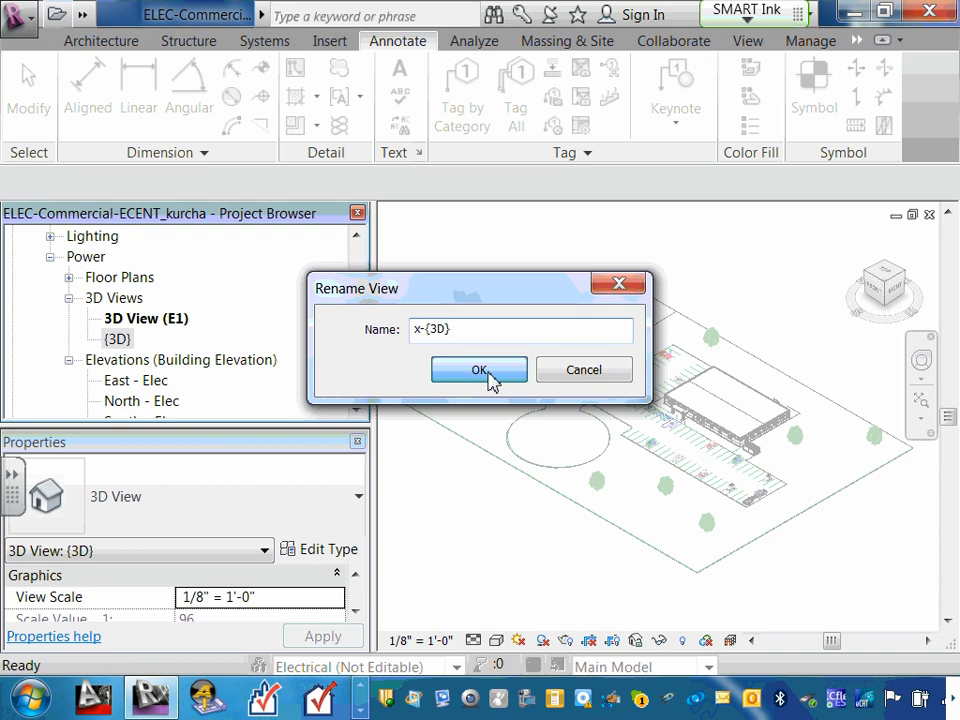
click(639, 393)
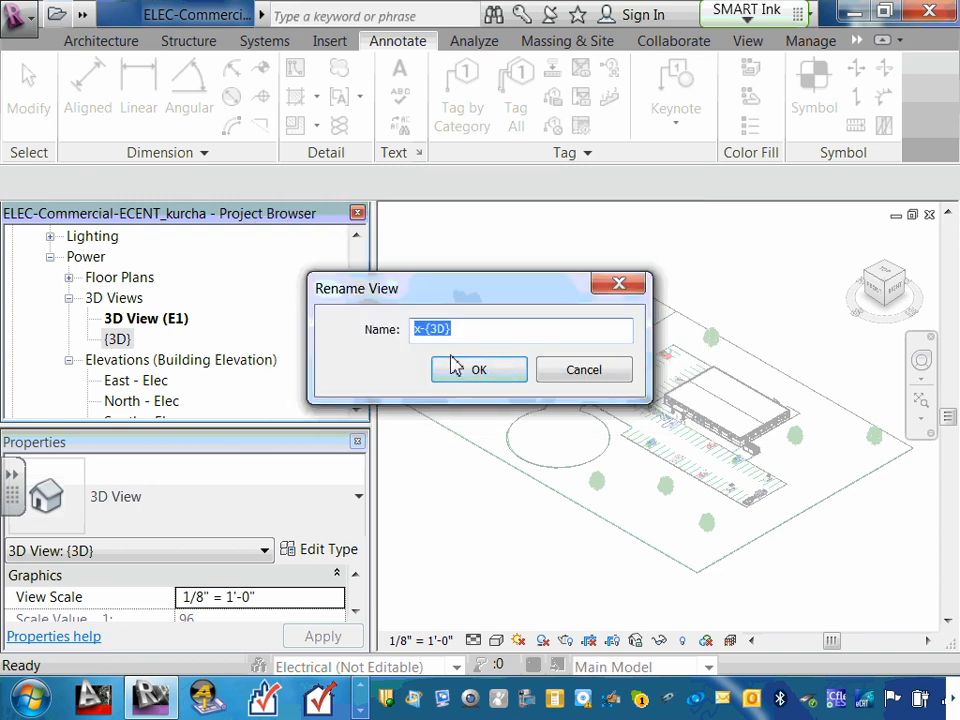
- Try to rename the original {3D} view as x{3D}, without the hyphen
click(431, 329)
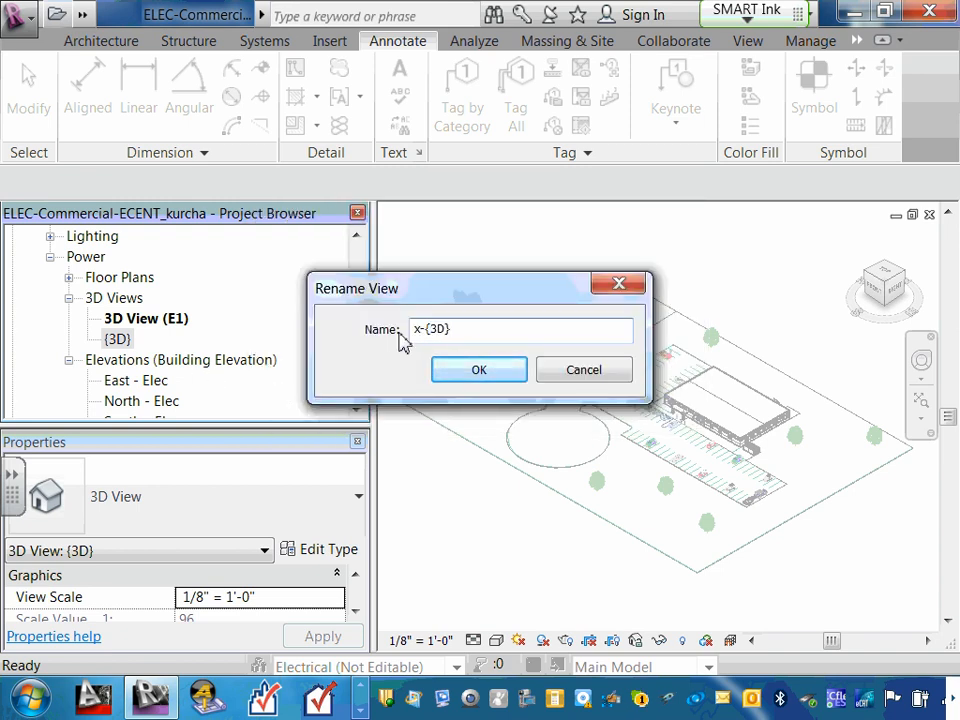
key(BackSpace)
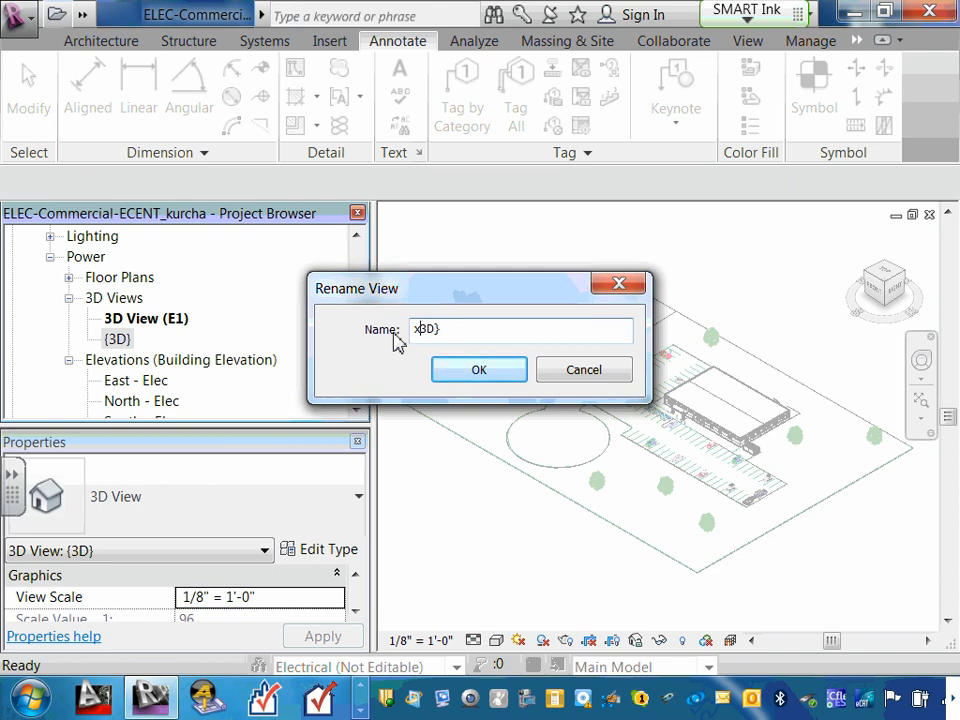
text({)
click(486, 372)
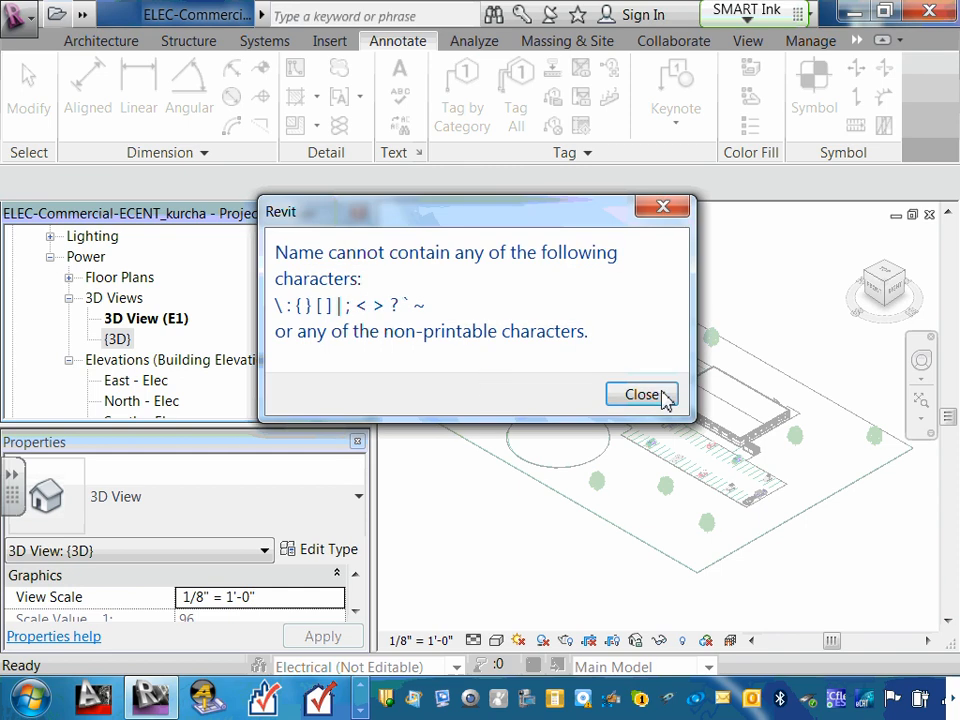
- Correct the name of the {3D} power view by removing the invalid braces, renaming it x-3D
click(668, 397)
click(429, 330)
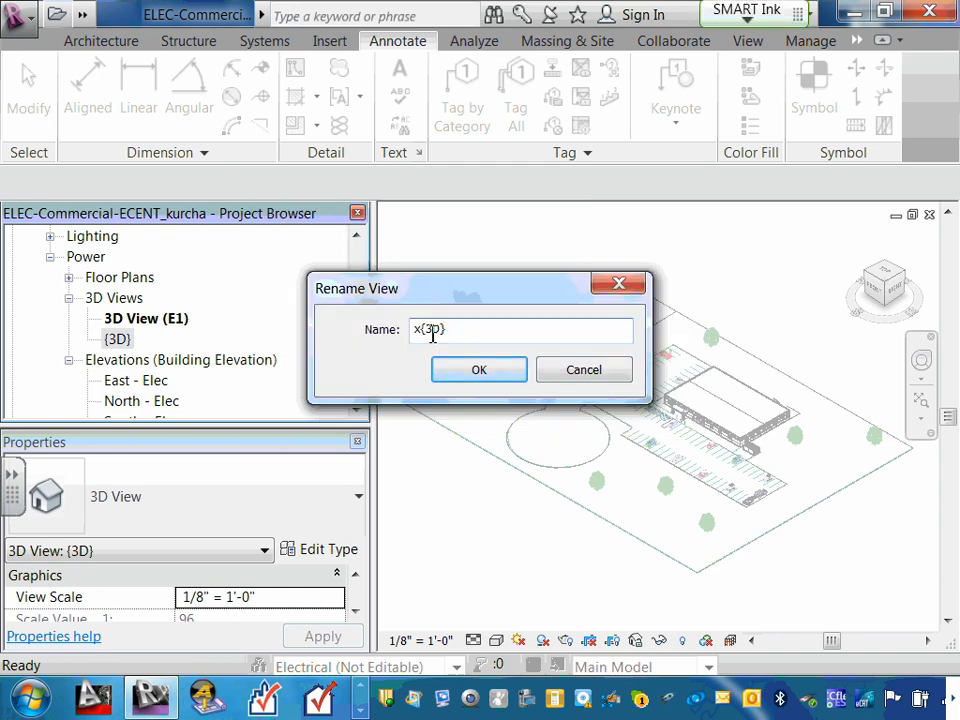
key(BackSpace)
text(-)
click(444, 369)
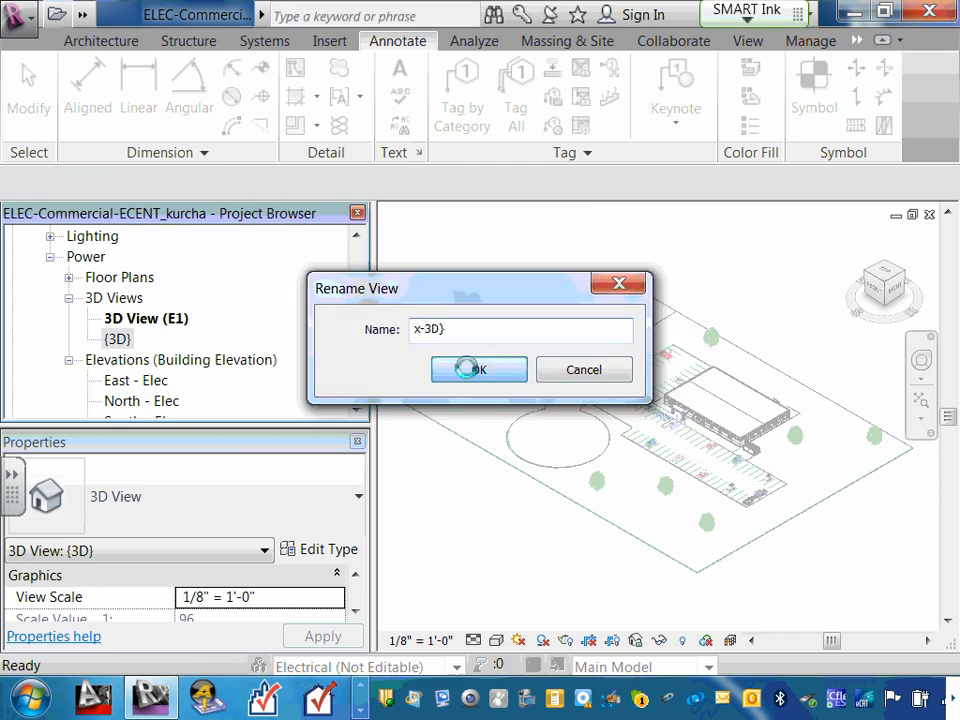
click(672, 398)
click(463, 330)
key(BackSpace)
text())
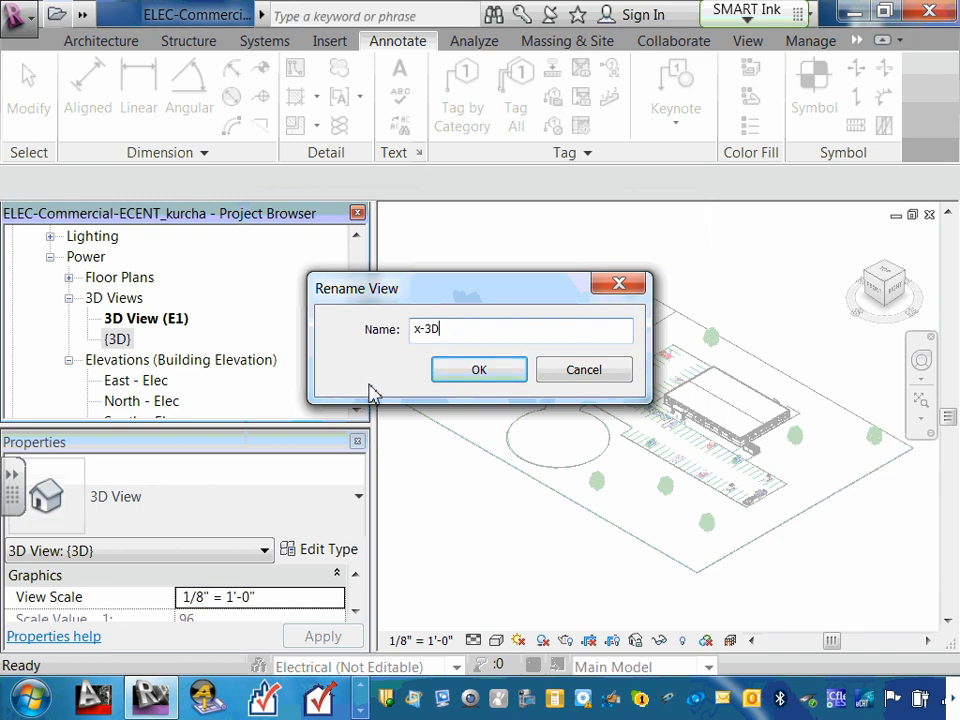
click(470, 372)
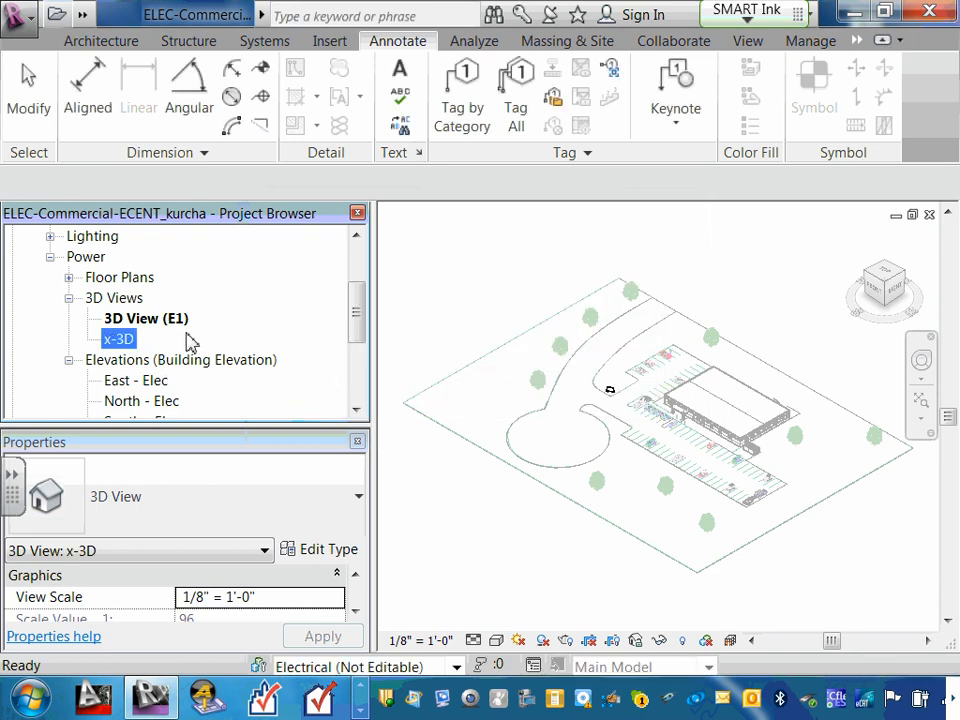
- Collapse the Power views, expand the list of sheets and open sheet E1 - TITLE SHEET
click(170, 321)
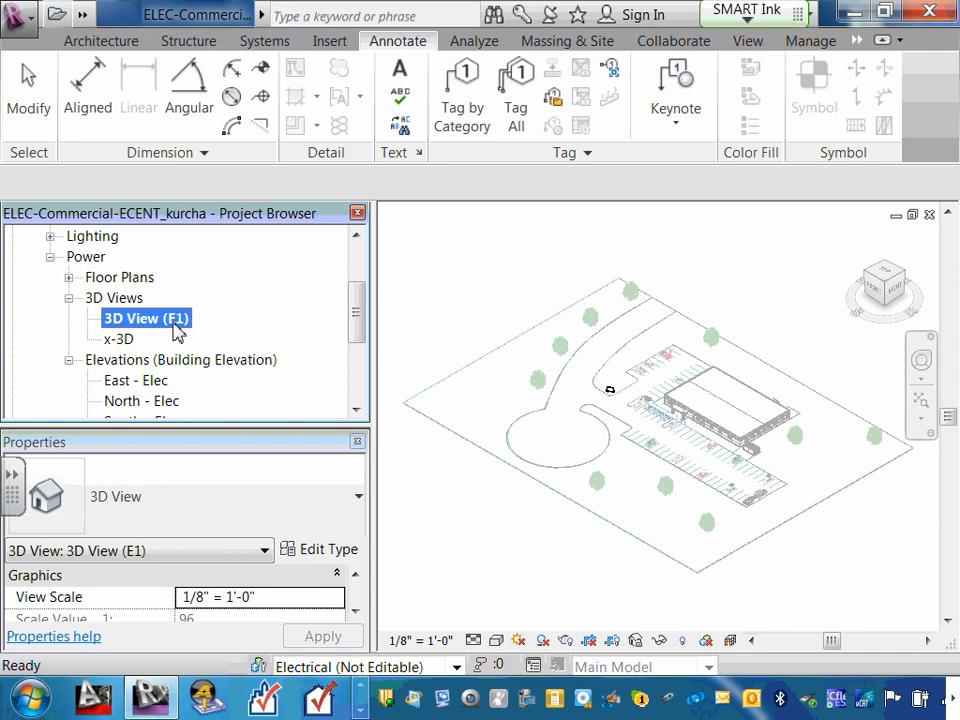
click(68, 298)
click(68, 318)
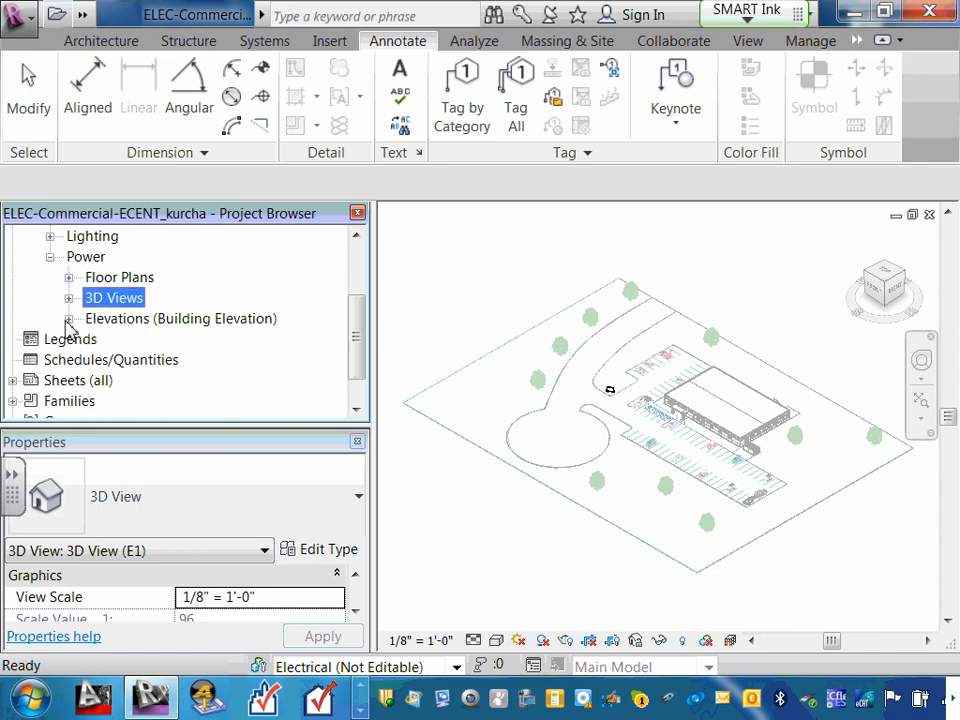
click(50, 257)
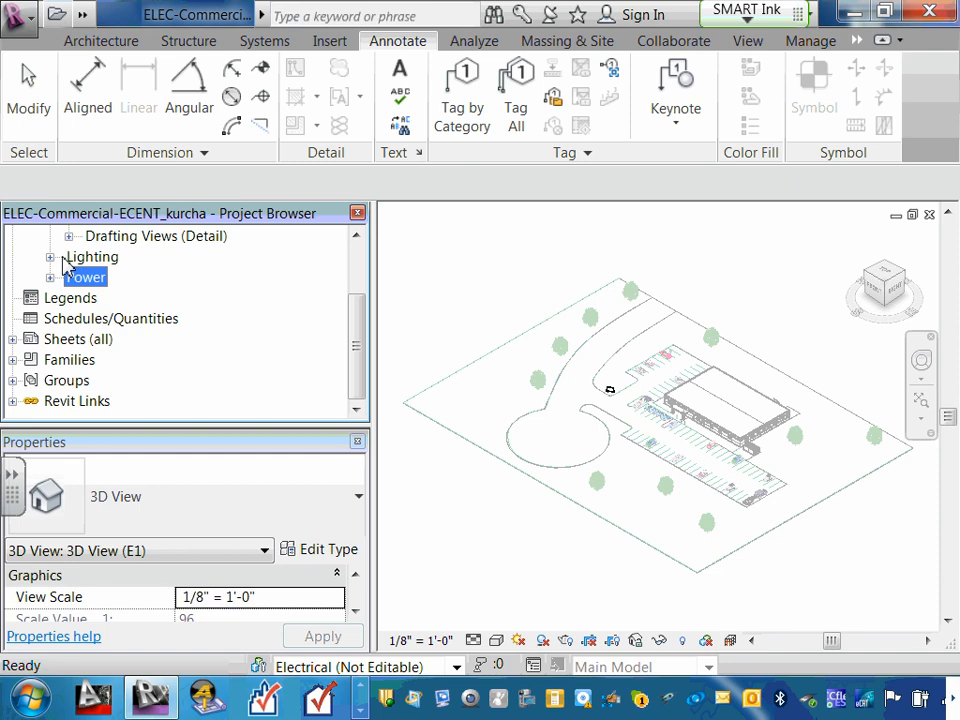
click(12, 340)
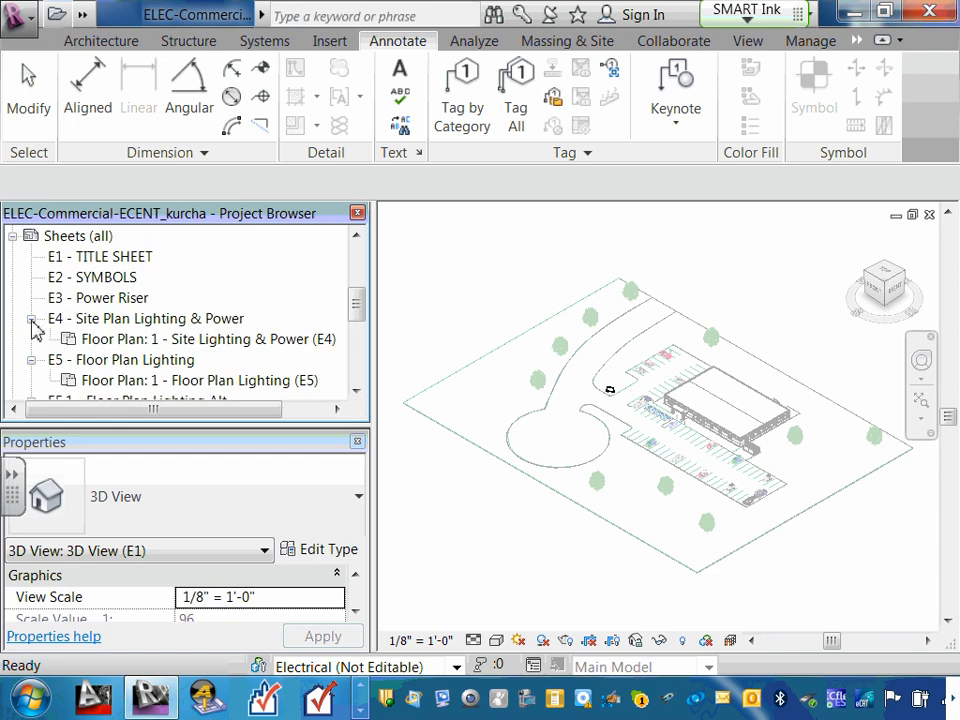
click(31, 318)
double_click(130, 258)
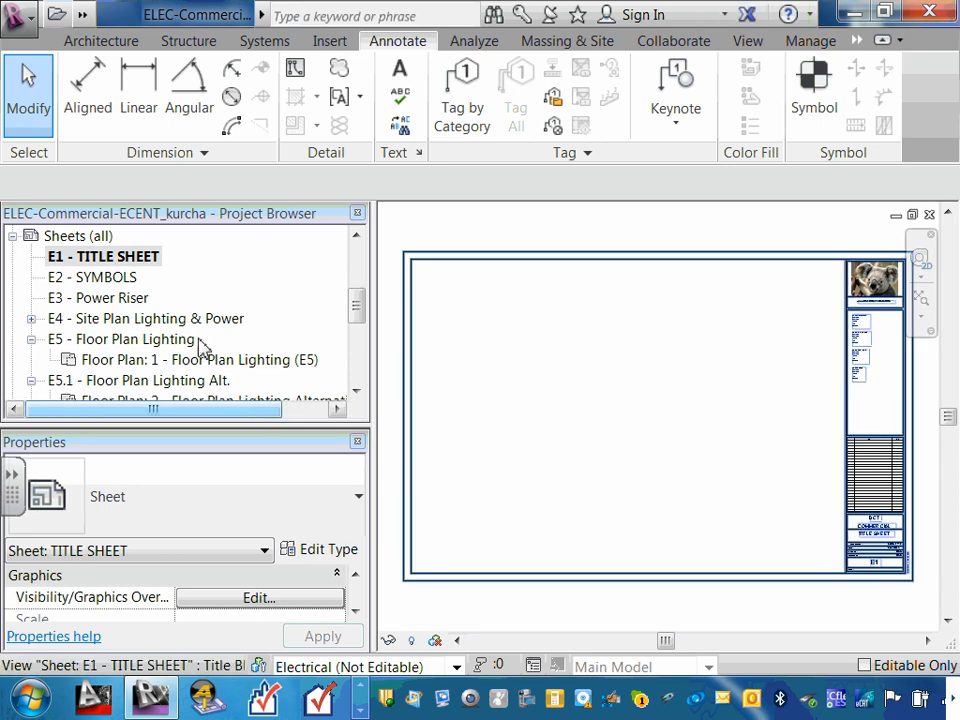
- Add the view 3D View (E1) to the title sheet and place it in the middle of the drawing area
right_click(127, 259)
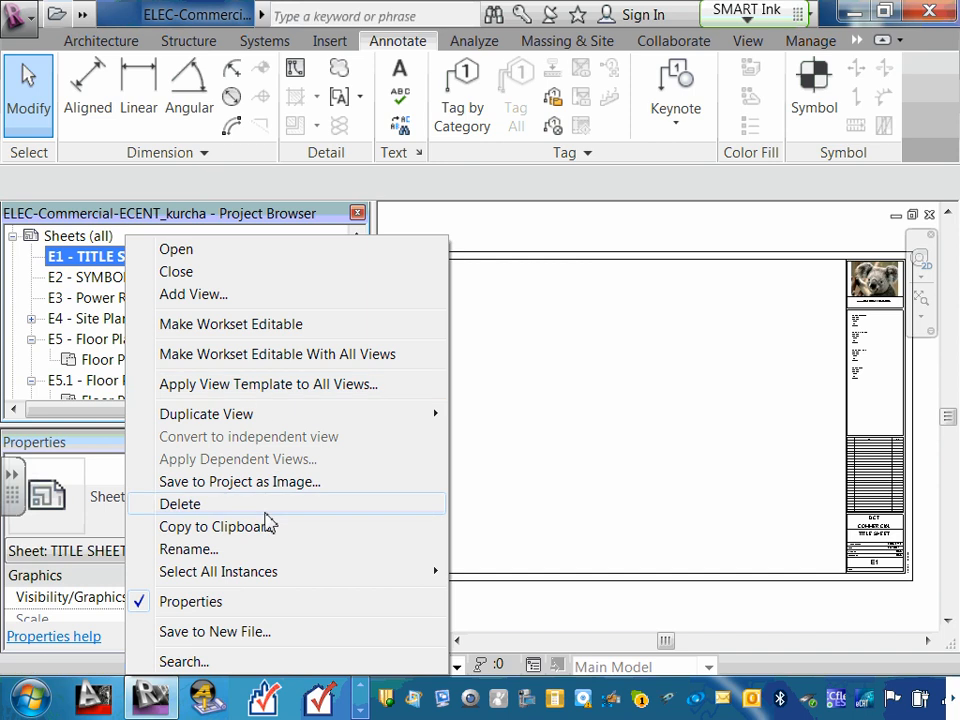
mouse_move(240, 418)
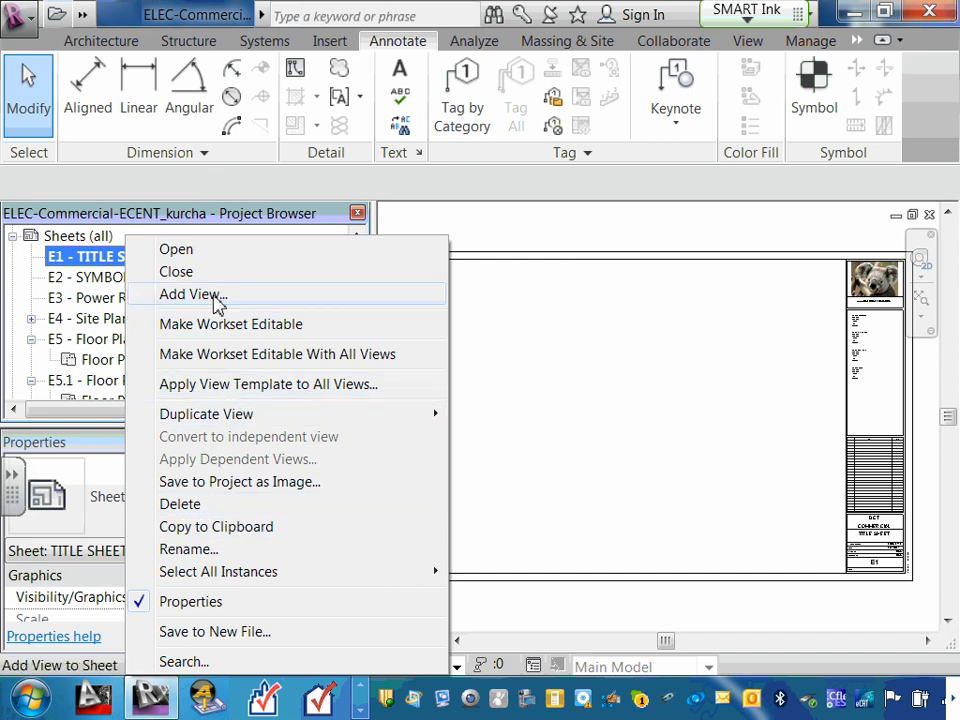
click(214, 298)
click(463, 306)
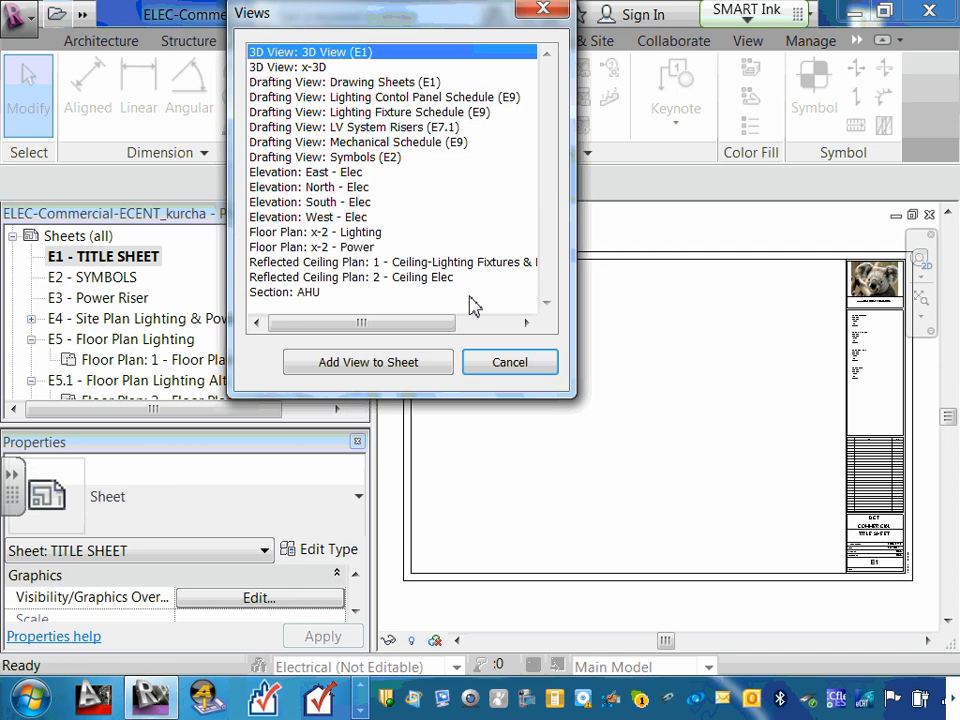
drag(400, 26, 557, 106)
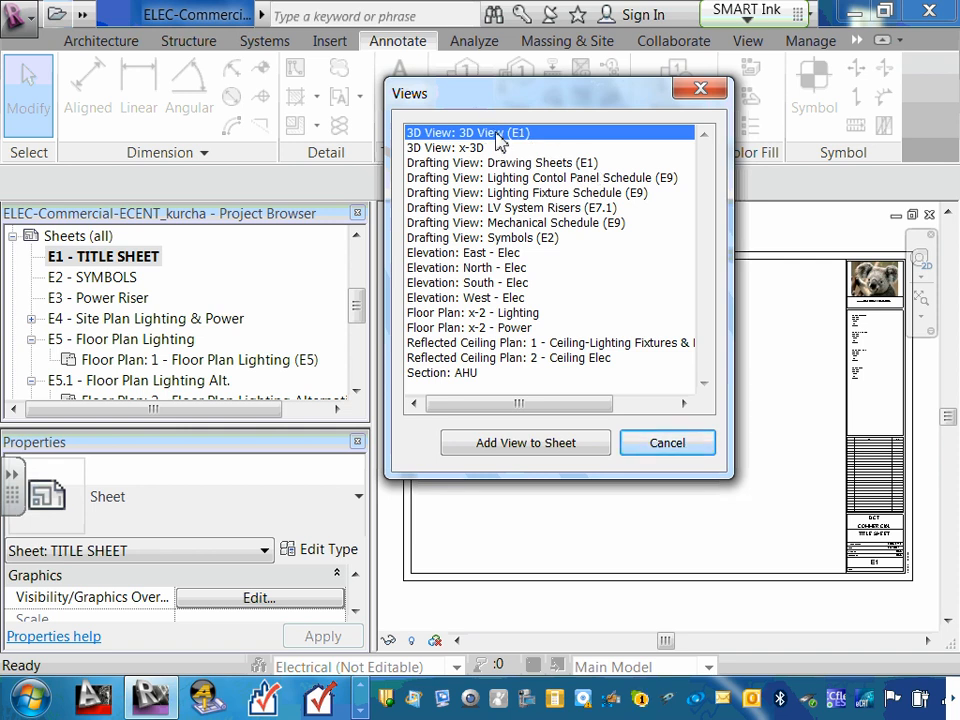
click(536, 447)
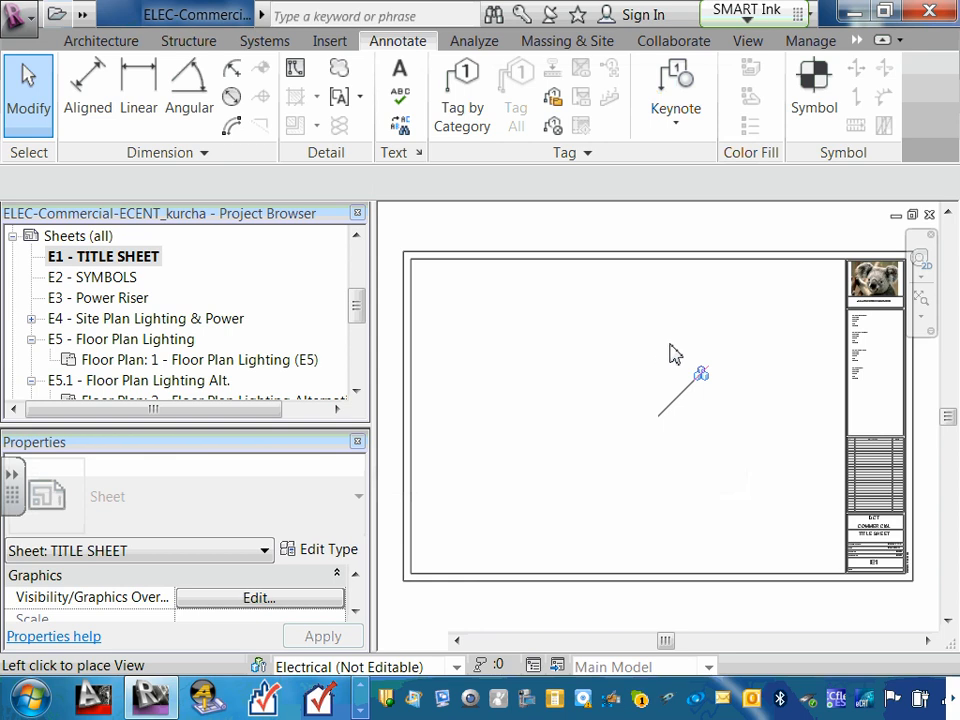
click(643, 378)
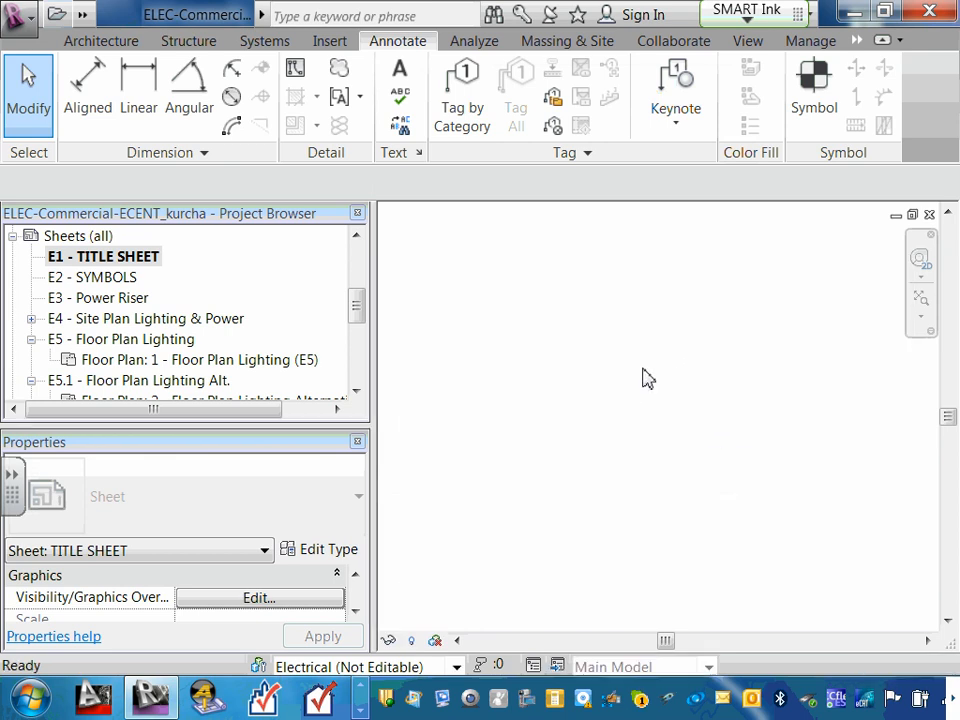
scroll(643, 372, down, 2)
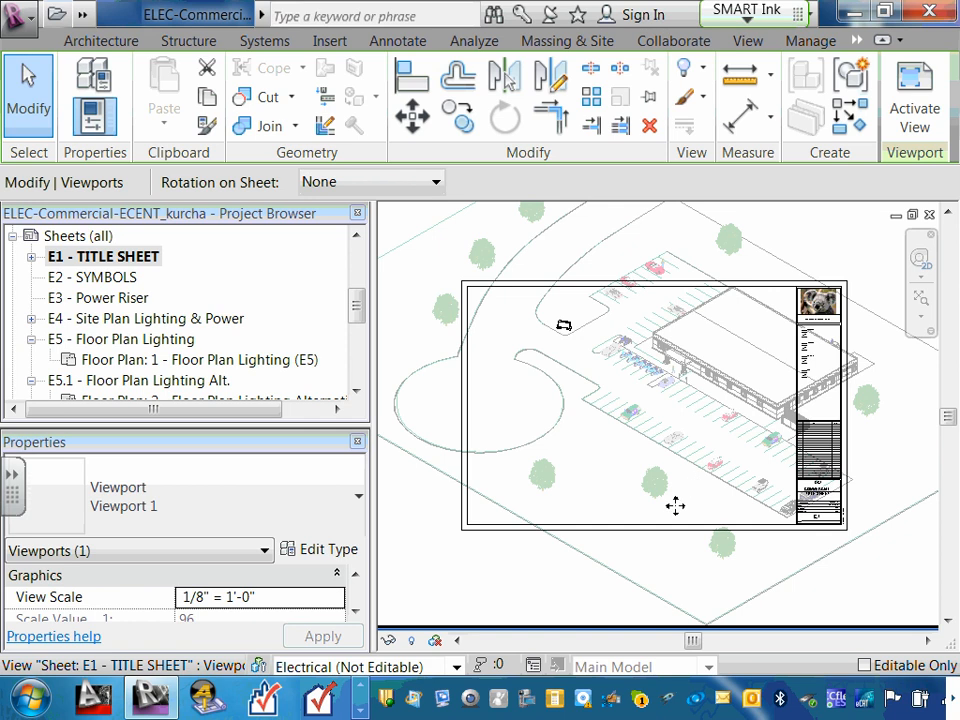
- Try a scale of 3/16" = 1'-0" for 3D View (E1) and check its fit on the title sheet
click(31, 258)
double_click(86, 278)
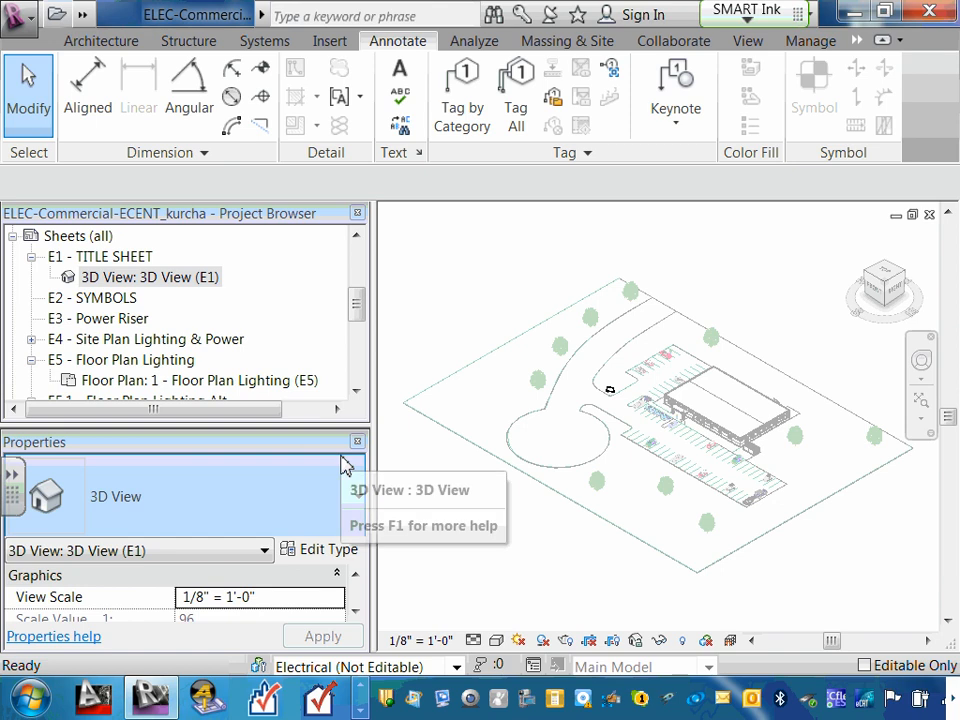
click(433, 641)
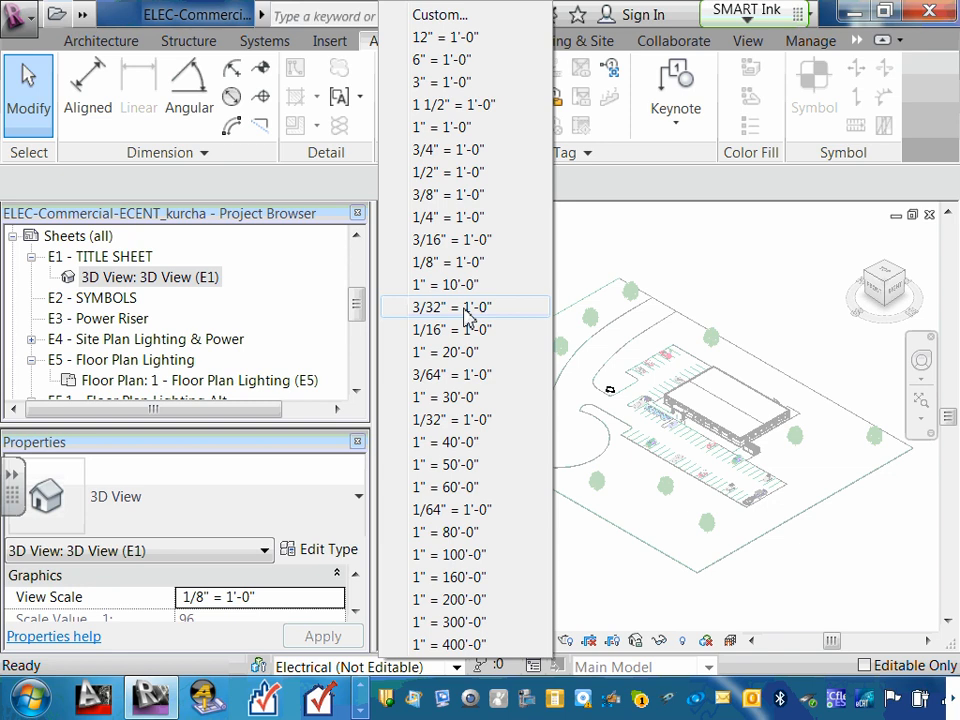
click(467, 245)
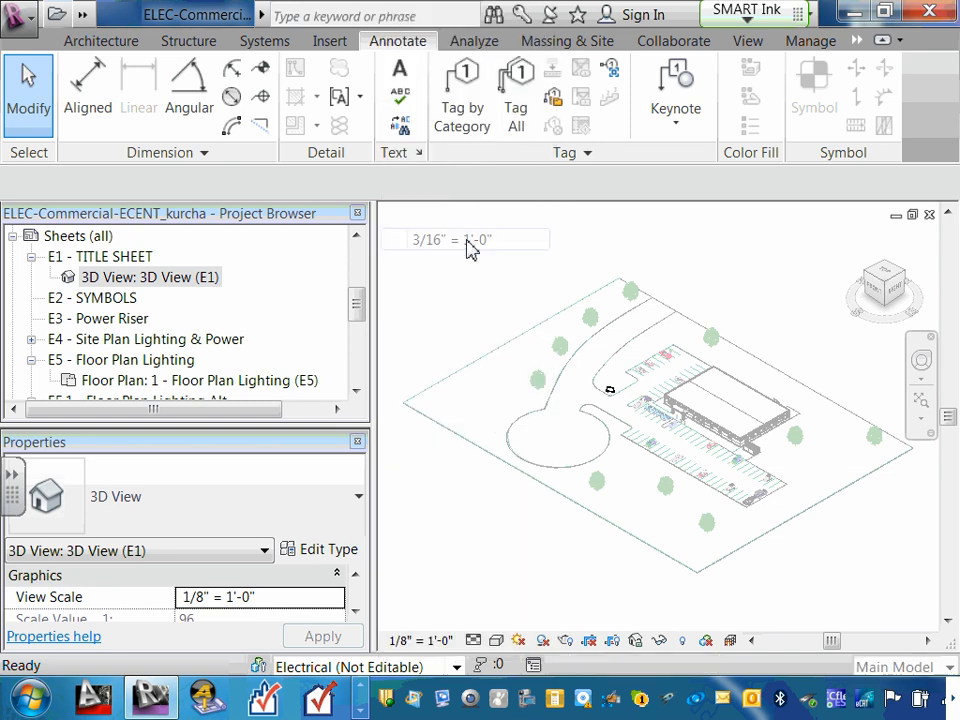
double_click(127, 257)
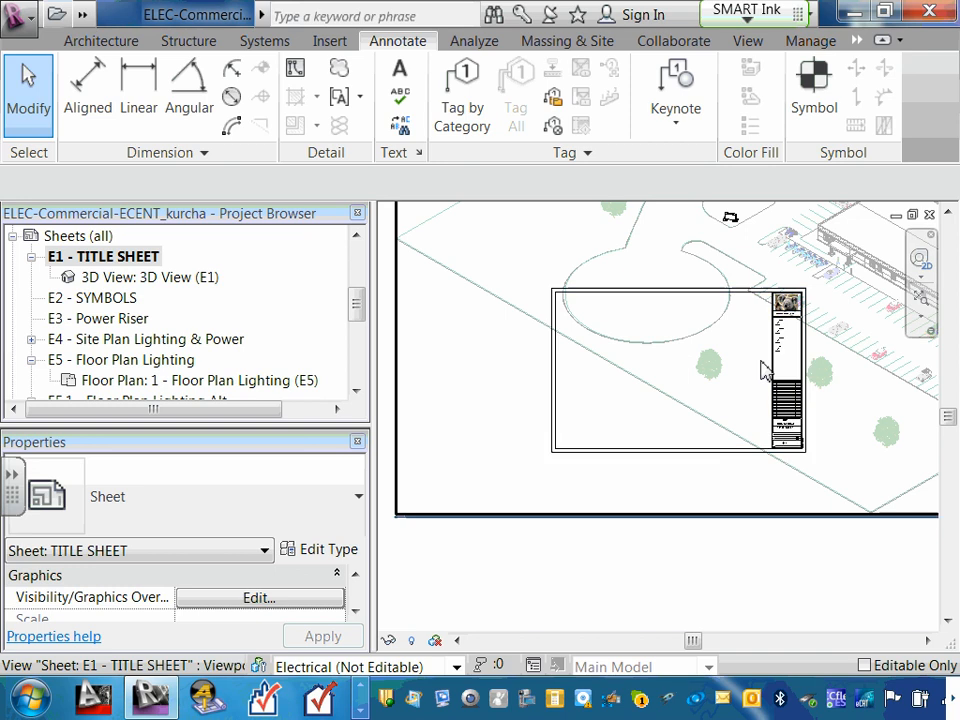
scroll(786, 534, down, 3)
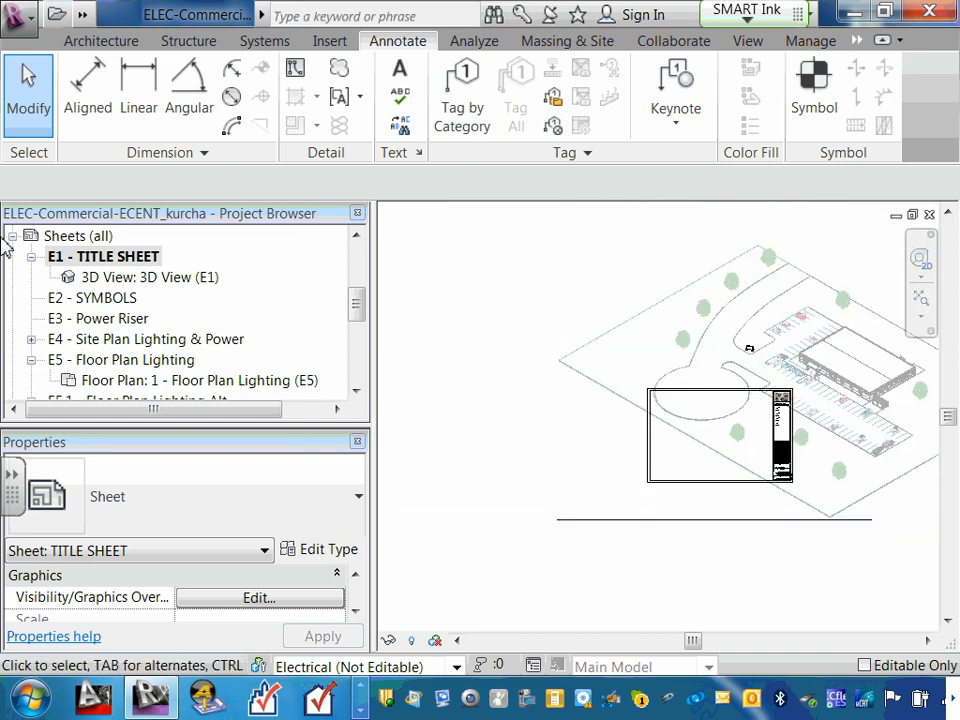
- Try a scale of 3/32" = 1'-0" for 3D View (E1) and return to the title sheet
double_click(124, 275)
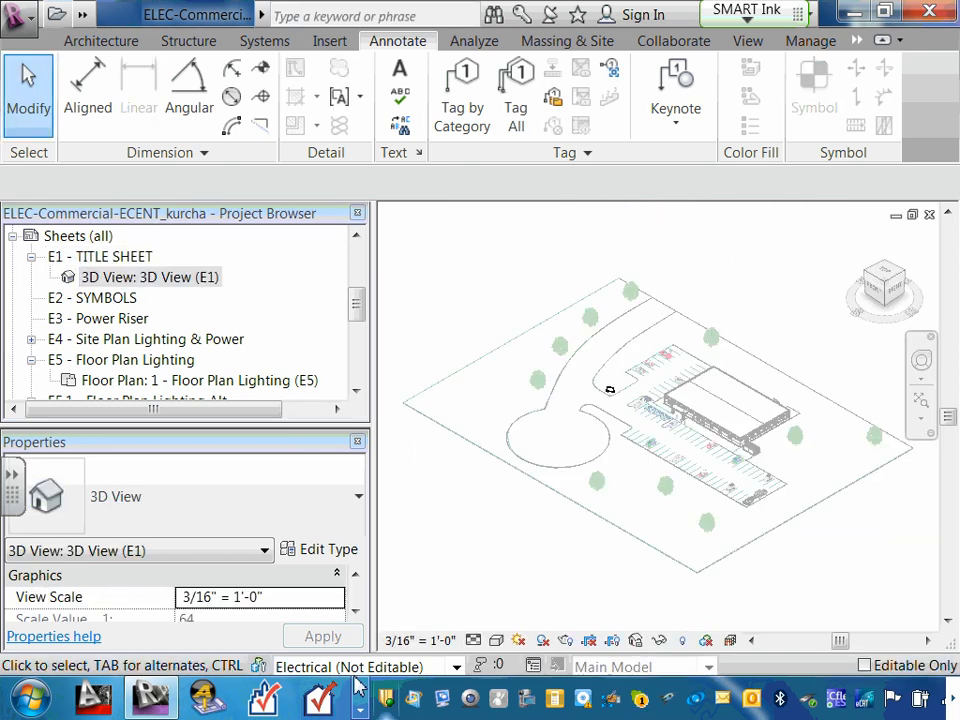
click(335, 600)
click(440, 643)
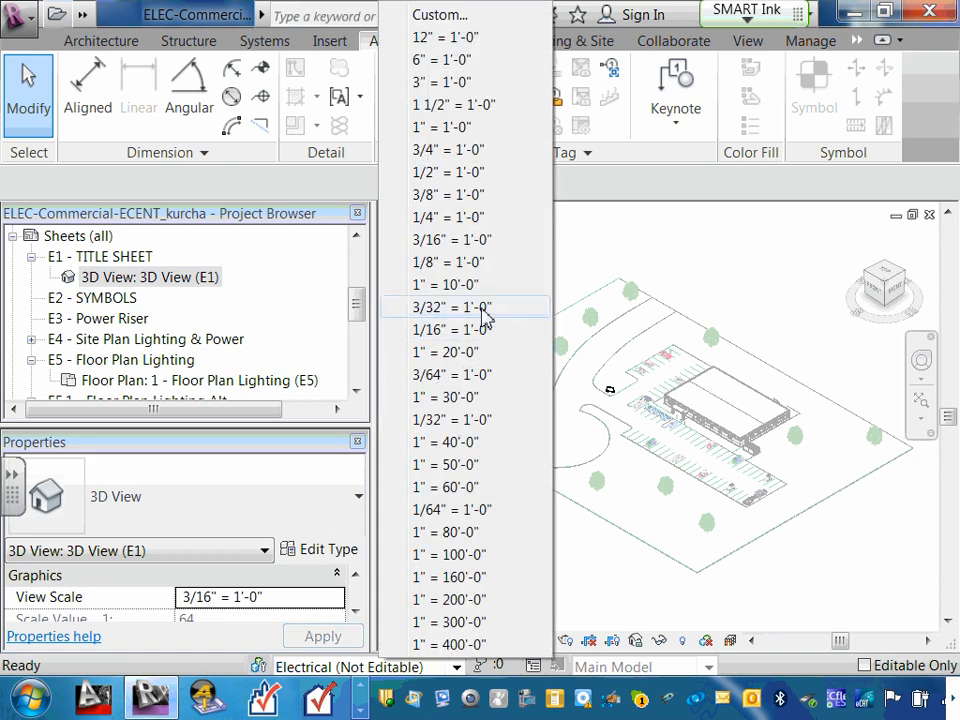
click(484, 316)
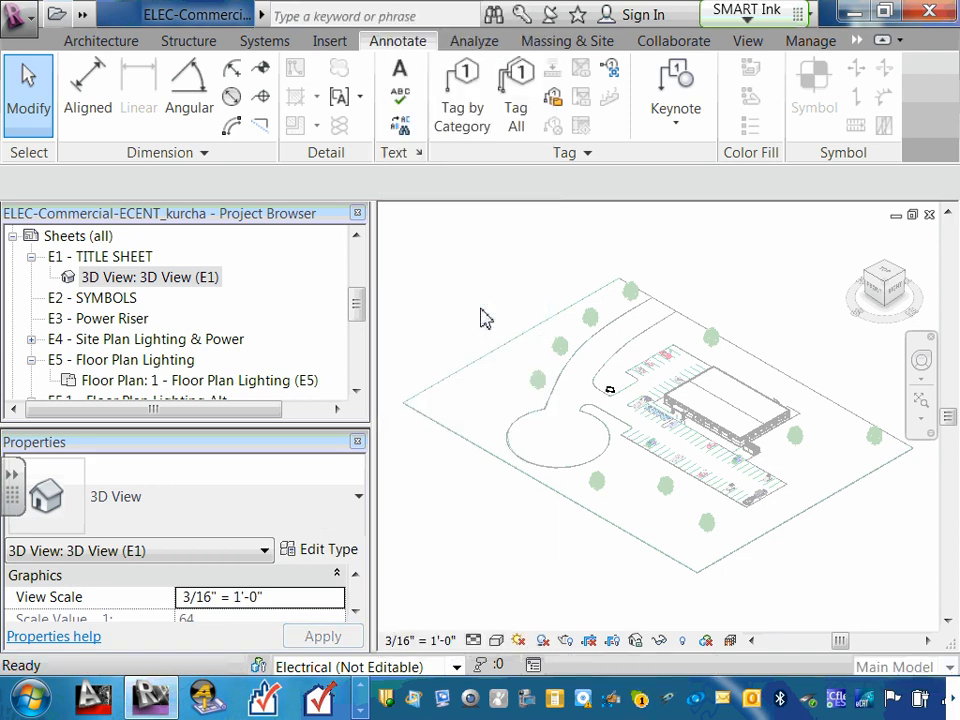
double_click(100, 257)
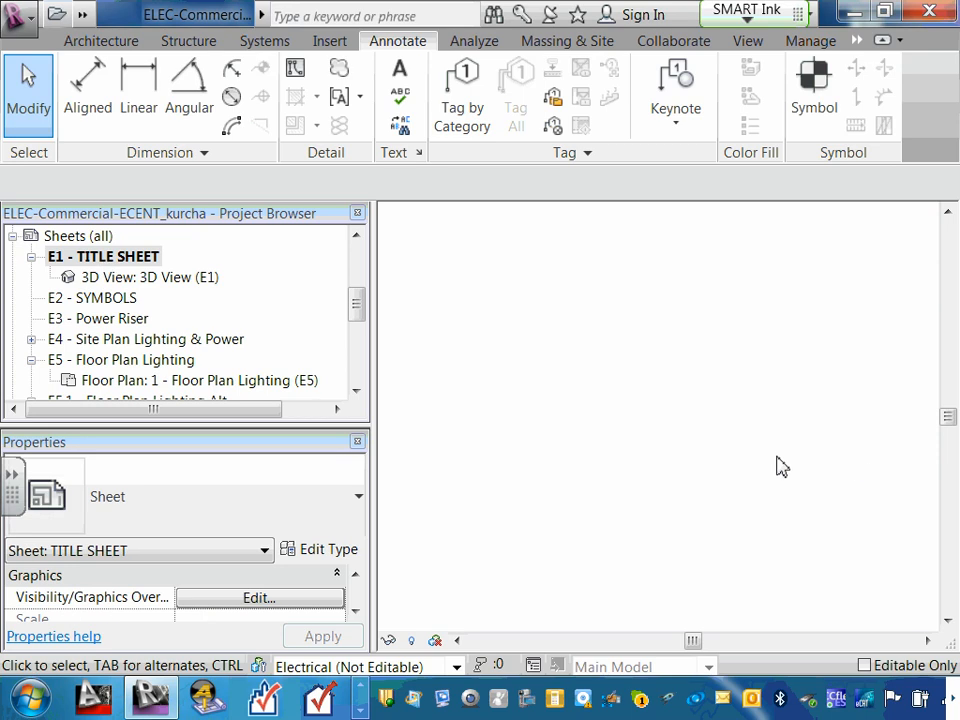
- Set the scale of 3D View (E1) to 3/64" = 1'-0" and reopen the title sheet
double_click(100, 279)
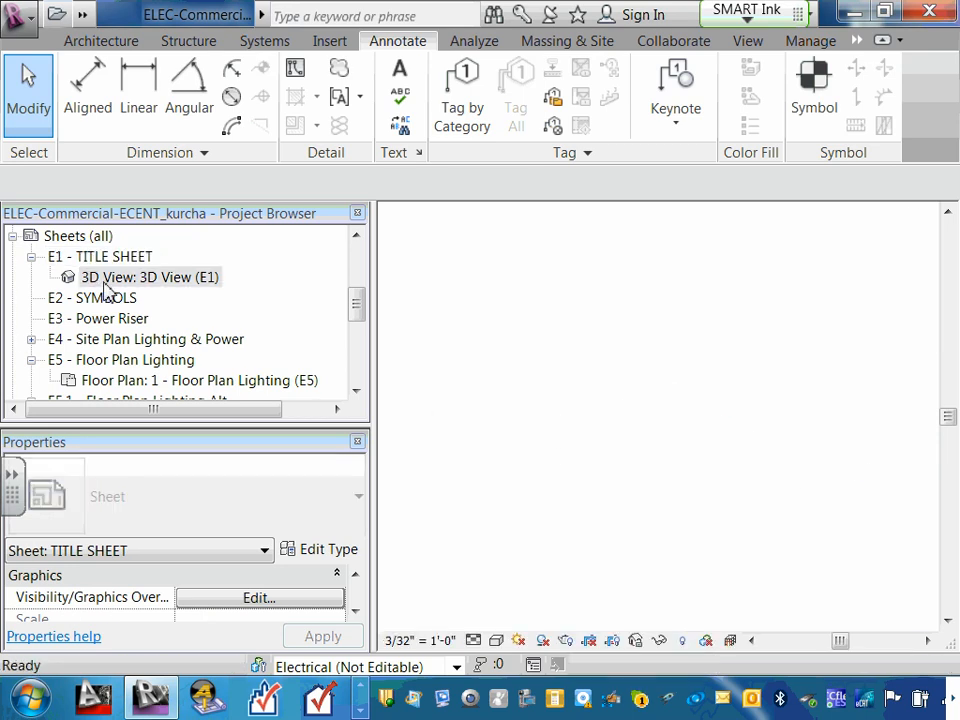
click(422, 644)
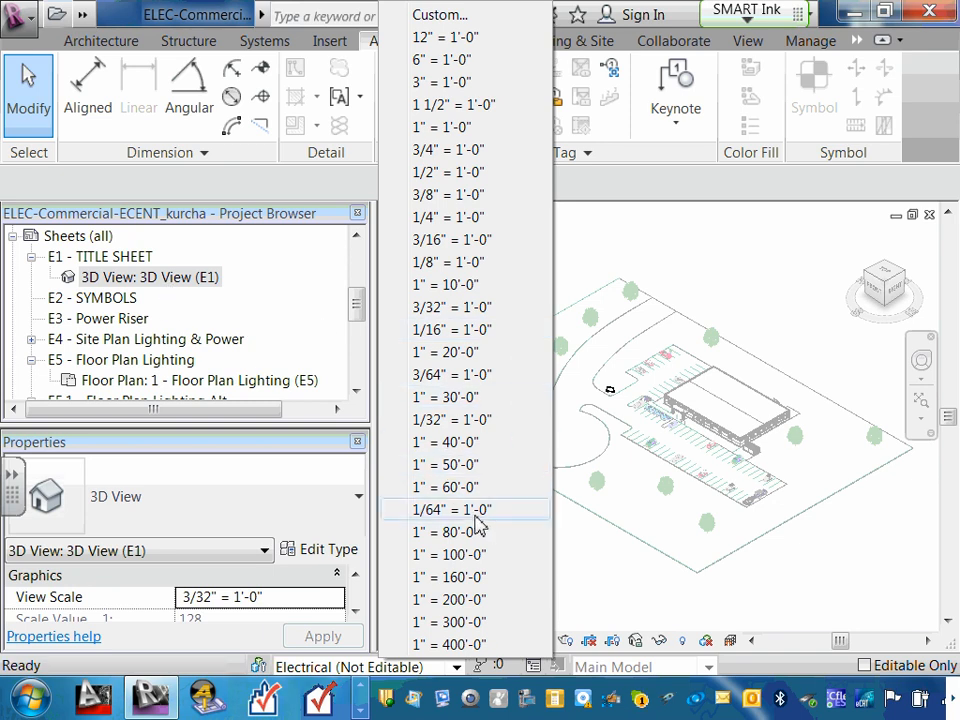
click(461, 376)
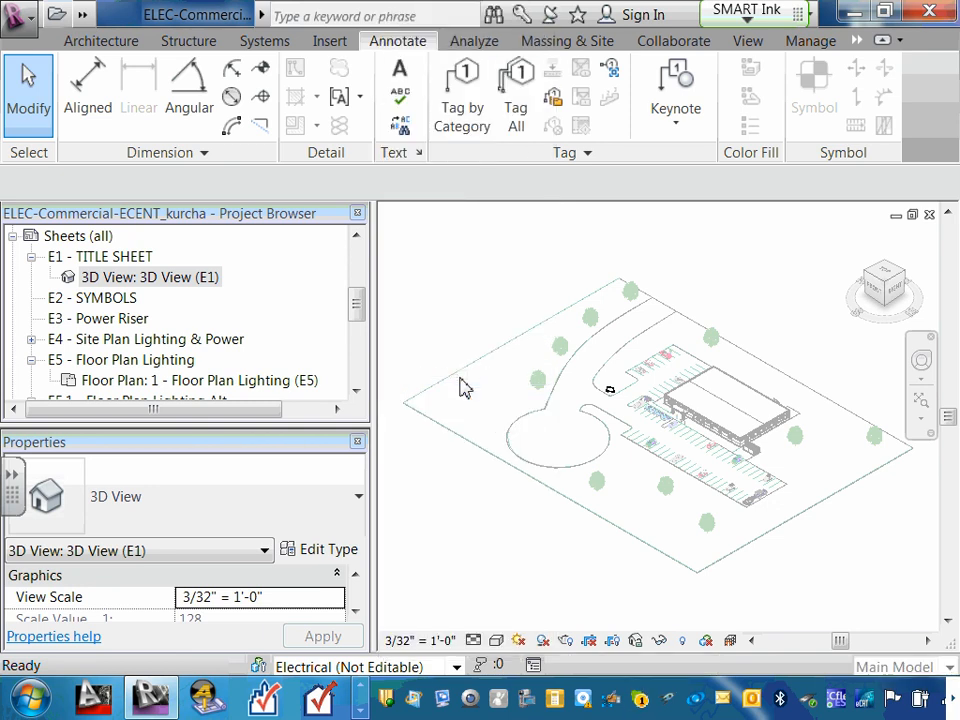
double_click(118, 258)
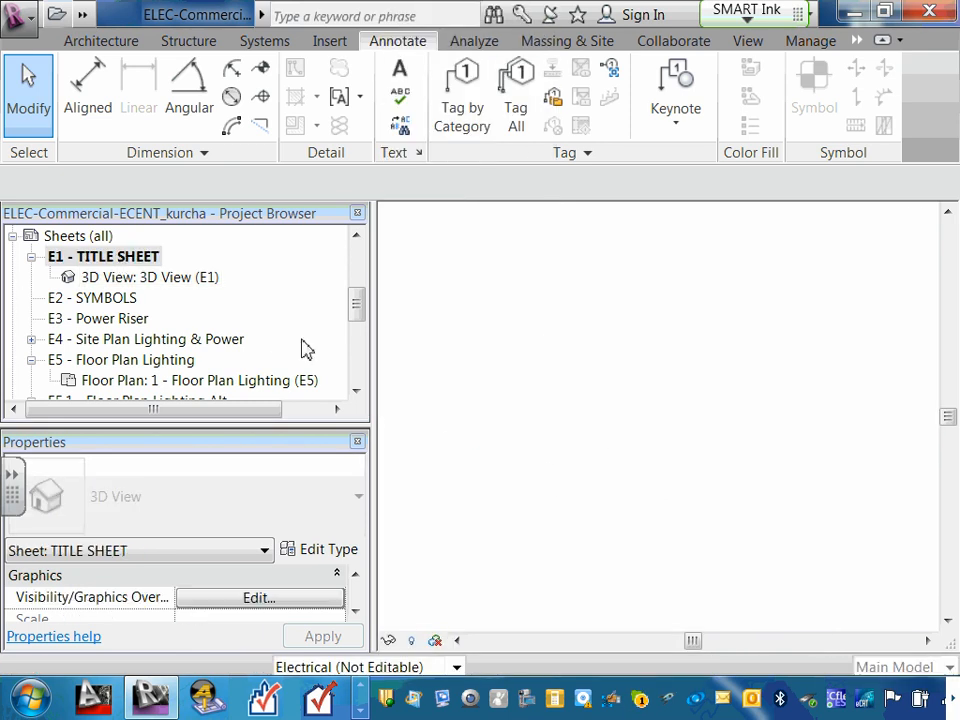
- Move the 3D viewport inside the title sheet's border, beside the title block
drag(612, 498, 703, 440)
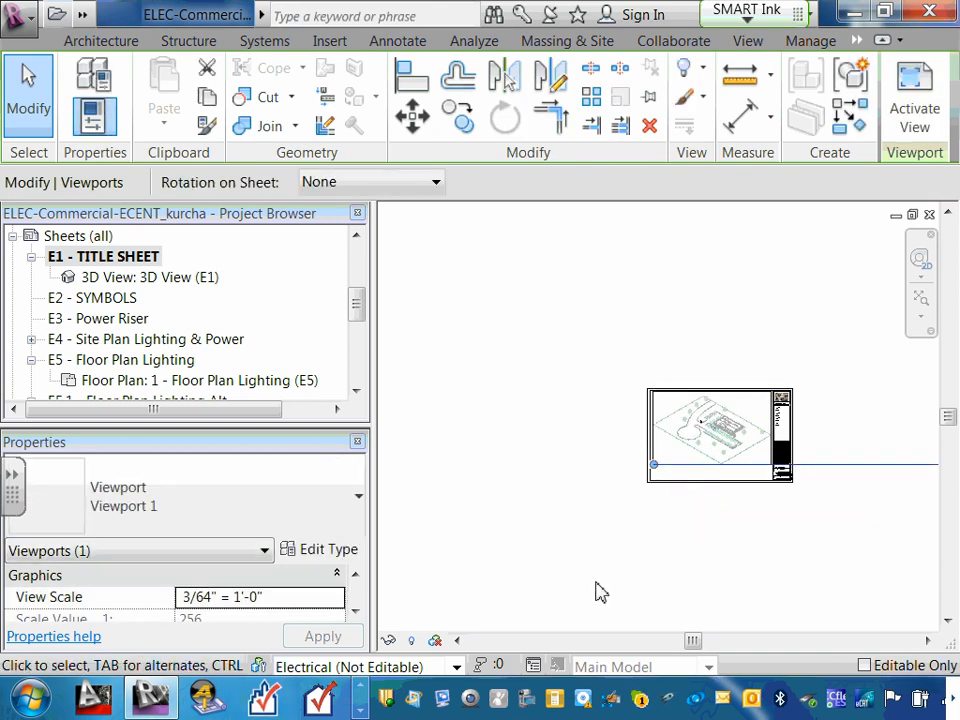
click(818, 530)
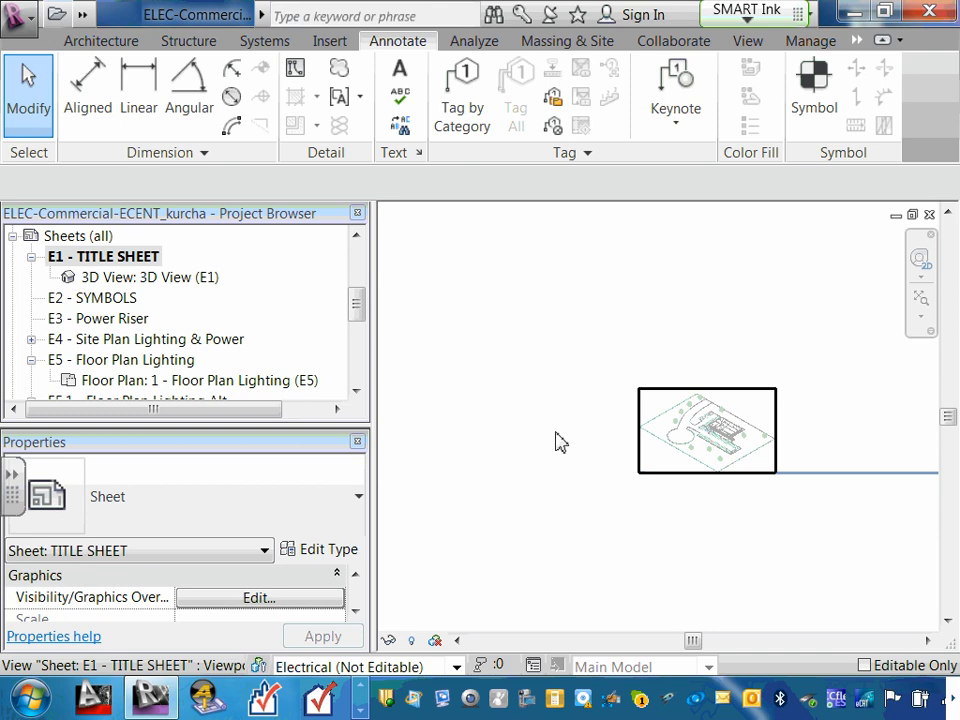
scroll(600, 460, up, 3)
scroll(587, 453, down, 3)
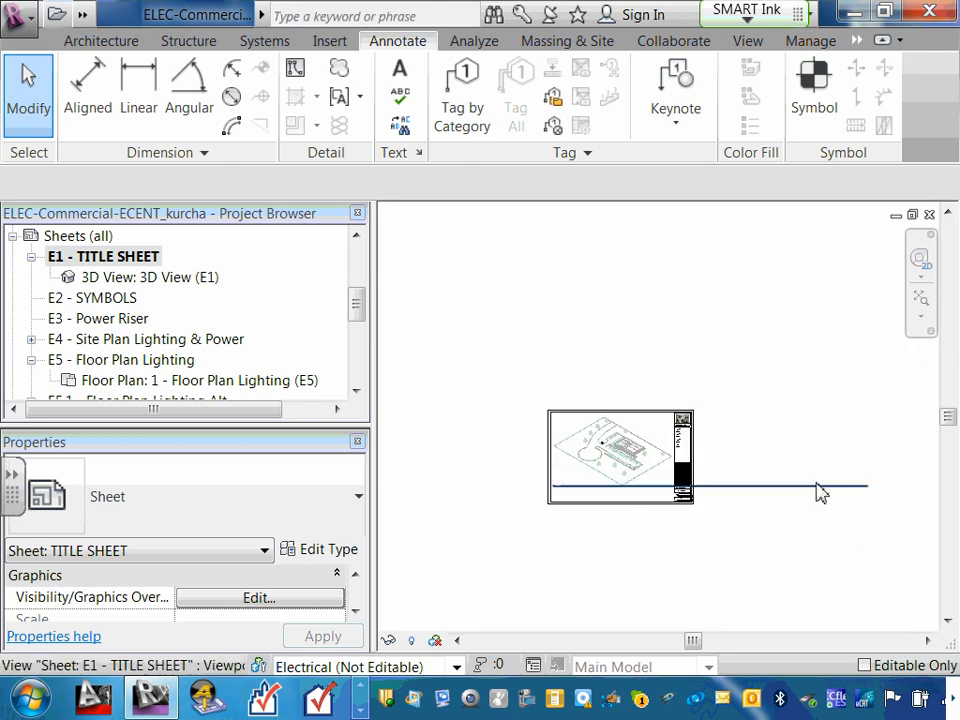
- Move the 3D viewport's title line down below the title sheet's border
click(820, 489)
drag(814, 489, 812, 553)
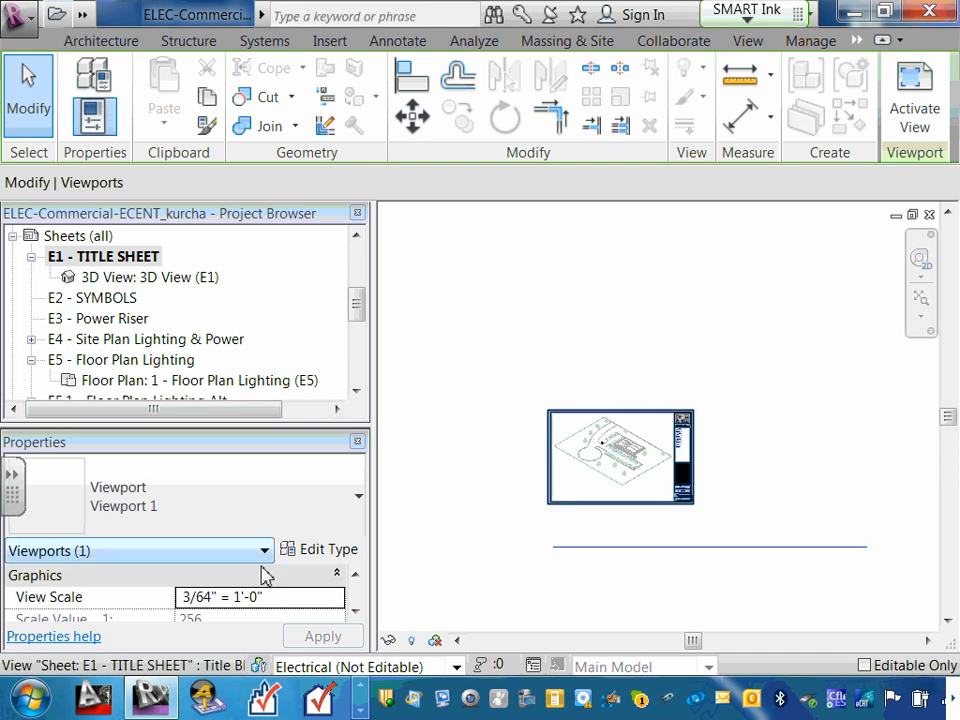
click(437, 377)
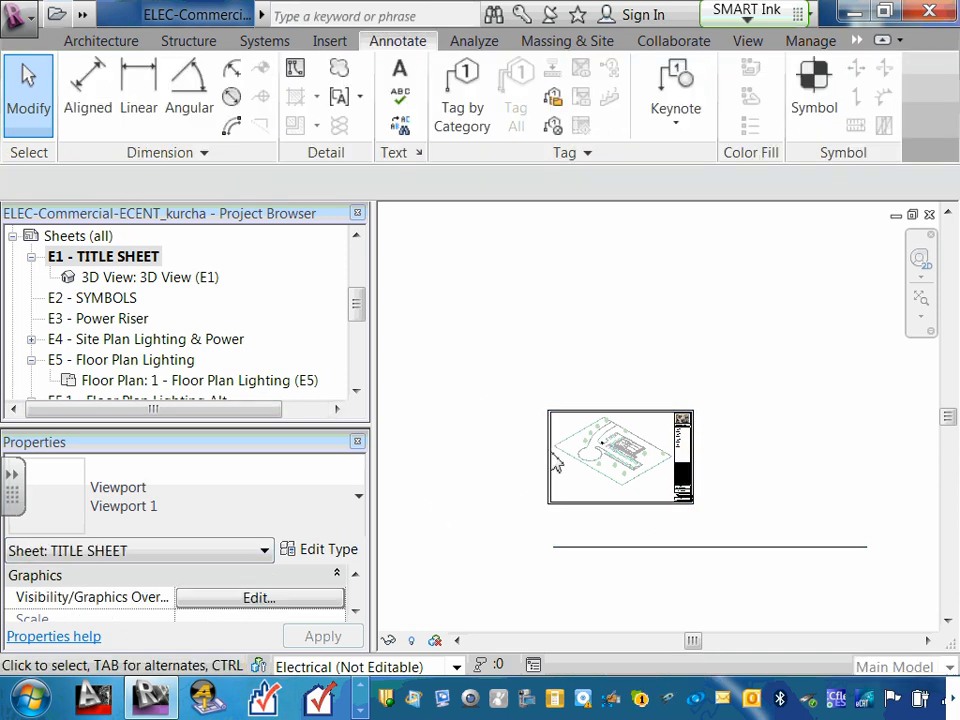
scroll(600, 457, up, 5)
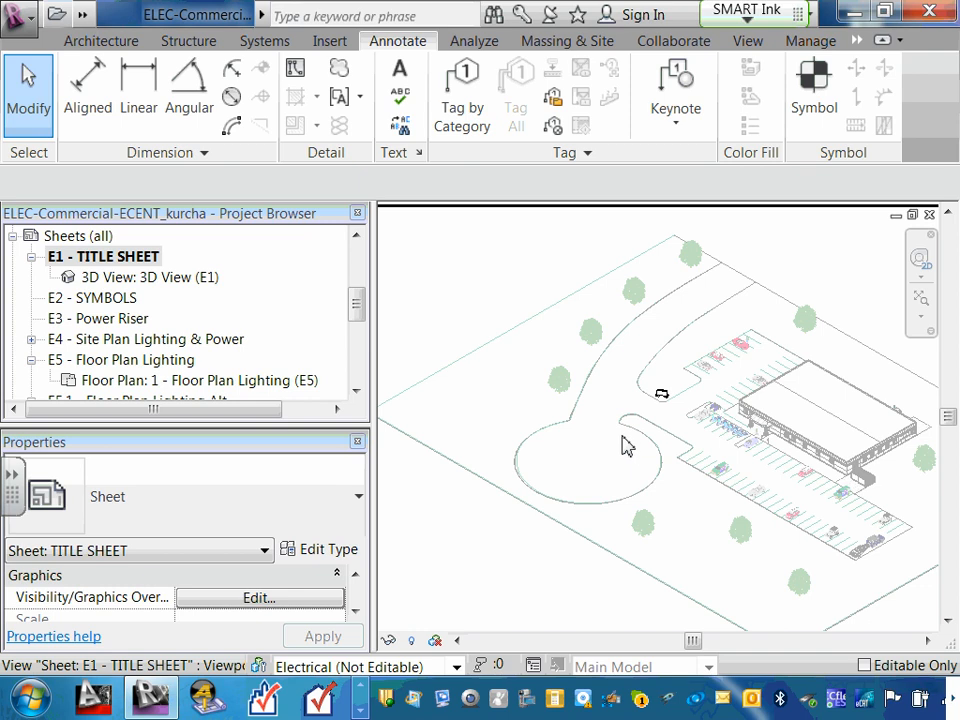
- Turn on Crop View, Crop Region Visible and Annotation Crop for 3D View (E1)
scroll(622, 445, down, 5)
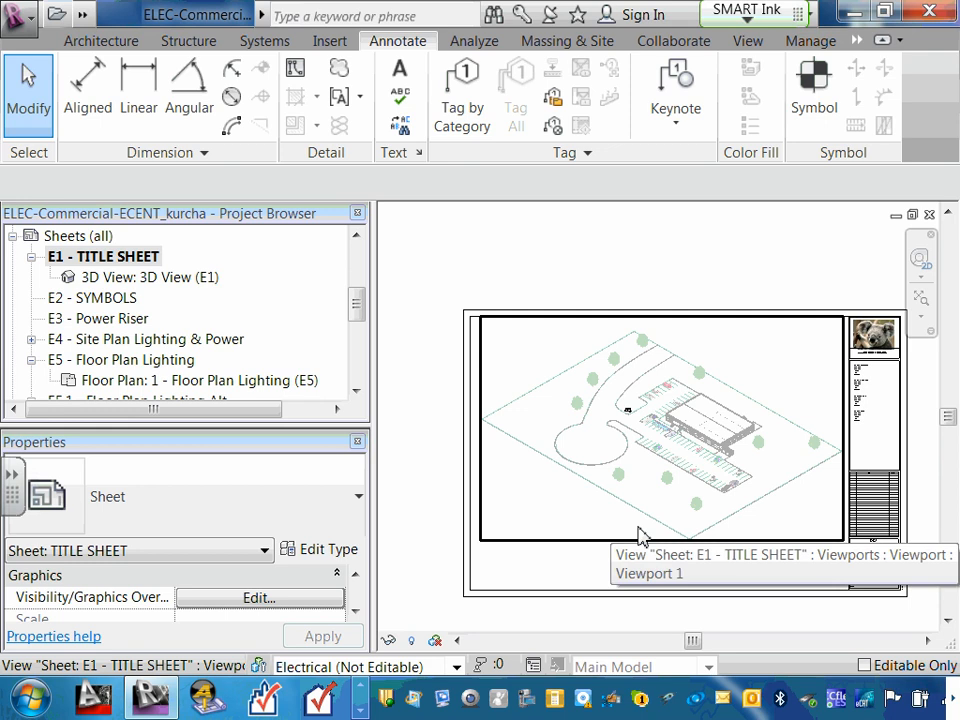
double_click(105, 277)
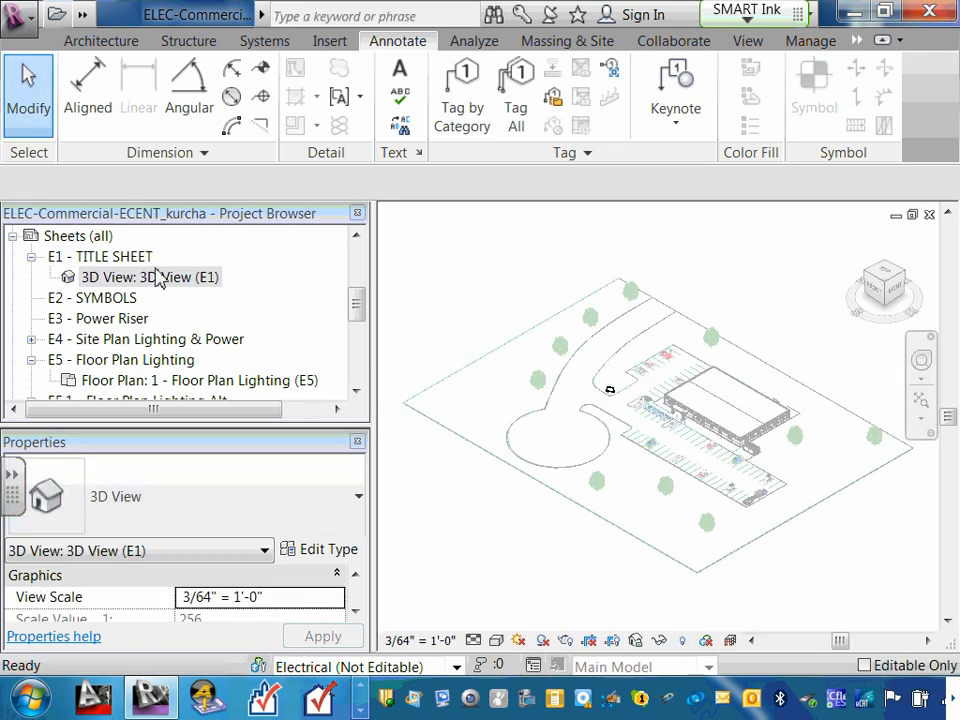
click(358, 307)
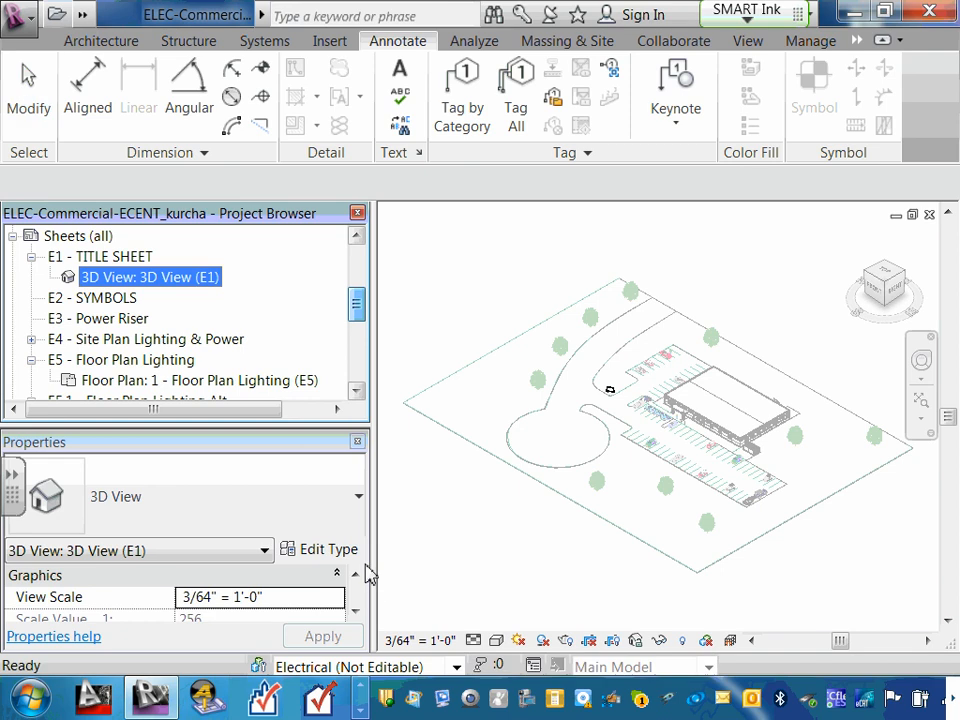
drag(357, 614, 357, 617)
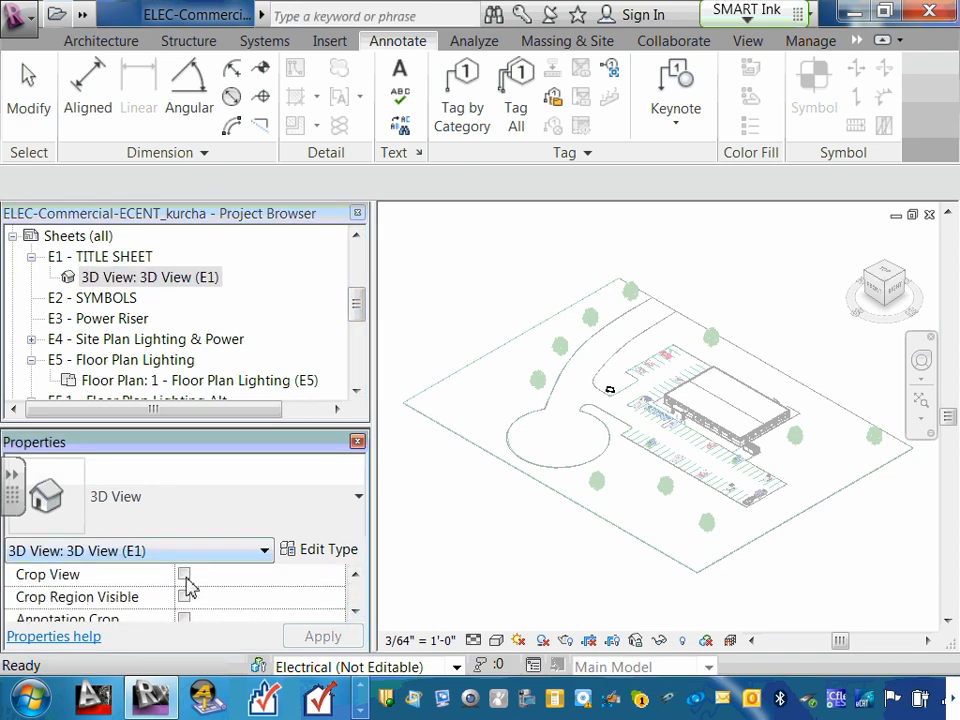
click(184, 574)
click(184, 598)
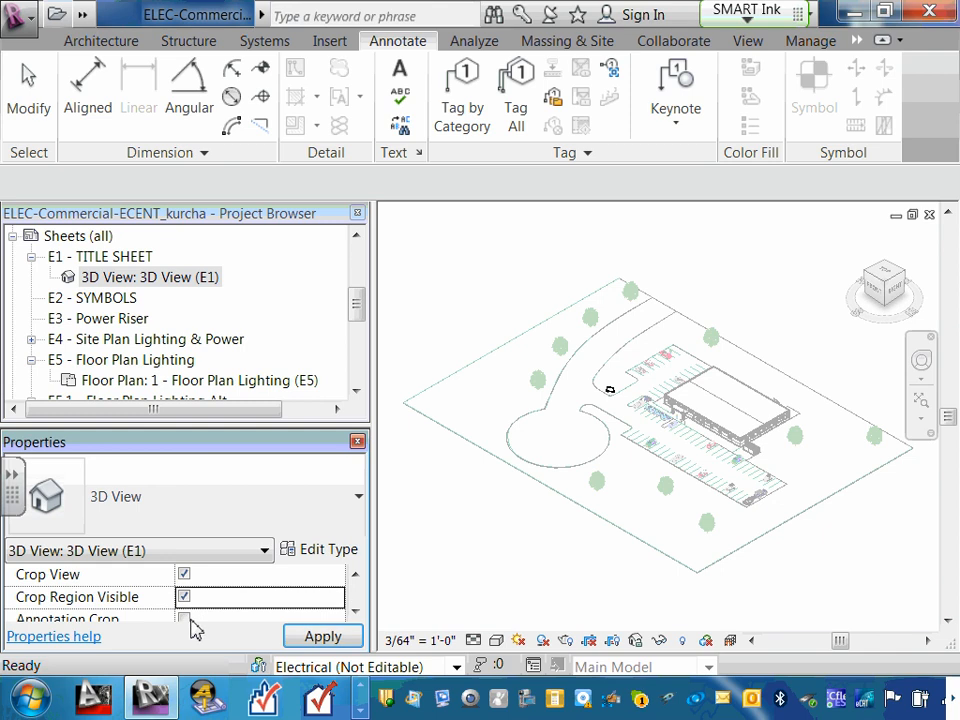
click(186, 619)
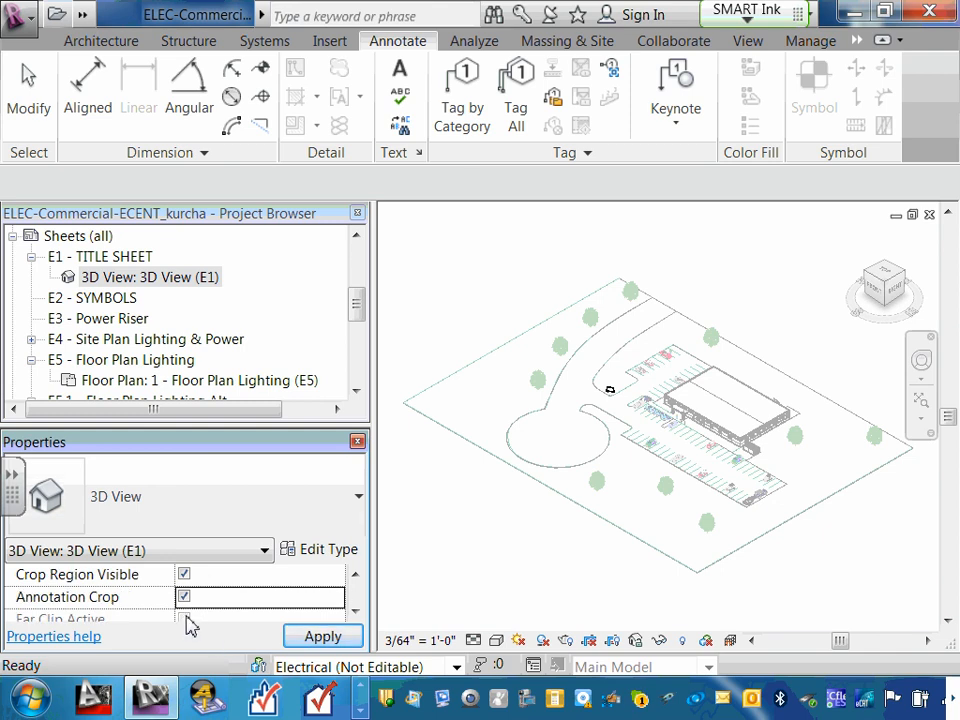
click(356, 611)
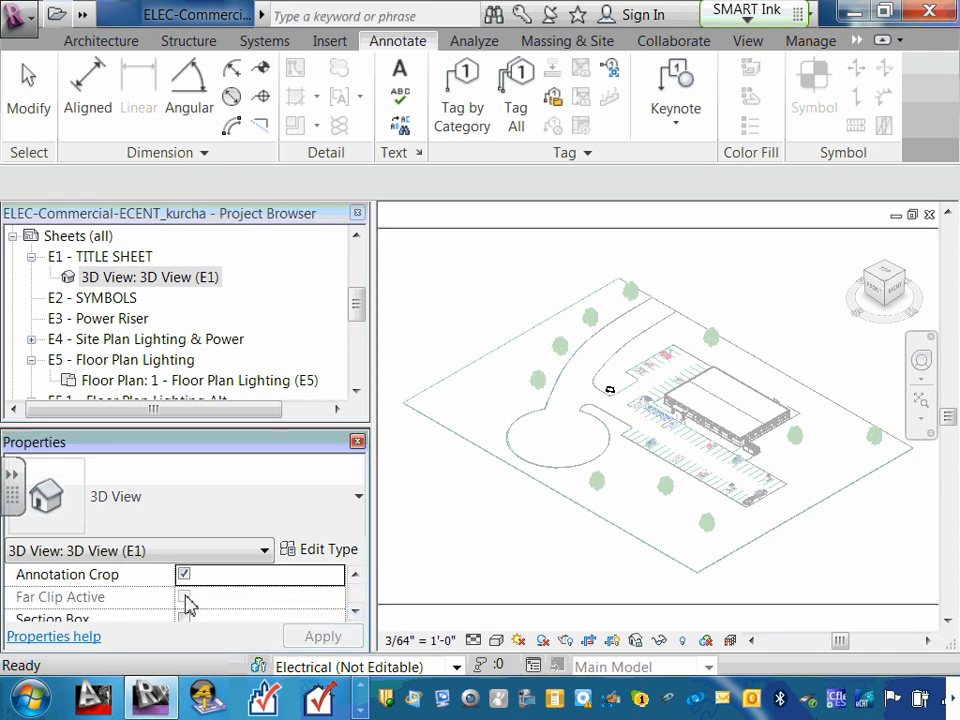
- Review the crop settings of 3D View (E1) and check its crop boundary on the title sheet
click(355, 575)
click(355, 575)
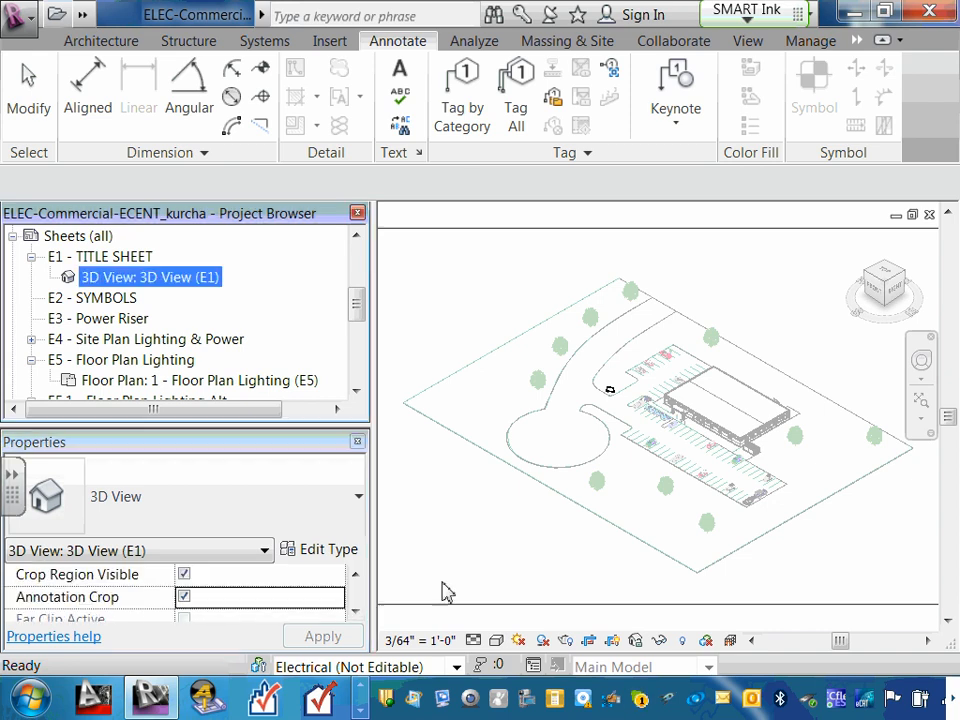
click(474, 541)
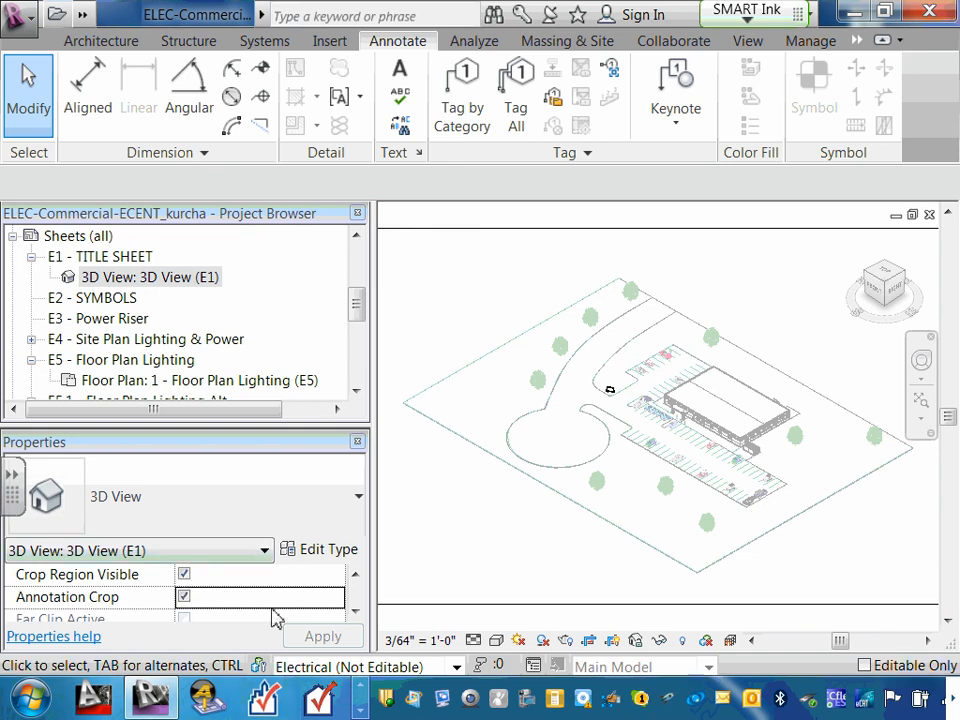
click(356, 577)
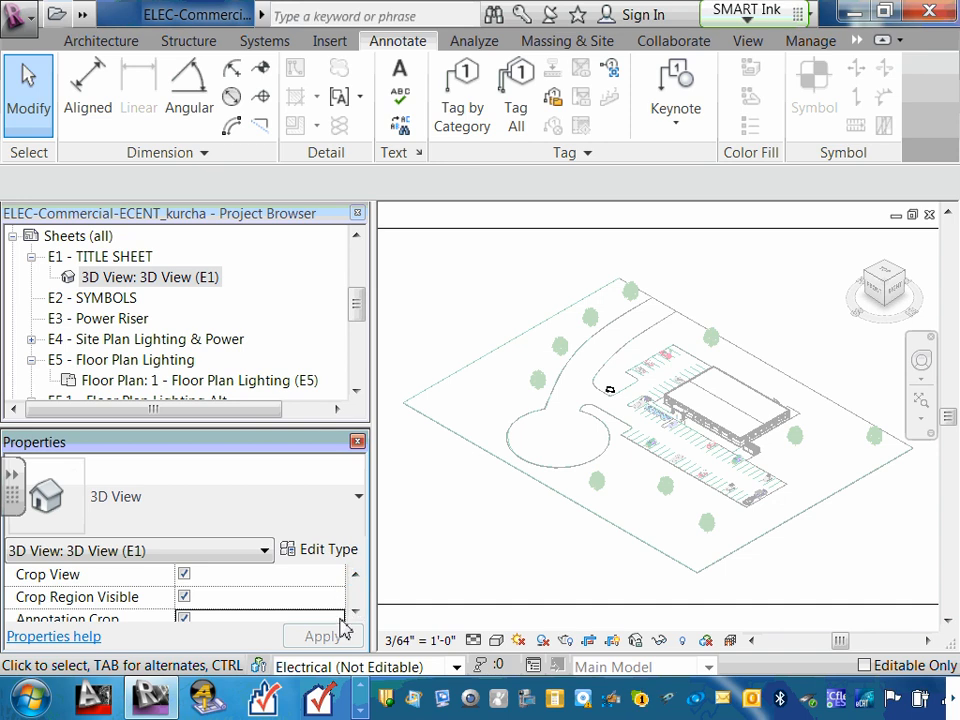
click(355, 611)
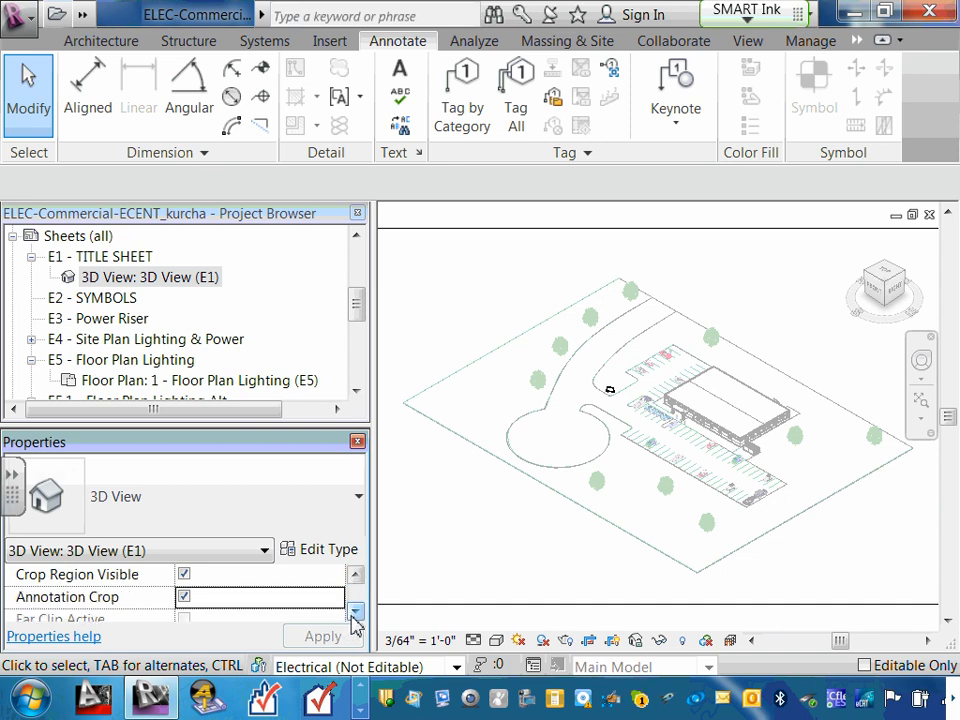
click(354, 612)
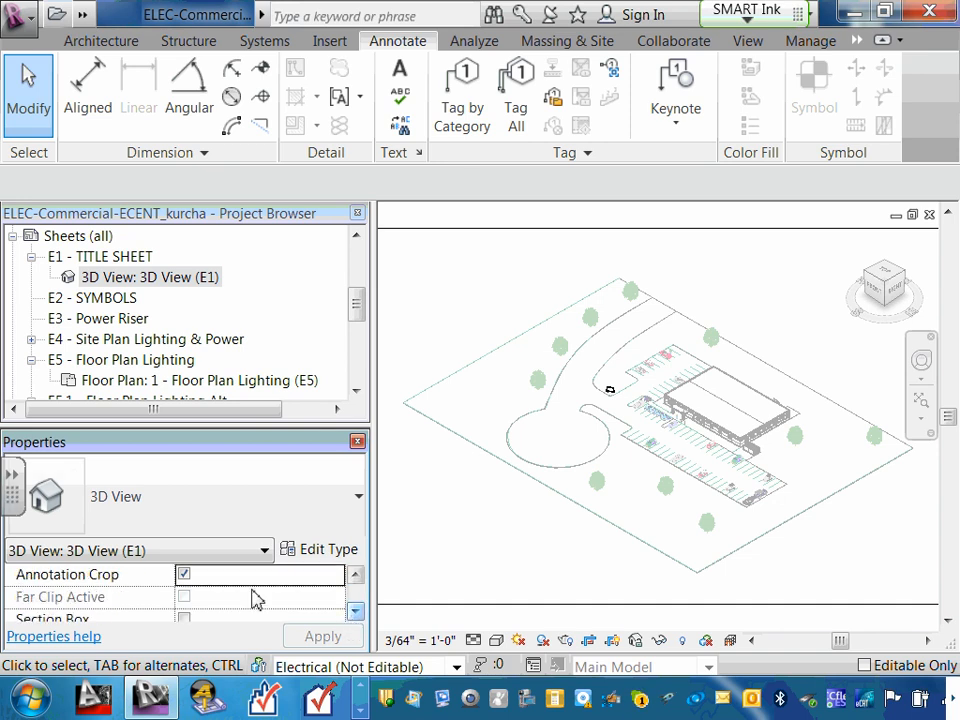
click(357, 577)
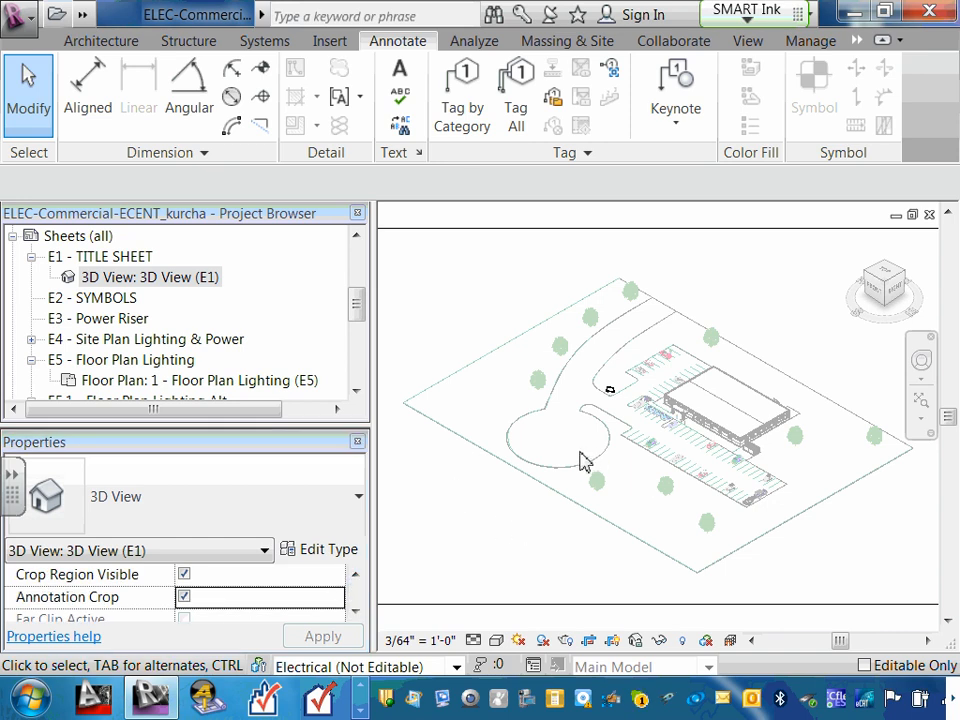
scroll(585, 452, down, 2)
double_click(100, 257)
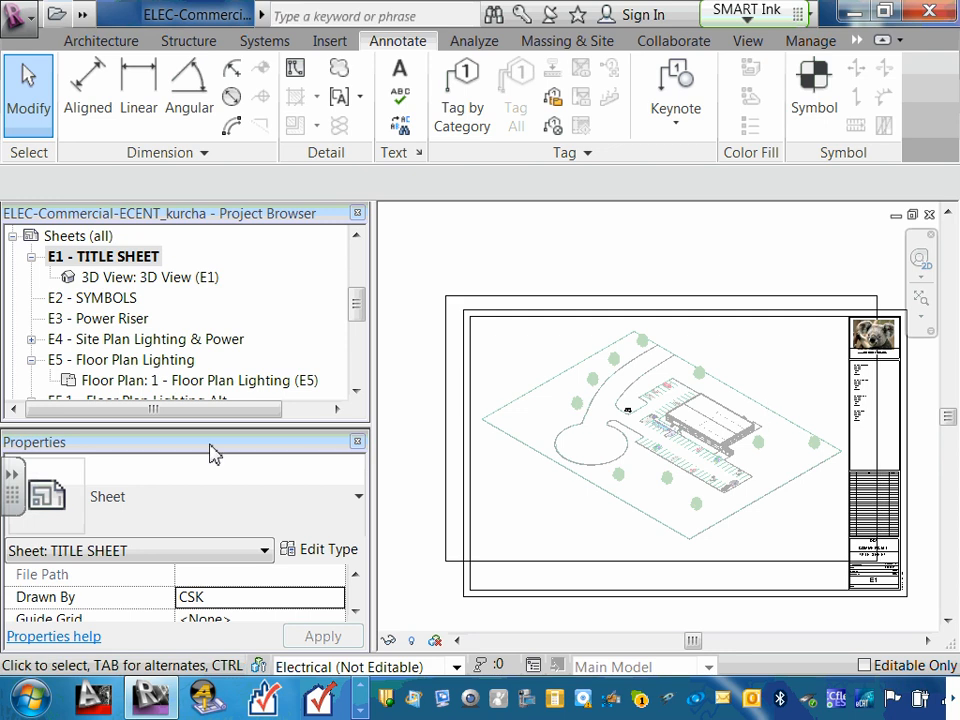
- Tighten all four sides of the crop region in 3D View (E1) around the site and reopen the title sheet
double_click(125, 277)
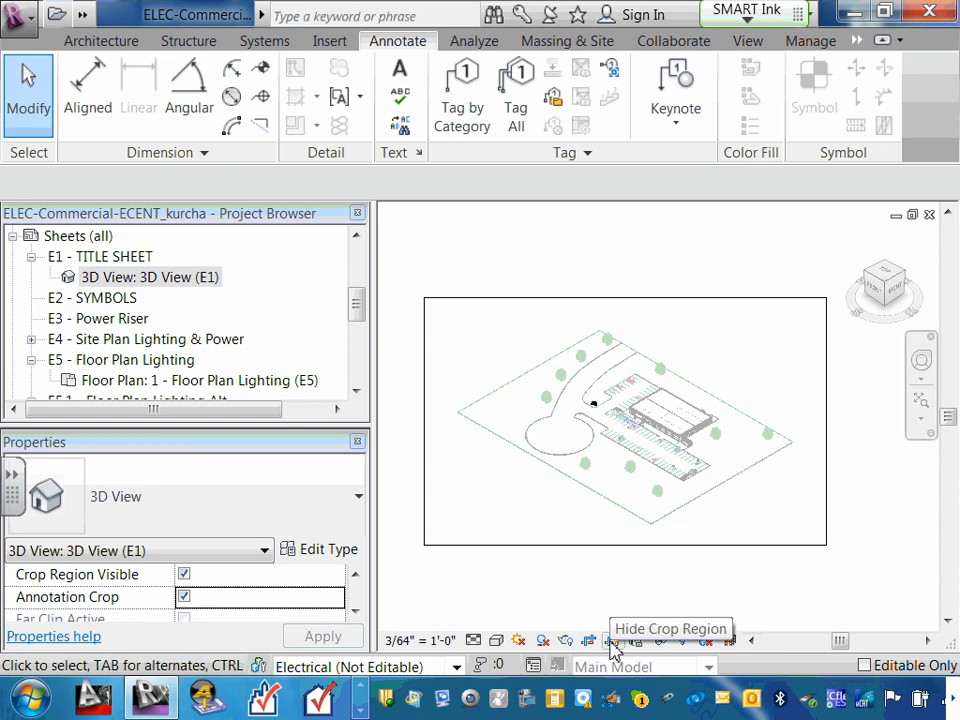
click(764, 550)
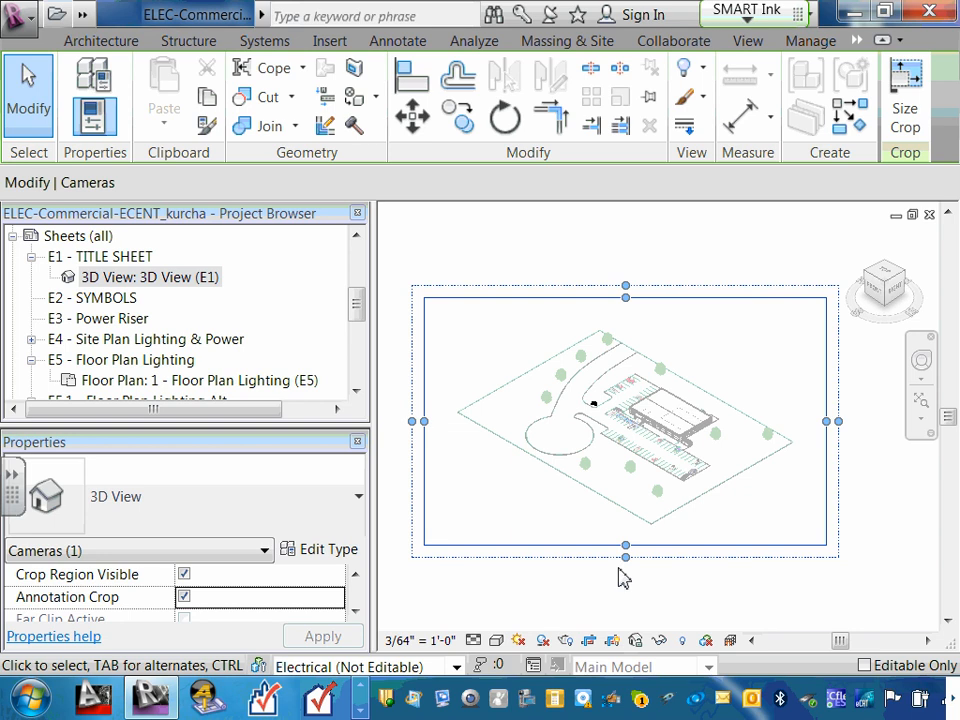
drag(626, 548, 630, 531)
drag(826, 414, 795, 422)
drag(424, 414, 453, 414)
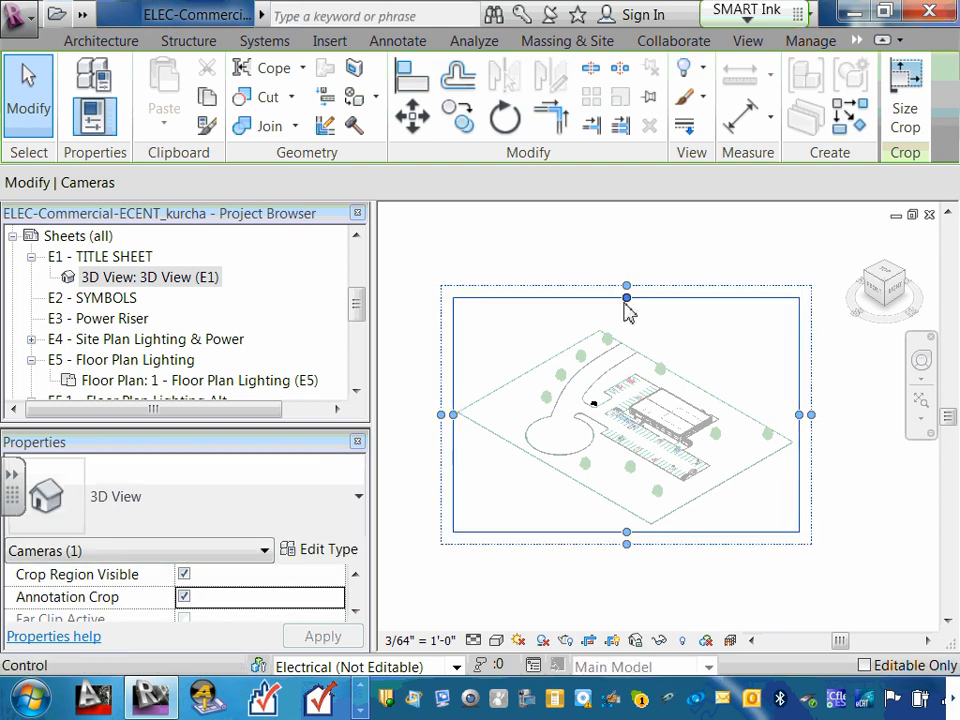
drag(626, 298, 622, 344)
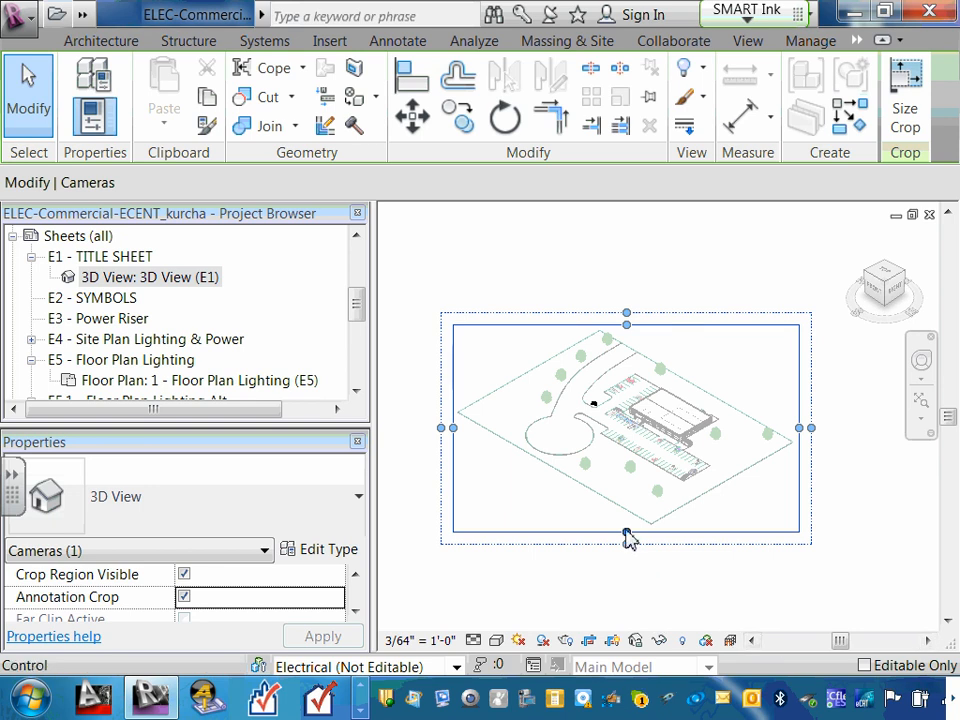
drag(628, 538, 626, 523)
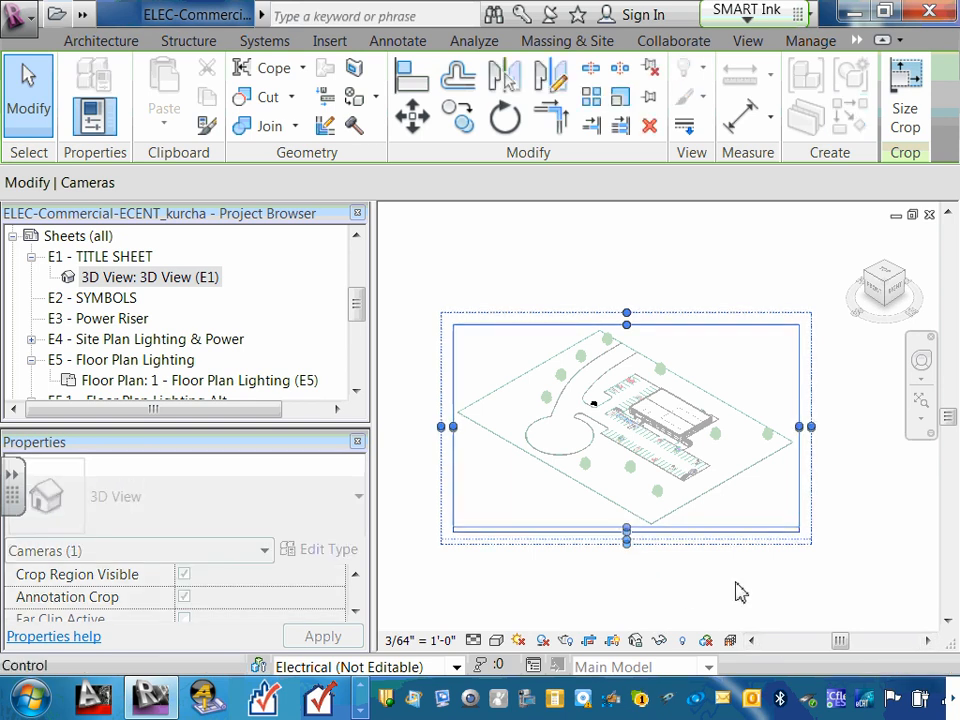
click(889, 546)
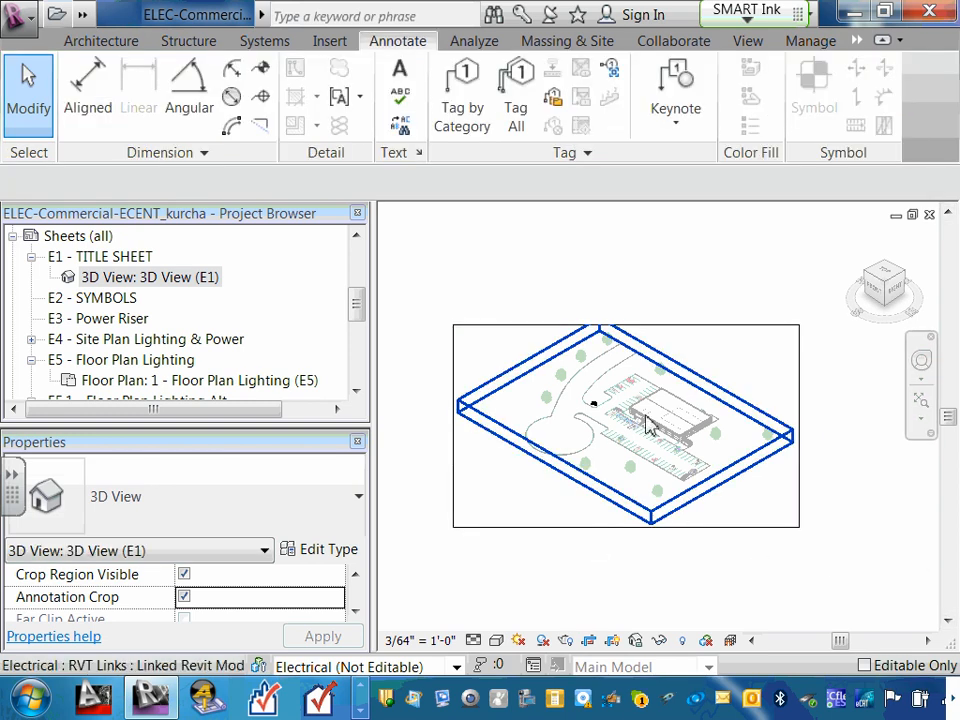
double_click(128, 258)
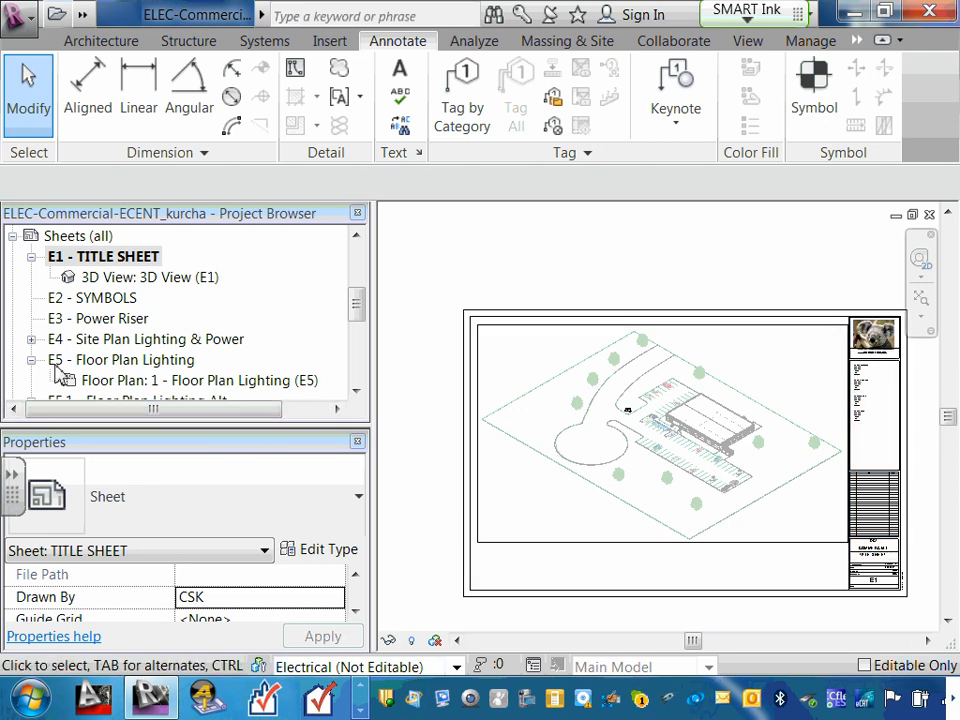
- Set the scale of 3D View (E1) to 1/32" = 1'-0" and return to the title sheet
double_click(140, 278)
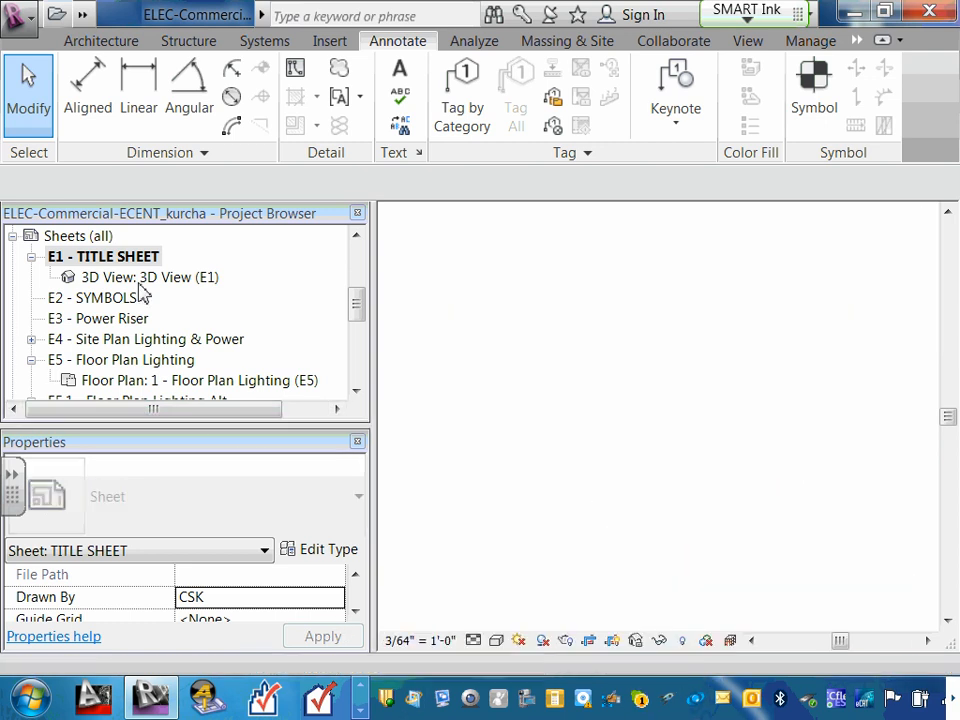
click(437, 642)
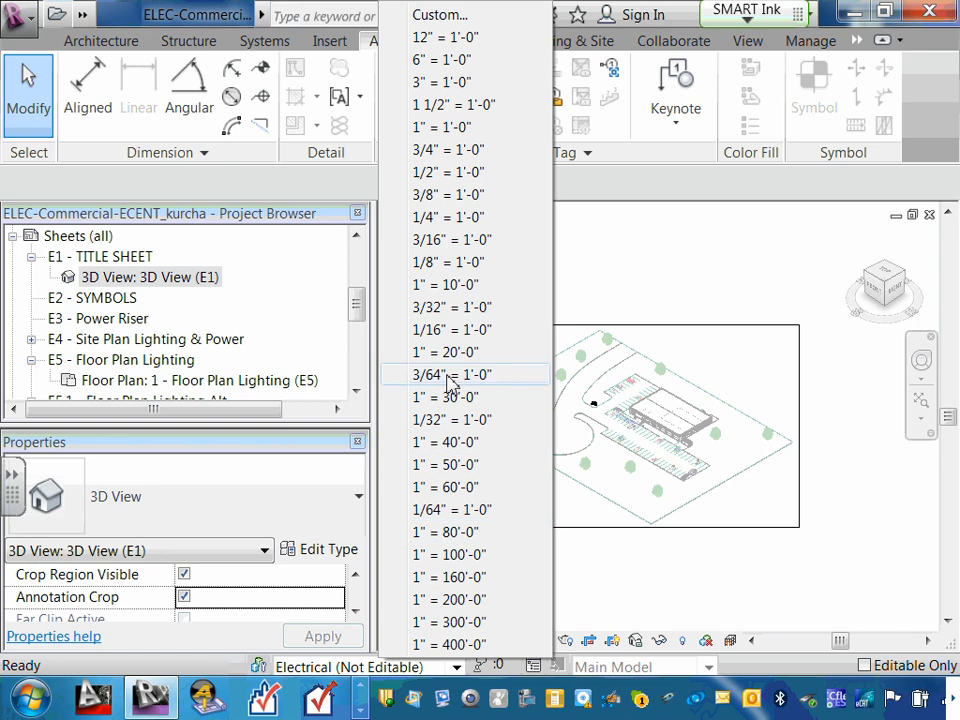
click(451, 428)
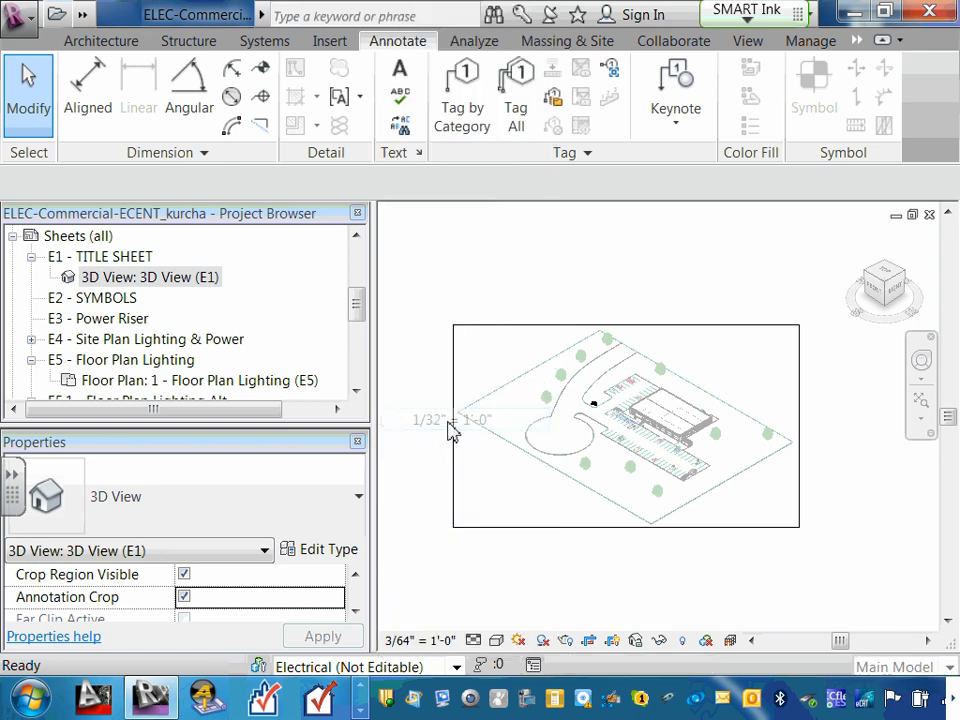
double_click(117, 262)
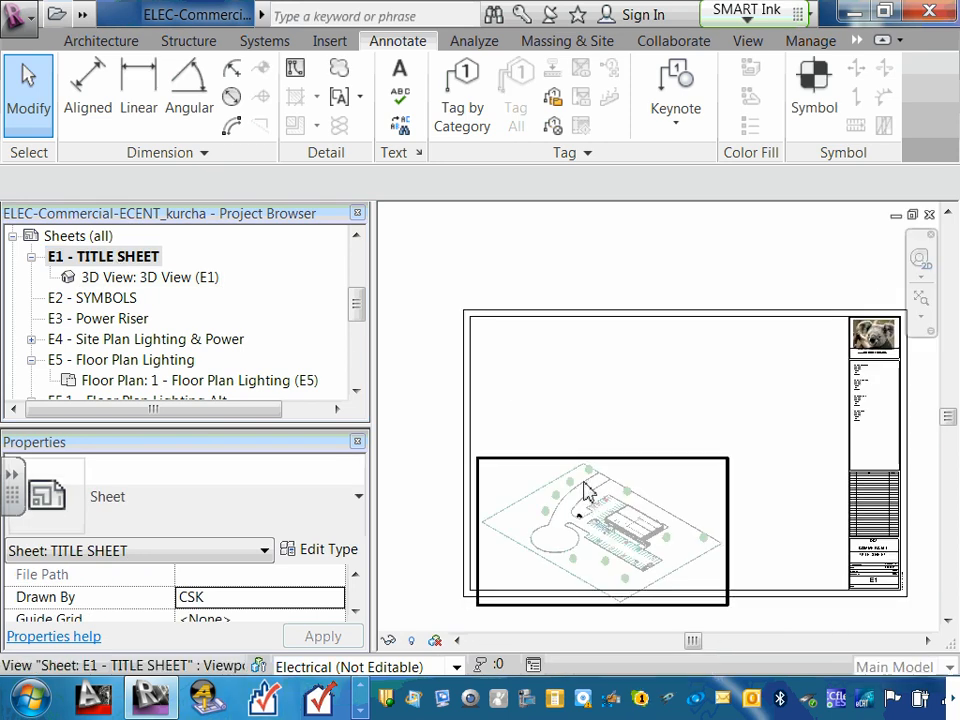
- Move the rescaled 3D viewport up inside the title sheet's border and its title line farther below the sheet
drag(589, 460, 636, 345)
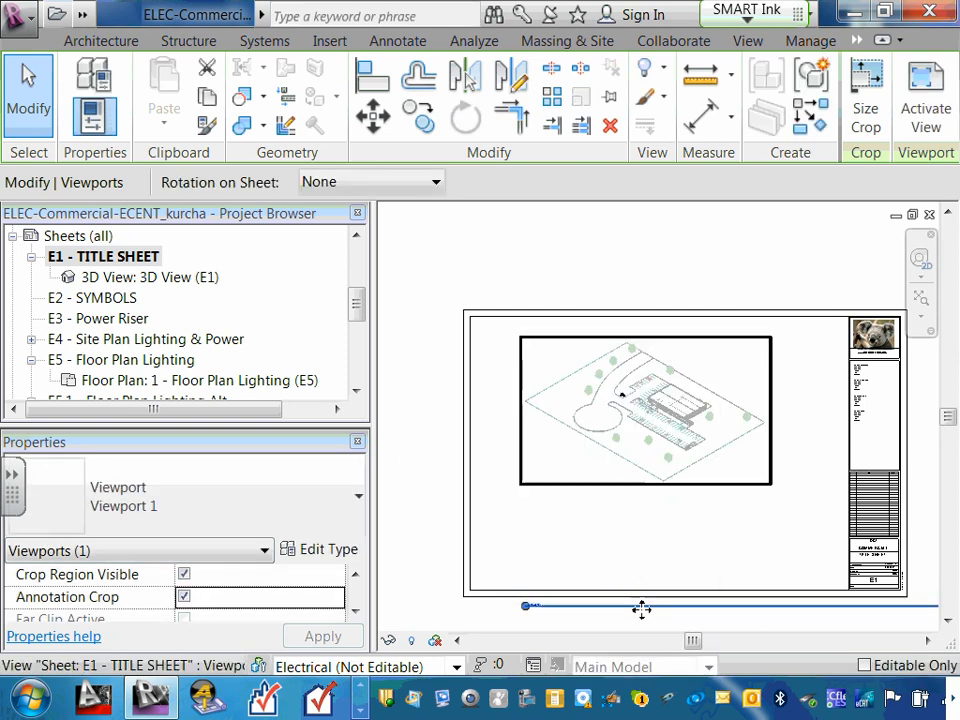
drag(643, 609, 632, 634)
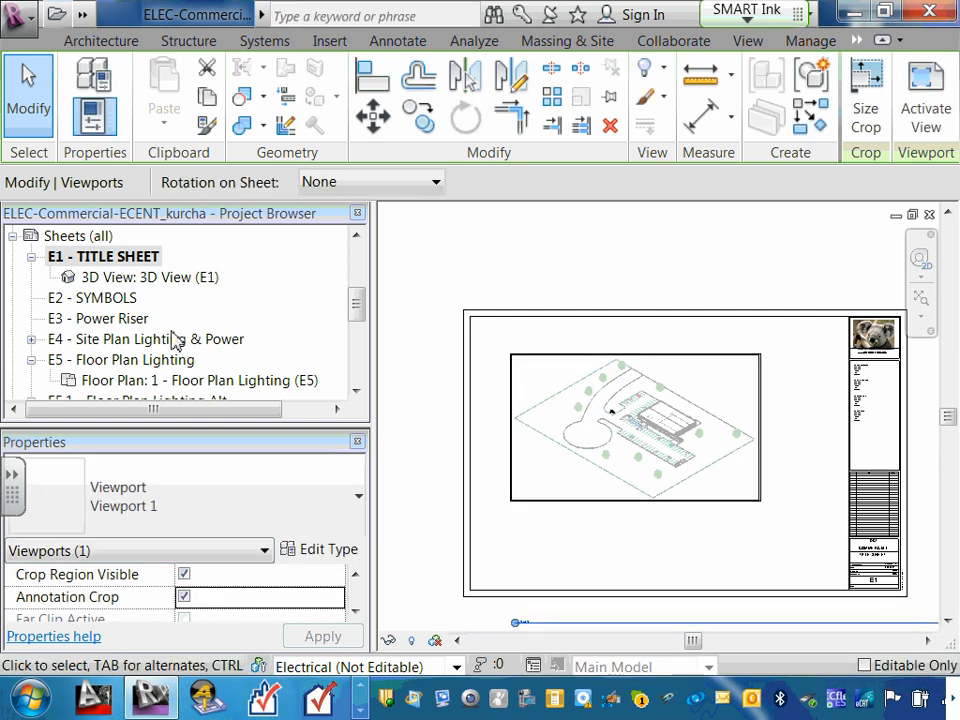
double_click(181, 283)
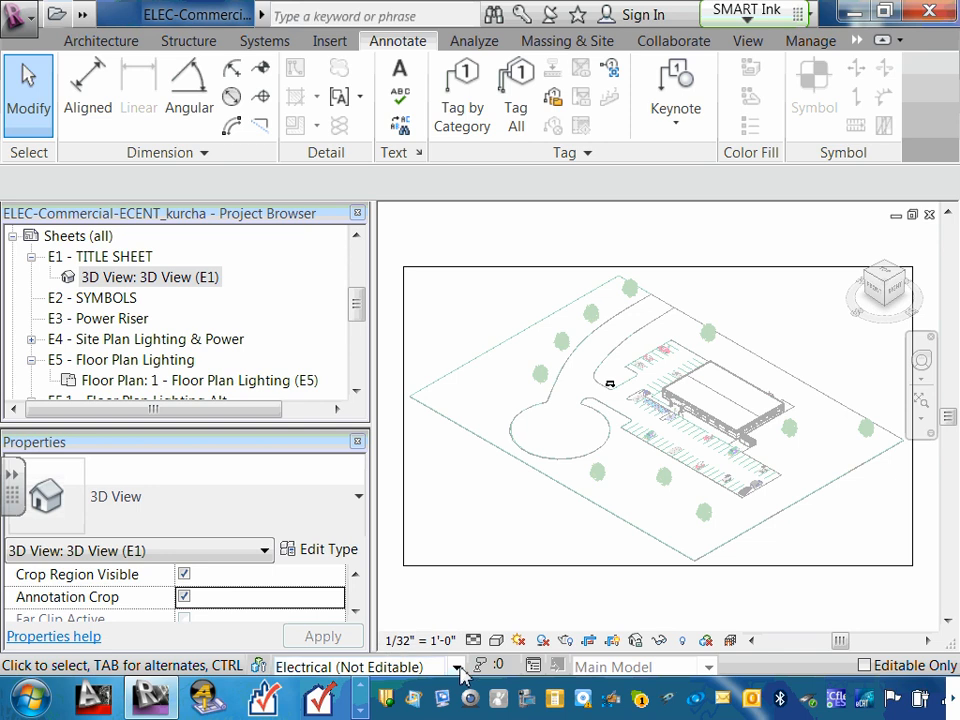
double_click(118, 259)
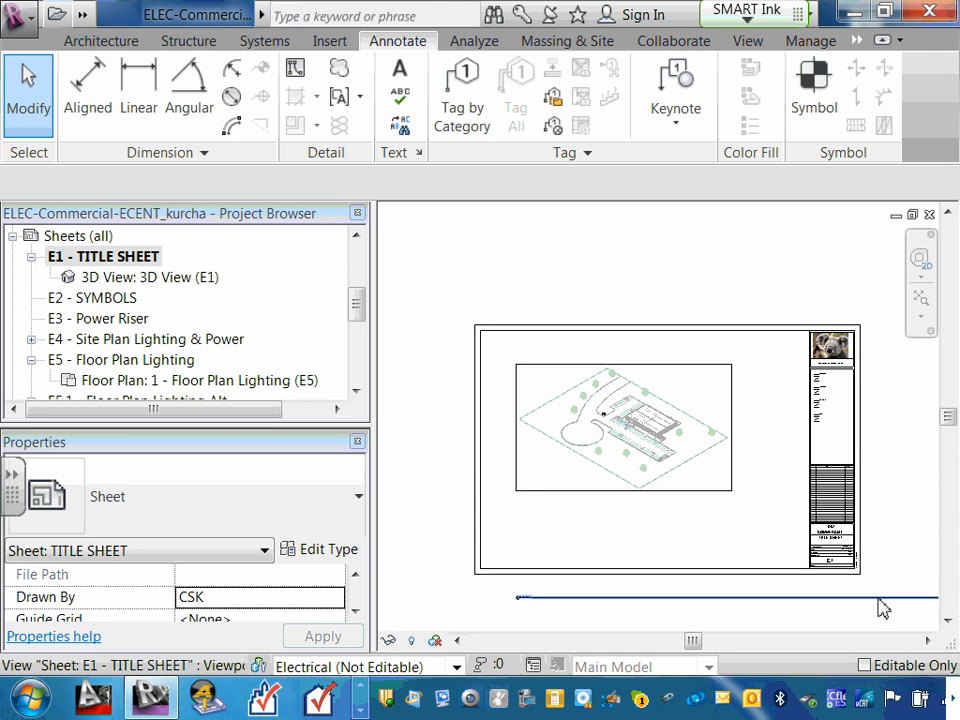
click(816, 598)
drag(700, 598, 761, 624)
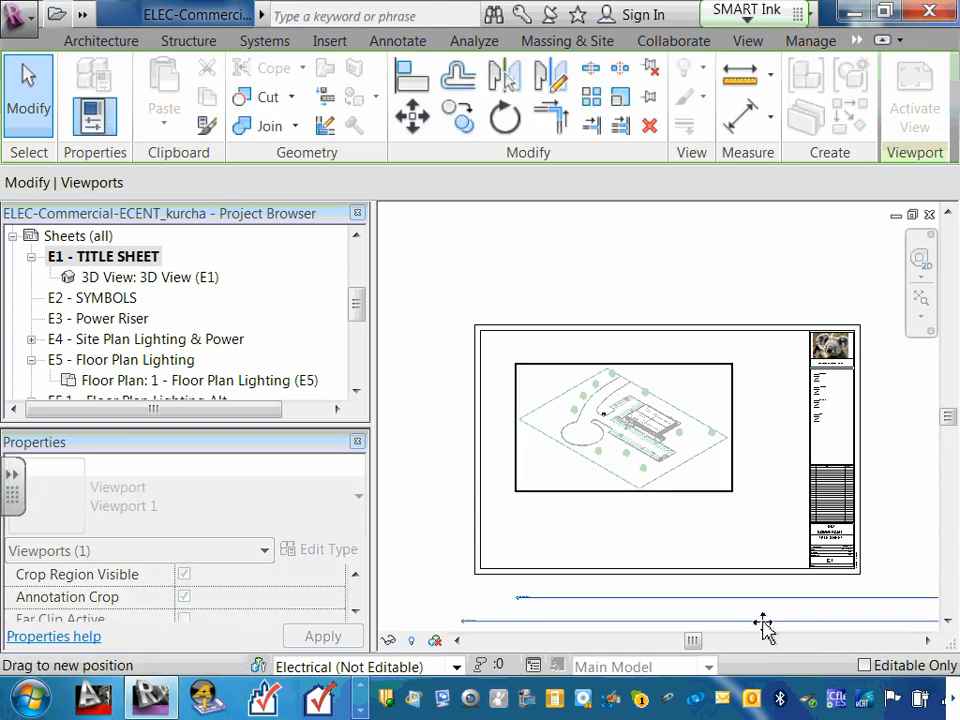
- Reposition the 3D viewport close to the sheet's upper border, roughly centred in the drawing area
click(630, 377)
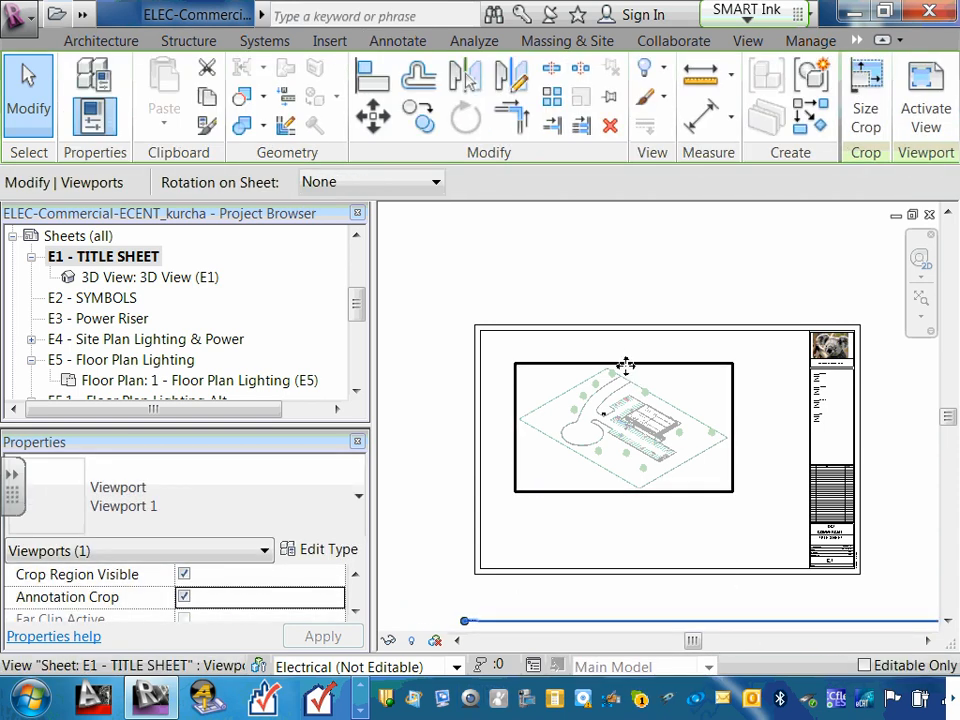
drag(626, 368, 658, 362)
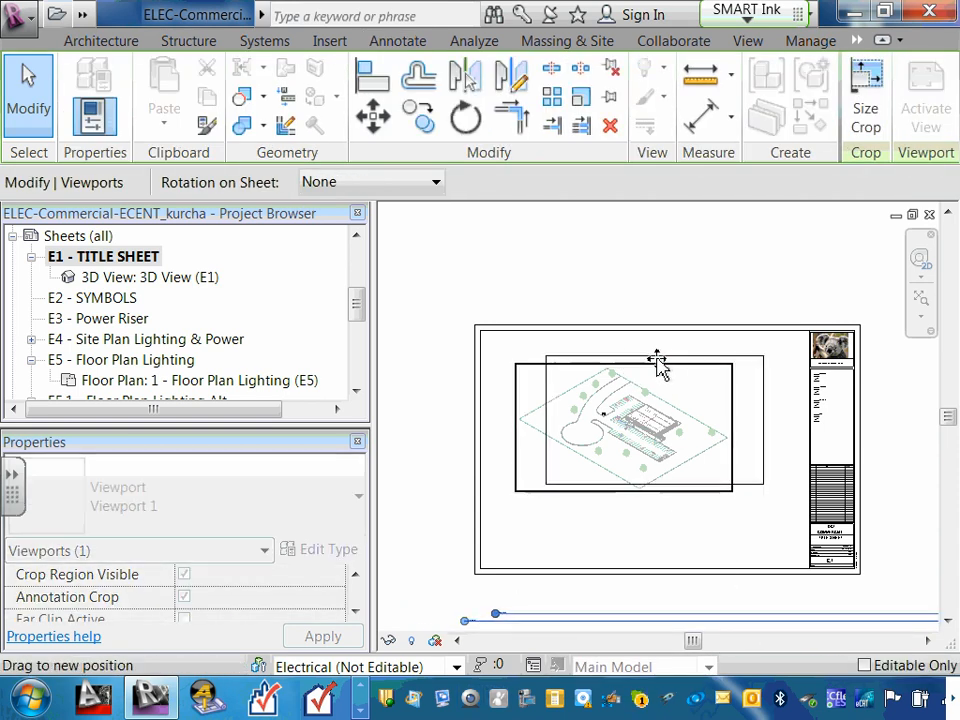
click(437, 492)
scroll(650, 380, up, 2)
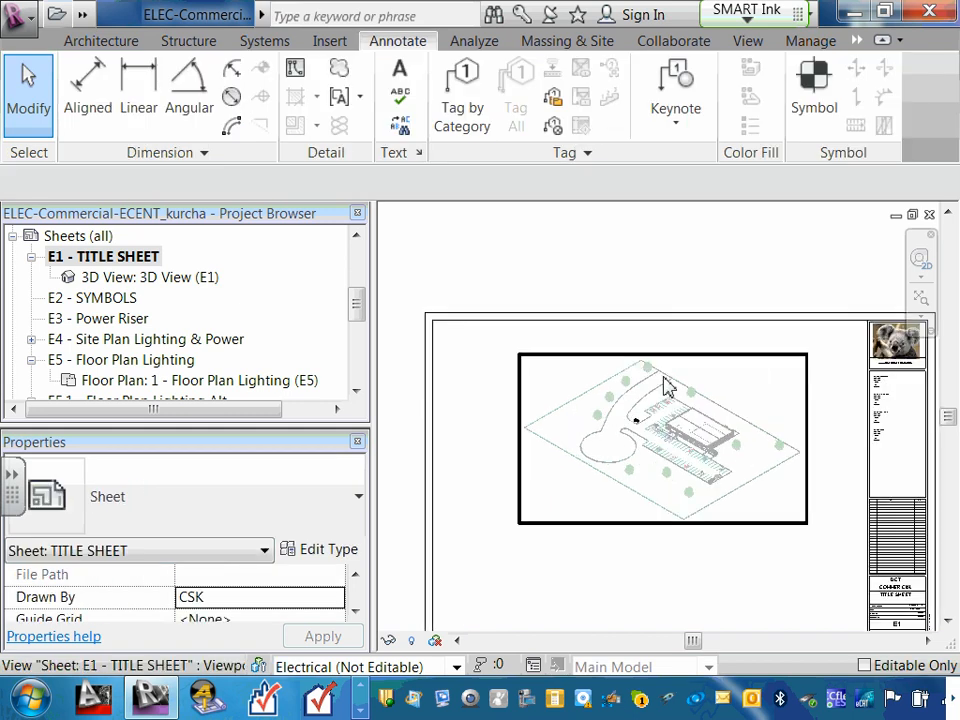
click(671, 356)
drag(671, 354, 664, 343)
scroll(583, 561, down, 2)
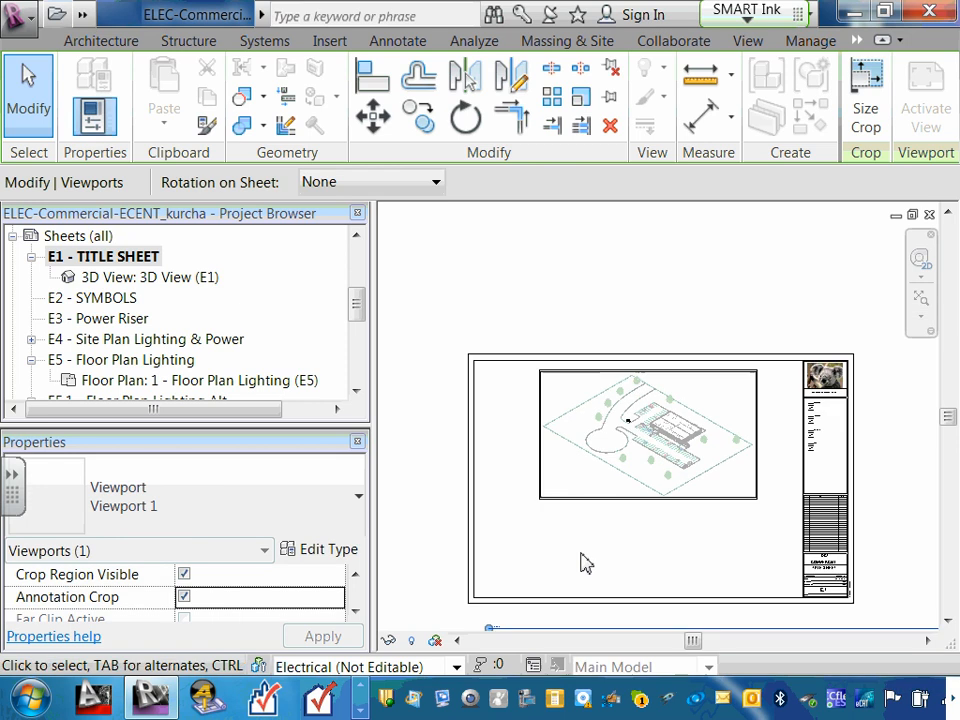
scroll(557, 532, down, 1)
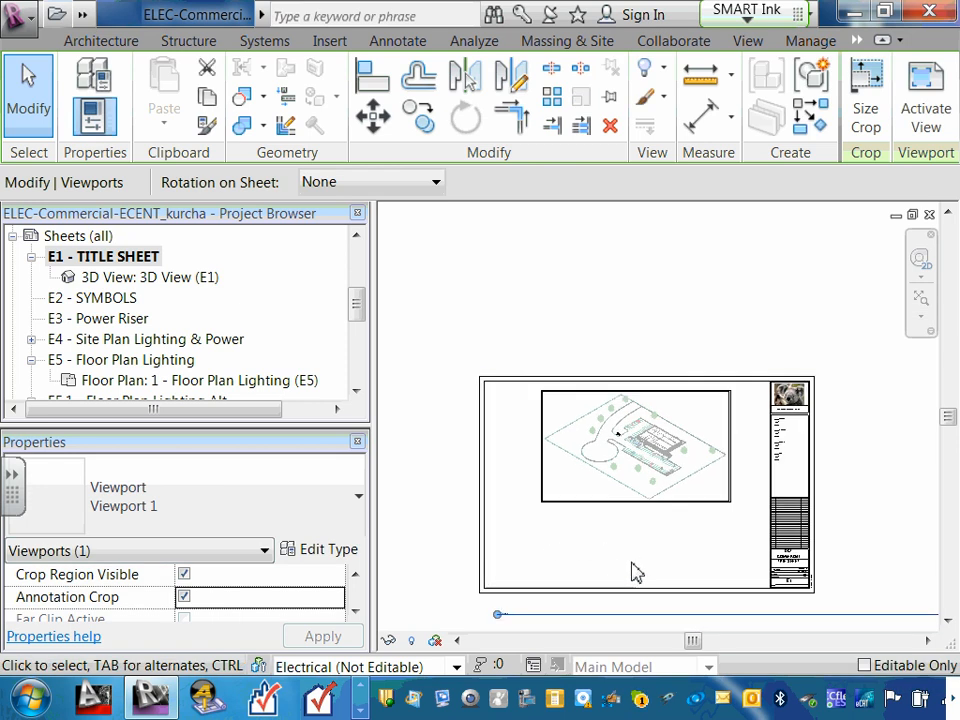
- Add the drafting view Drawing Sheets (E1) to the E1 title sheet, placing it inside the border below the 3D viewport
key(Escape)
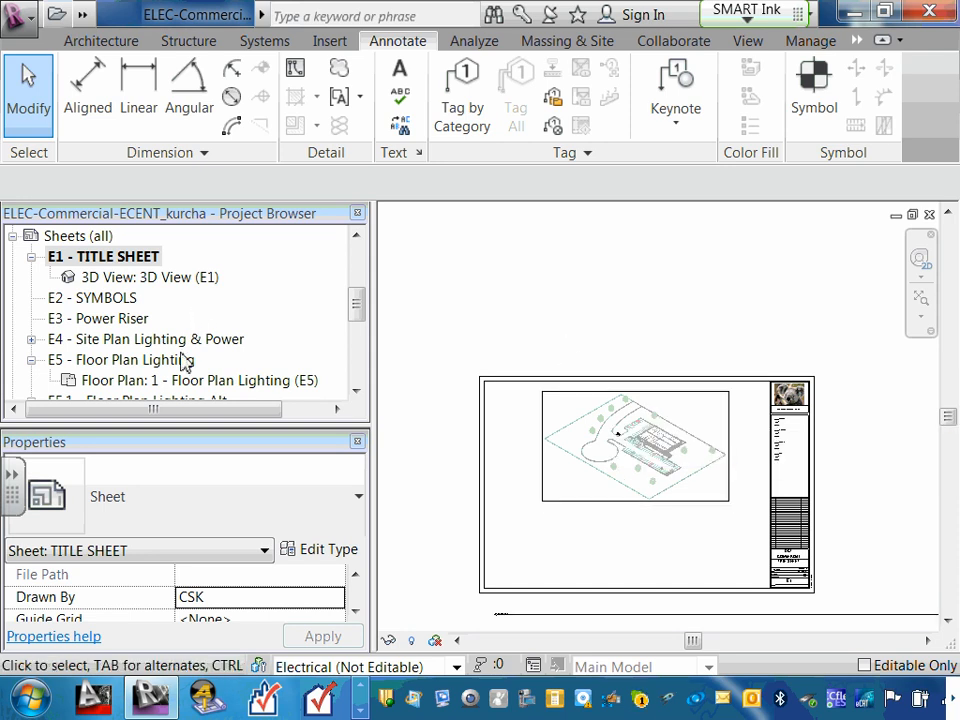
click(360, 711)
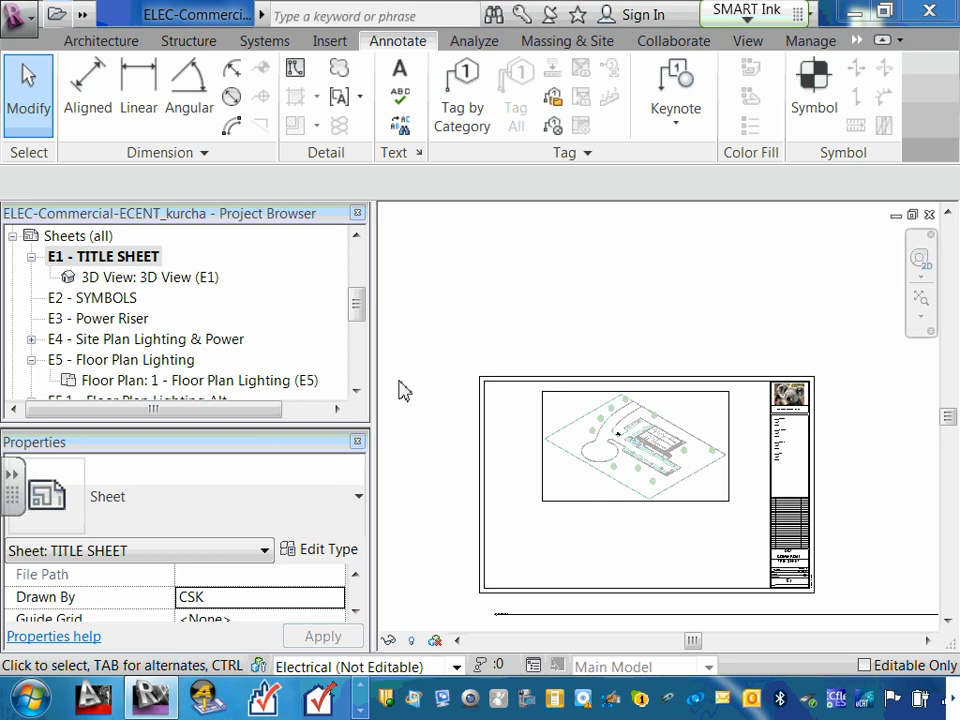
click(125, 259)
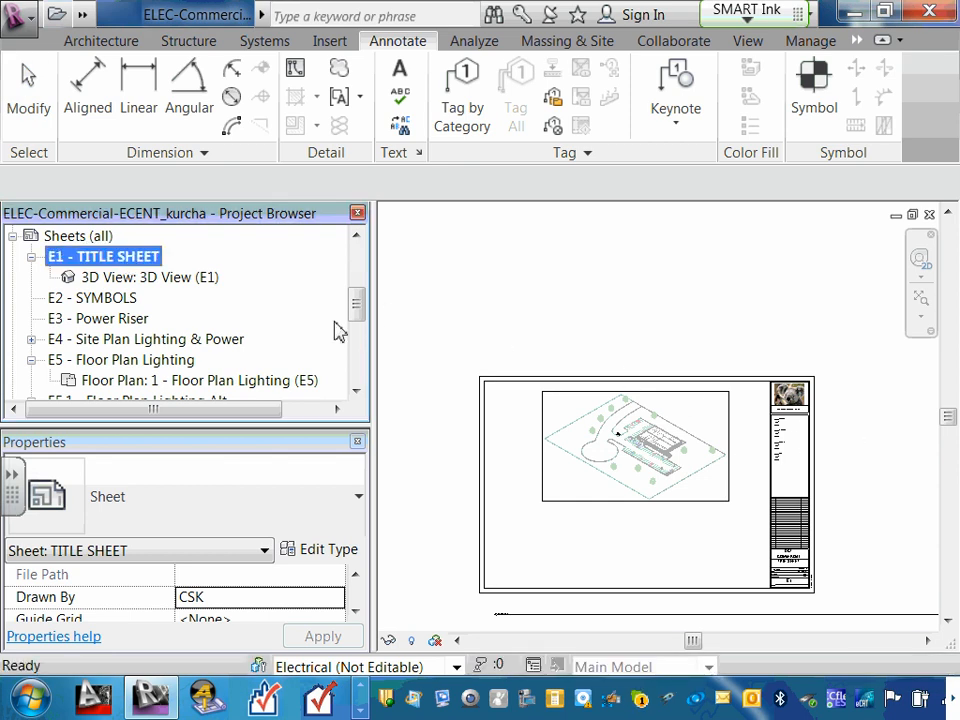
right_click(135, 262)
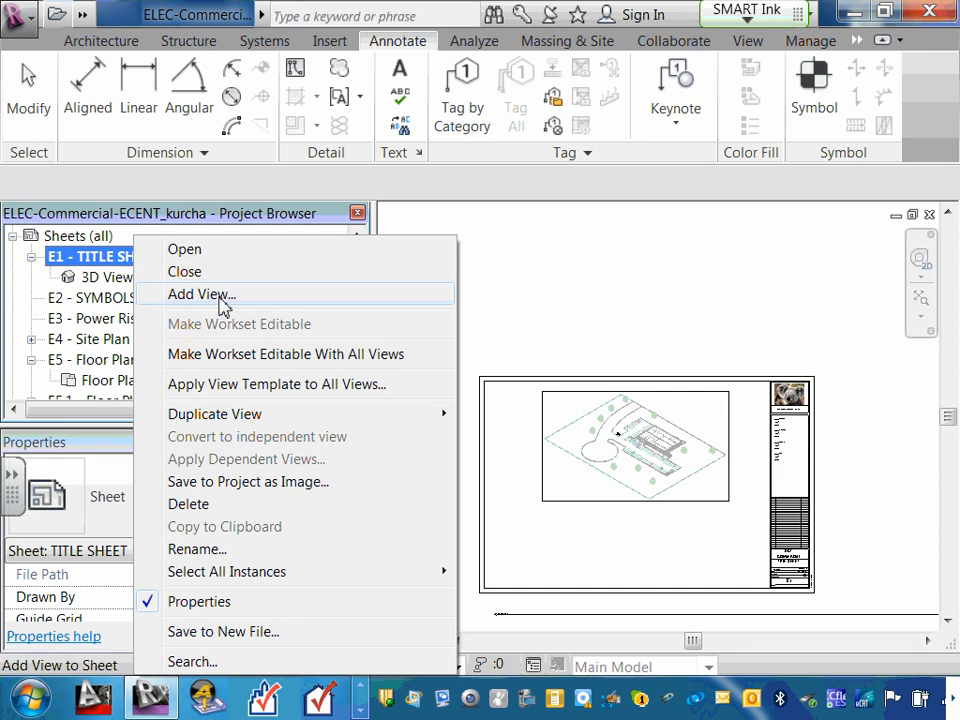
click(172, 297)
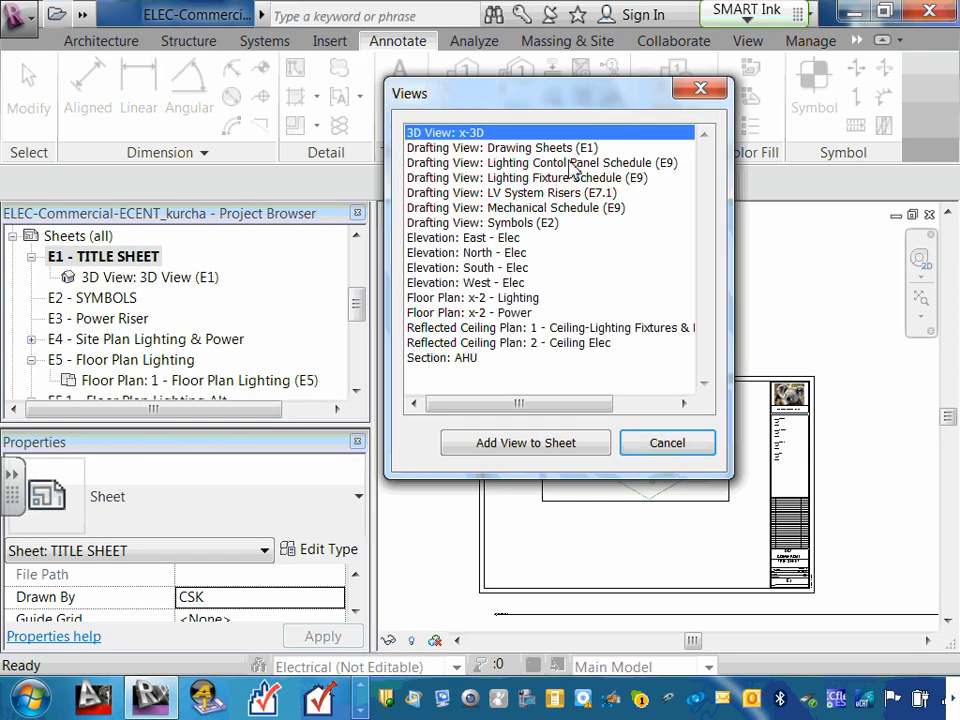
click(490, 150)
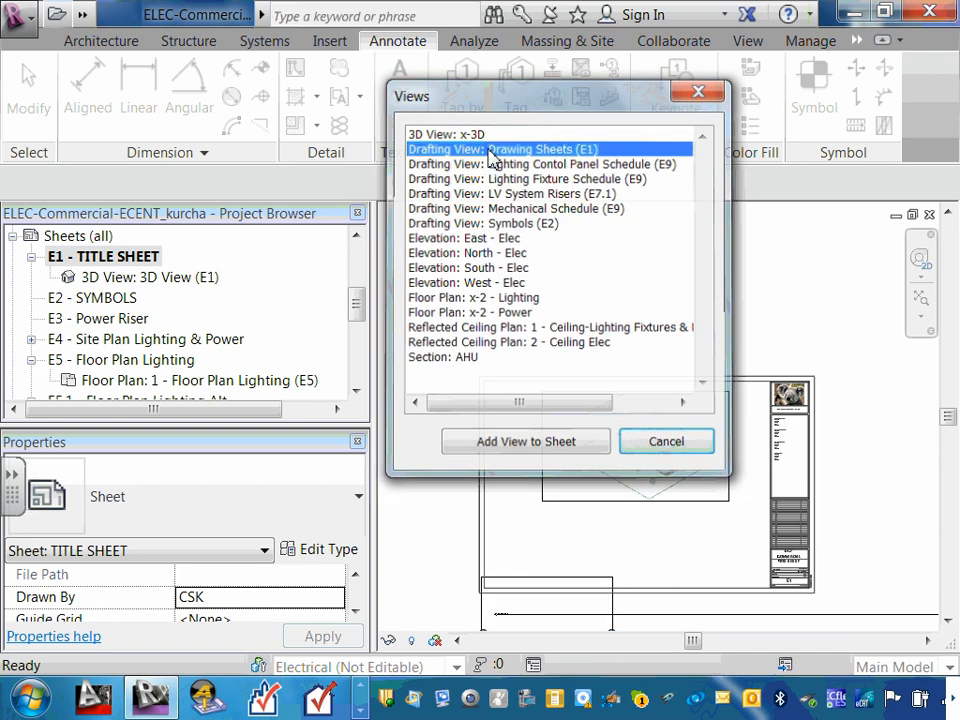
double_click(495, 162)
scroll(607, 585, up, 2)
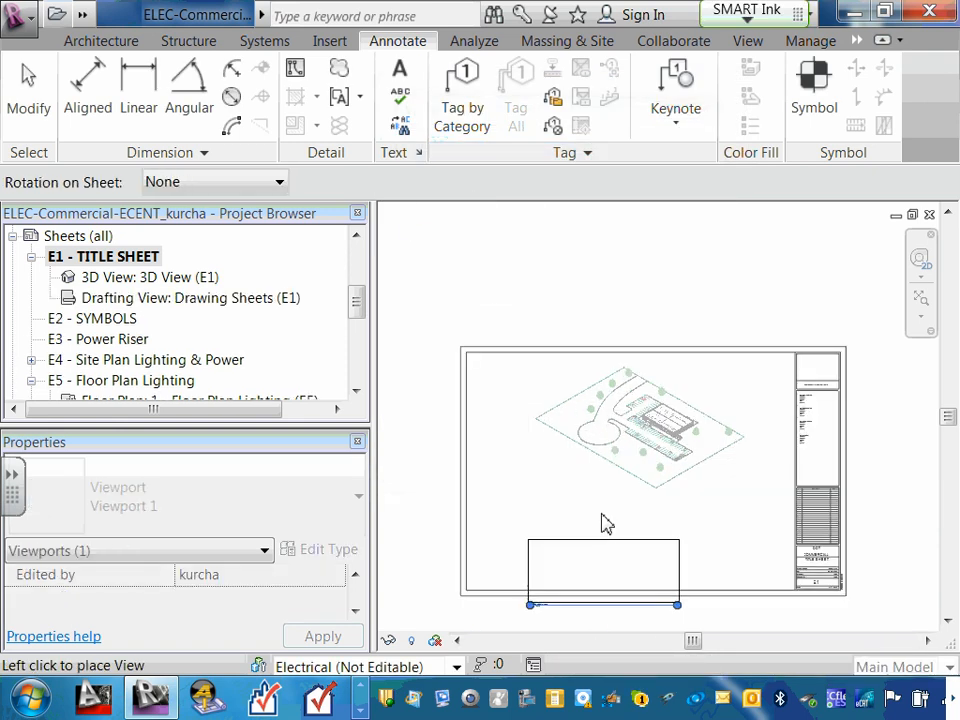
scroll(607, 521, up, 1)
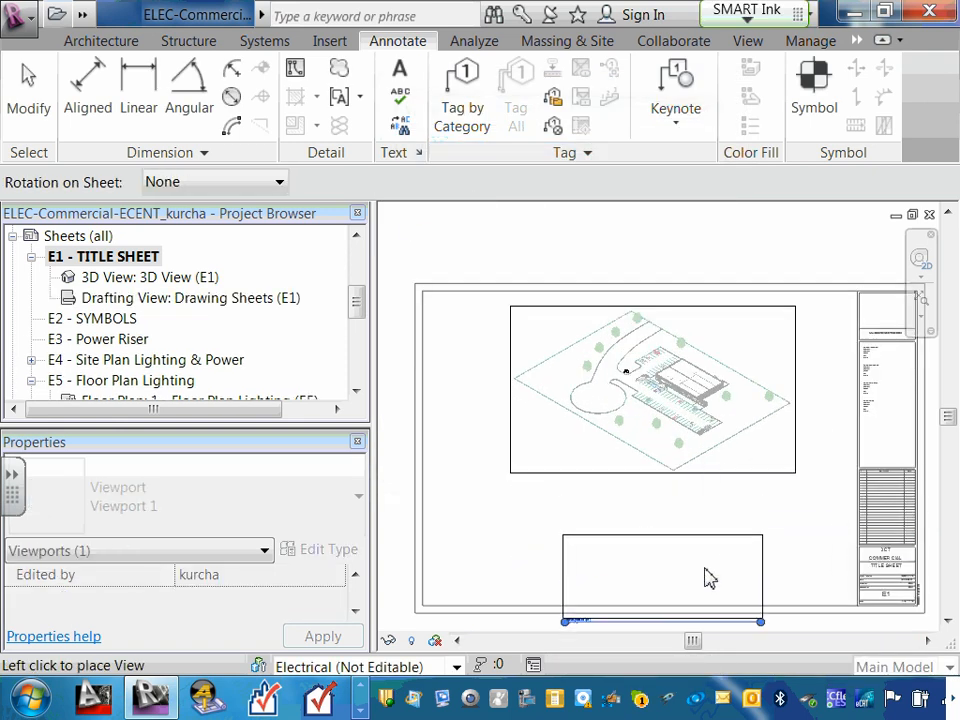
scroll(690, 483, down, 1)
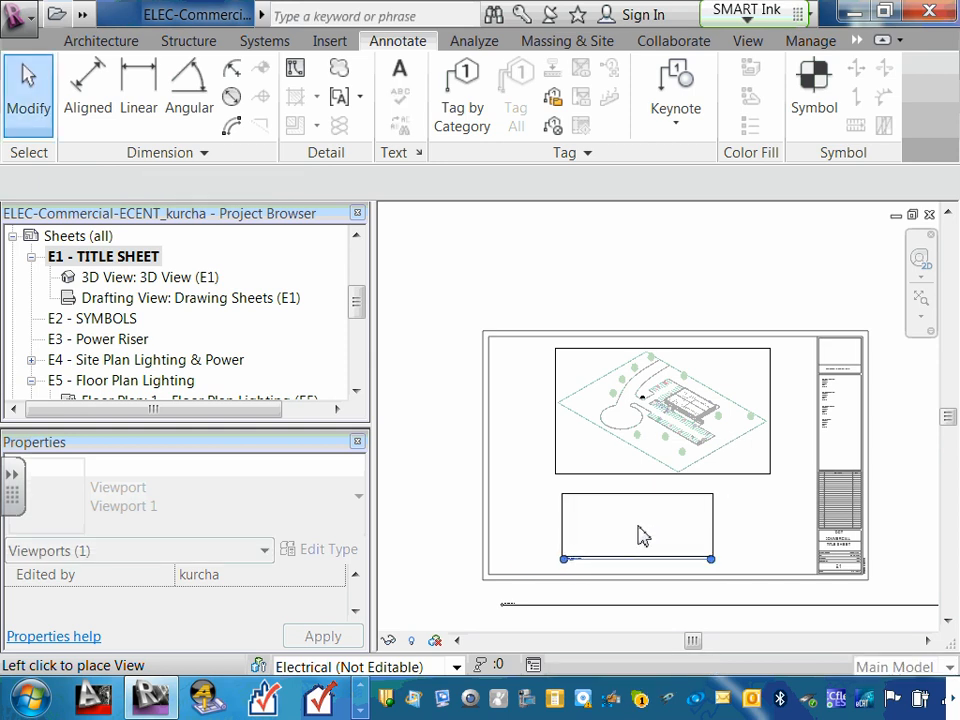
click(640, 536)
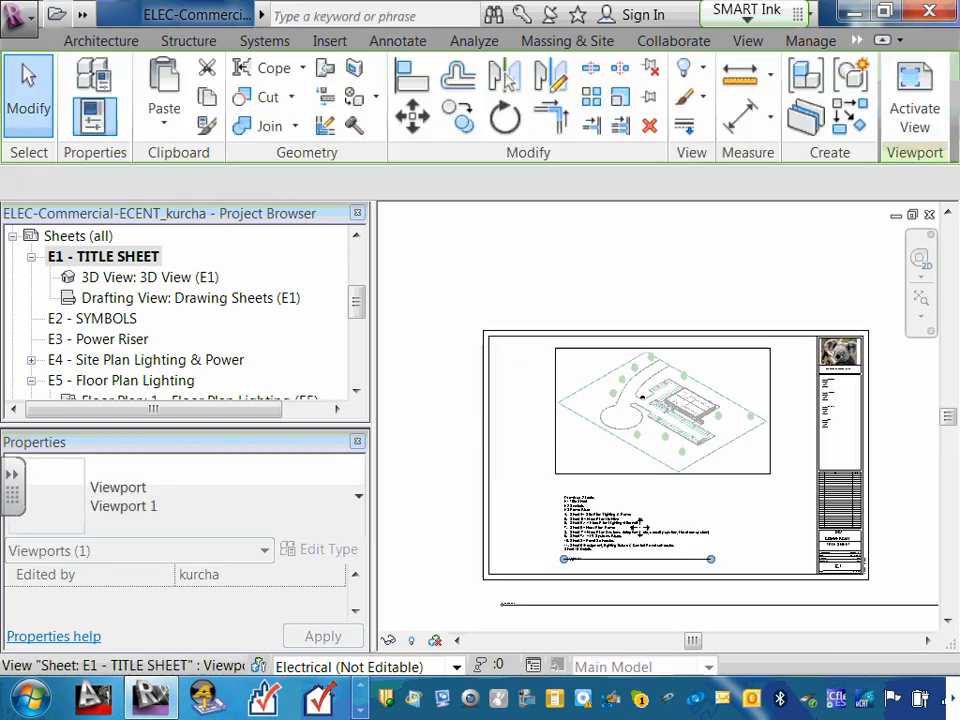
click(400, 570)
- Move the title line of the Drawing Sheets viewport down below the sheet border, just above the 3D view's title line
scroll(647, 572, down, 1)
scroll(714, 596, up, 2)
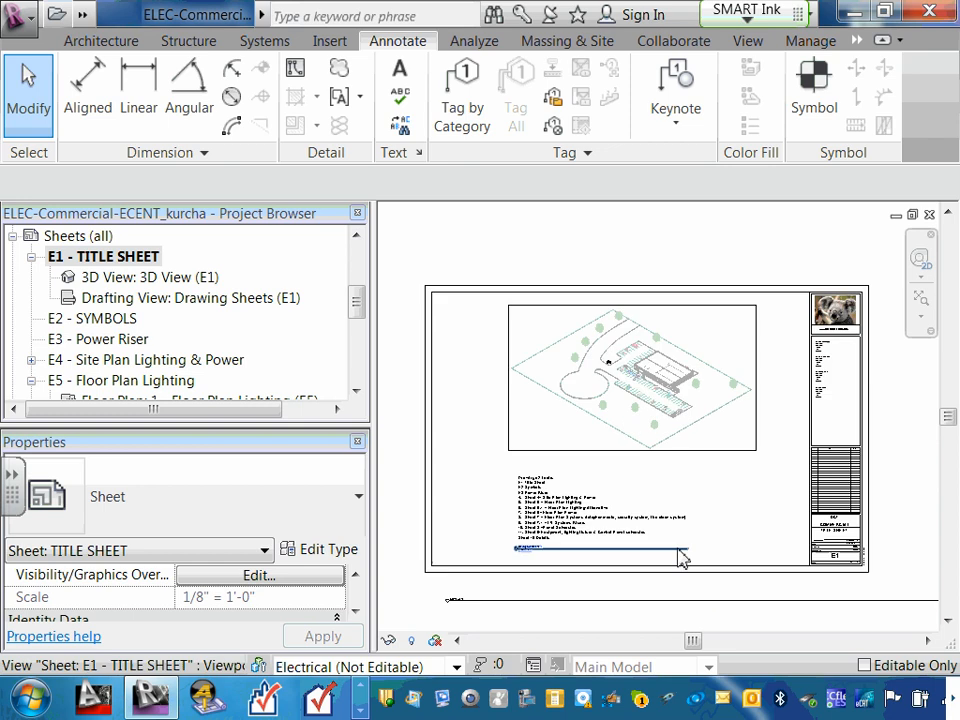
scroll(670, 570, up, 2)
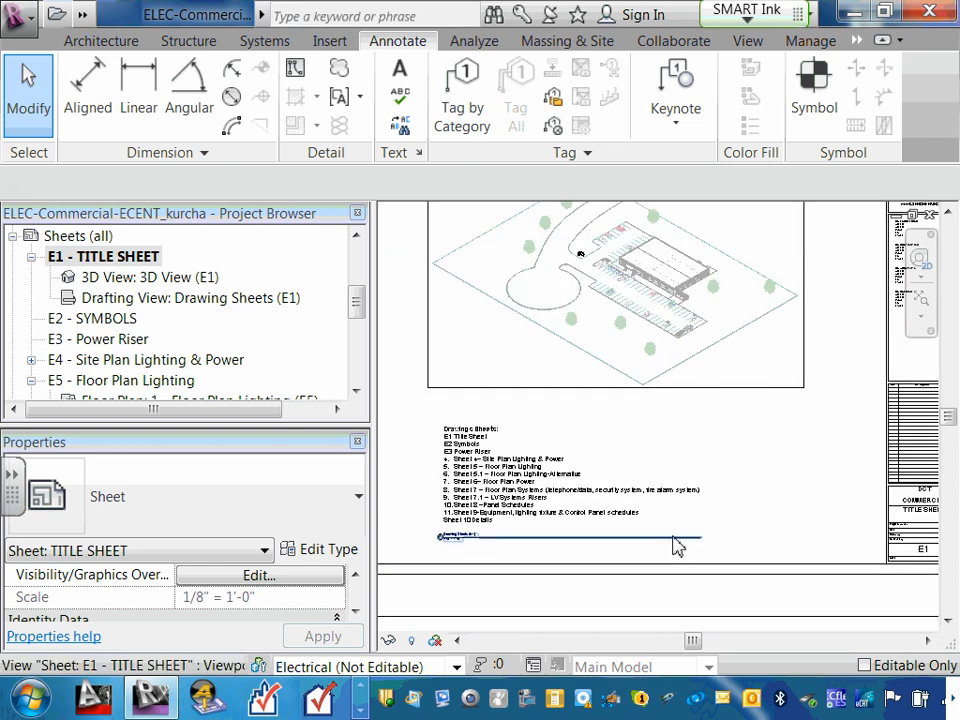
click(677, 545)
scroll(660, 550, down, 2)
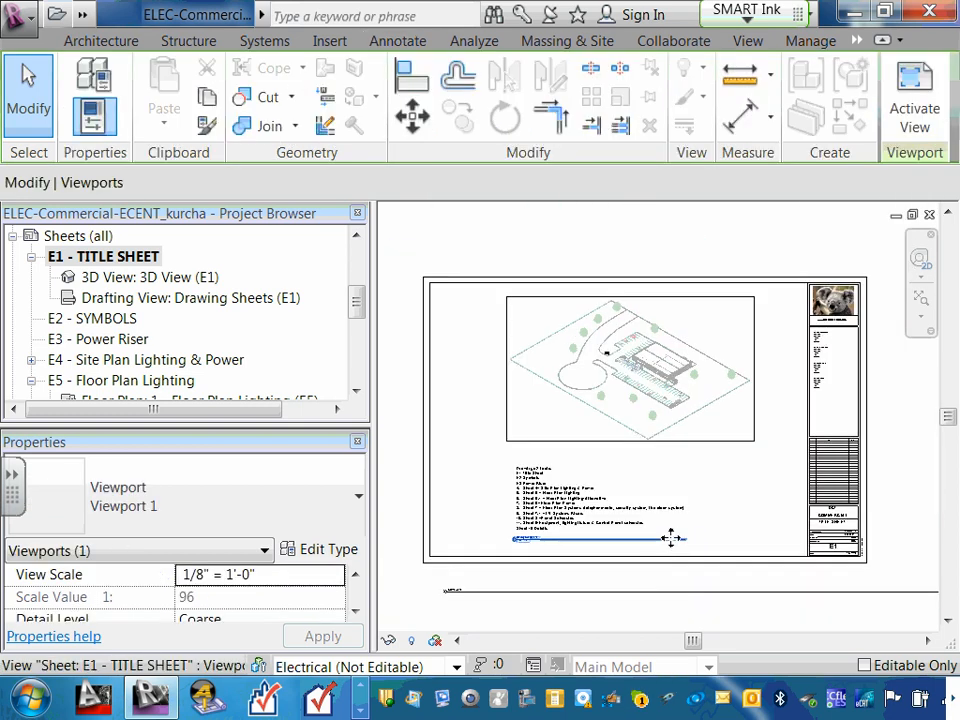
mouse_move(671, 538)
mouse_down()
mouse_move(658, 591)
mouse_move(668, 560)
mouse_move(671, 662)
mouse_move(670, 596)
mouse_up()
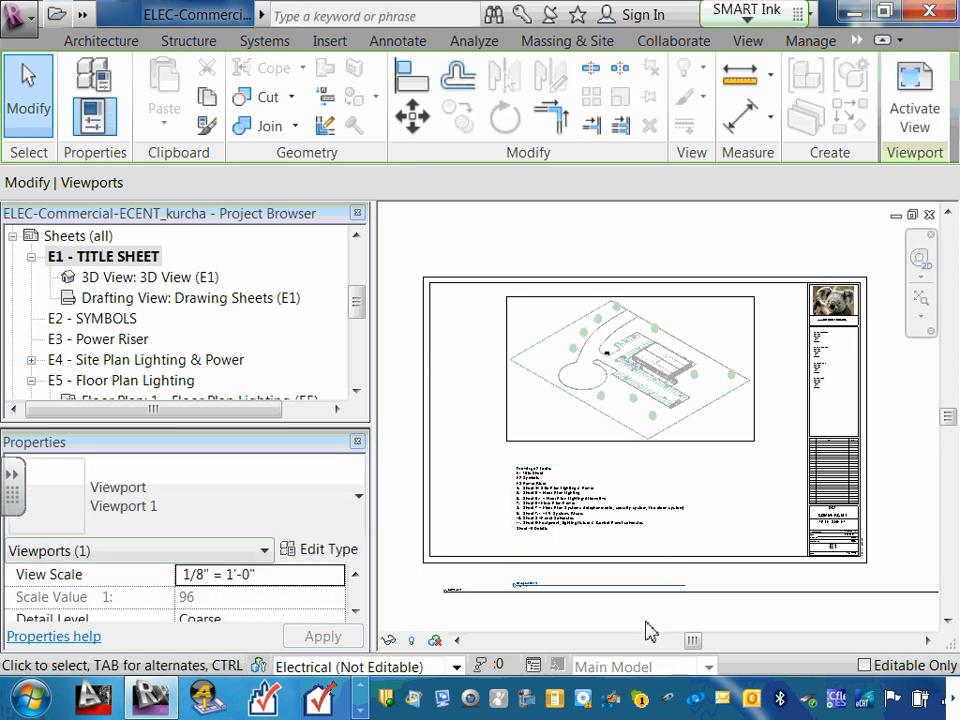
- Set the scale of the Drawing Sheets (E1) drafting view to 3/16" = 1'-0" and return to the title sheet
scroll(557, 512, up, 1)
scroll(555, 510, up, 2)
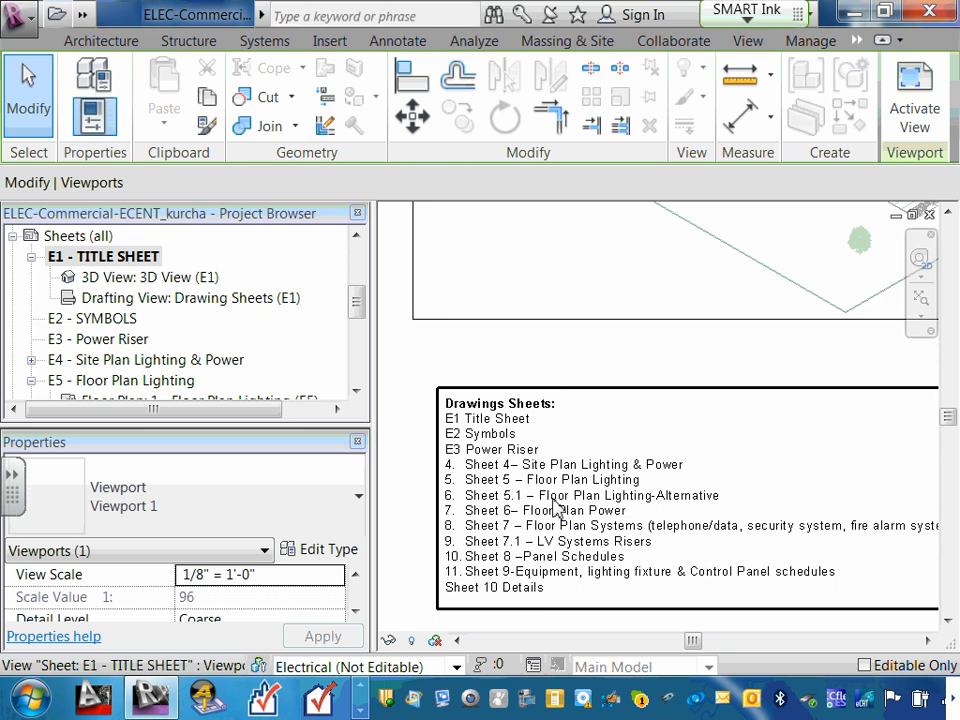
scroll(555, 505, down, 3)
scroll(590, 510, down, 1)
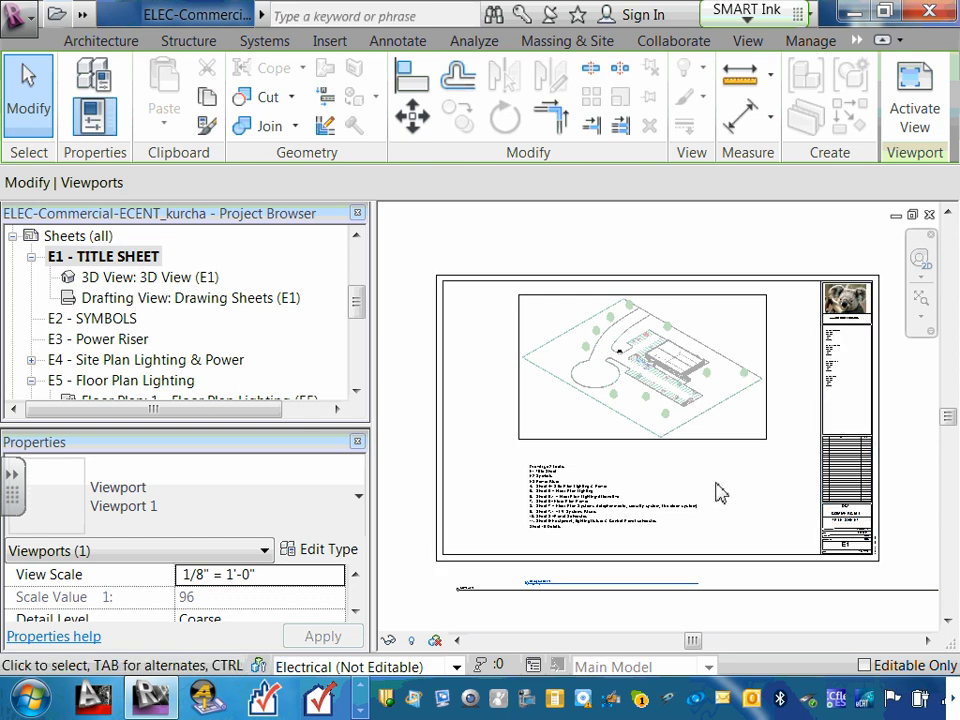
click(175, 284)
double_click(182, 300)
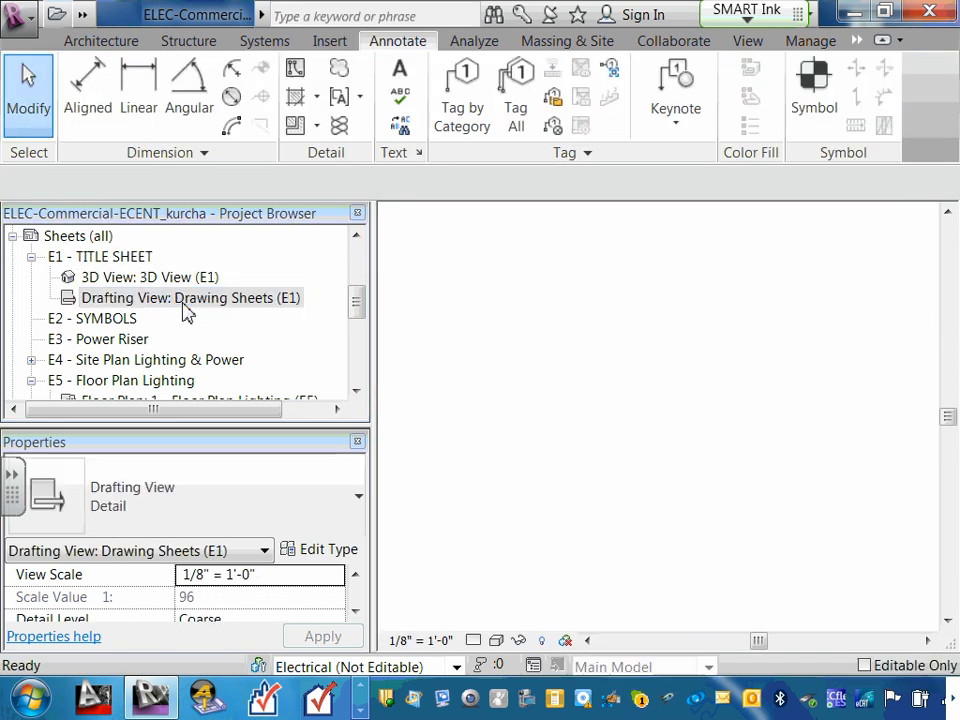
click(408, 640)
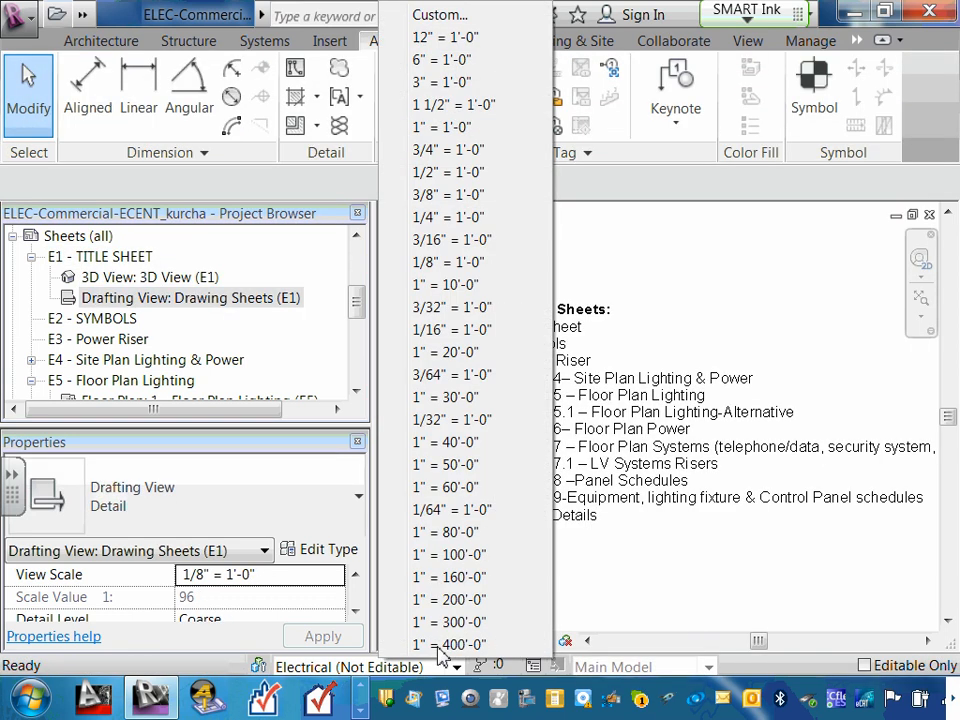
click(457, 243)
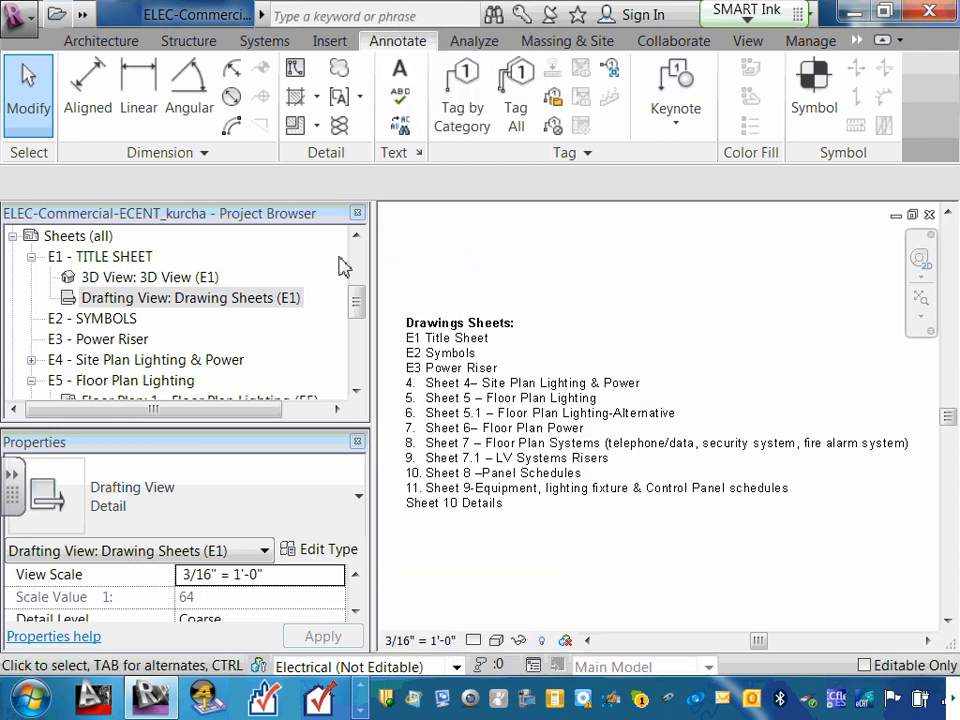
double_click(137, 262)
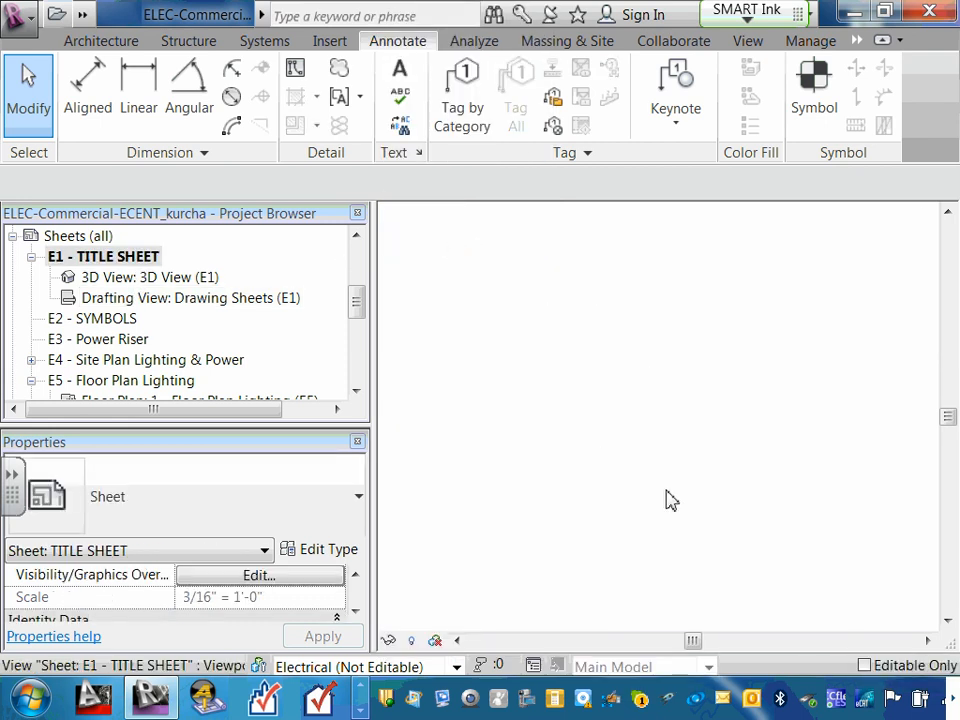
- Move the Drawing Sheets viewport down off the 3D view into the free space beneath it
click(545, 462)
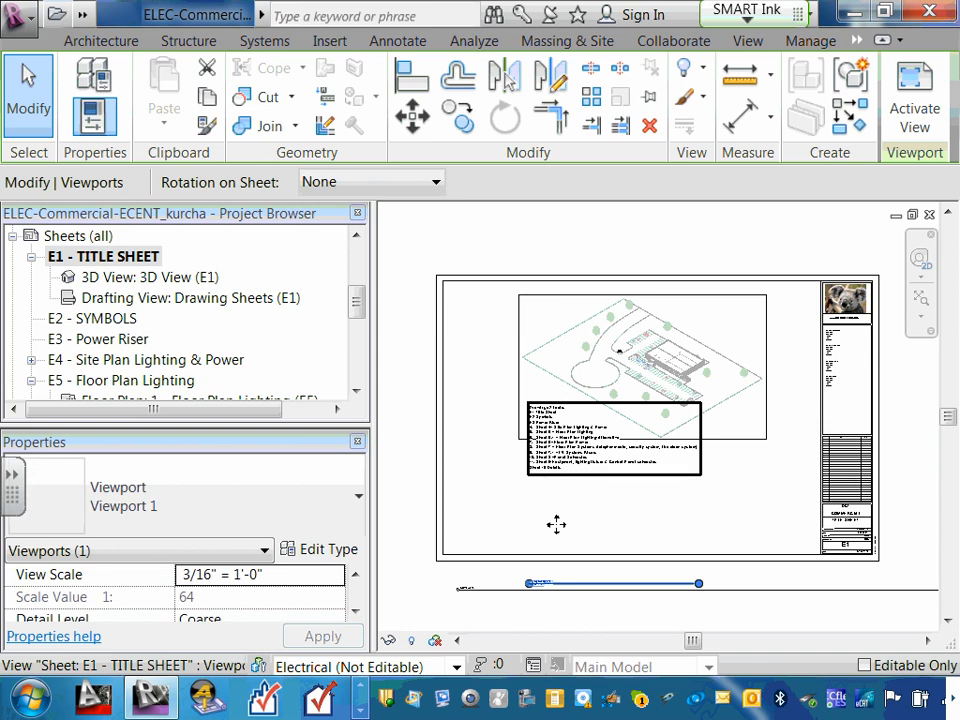
drag(555, 521, 560, 546)
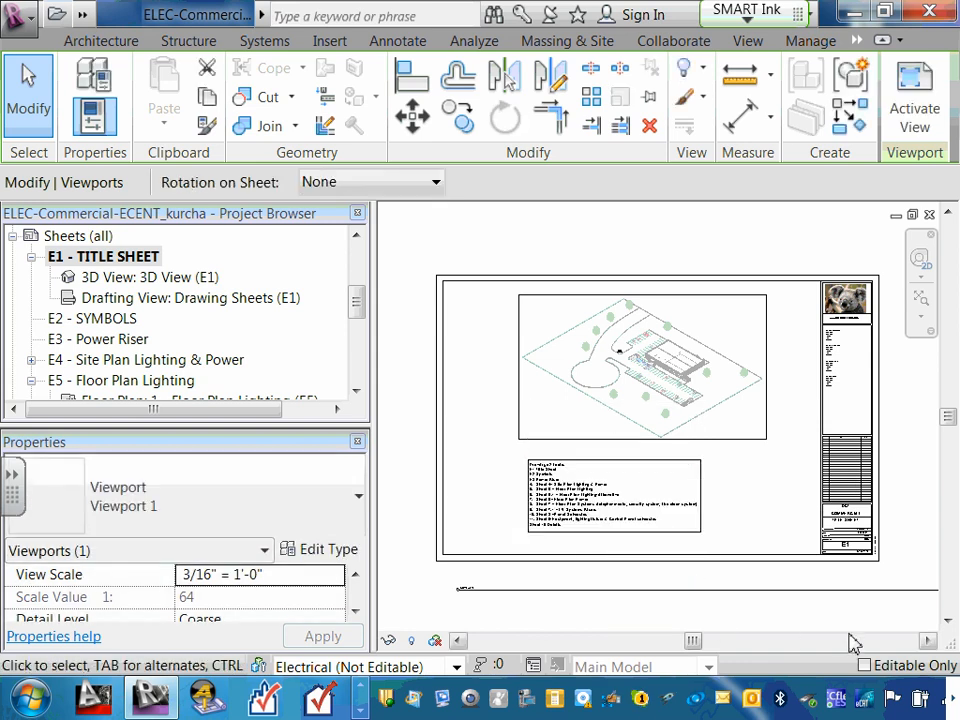
click(771, 619)
- Examine the size and legibility of the drawing list text relative to the 3D view and the whole title sheet
scroll(526, 490, up, 2)
scroll(551, 505, up, 3)
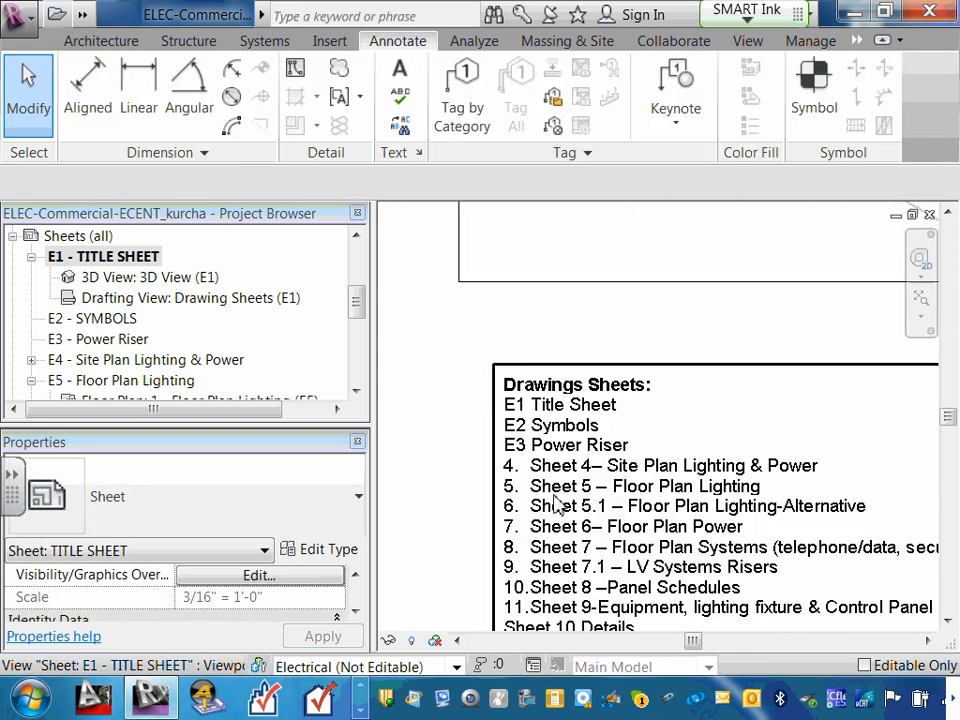
scroll(551, 490, down, 4)
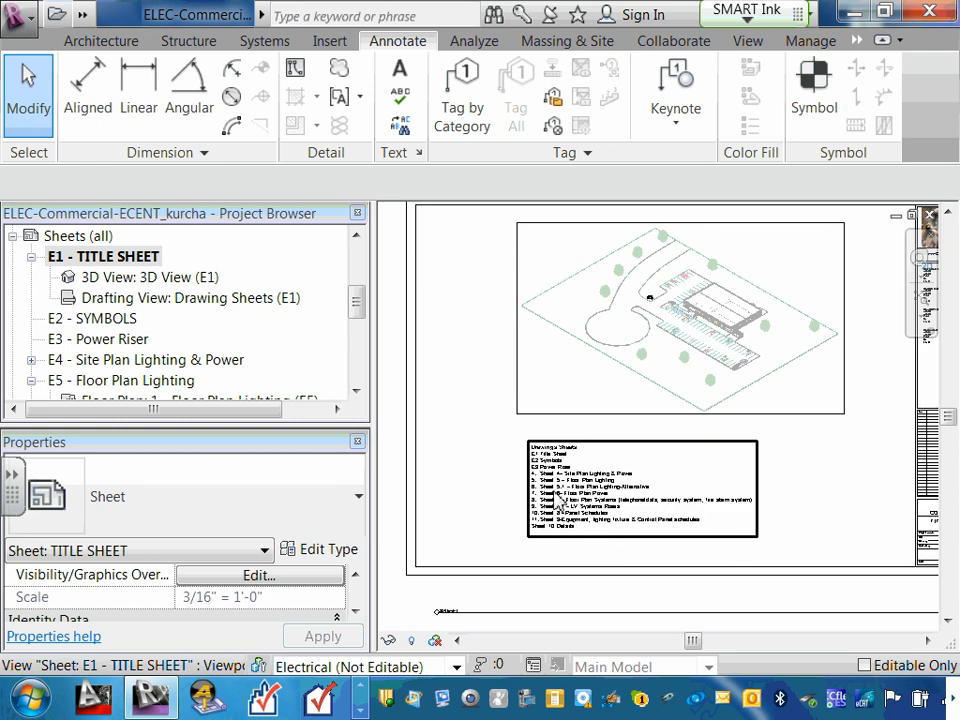
scroll(558, 492, up, 2)
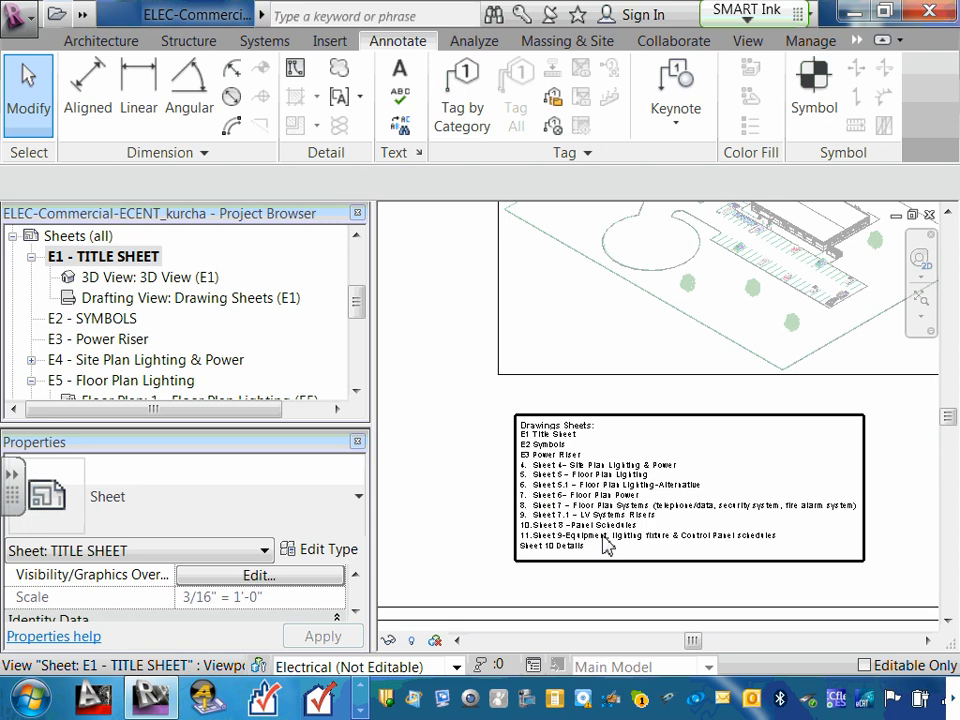
scroll(630, 525, down, 4)
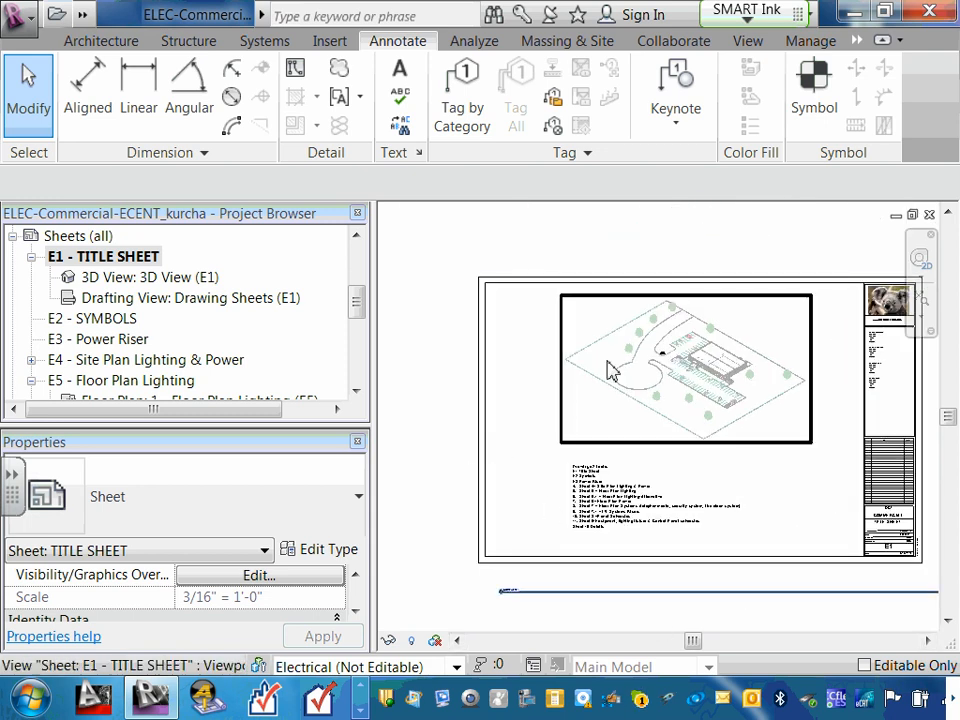
scroll(594, 493, up, 5)
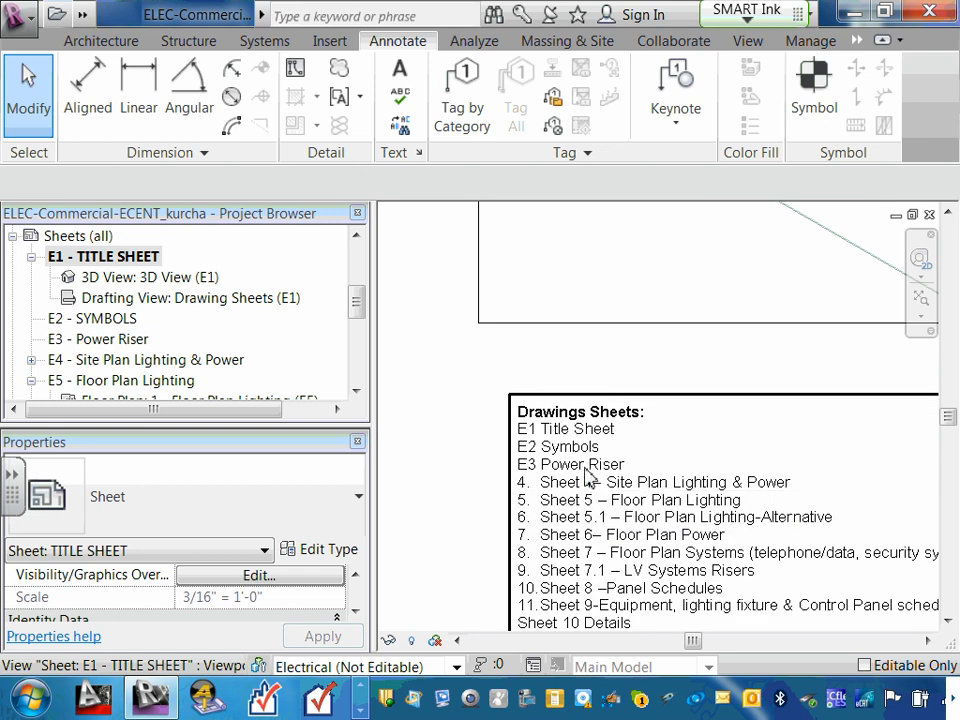
scroll(589, 478, down, 5)
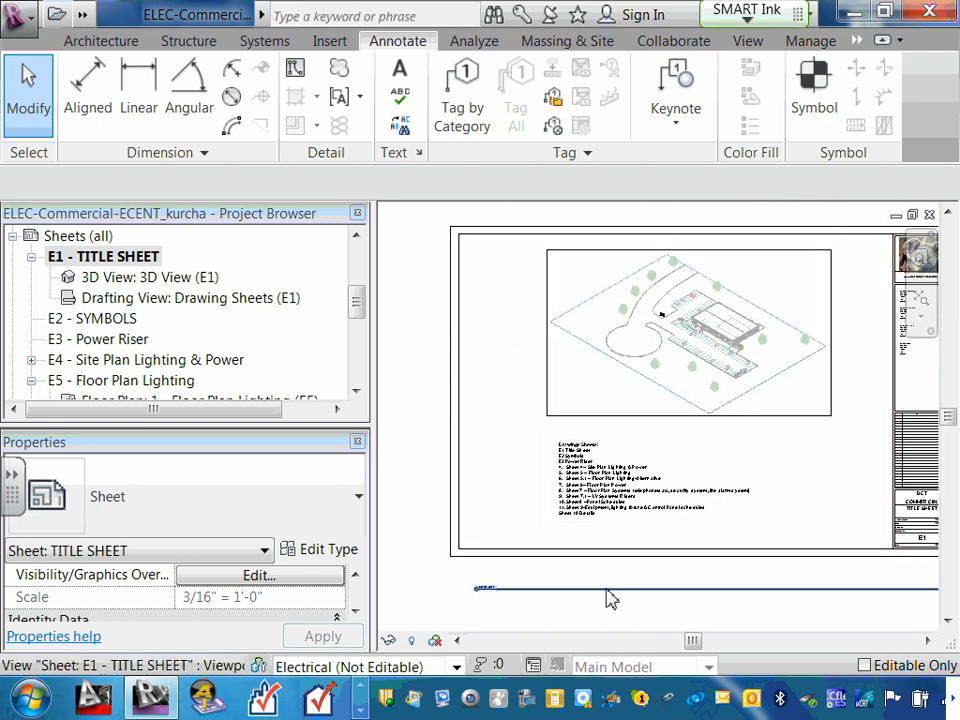
scroll(583, 514, down, 2)
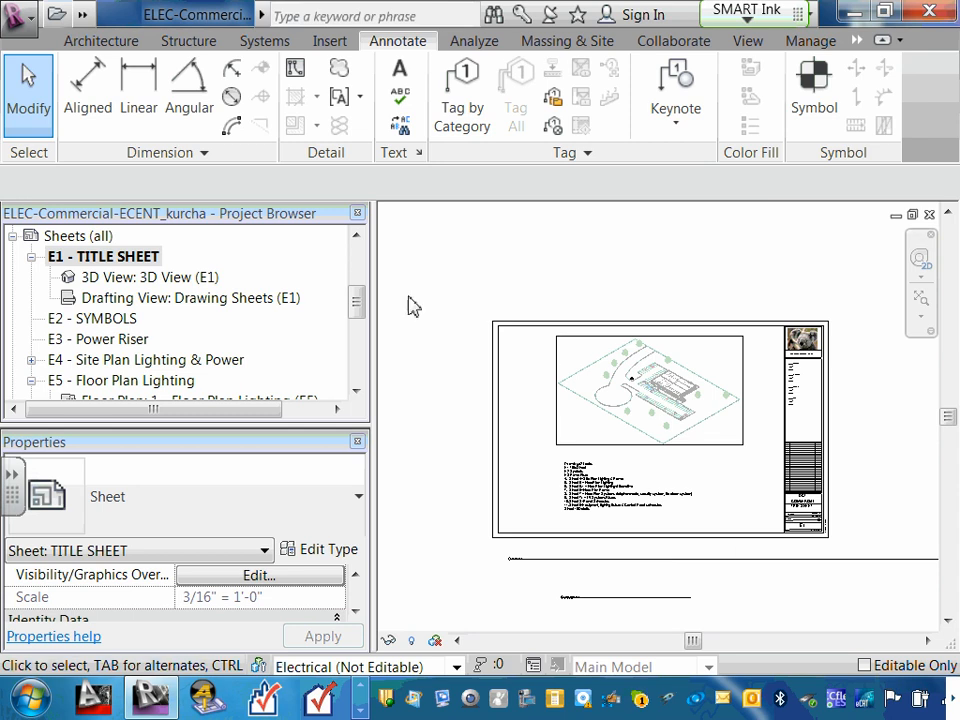
- Set the view scale of the Drawing Sheets viewport on the title sheet to 1/4" = 1'-0"
click(566, 498)
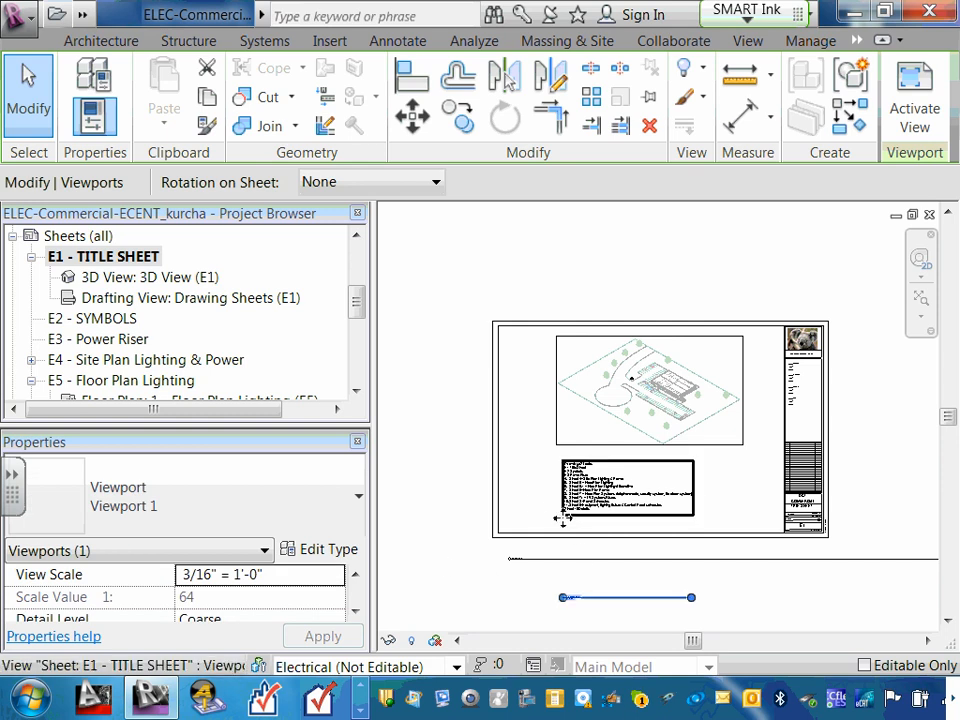
click(315, 572)
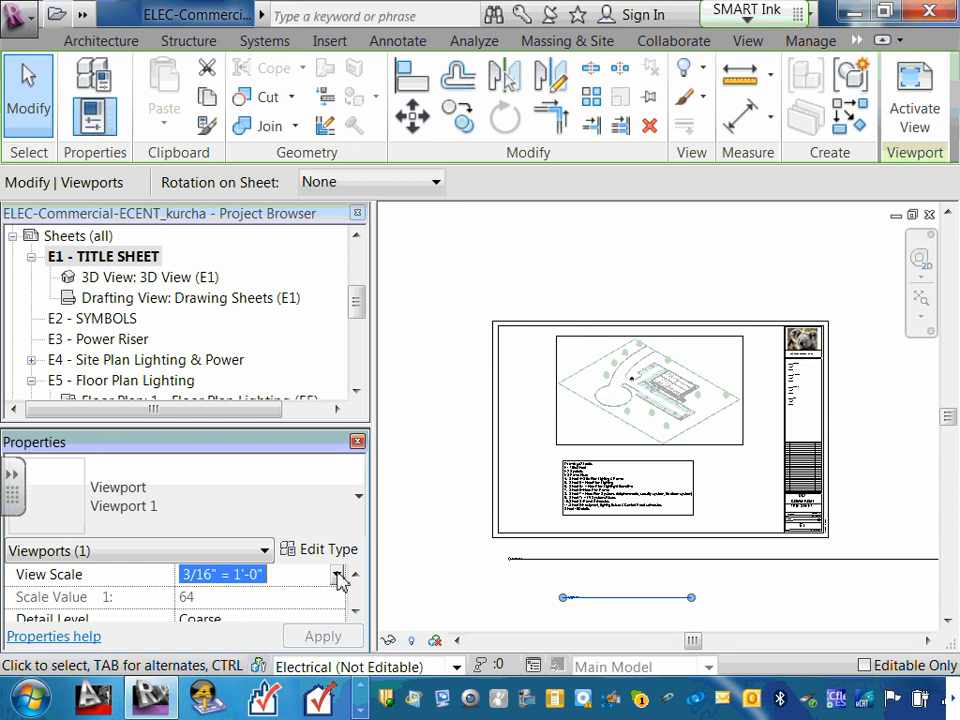
click(338, 575)
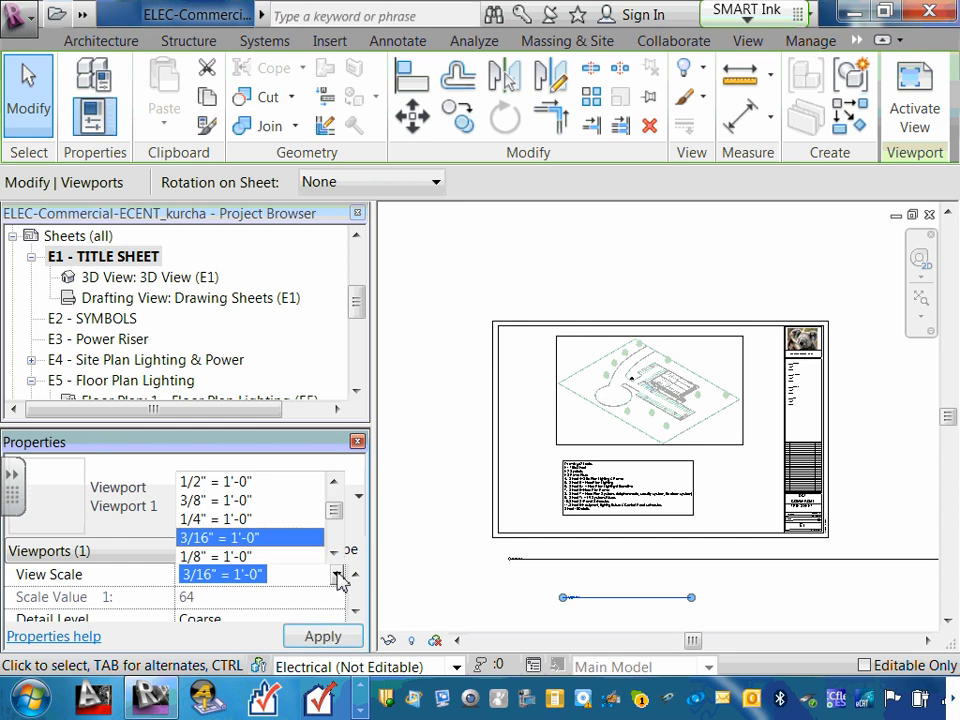
click(245, 521)
click(343, 636)
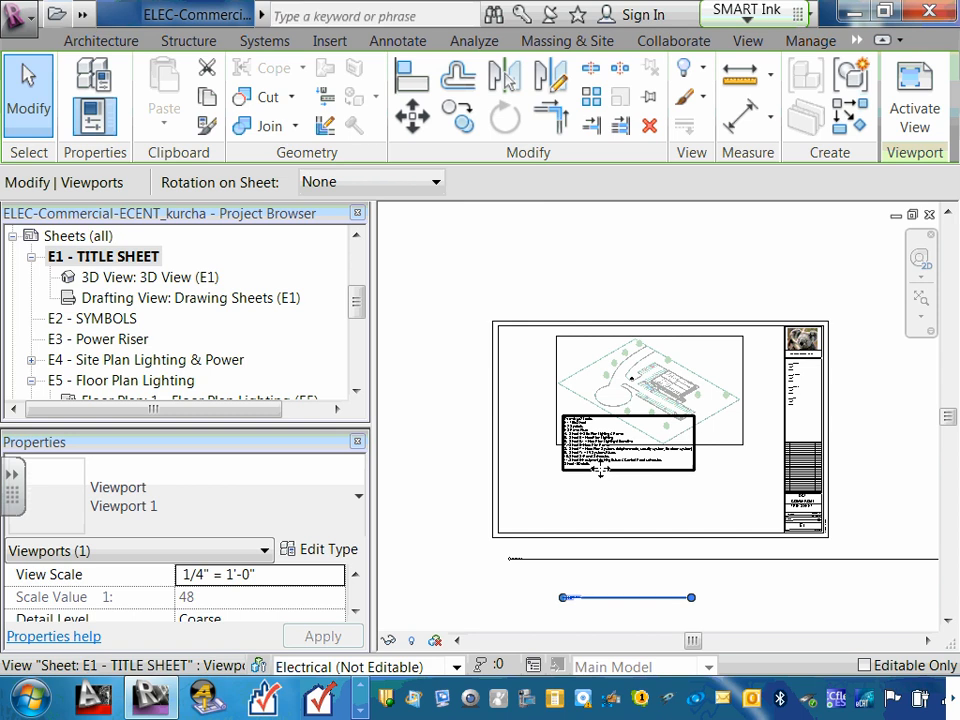
- Move the rescaled drawing list viewport below the 3D viewport, inside the sheet border, and check its text
drag(600, 473, 598, 534)
click(546, 497)
scroll(550, 490, up, 3)
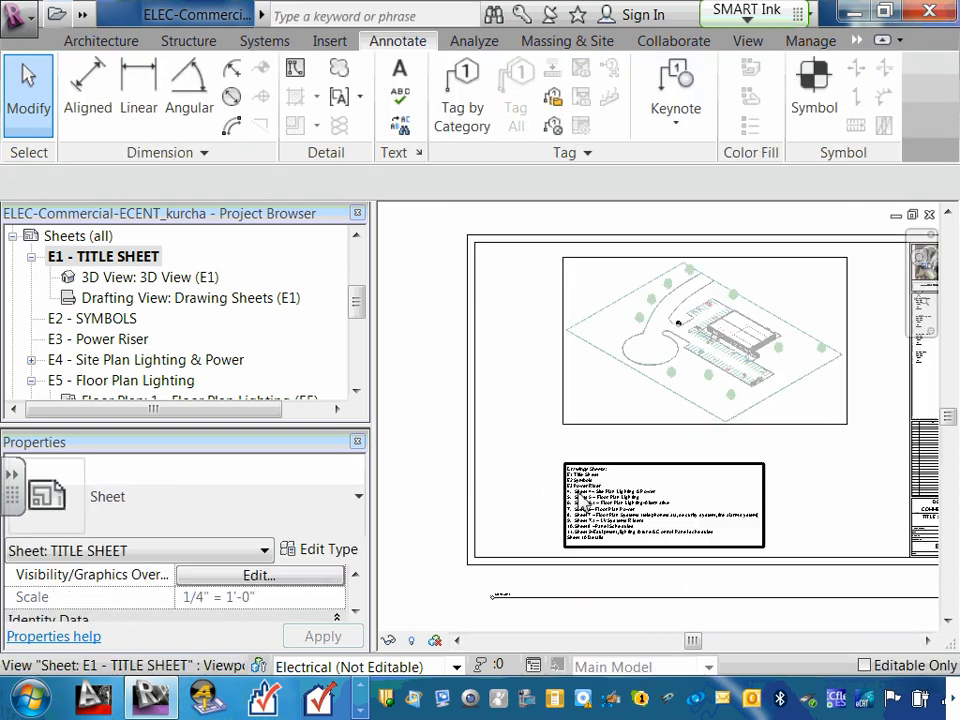
scroll(630, 497, up, 2)
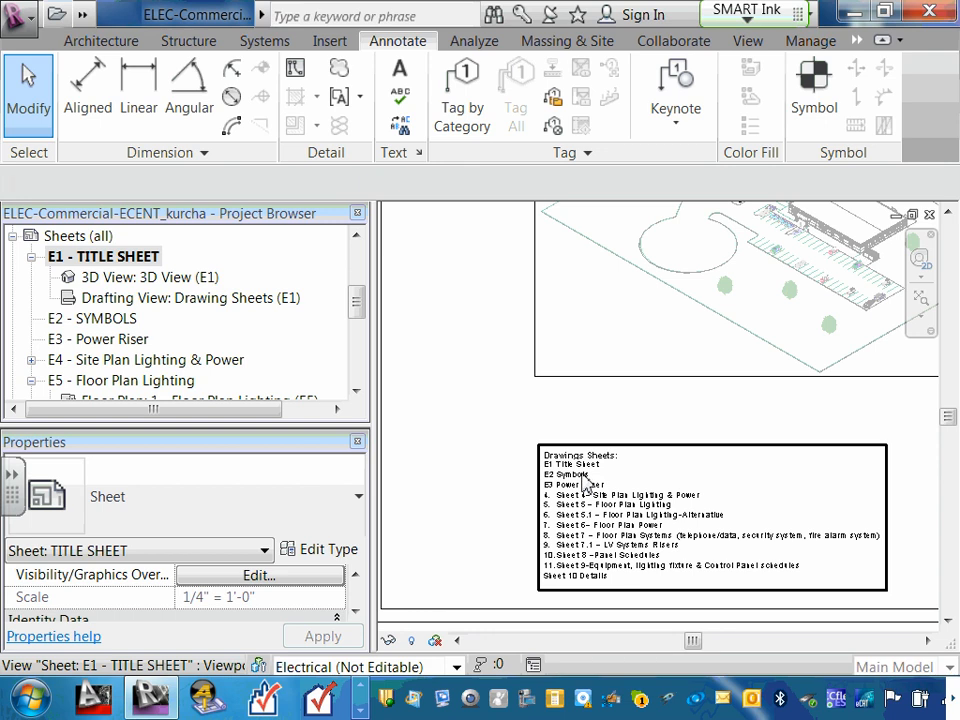
- Reposition the drawing list viewport slightly lower, leaving a wider gap beneath the 3D viewport on the title sheet
click(585, 474)
drag(619, 448, 624, 428)
scroll(531, 529, down, 2)
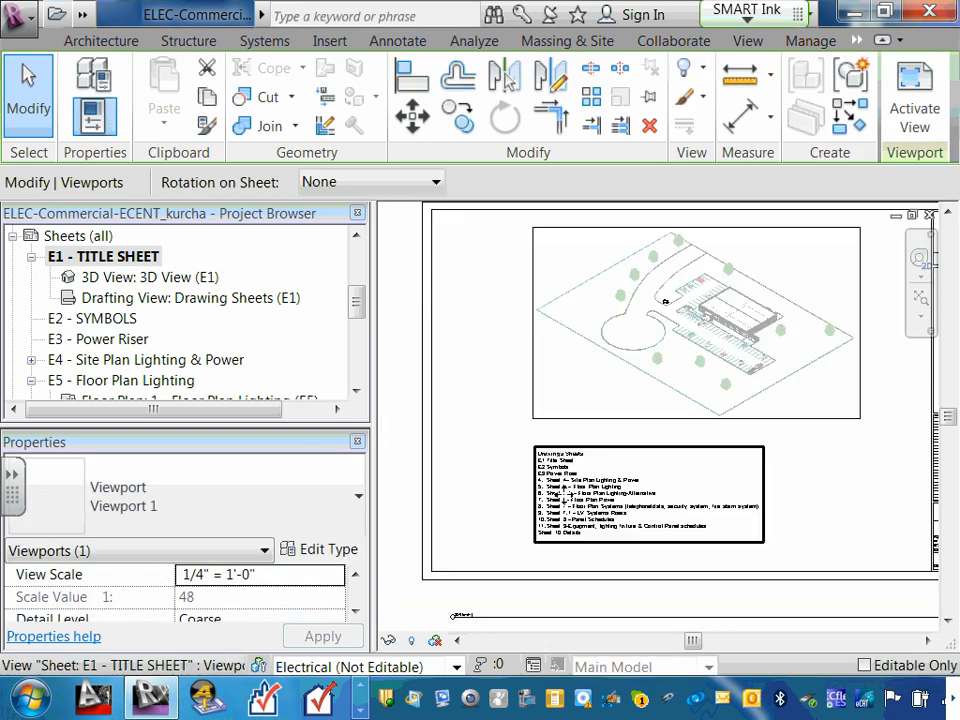
scroll(563, 488, down, 1)
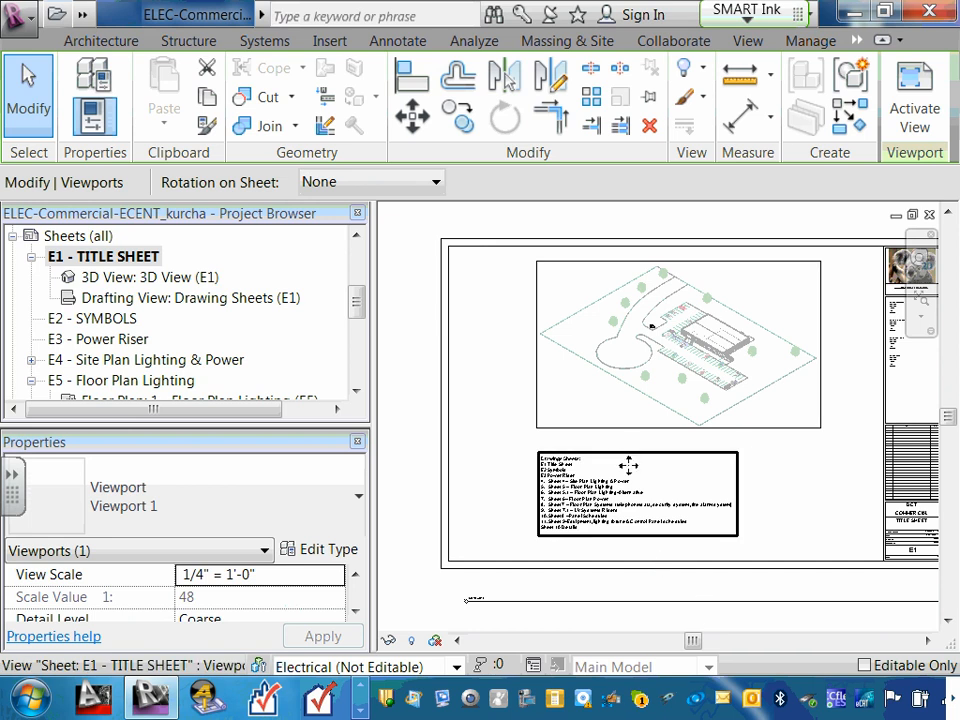
drag(628, 465, 640, 483)
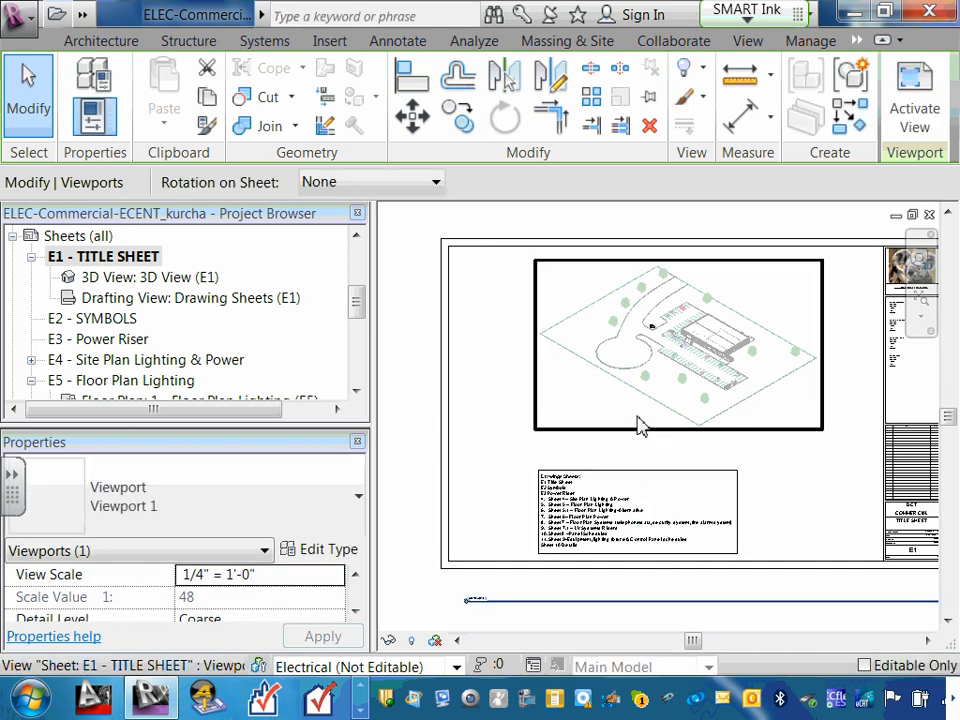
- Shift the 3D viewport slightly down and to the left within the sheet border, above the drawing list
click(624, 426)
drag(624, 426, 606, 451)
scroll(587, 483, down, 2)
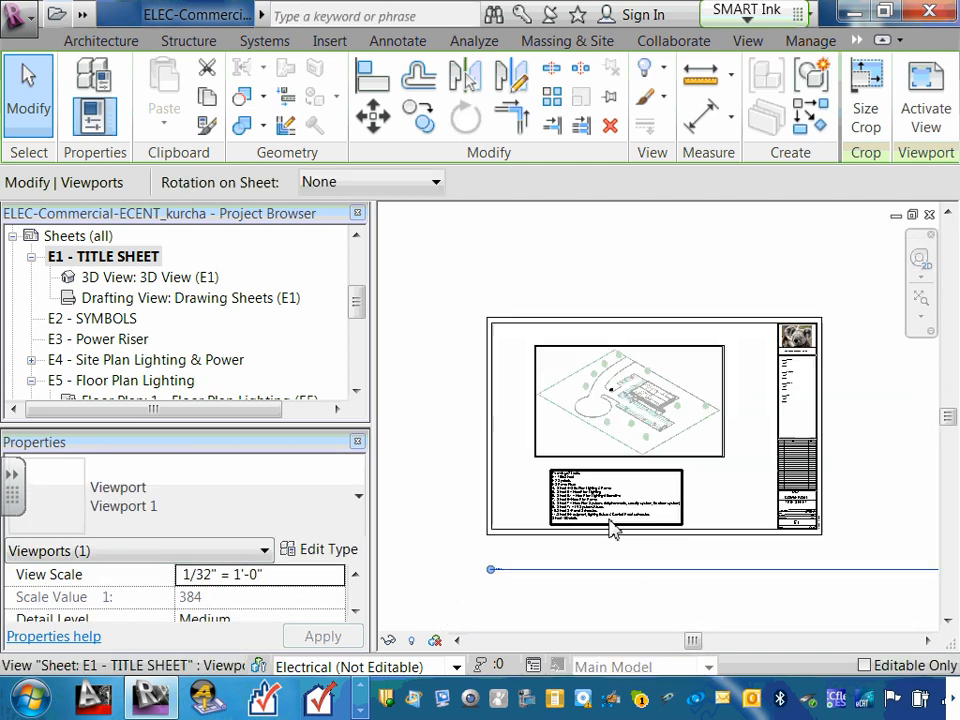
click(446, 551)
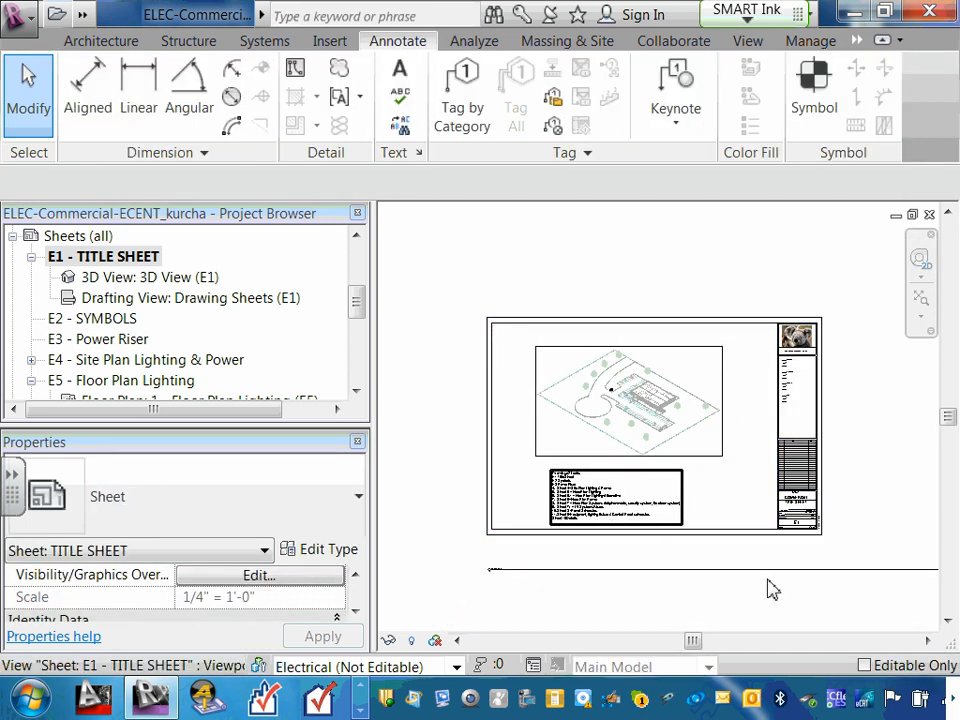
- Examine the title sheet layout, comparing the 3D viewport with the spacing and text legibility of the drawing list
scroll(771, 590, down, 1)
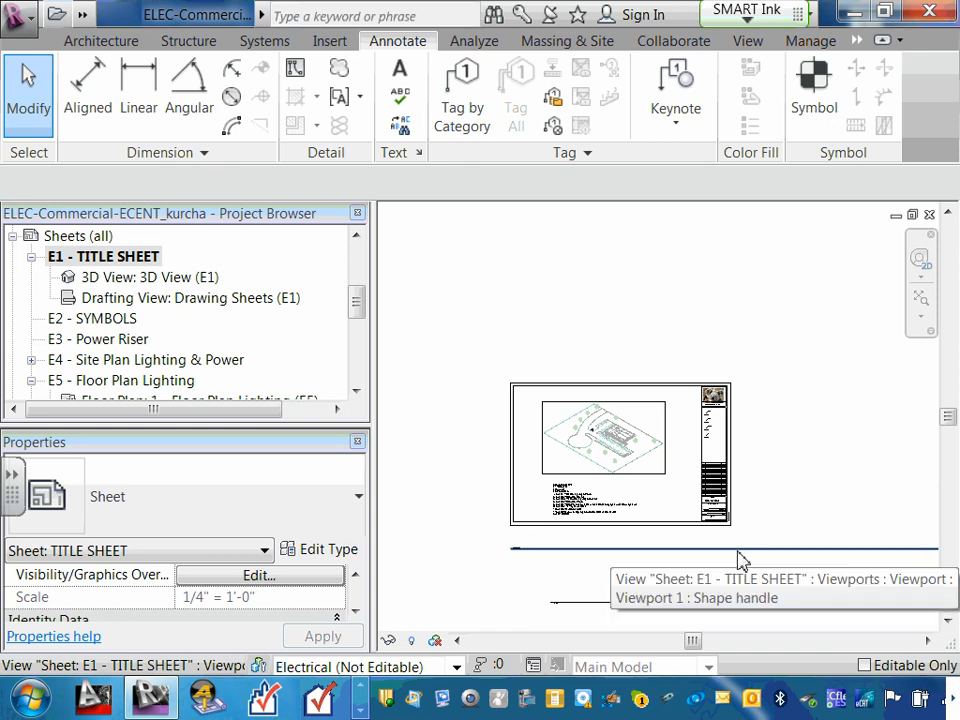
scroll(589, 470, up, 2)
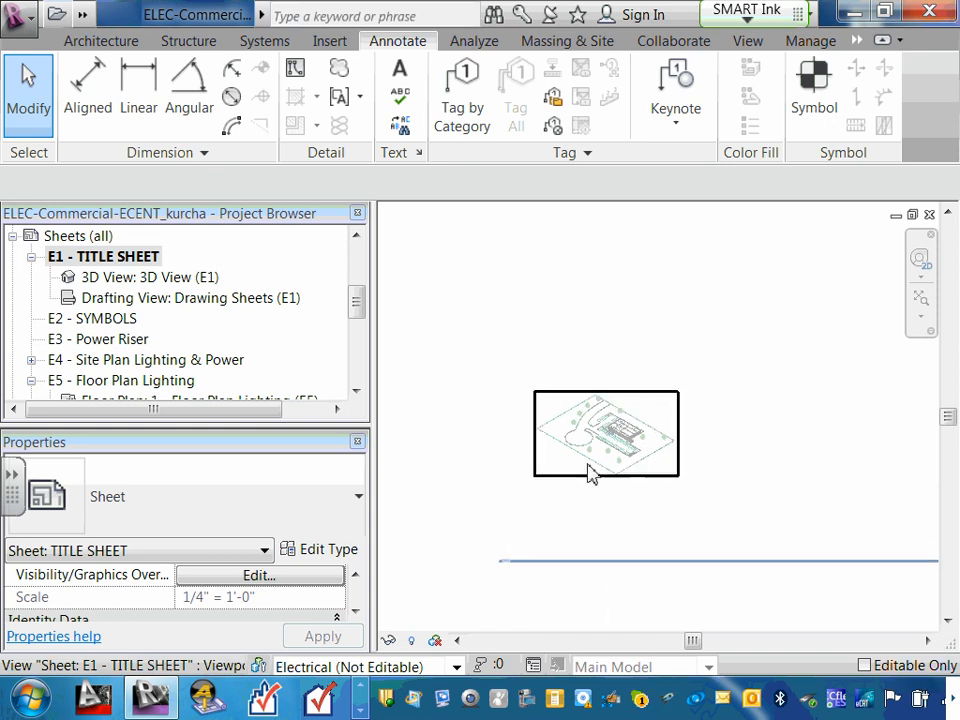
scroll(654, 392, up, 3)
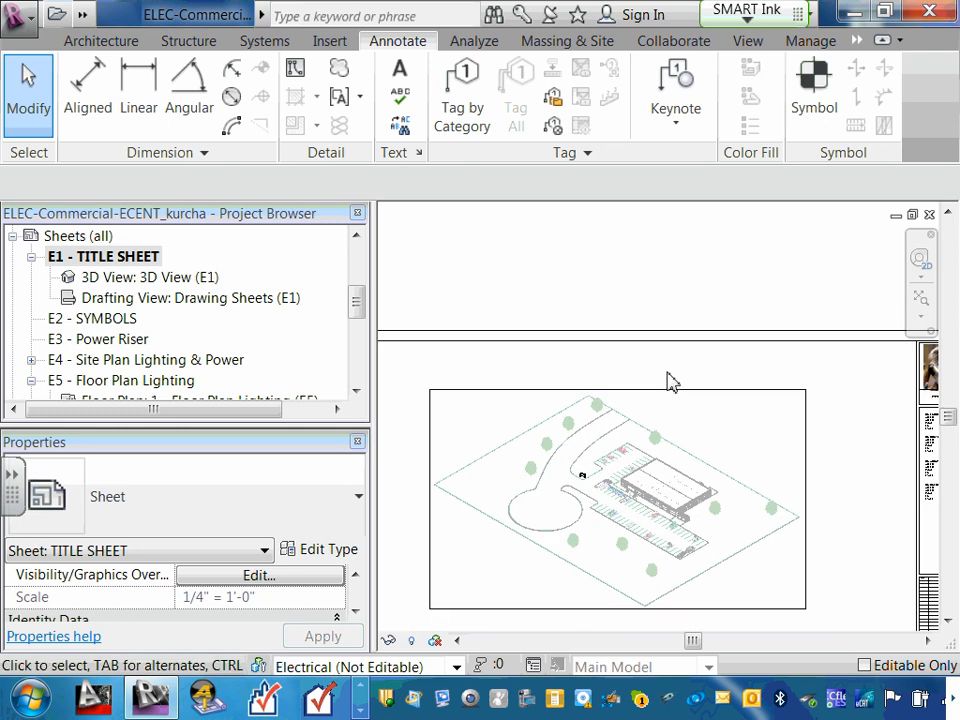
scroll(690, 385, down, 2)
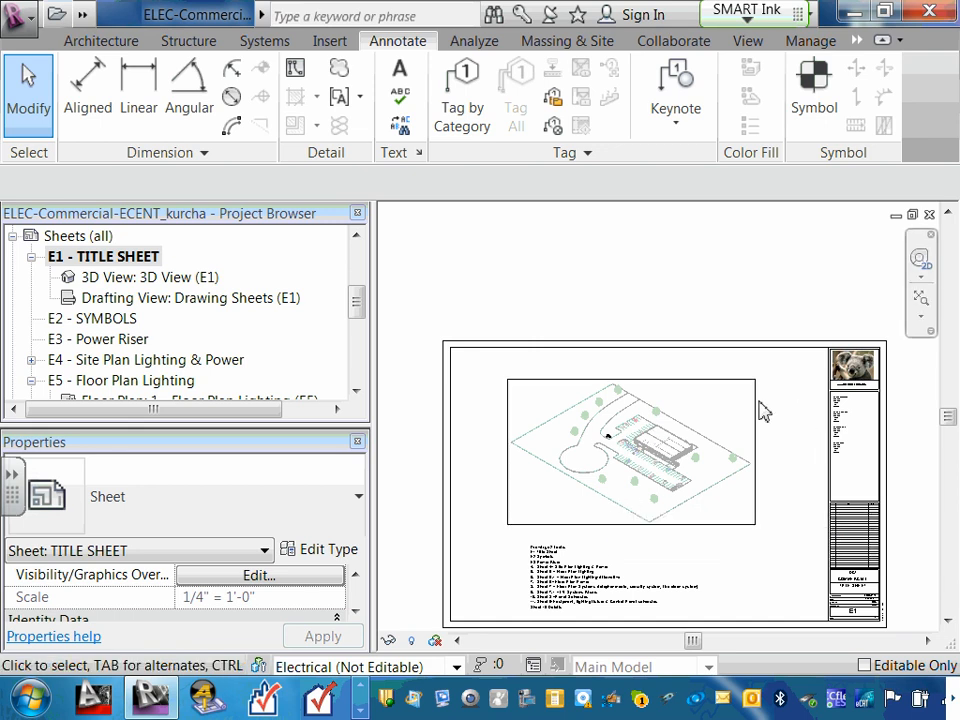
scroll(700, 460, down, 1)
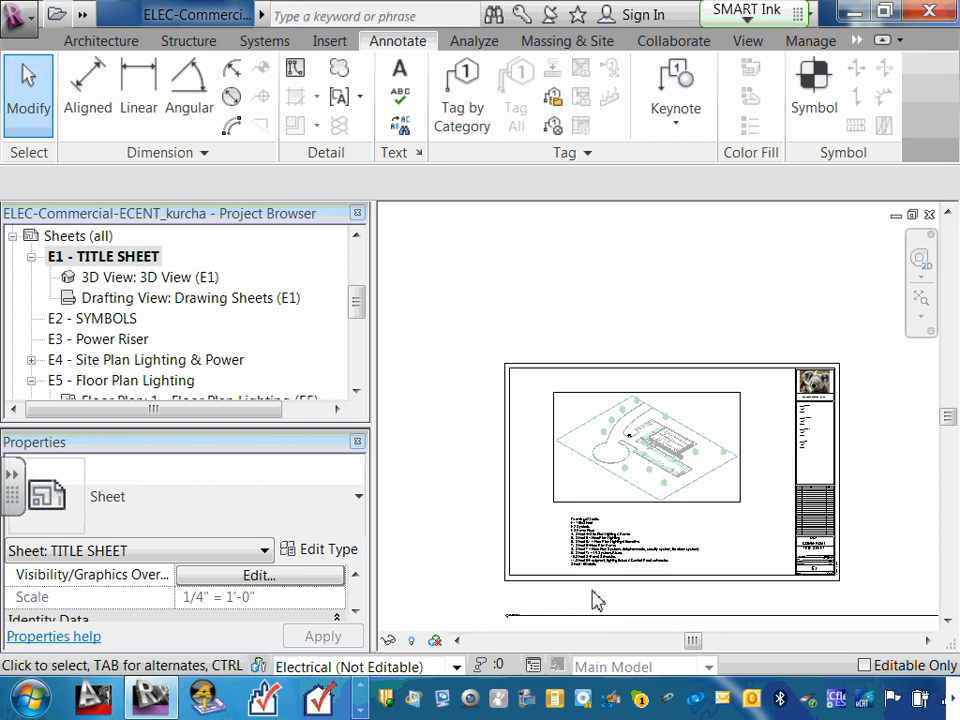
scroll(596, 602, up, 4)
scroll(588, 519, up, 2)
click(549, 455)
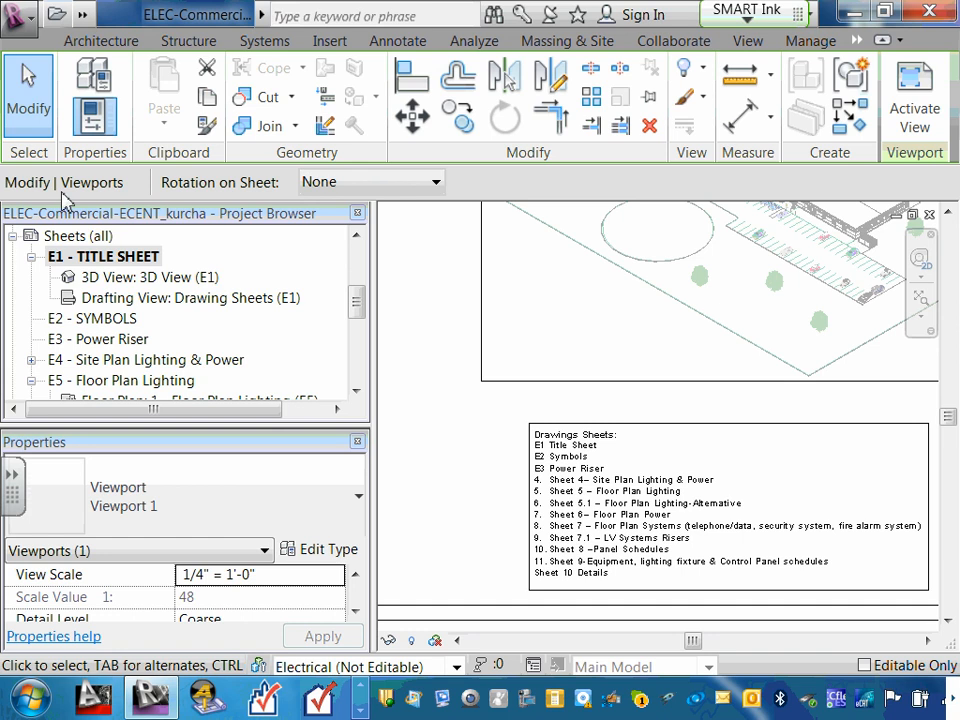
- Open the Drawing Sheets drafting view and inspect the text size in the list note's type properties
double_click(190, 296)
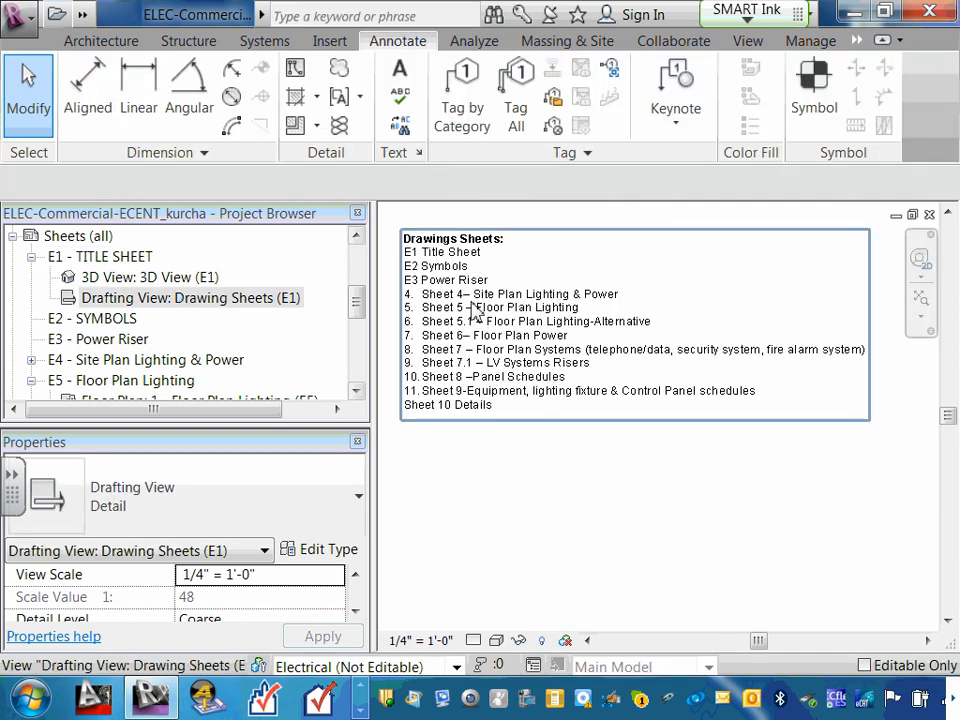
click(424, 276)
click(420, 255)
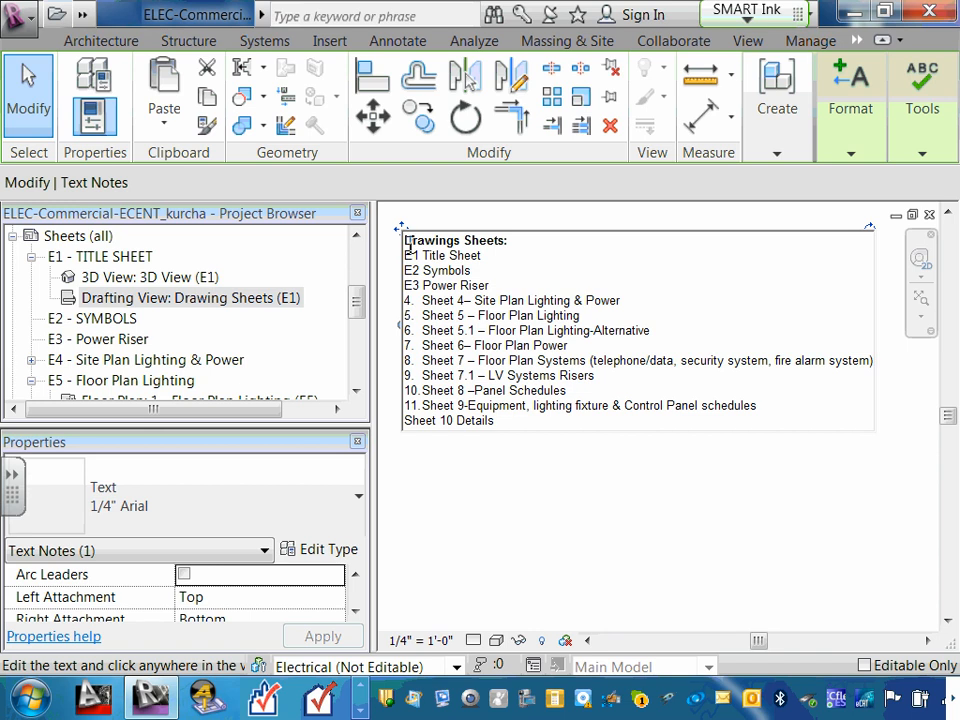
drag(408, 246, 739, 440)
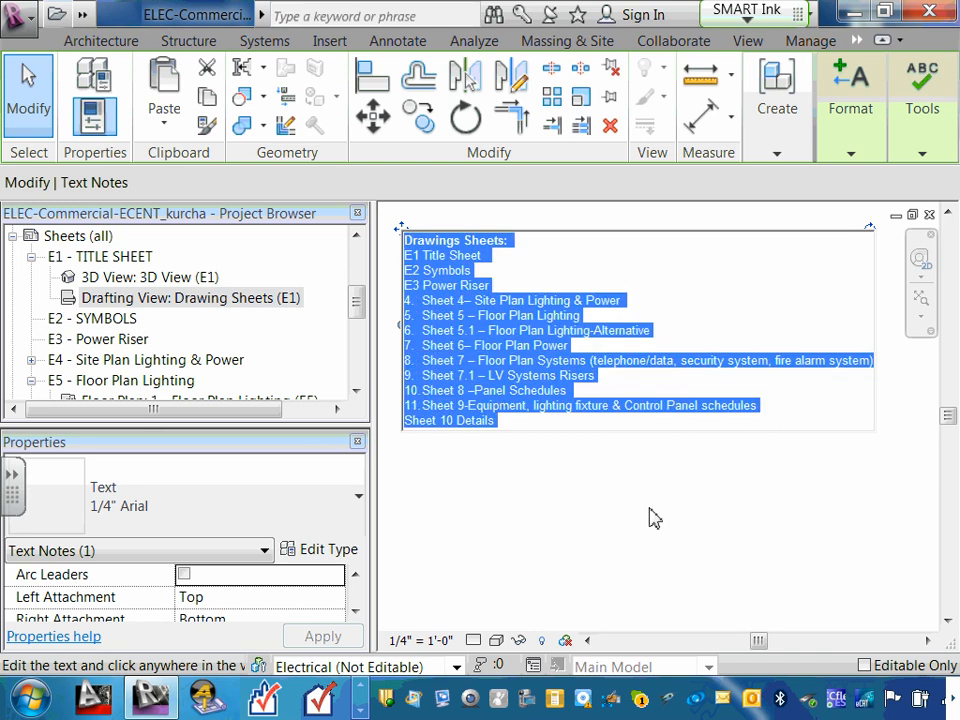
click(335, 552)
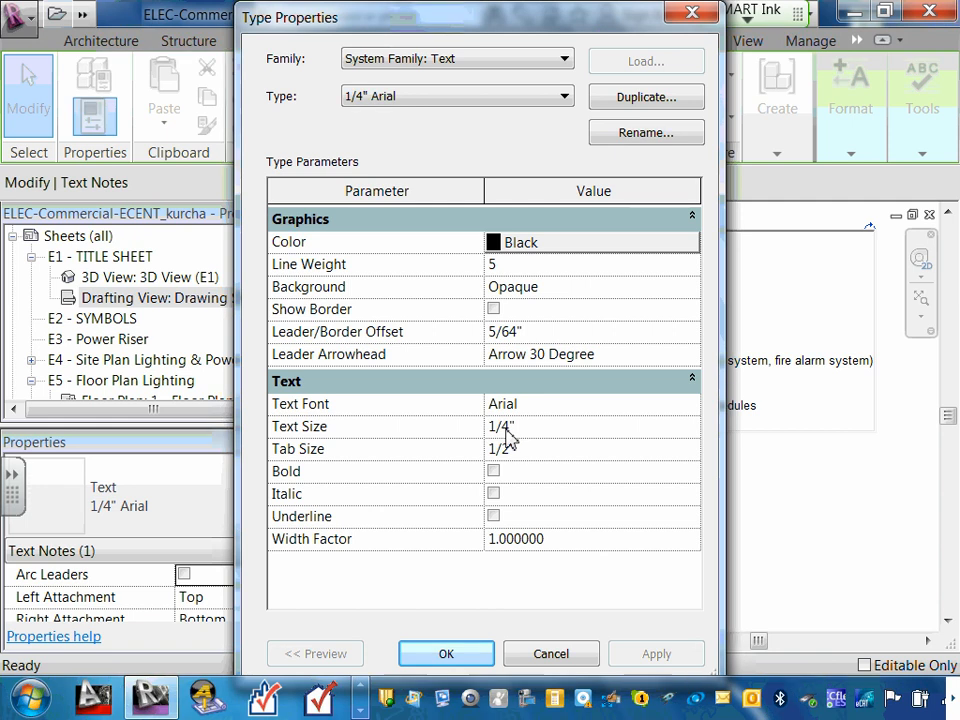
click(556, 655)
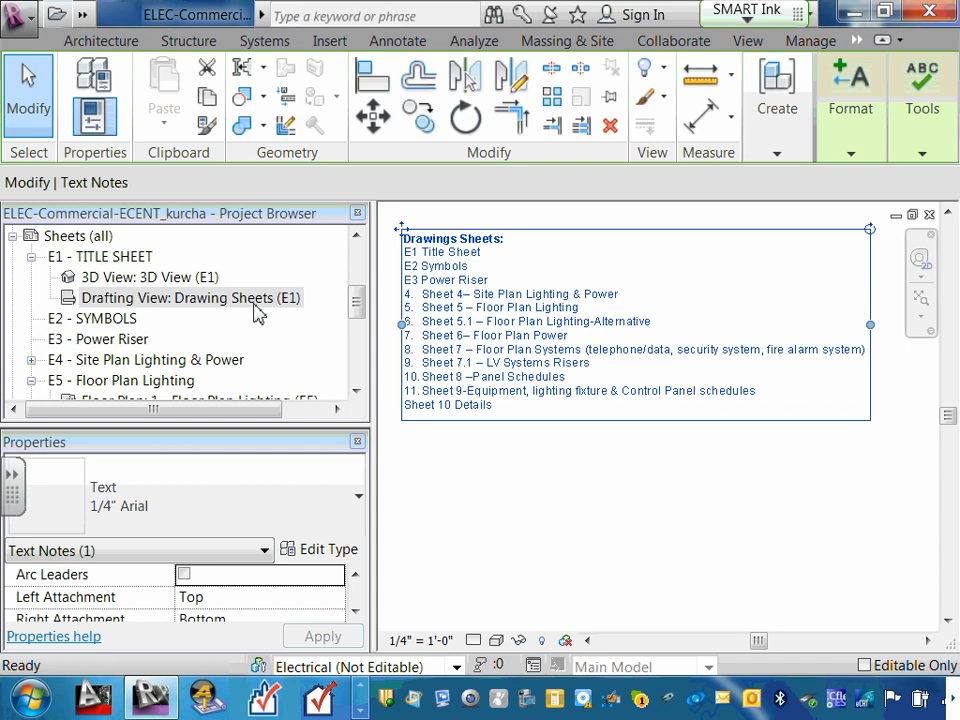
click(330, 550)
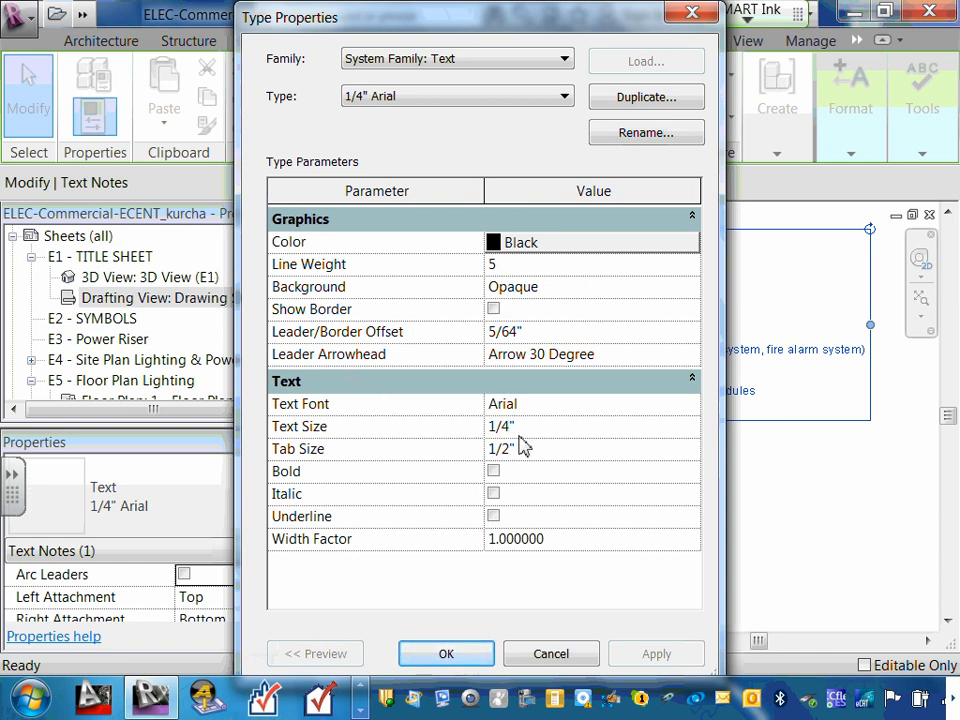
click(572, 656)
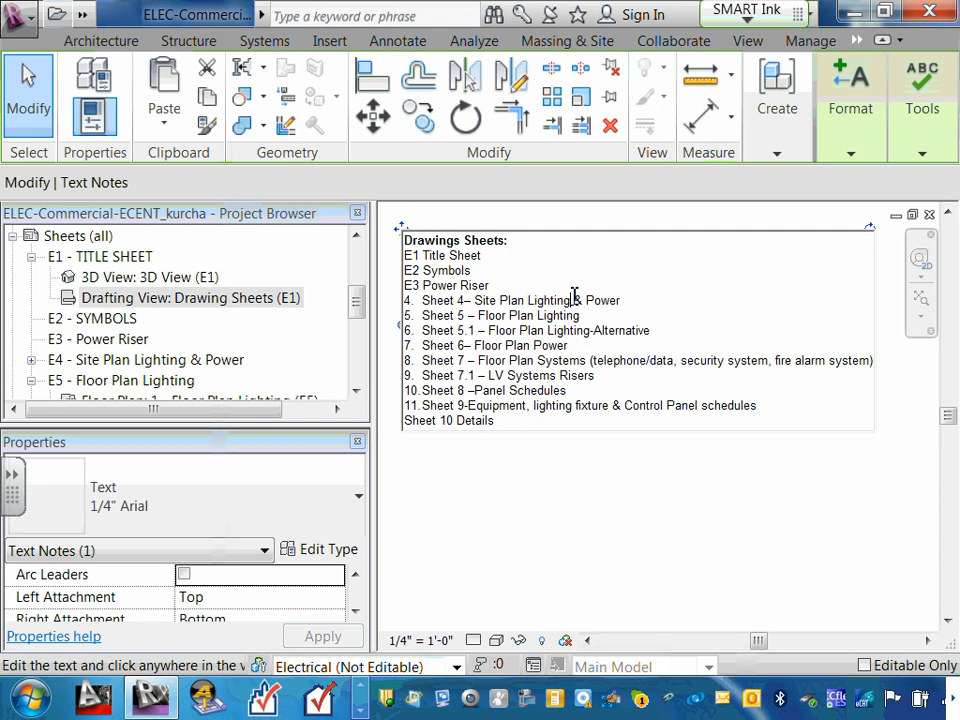
- Set the text size of the list note's 1/4" Arial type to 1/2" and apply it
double_click(574, 299)
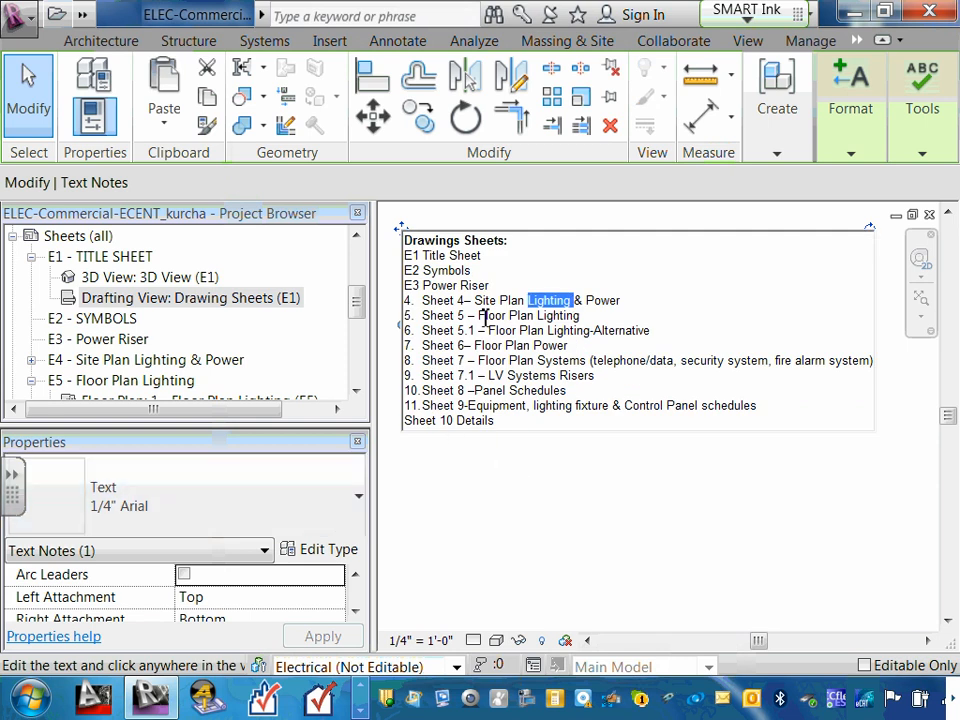
click(513, 272)
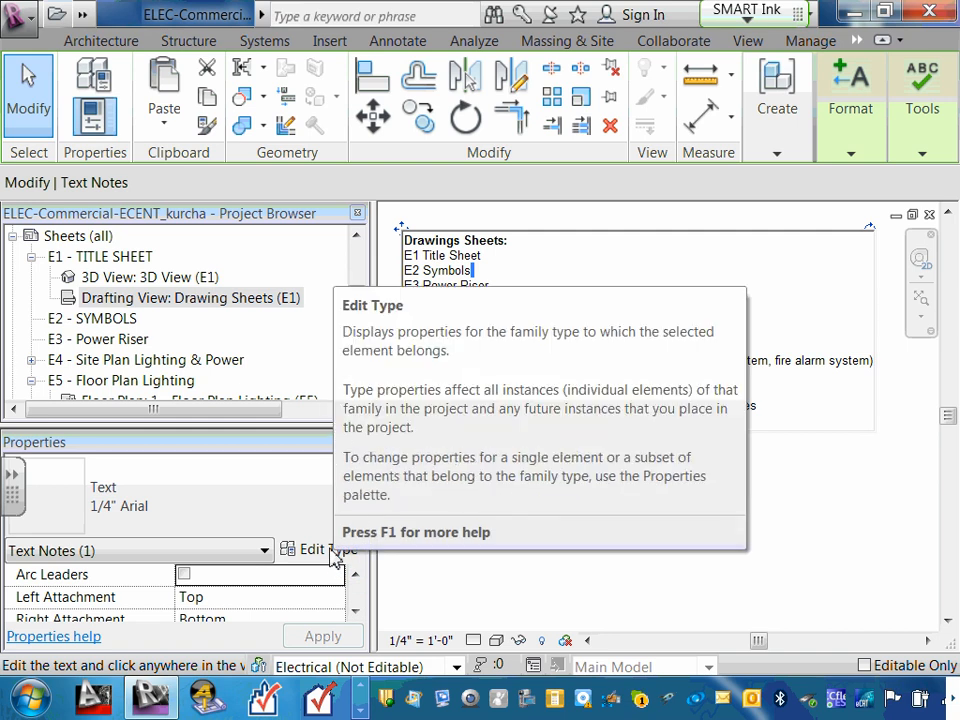
click(331, 551)
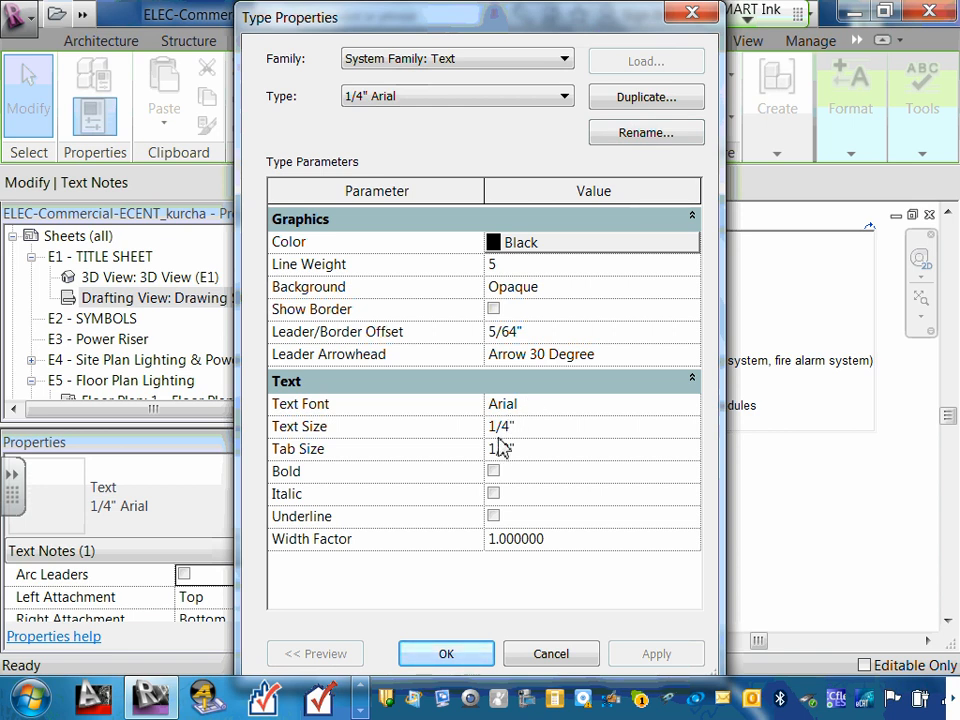
click(516, 426)
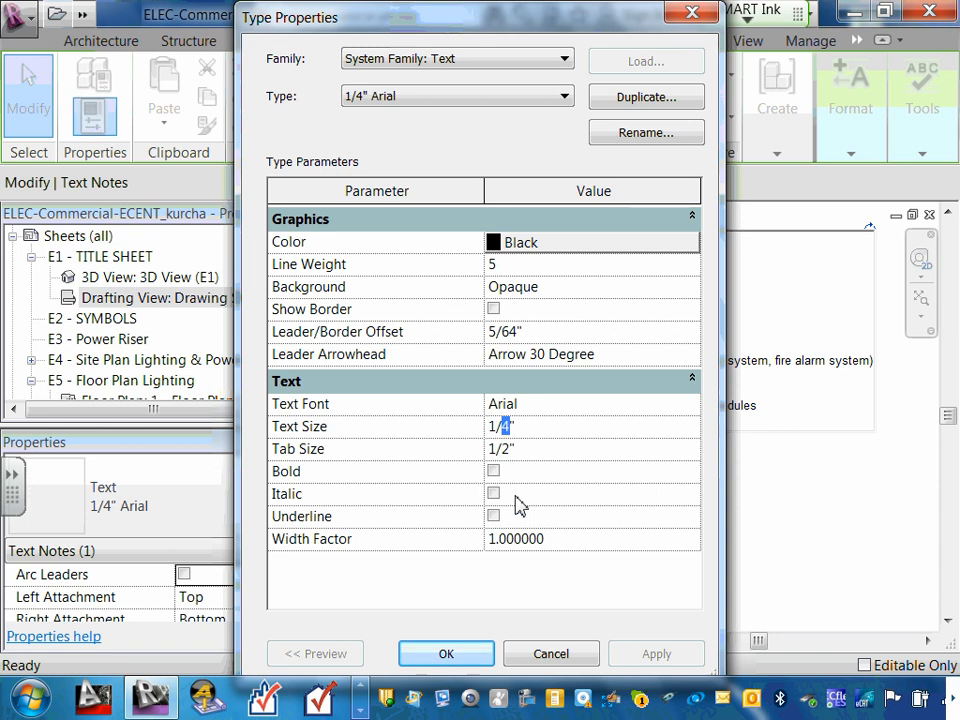
key(Return)
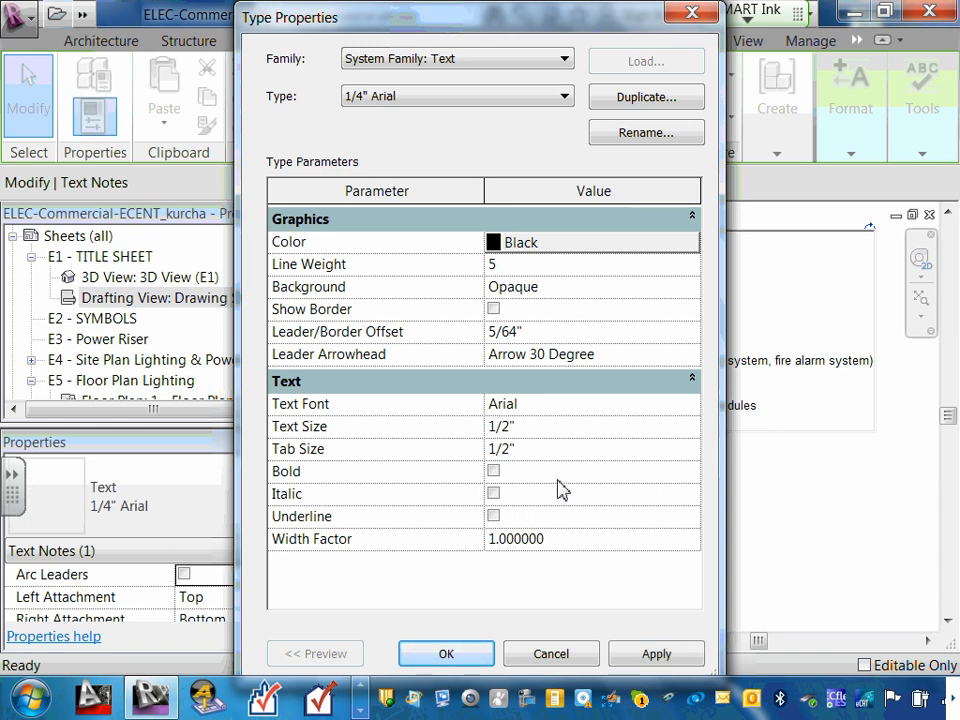
click(658, 665)
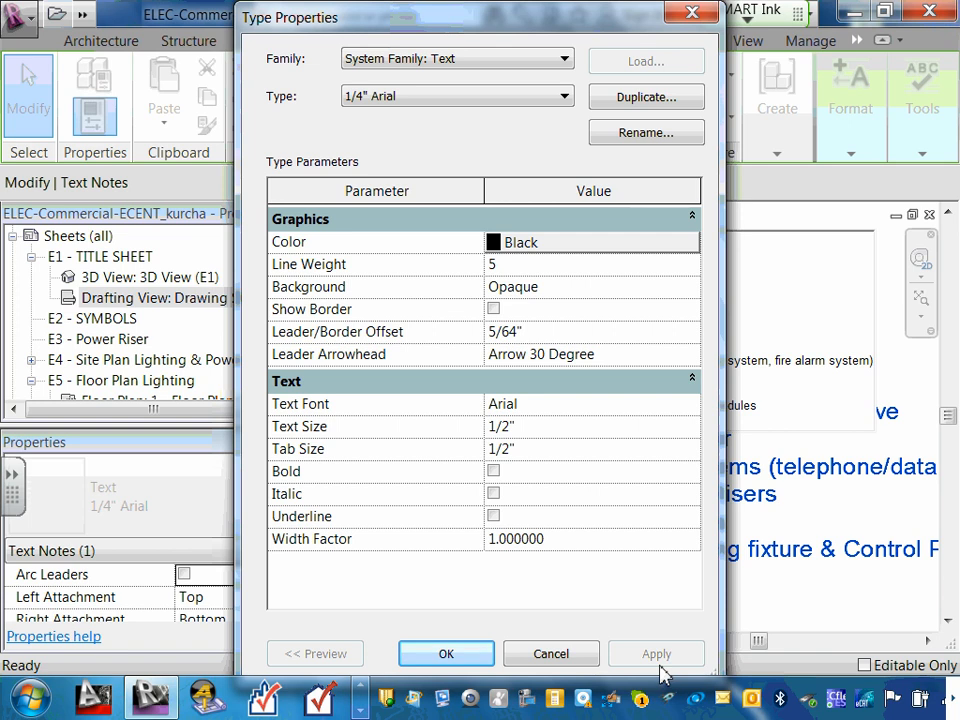
click(559, 662)
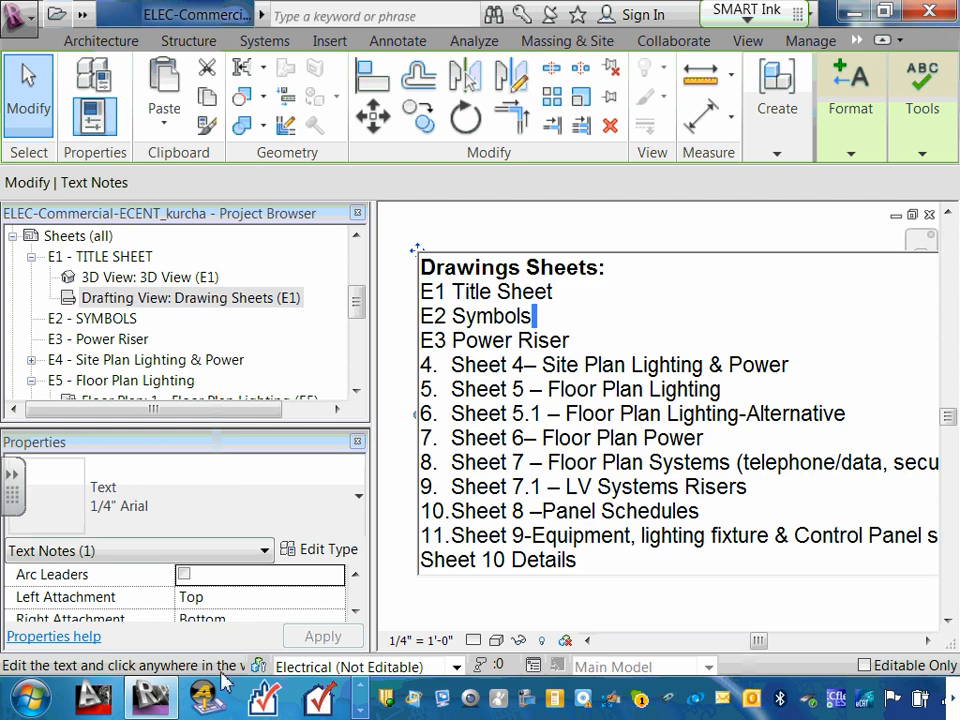
- Set the text size of the 1/4" Arial type back to 1/4" and apply it
click(320, 551)
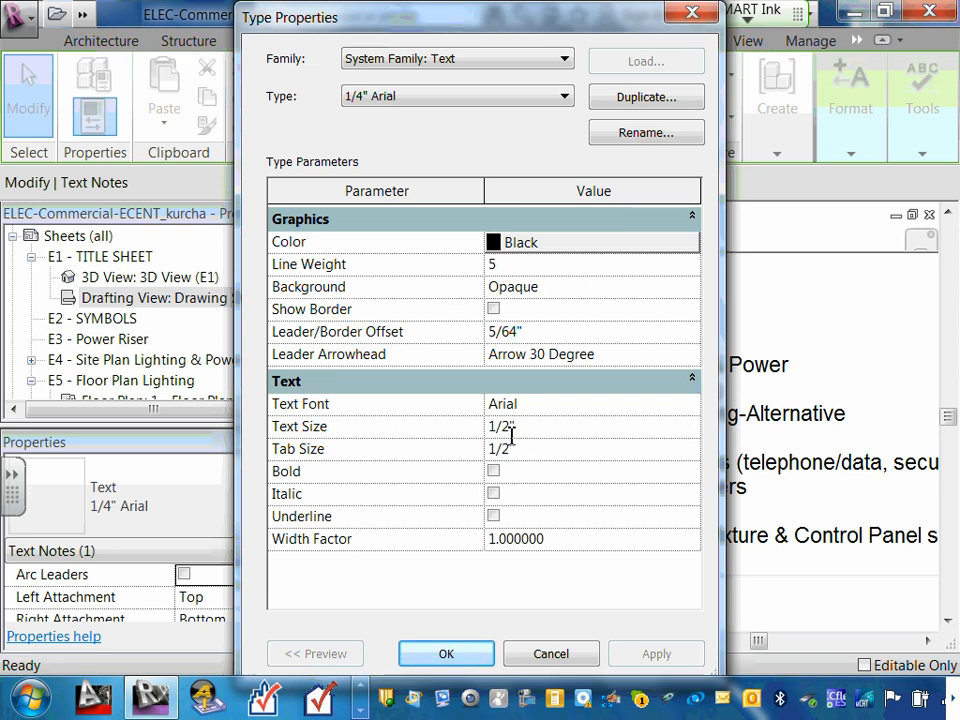
text(4)
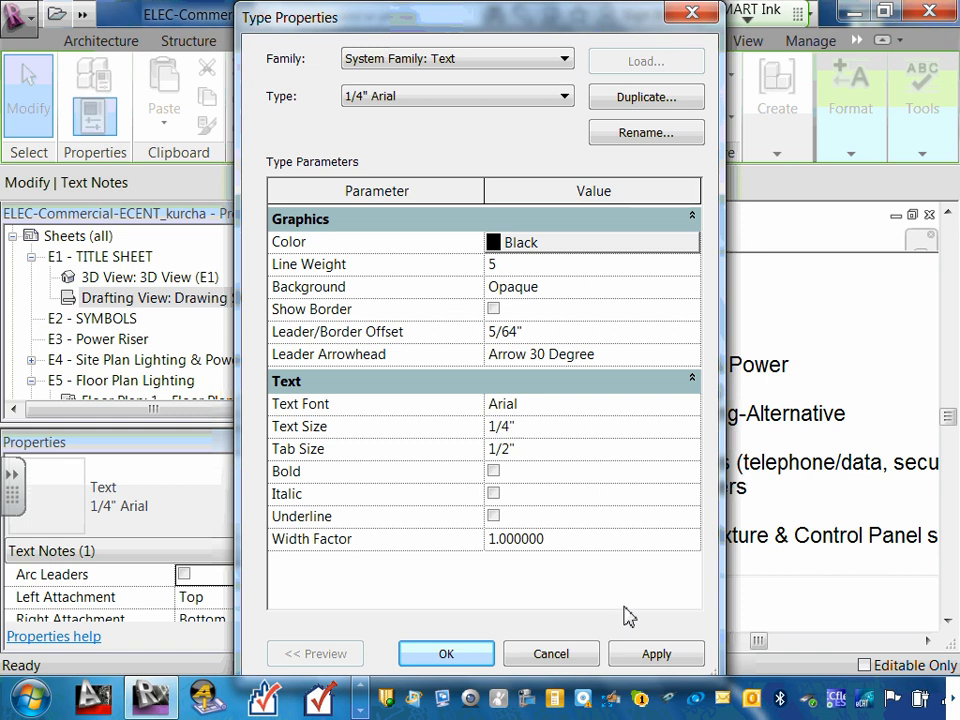
click(657, 655)
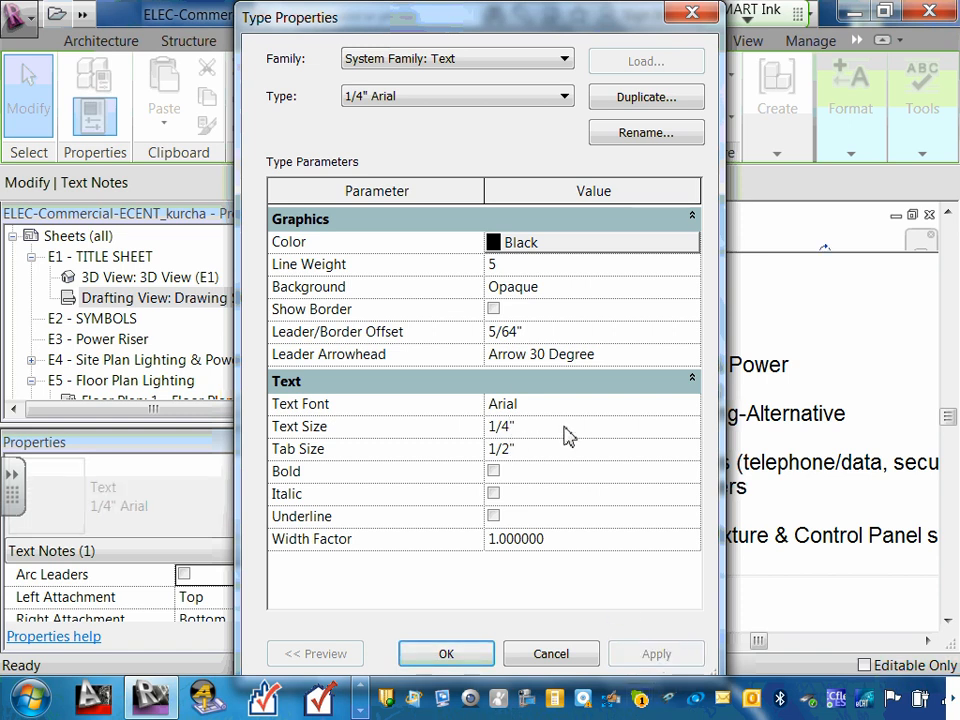
click(463, 658)
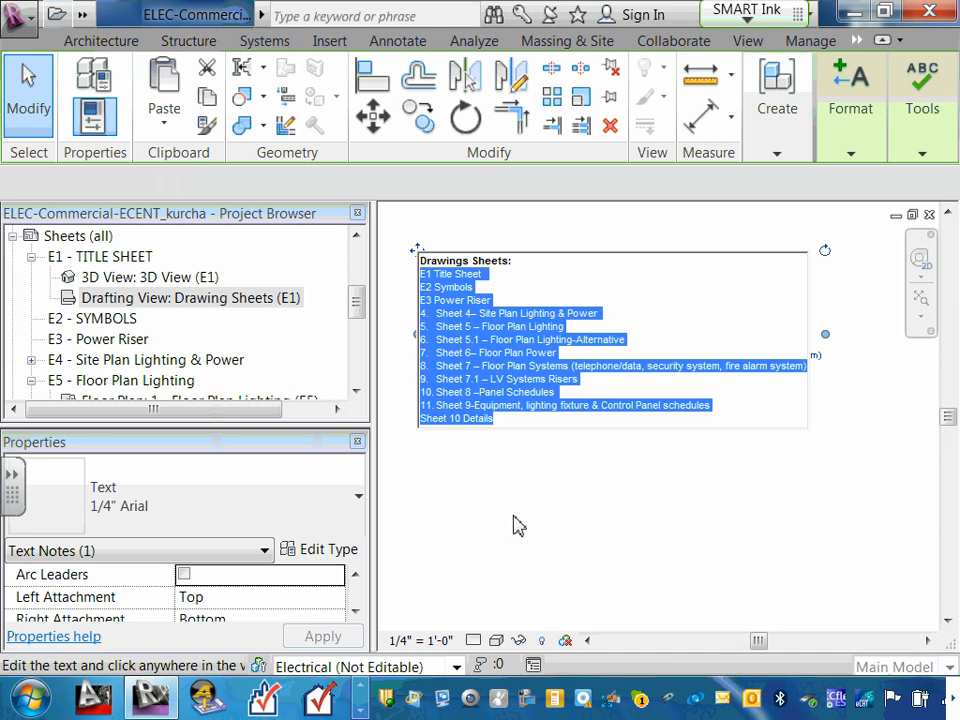
- Recheck the 1/4" Arial type properties of the list note without changing them
double_click(474, 312)
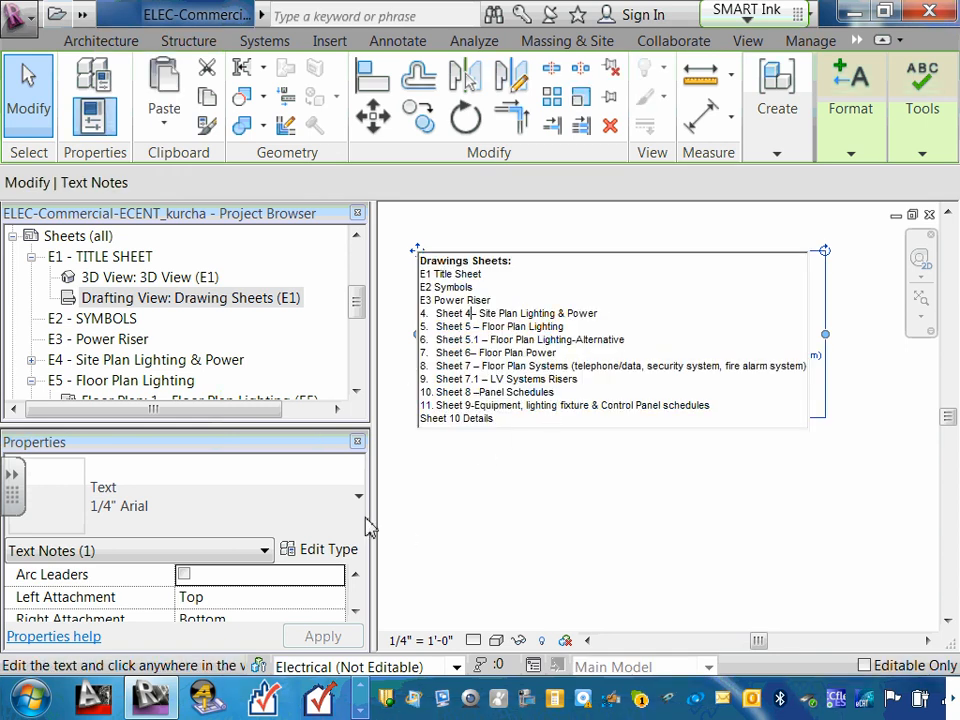
click(328, 552)
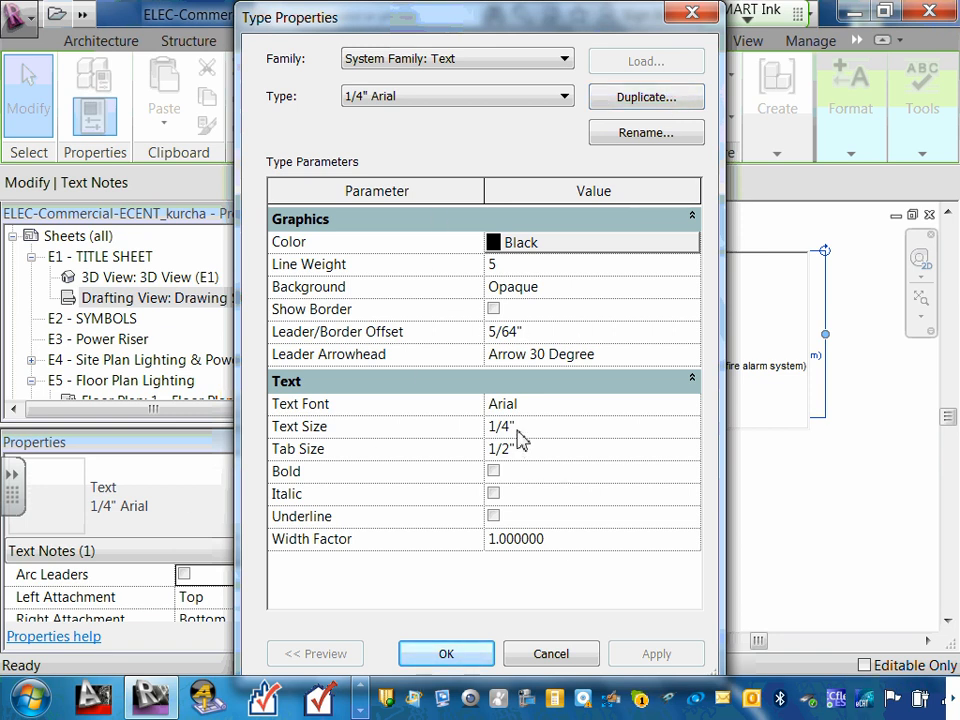
click(558, 654)
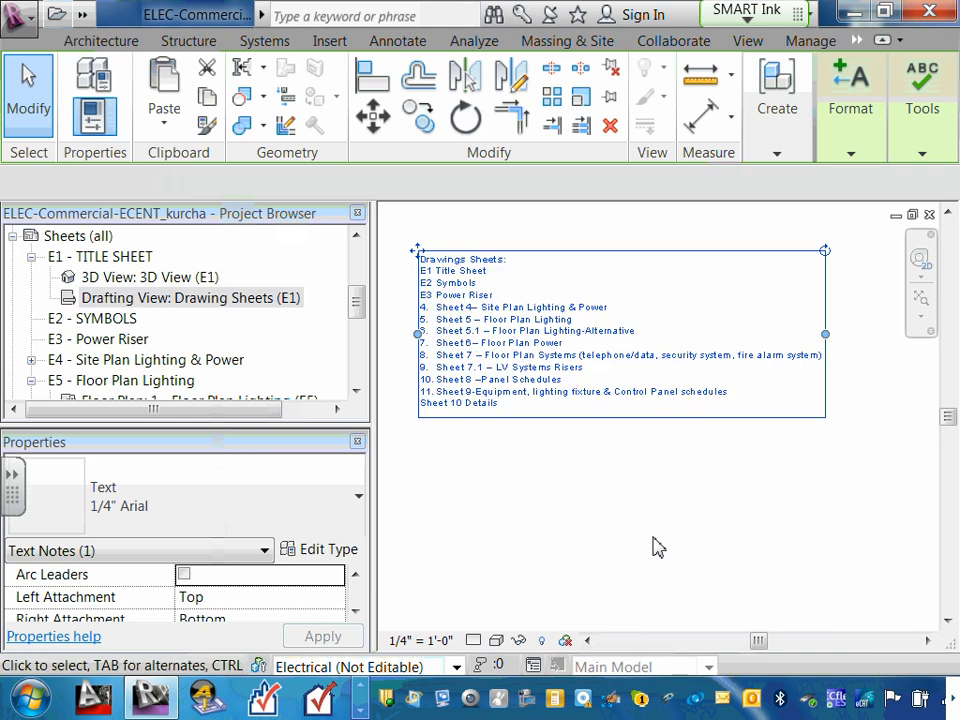
click(527, 489)
double_click(456, 296)
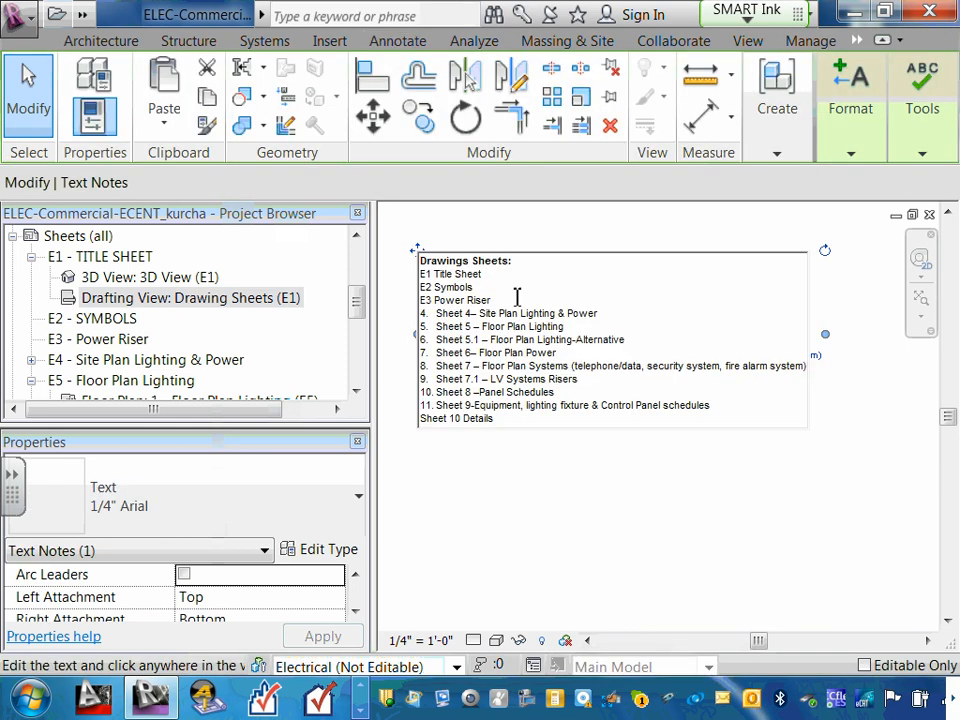
click(154, 311)
click(154, 311)
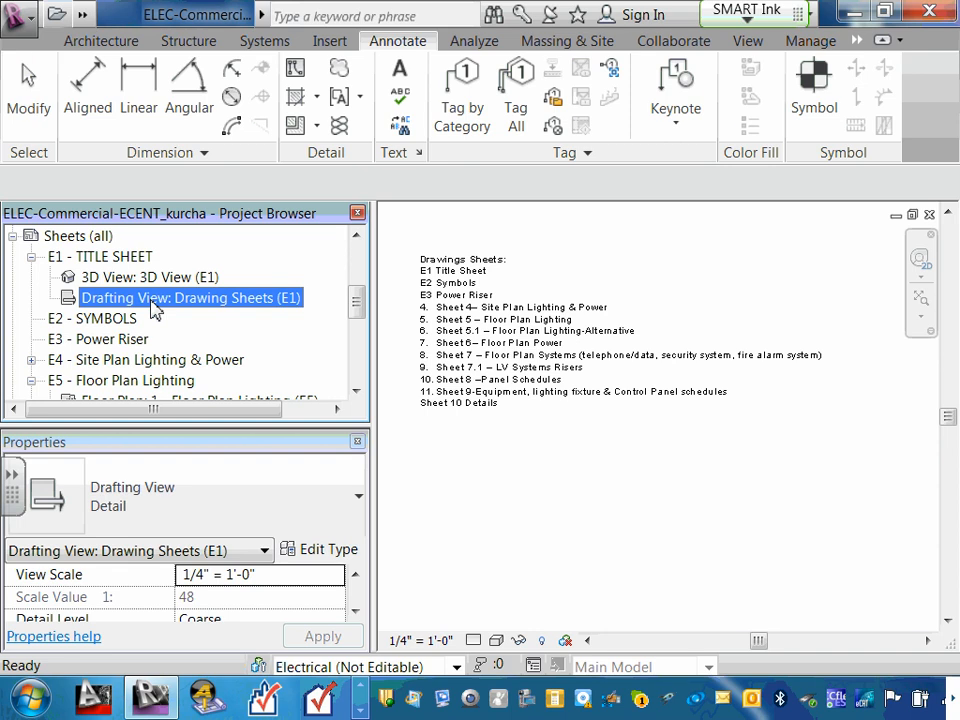
- Duplicate the list note's 1/4" Arial text type under the name 1/2" Arial
double_click(520, 313)
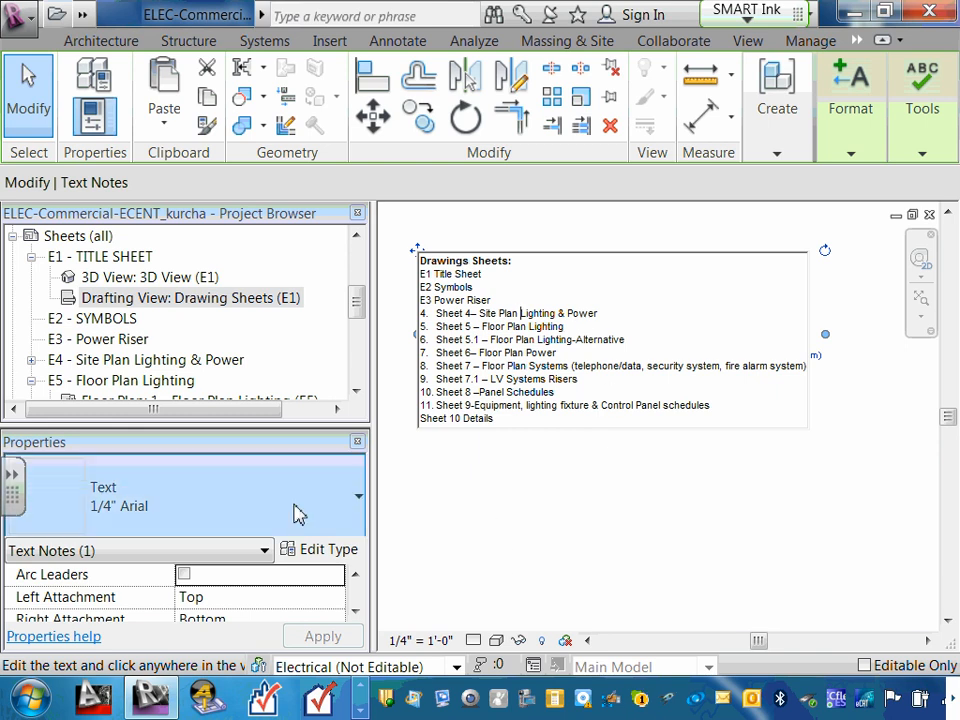
click(322, 563)
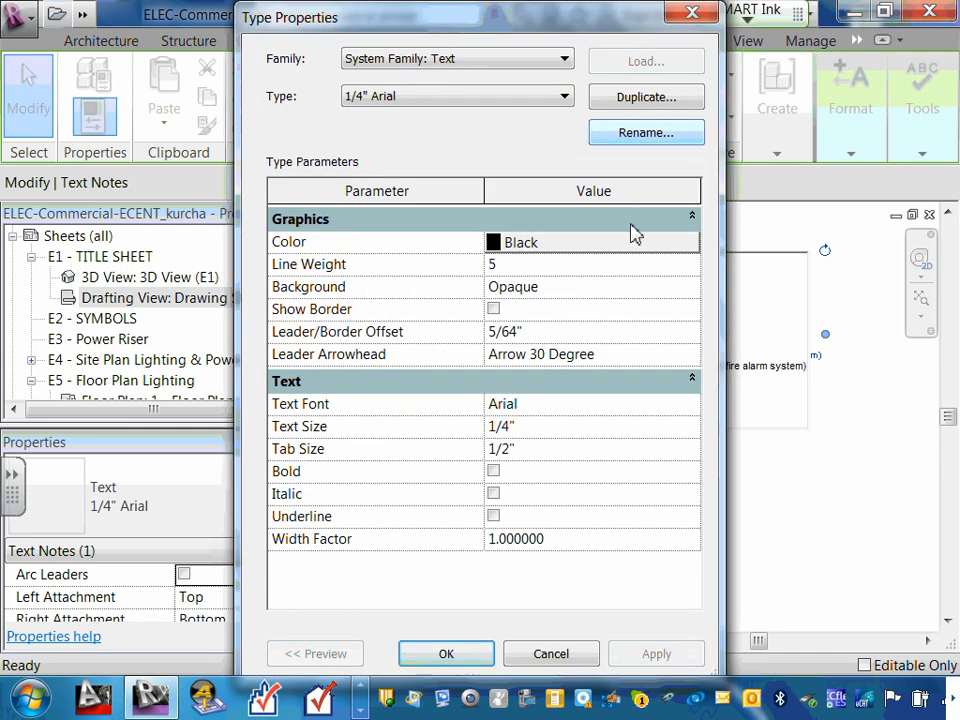
click(656, 100)
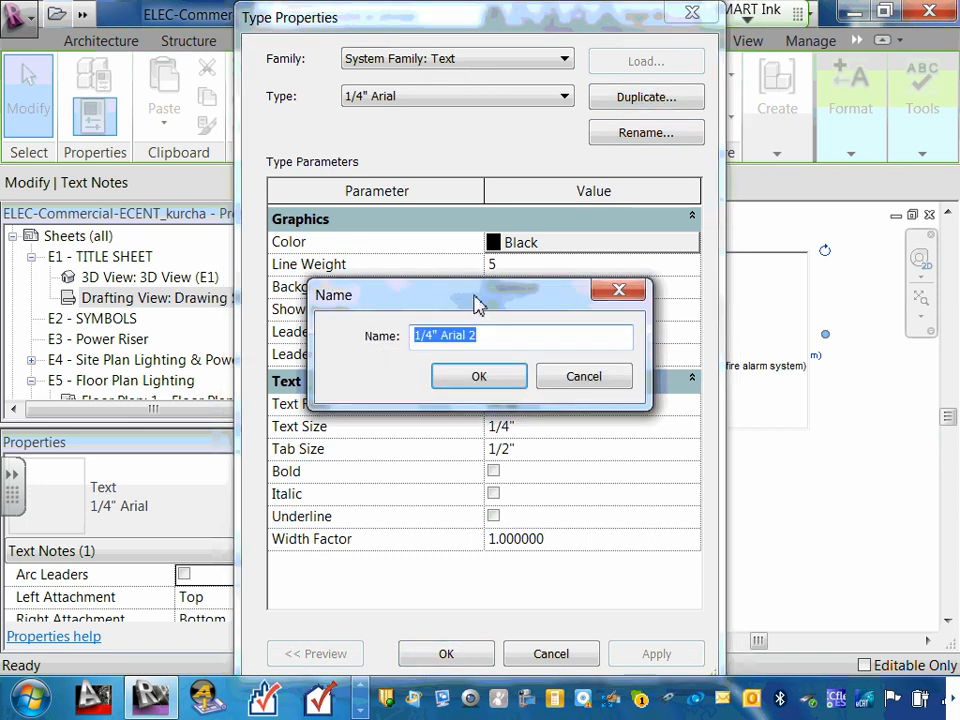
click(449, 338)
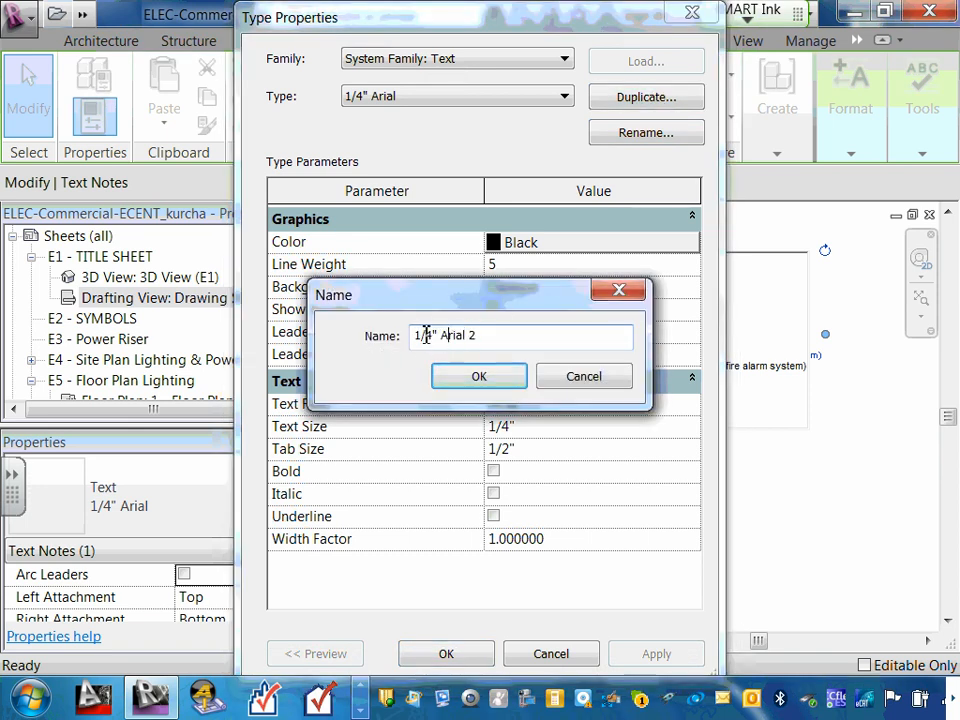
drag(424, 335, 437, 336)
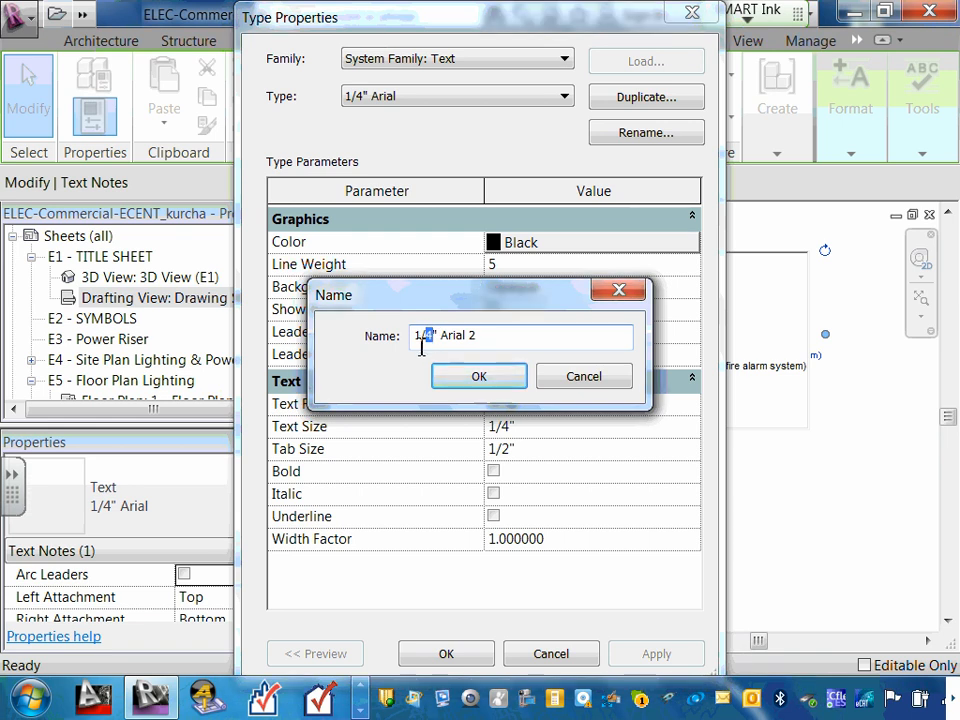
text(2)
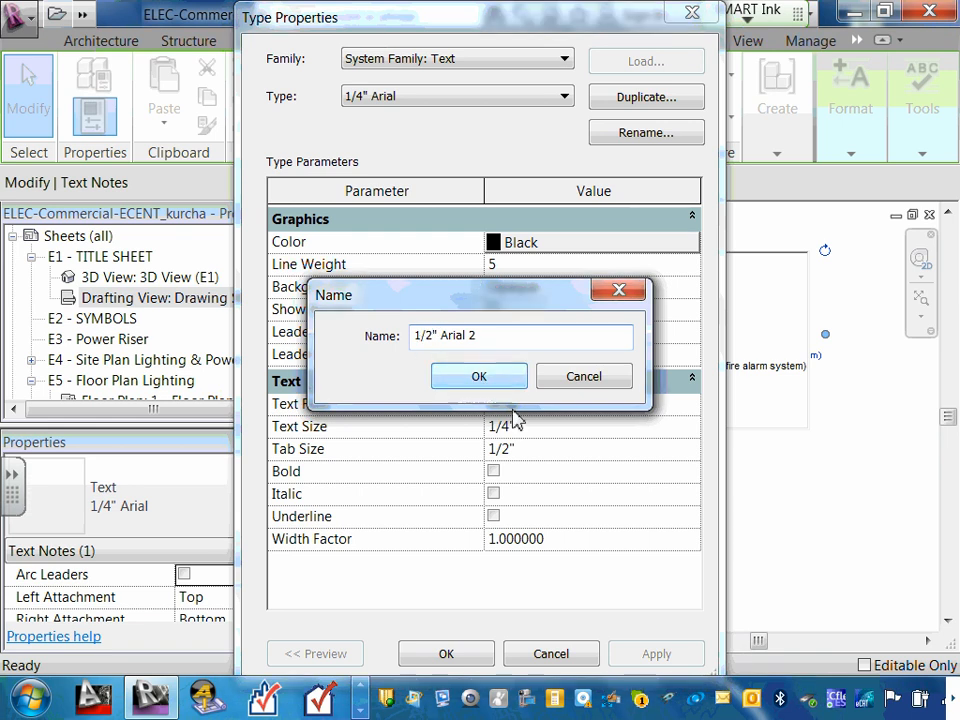
double_click(474, 335)
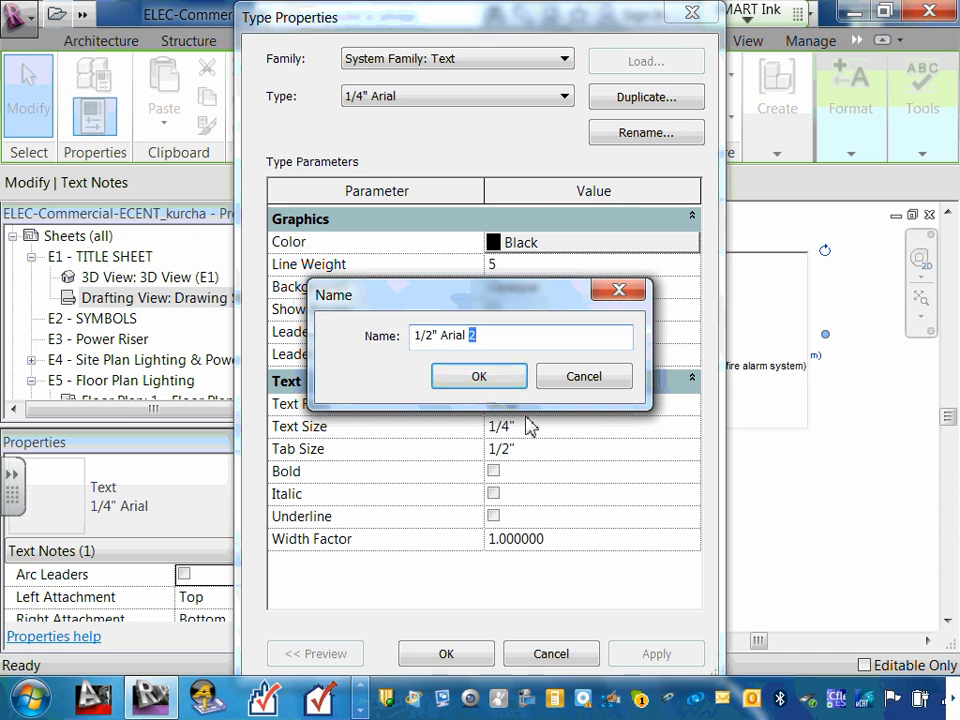
key(BackSpace)
click(497, 379)
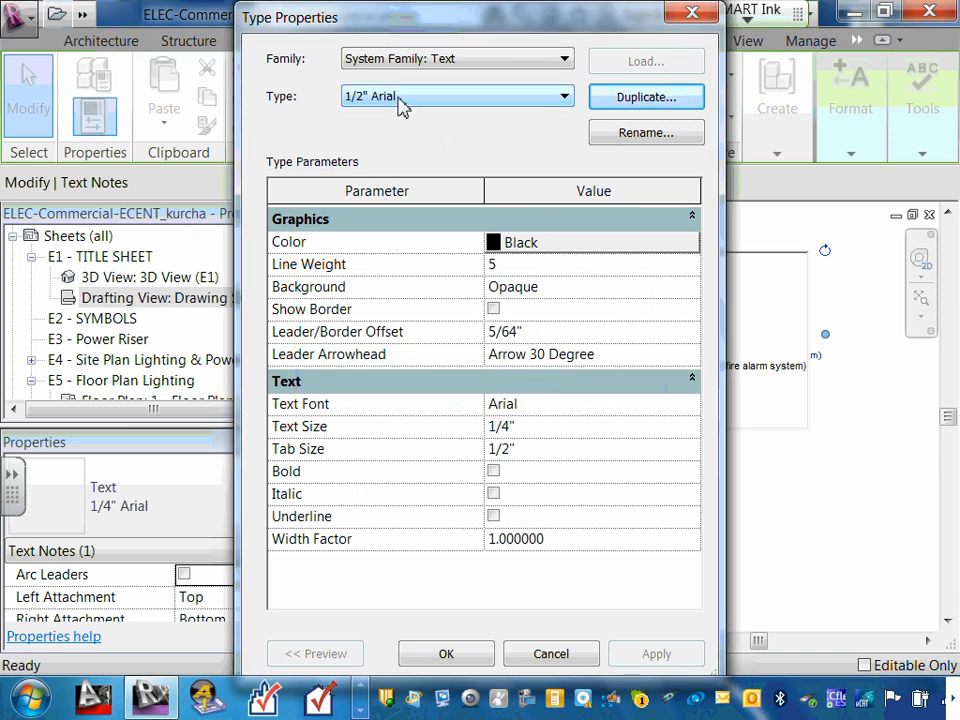
- Set the text size of the 1/2" Arial type to 1/2", keep its color black, and apply the type to the list note
click(507, 427)
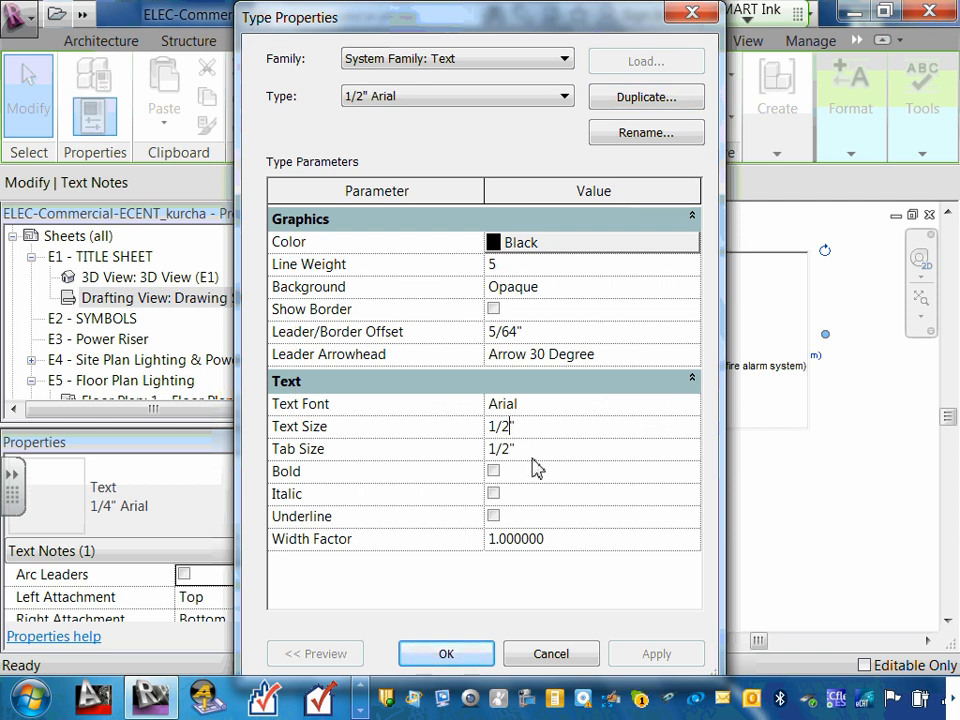
drag(540, 427, 497, 426)
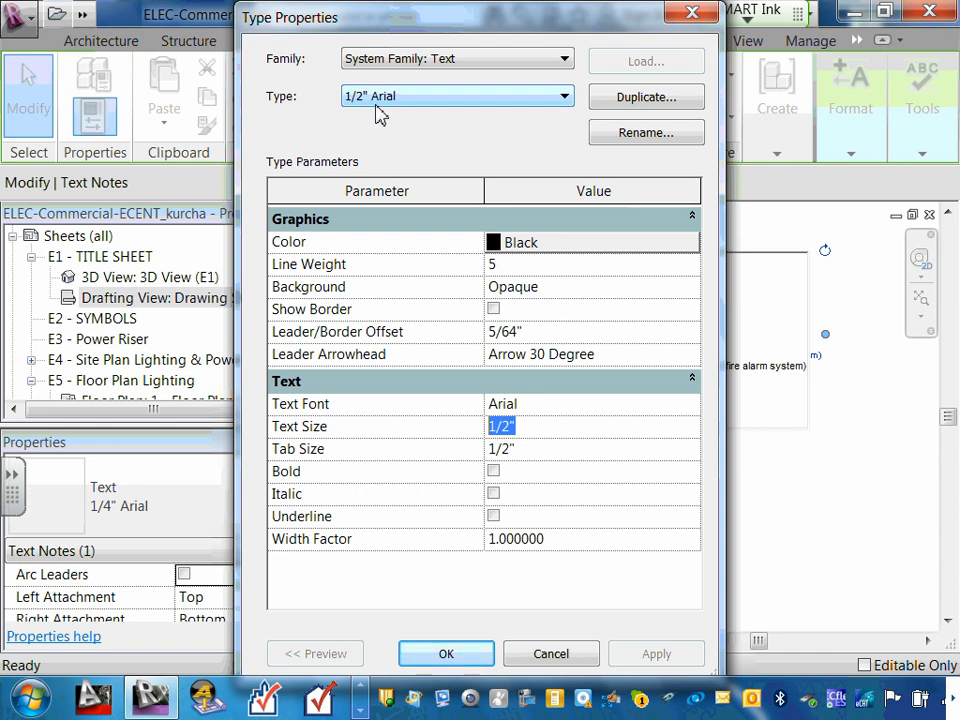
click(525, 432)
click(515, 404)
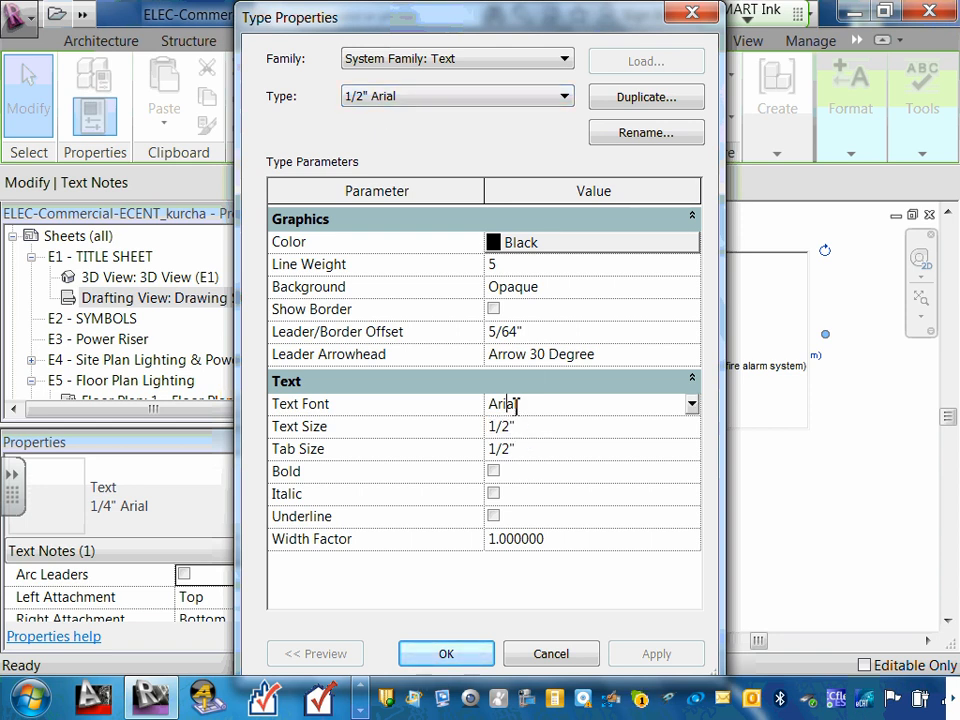
click(490, 428)
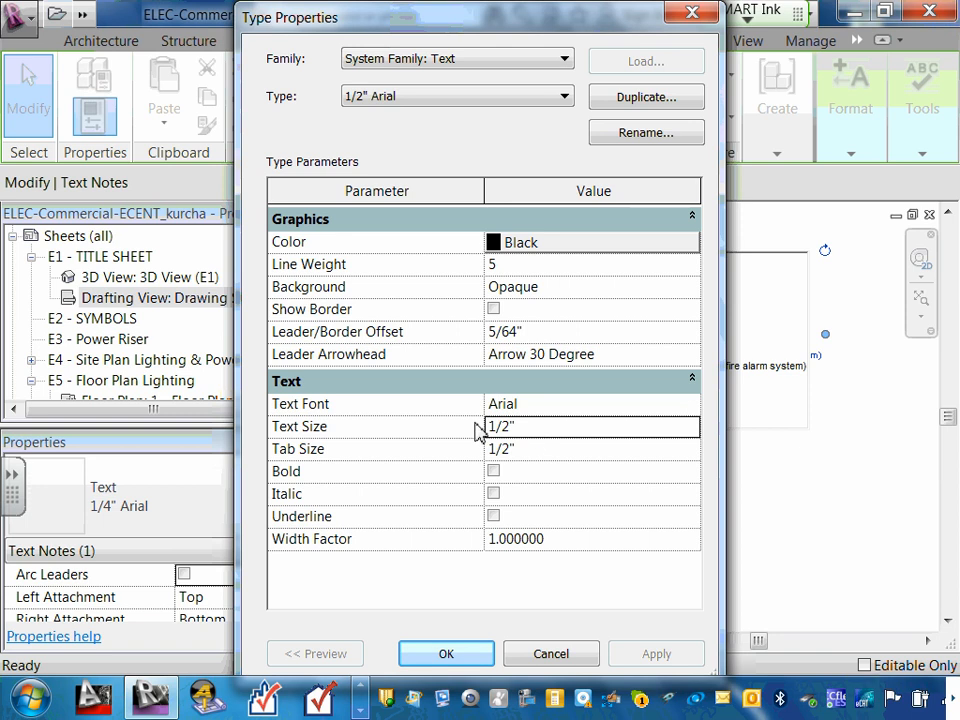
drag(524, 427, 478, 426)
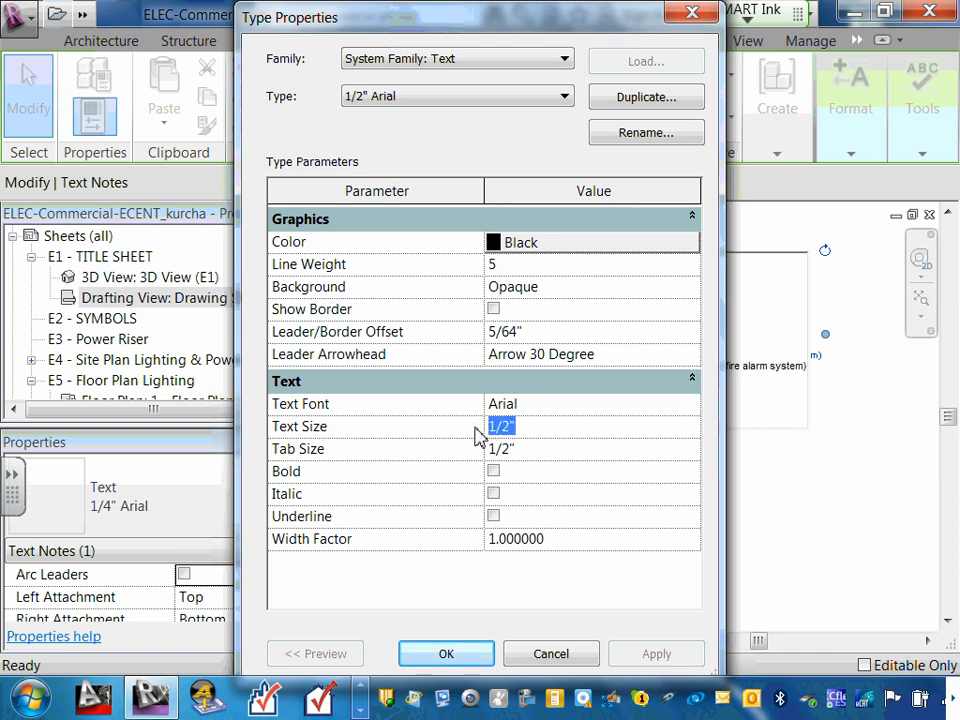
click(613, 250)
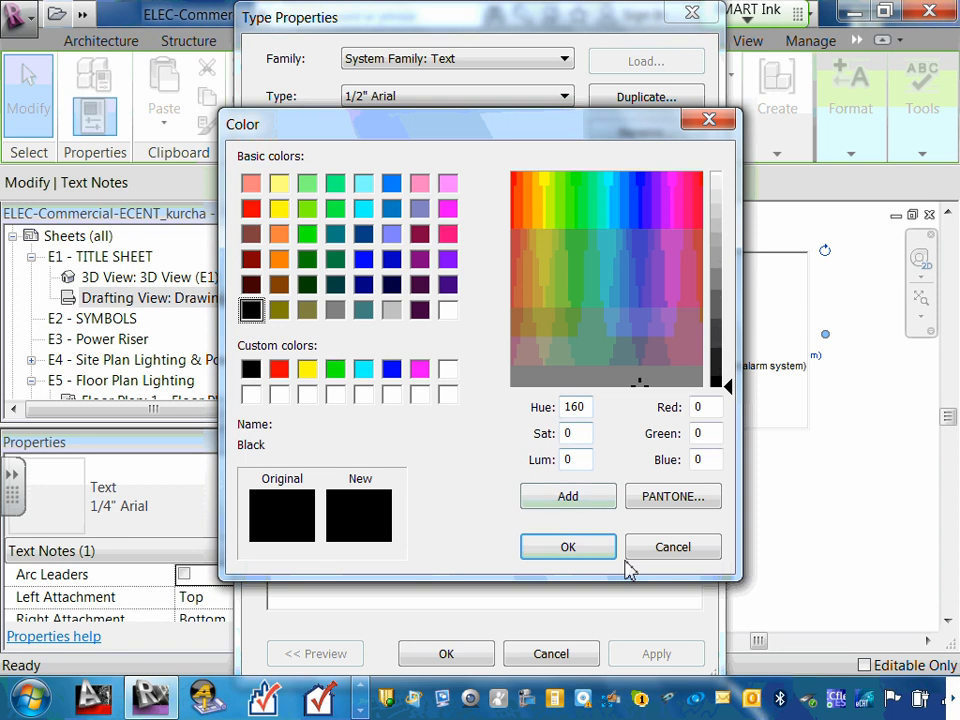
click(684, 553)
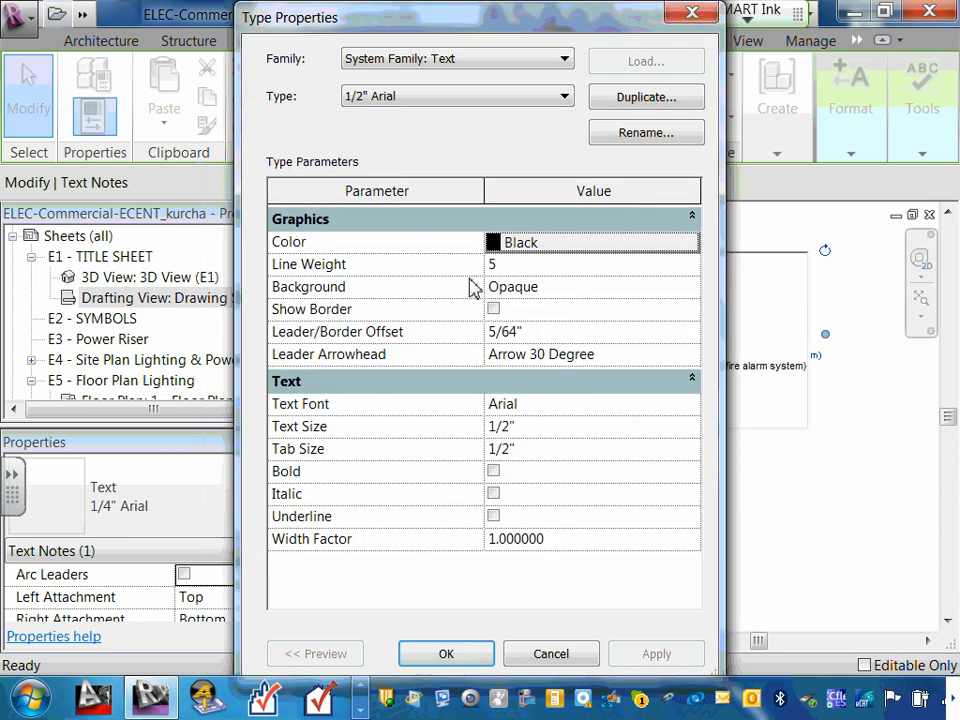
click(457, 656)
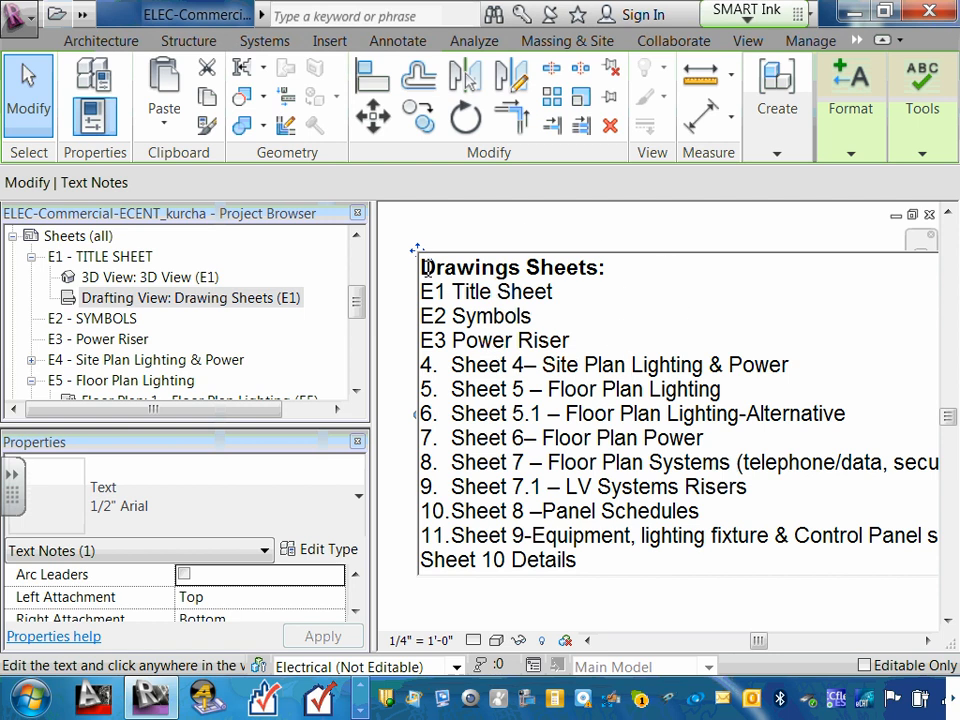
- Review the text types available for the Drawings Sheets list note and its instance properties, keeping 1/2" Arial
drag(426, 267, 714, 567)
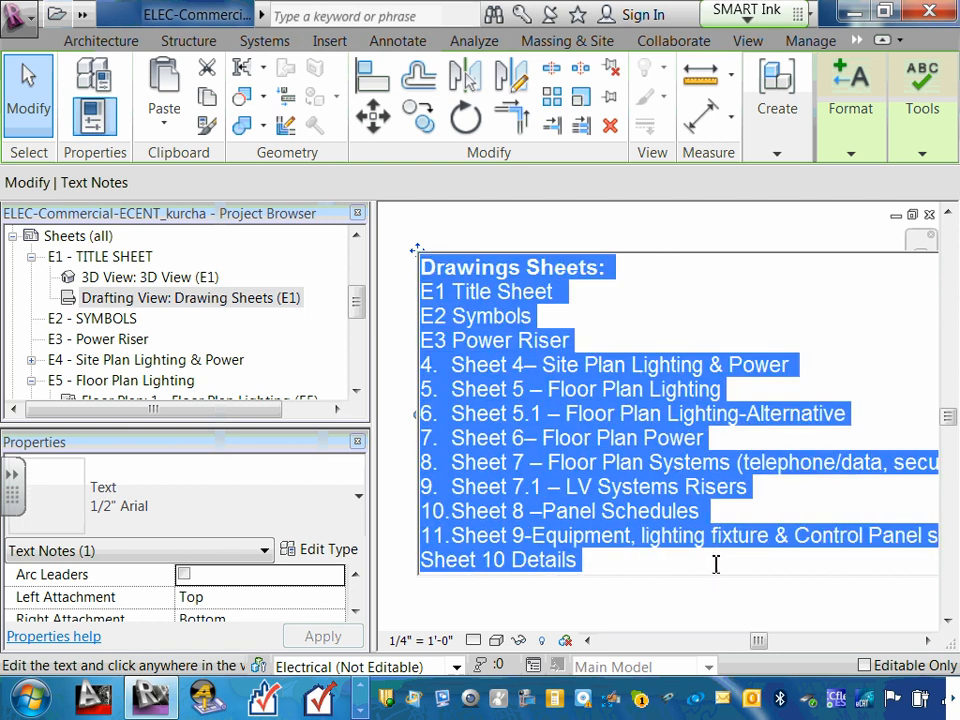
click(356, 504)
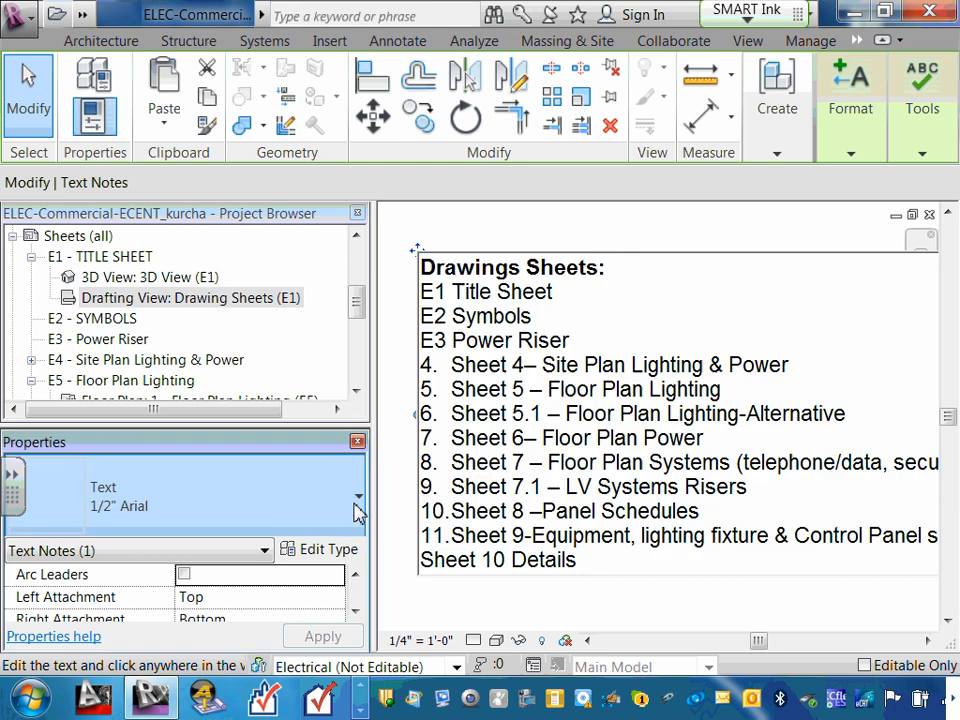
click(357, 508)
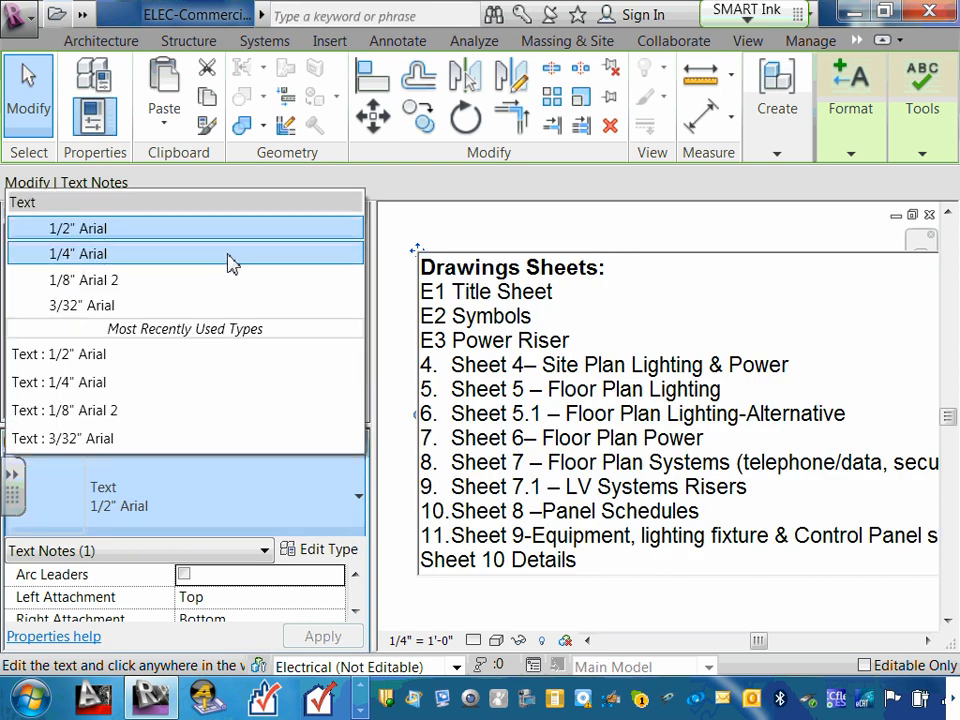
click(201, 230)
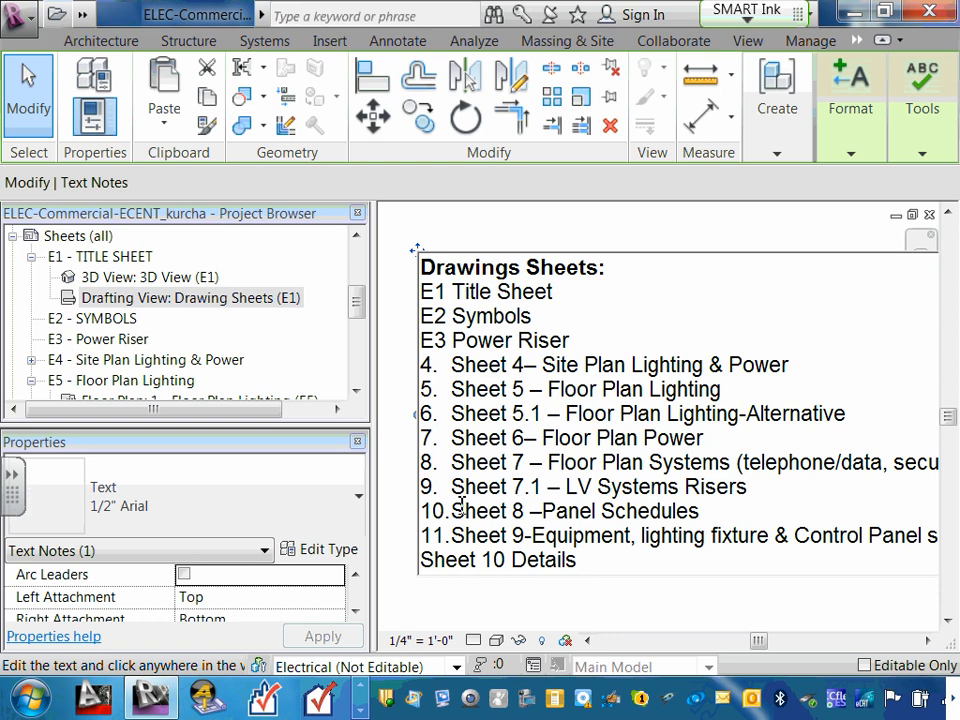
click(355, 611)
click(355, 611)
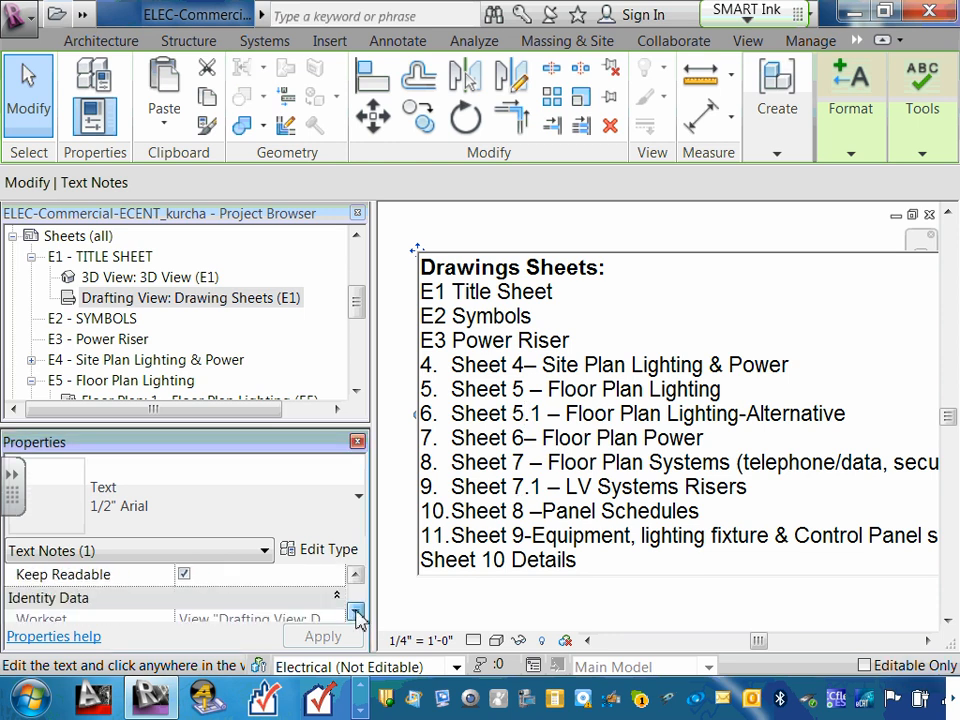
click(560, 228)
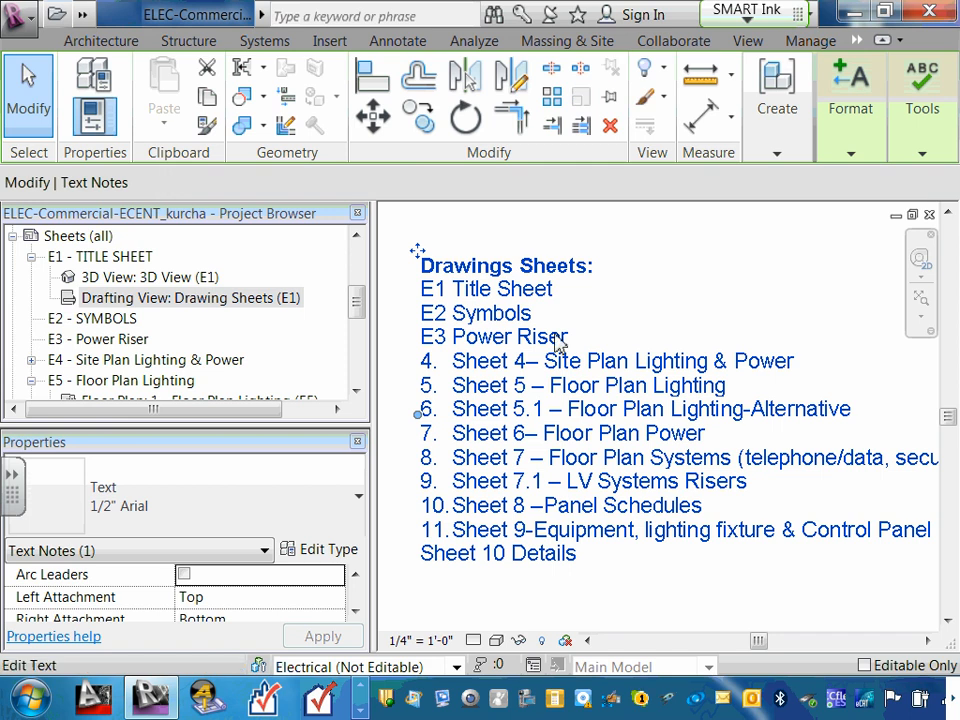
- Switch the whole Drawings Sheets list note to the 1/4" Arial text type
click(499, 328)
drag(424, 255, 570, 341)
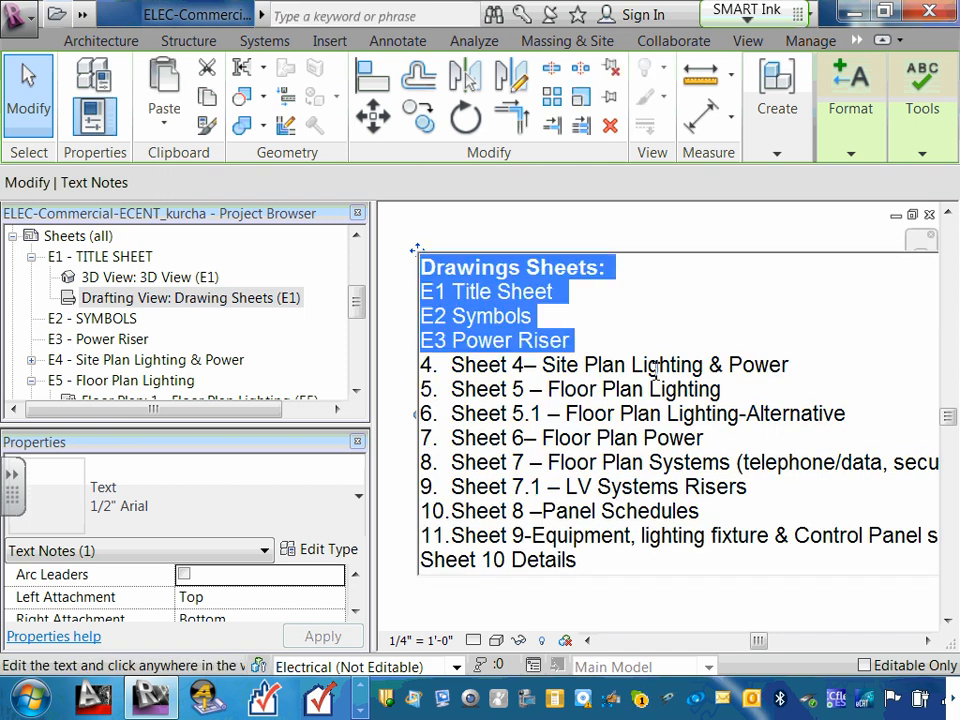
drag(653, 369, 719, 563)
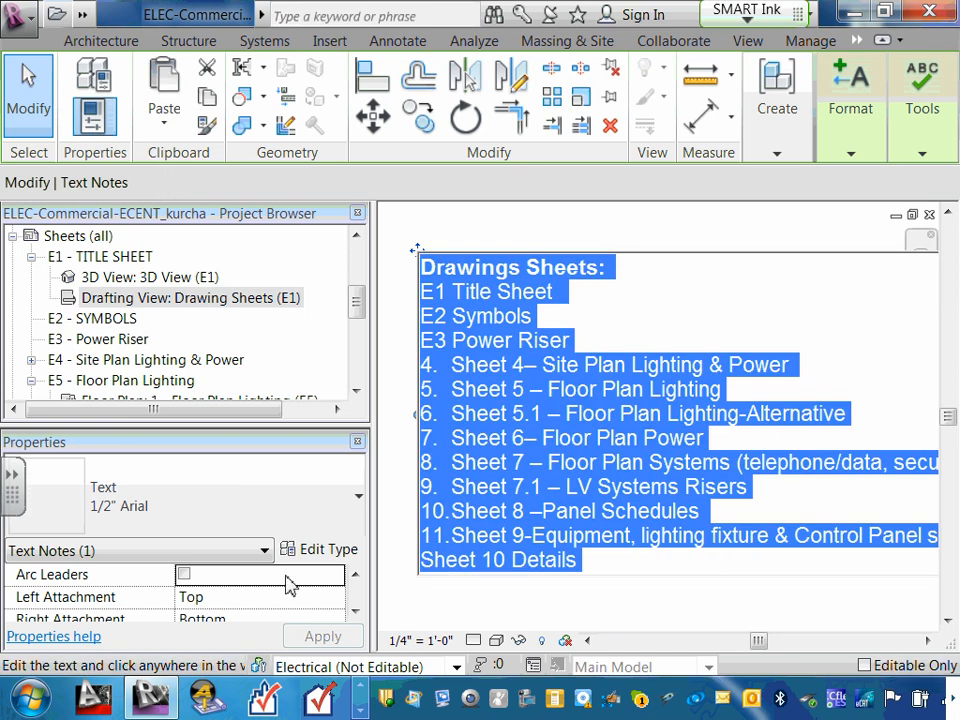
click(360, 506)
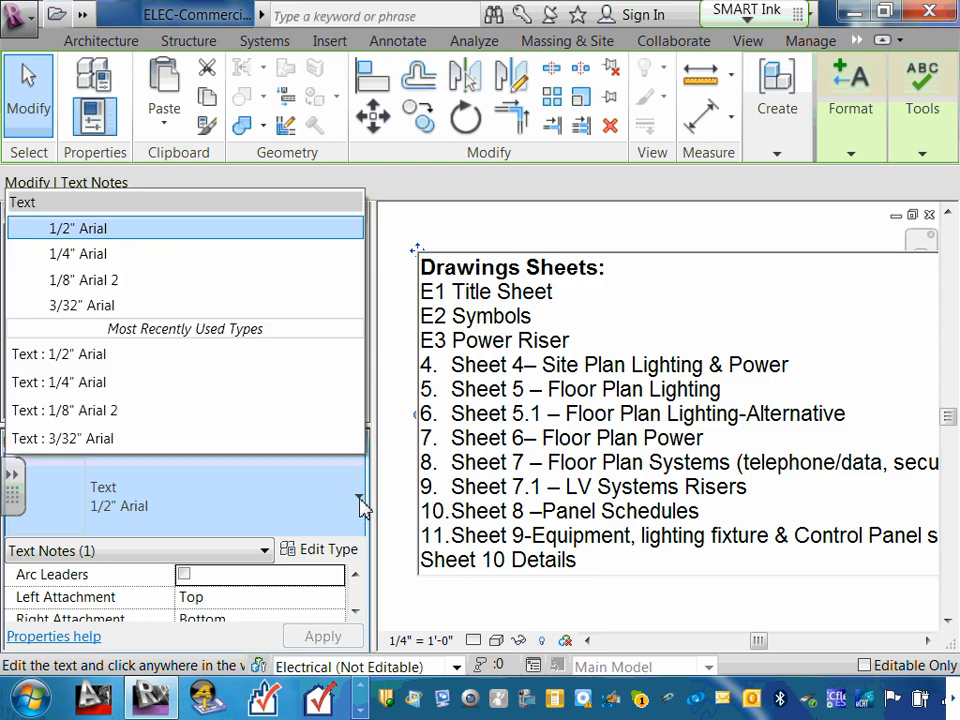
click(96, 255)
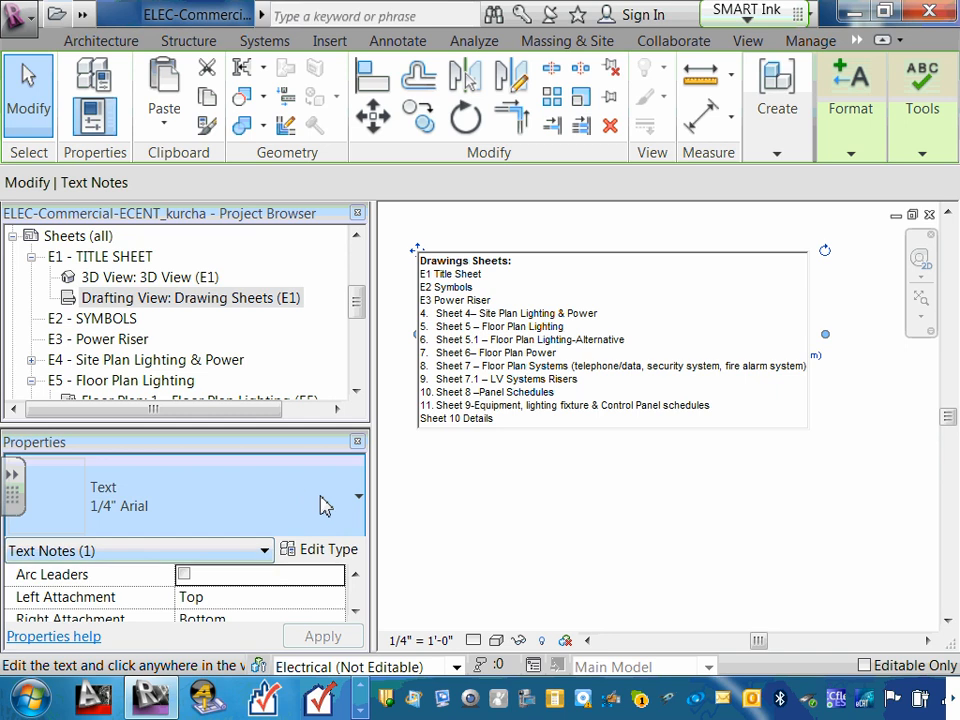
- Assign the 1/2" Arial text type to the Drawings Sheets list note and finish editing its text
click(358, 501)
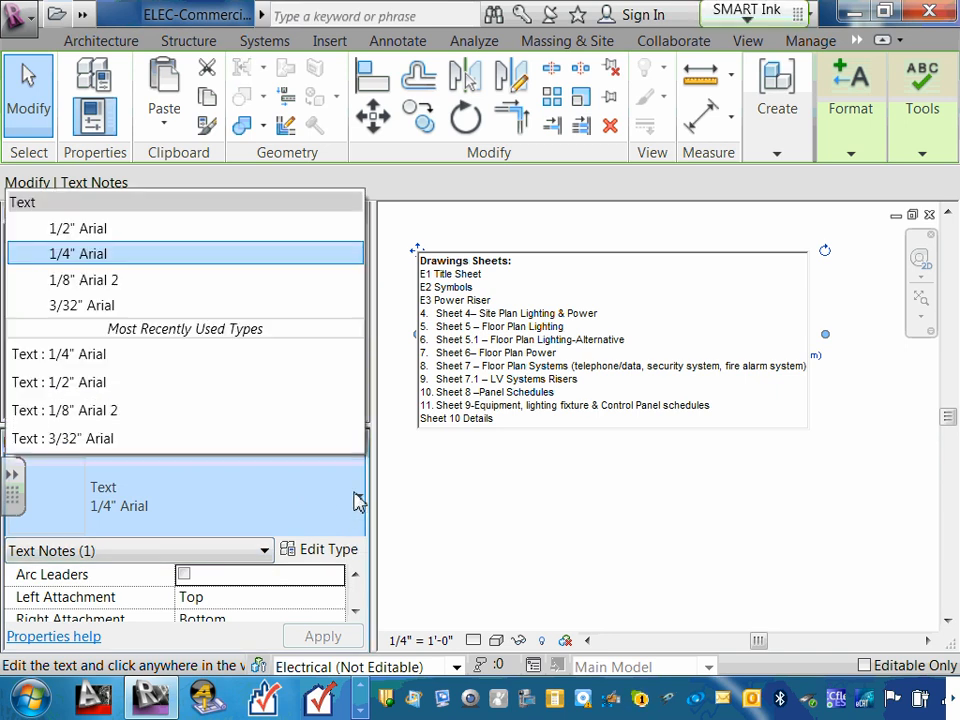
click(108, 233)
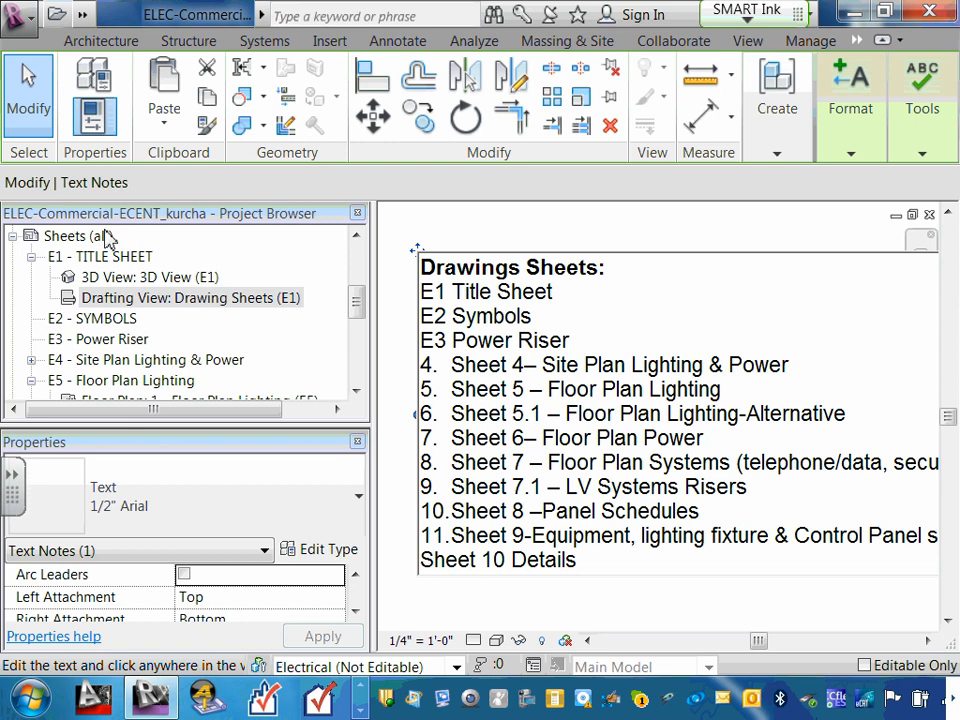
click(358, 500)
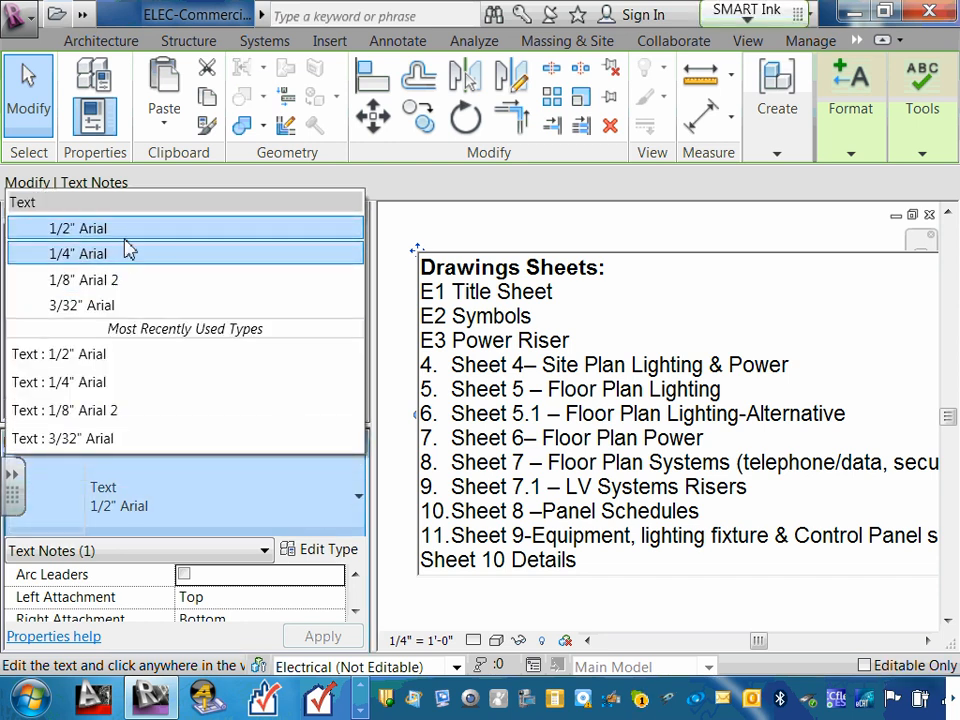
click(484, 223)
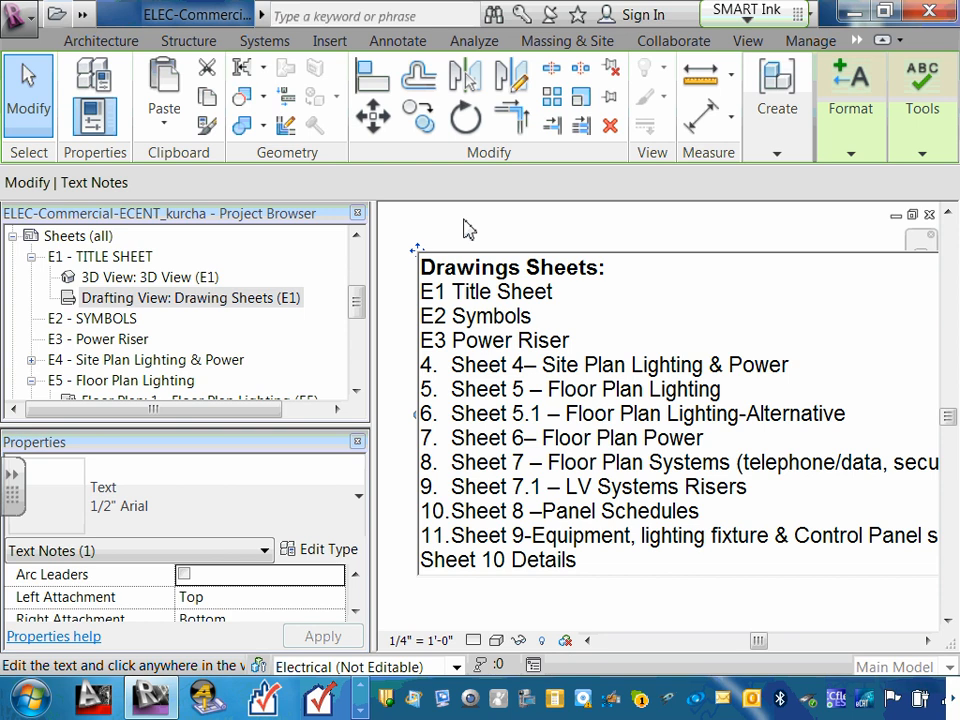
click(466, 230)
- Open the E1 - TITLE SHEET and check how the drawing sheet list fits on the sheet below the 3D view
double_click(120, 260)
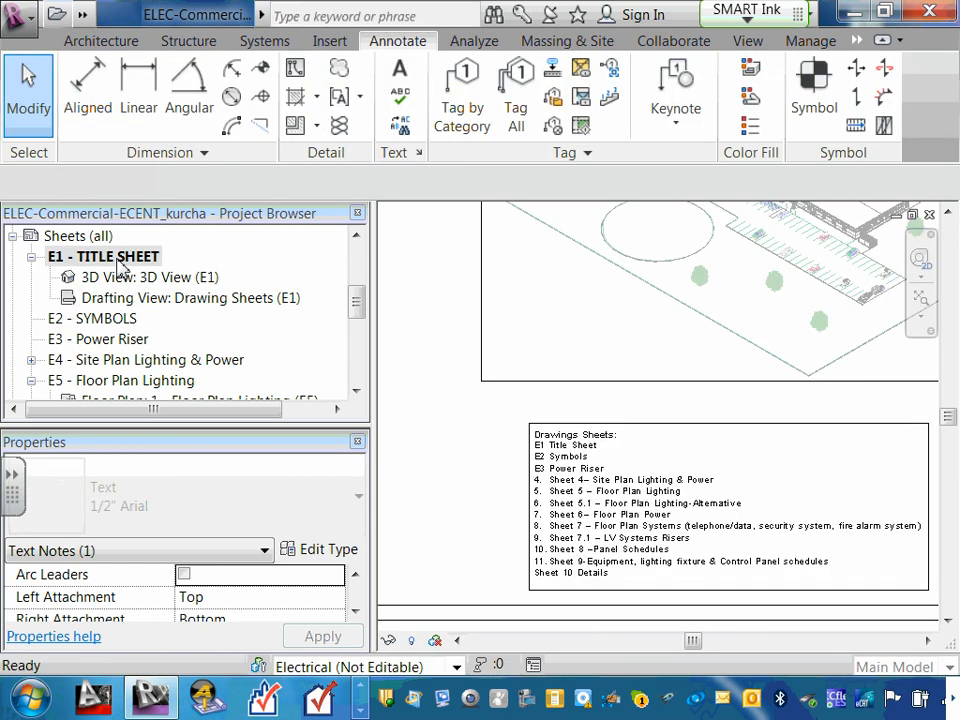
scroll(467, 360, down, 2)
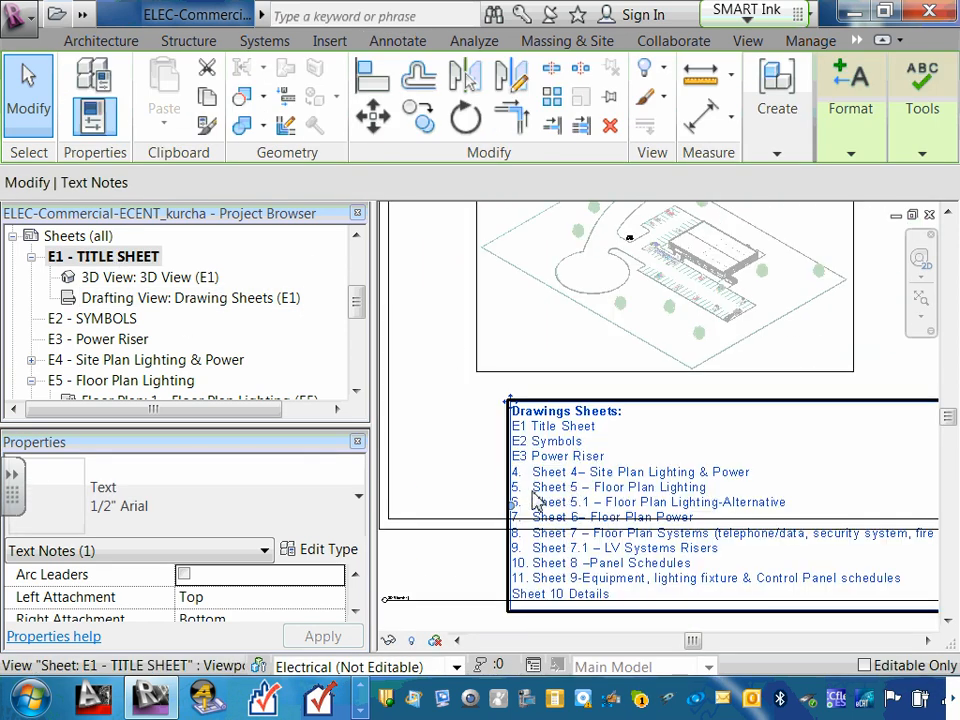
scroll(500, 472, down, 1)
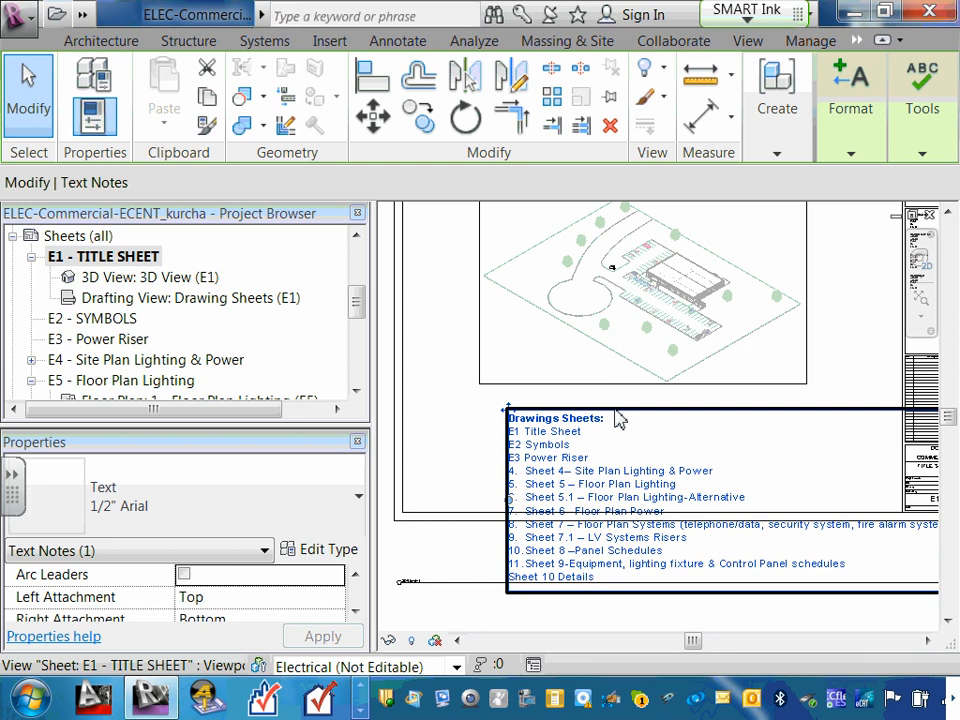
- Move the Drawing Sheets list viewport up and left on the title sheet, over the lower part of the 3D view, and check its fit
drag(618, 420, 549, 345)
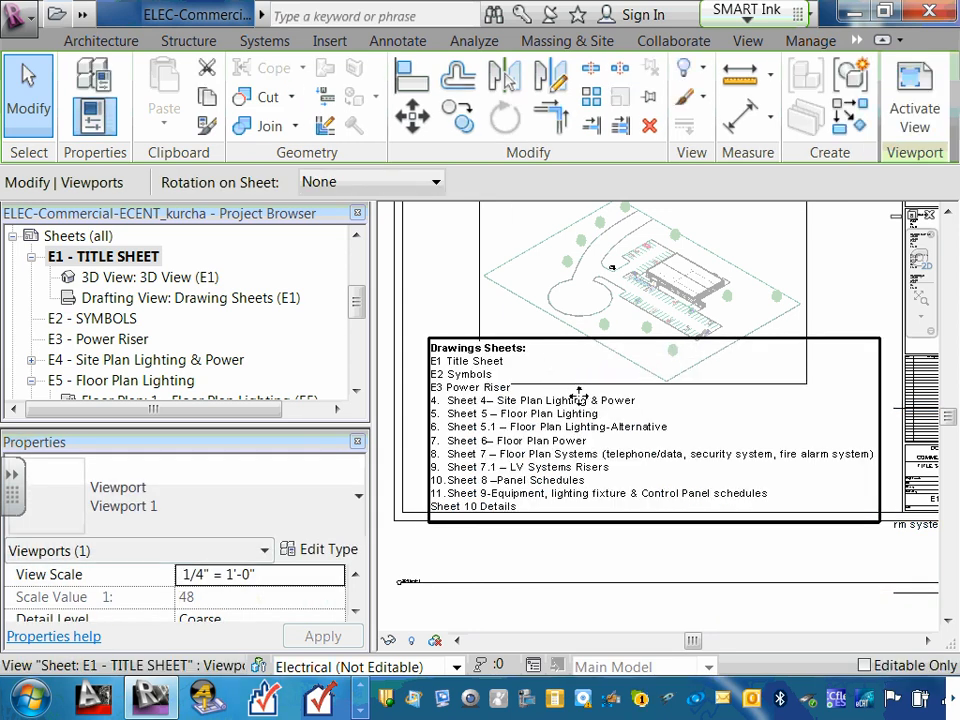
click(639, 603)
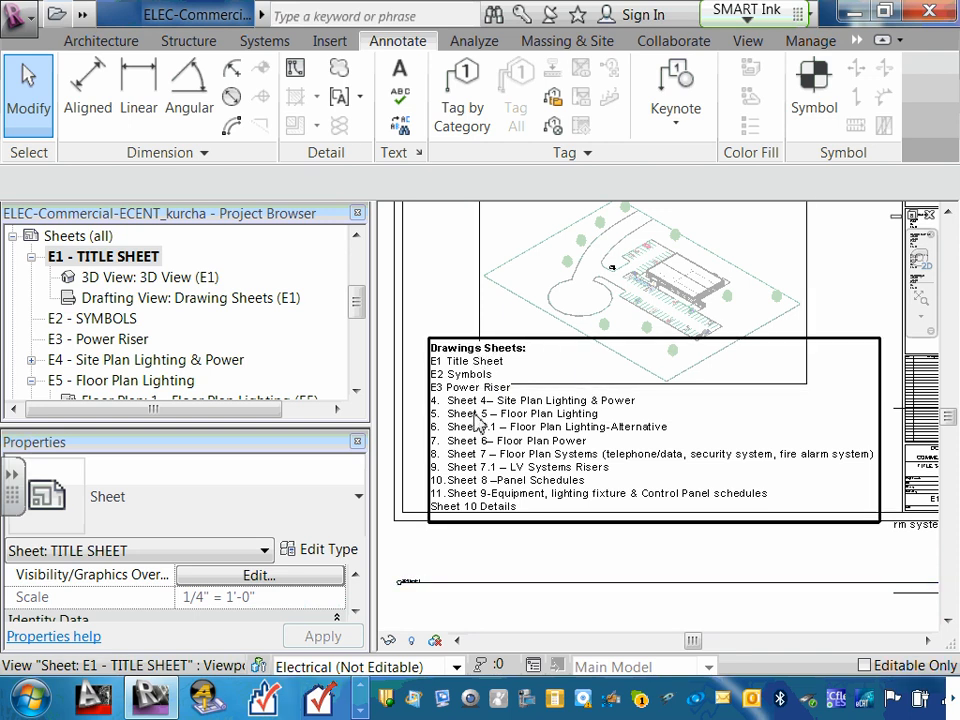
scroll(475, 413, up, 2)
scroll(497, 410, down, 3)
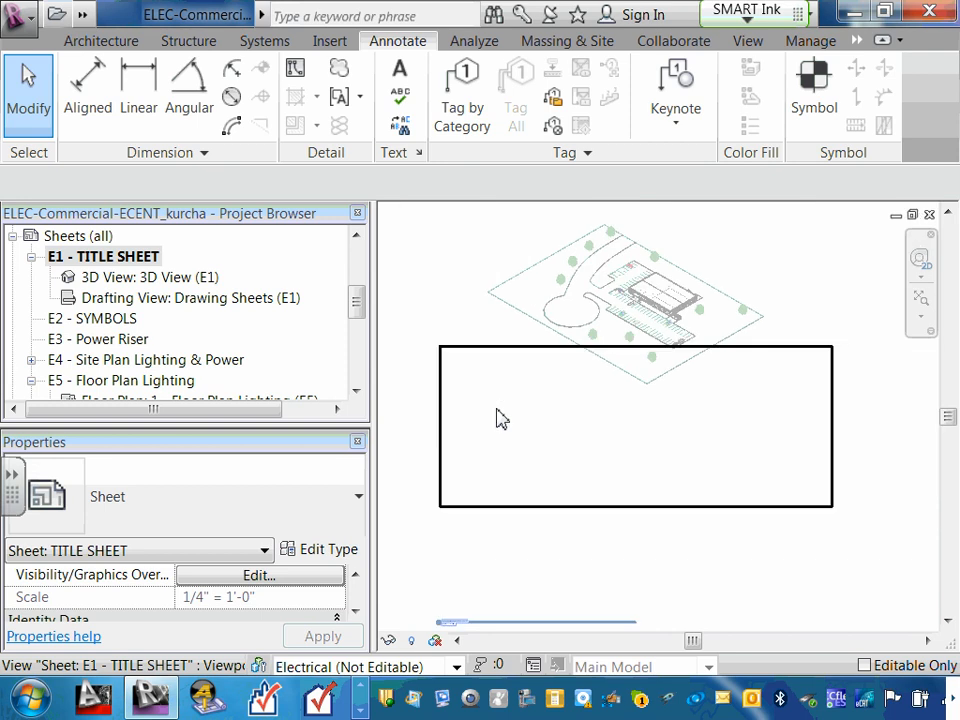
scroll(500, 418, down, 1)
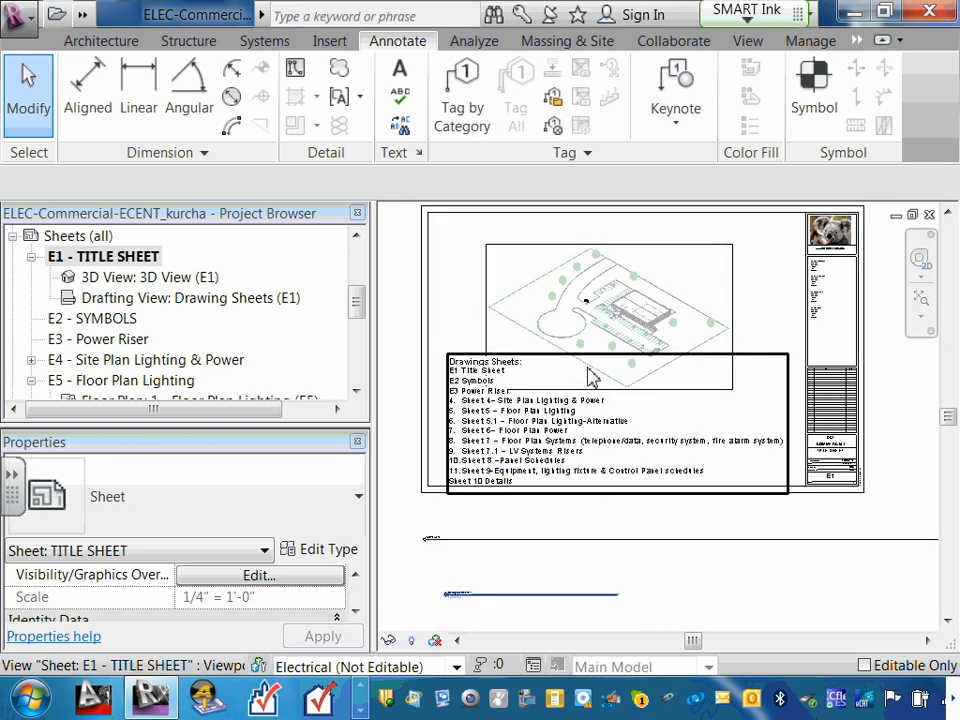
- Open the Drawing Sheets drafting view and change the whole list note to the 1/4" Arial text type
double_click(90, 277)
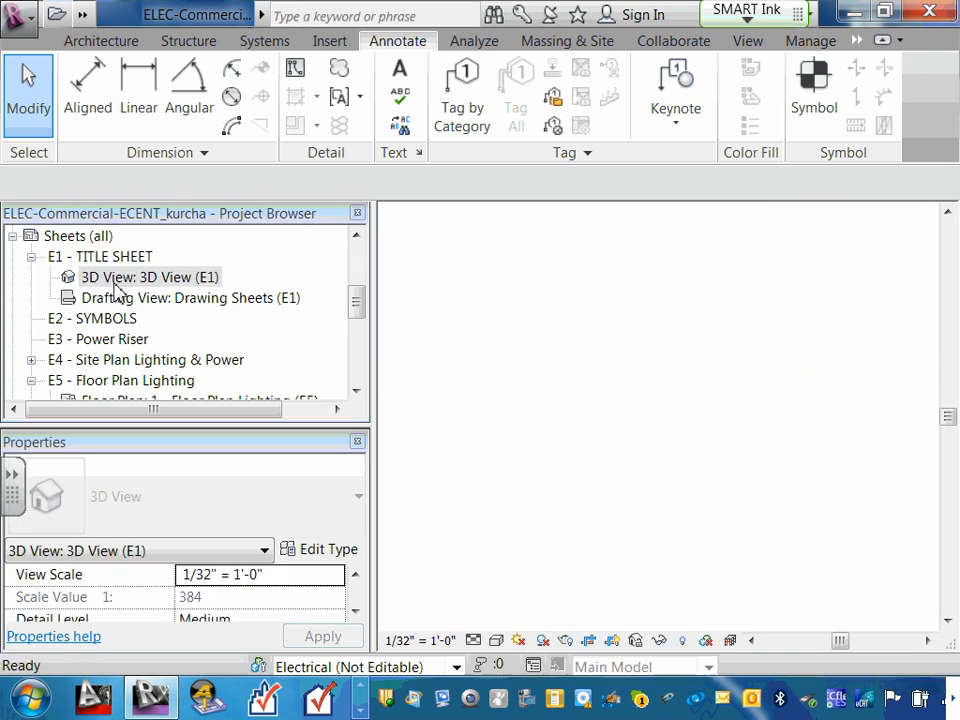
double_click(198, 304)
click(403, 281)
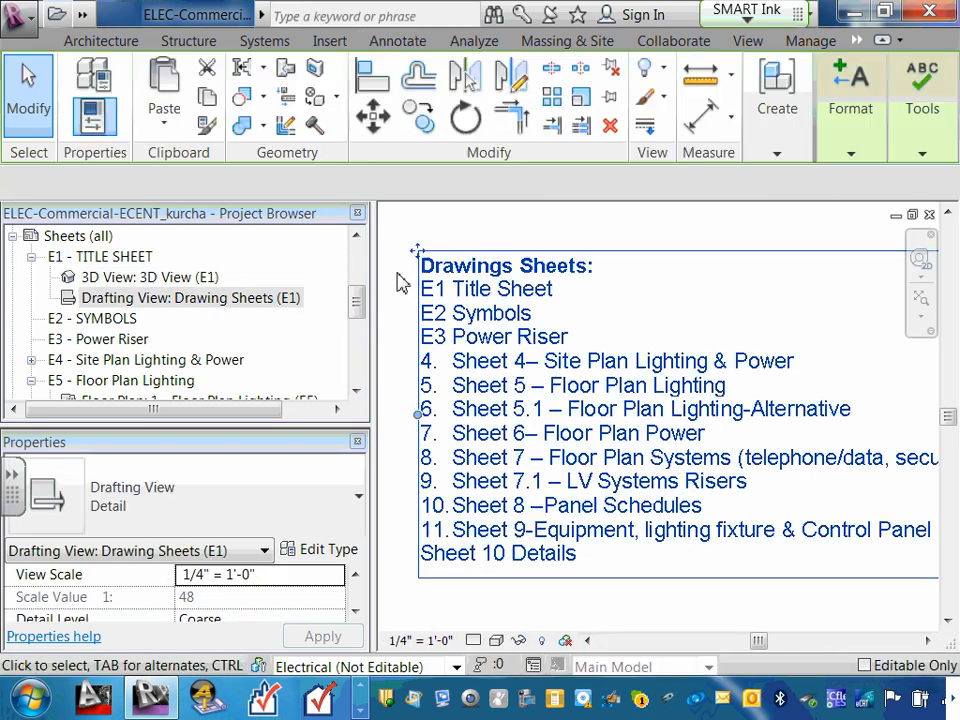
click(458, 283)
drag(421, 264, 769, 583)
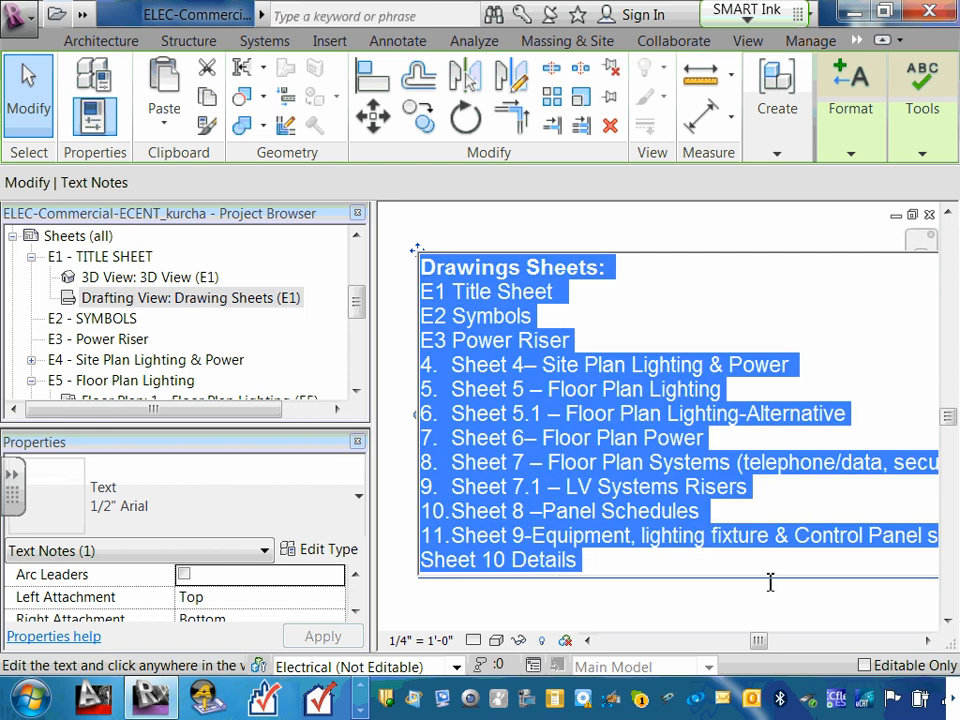
click(358, 500)
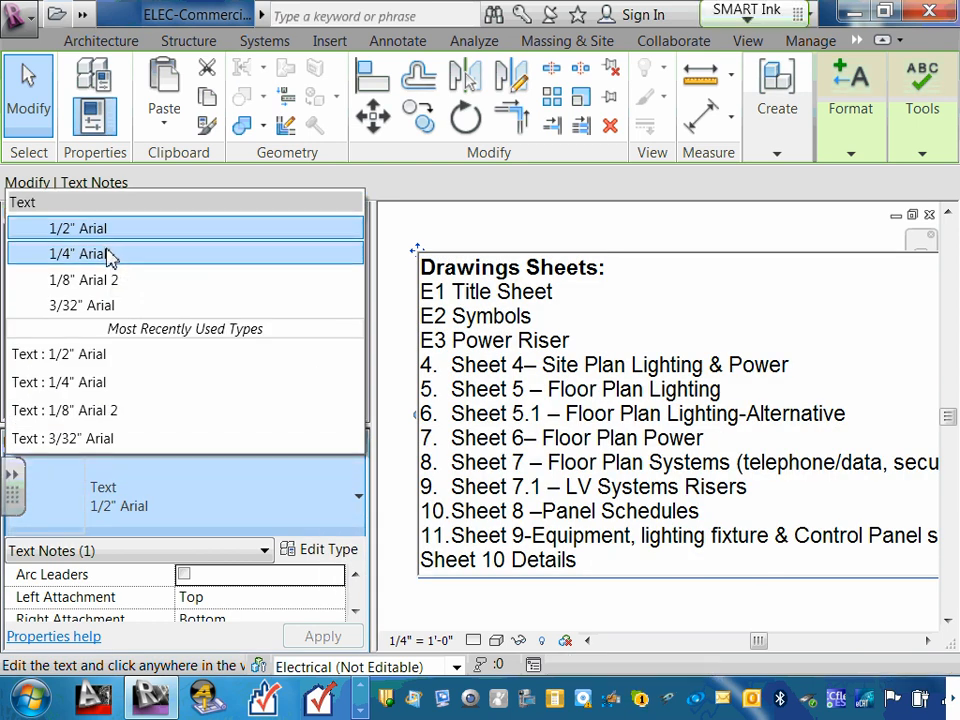
click(113, 253)
- Return to the E1 - TITLE SHEET and move the drawing list viewport down, clear of the 3D view
double_click(115, 259)
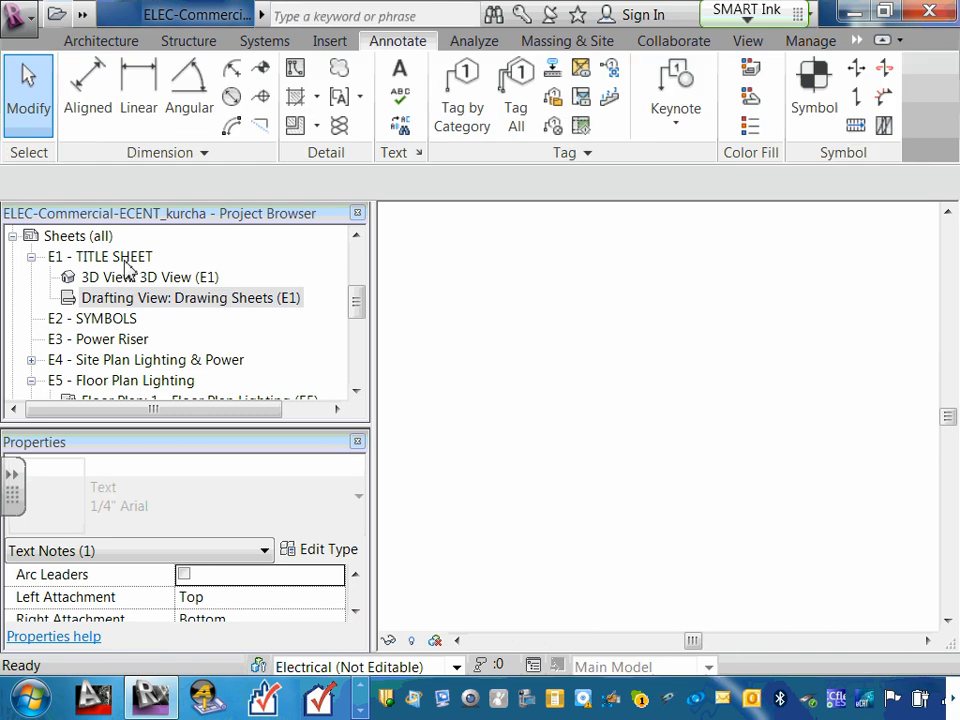
click(468, 369)
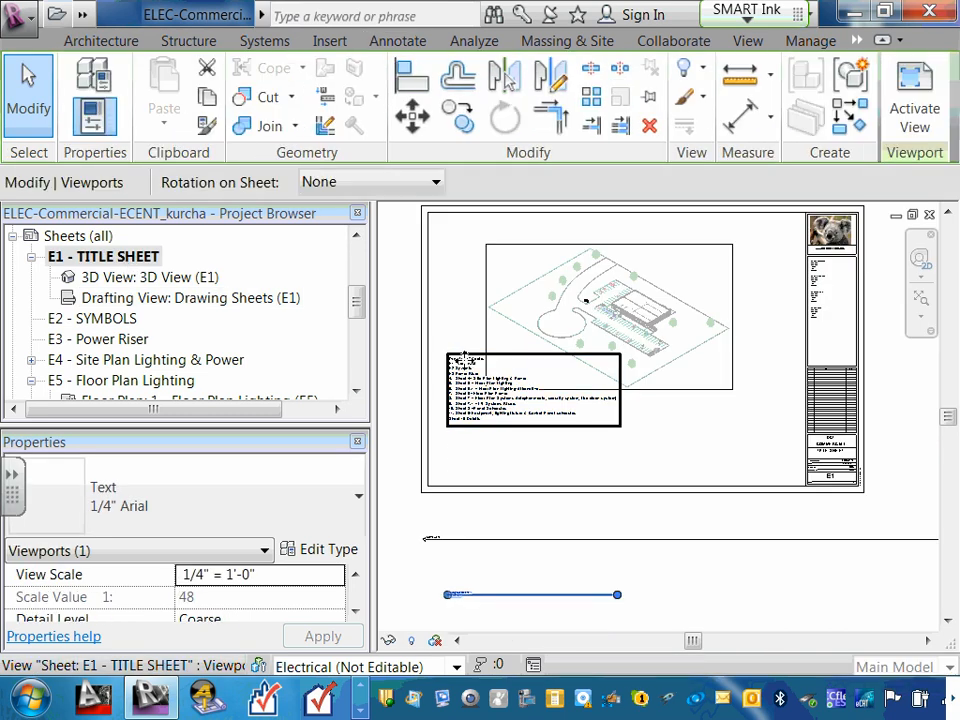
drag(468, 369, 468, 418)
click(399, 432)
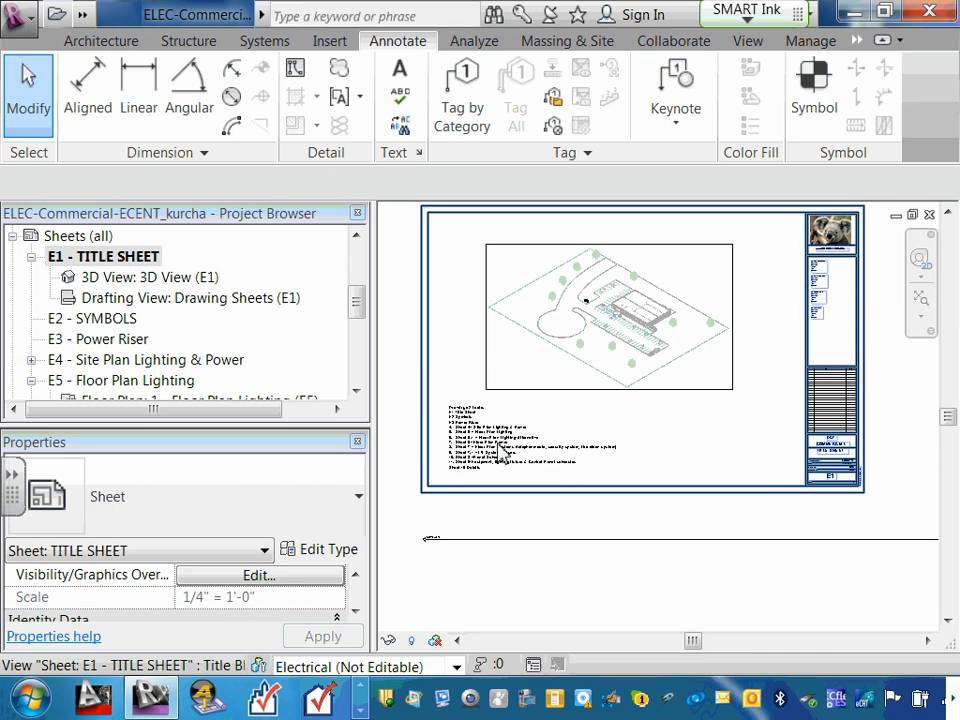
- Shift the drawing list viewport right so it sits just inside the 3D view's left edge
click(618, 372)
click(491, 422)
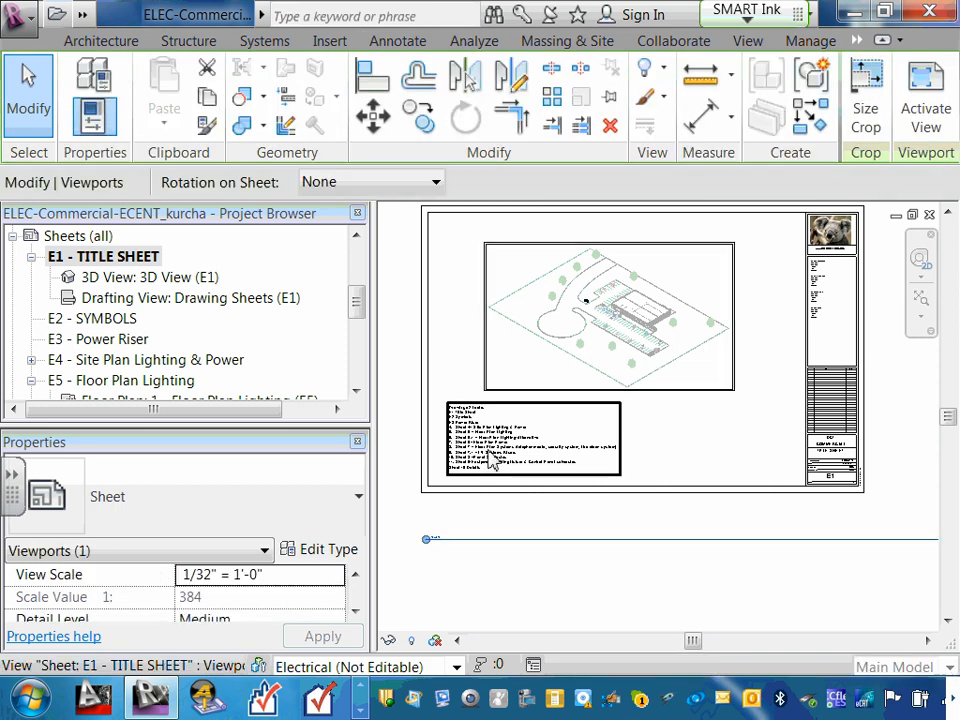
scroll(491, 422, up, 5)
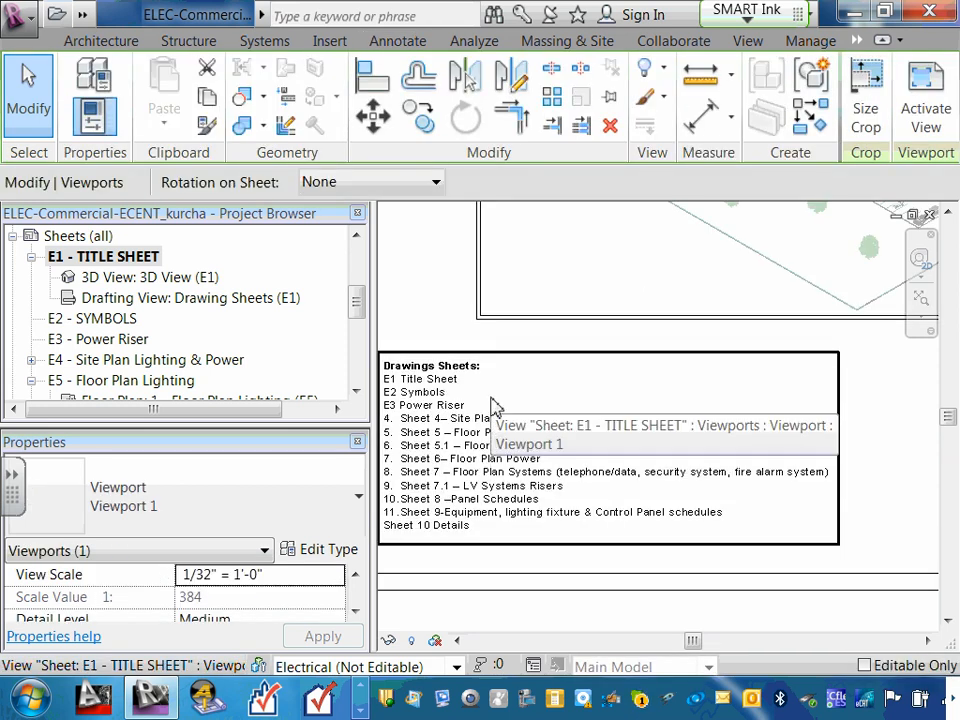
scroll(491, 400, down, 4)
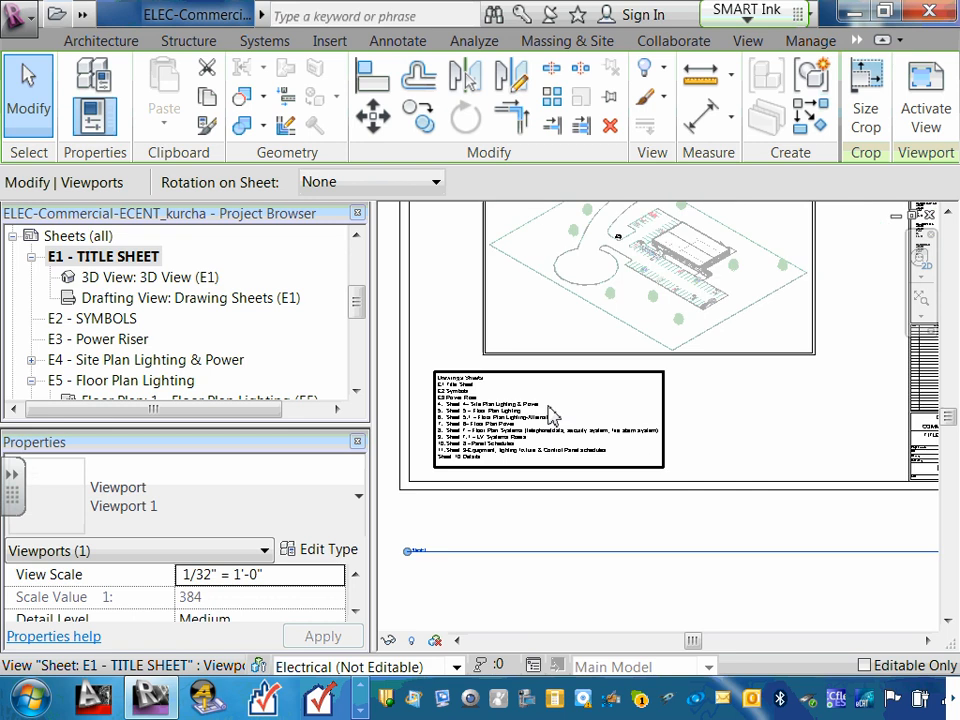
click(773, 537)
scroll(478, 460, up, 2)
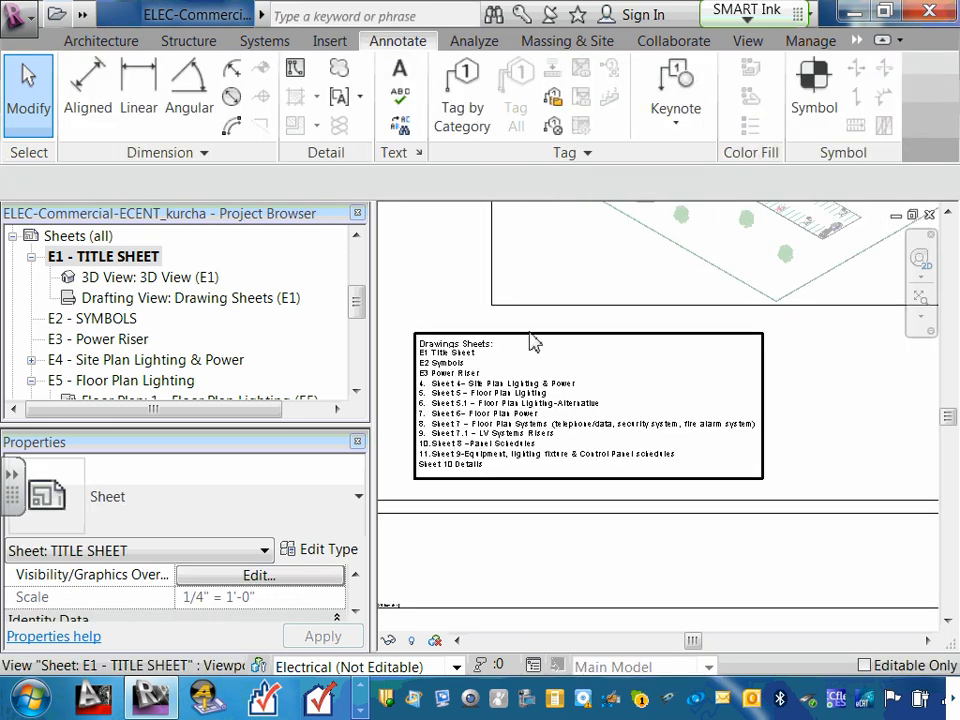
click(540, 345)
mouse_move(544, 332)
mouse_down()
mouse_move(628, 336)
mouse_move(630, 395)
mouse_up()
click(679, 588)
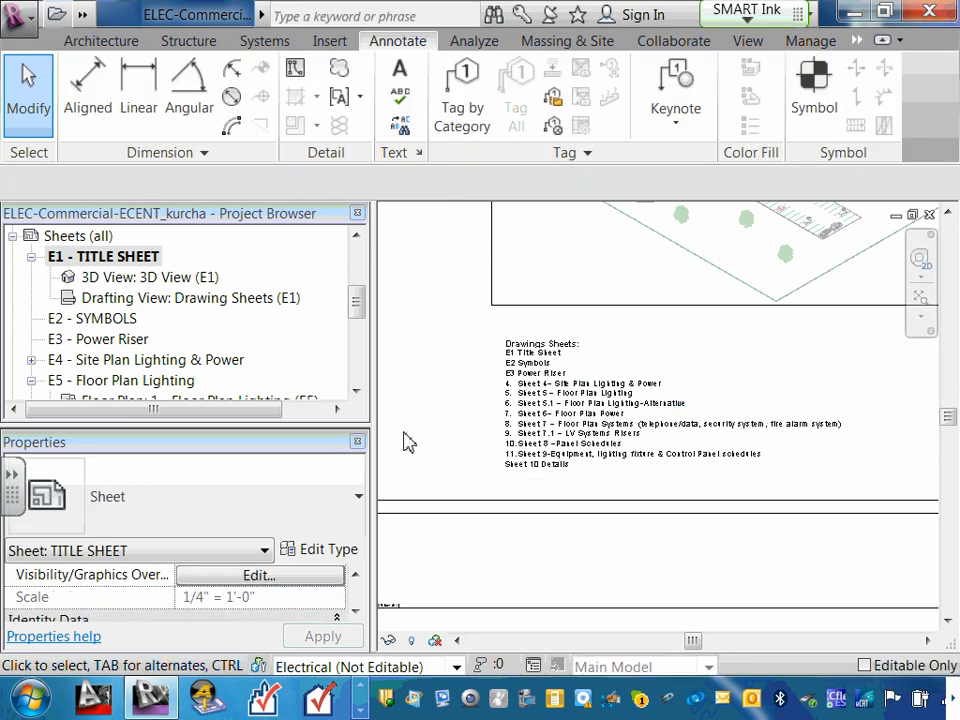
- Examine the title sheet layout, checking the list's legibility and the free space above the 3D view
scroll(474, 321, down, 3)
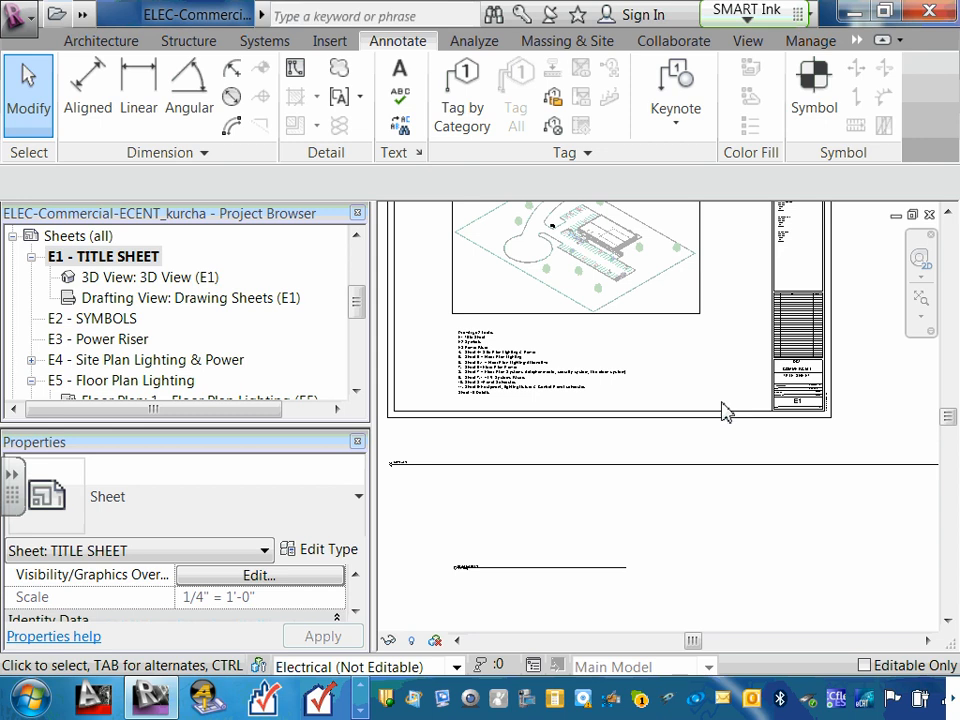
scroll(673, 399, down, 1)
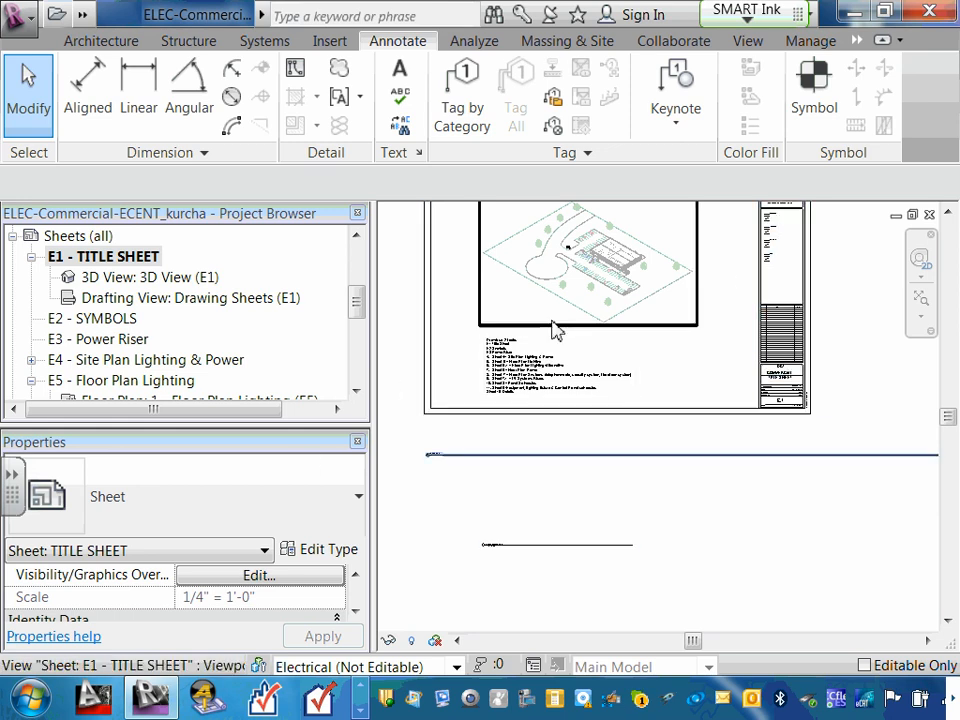
scroll(550, 345, up, 3)
scroll(500, 378, up, 2)
scroll(493, 381, down, 3)
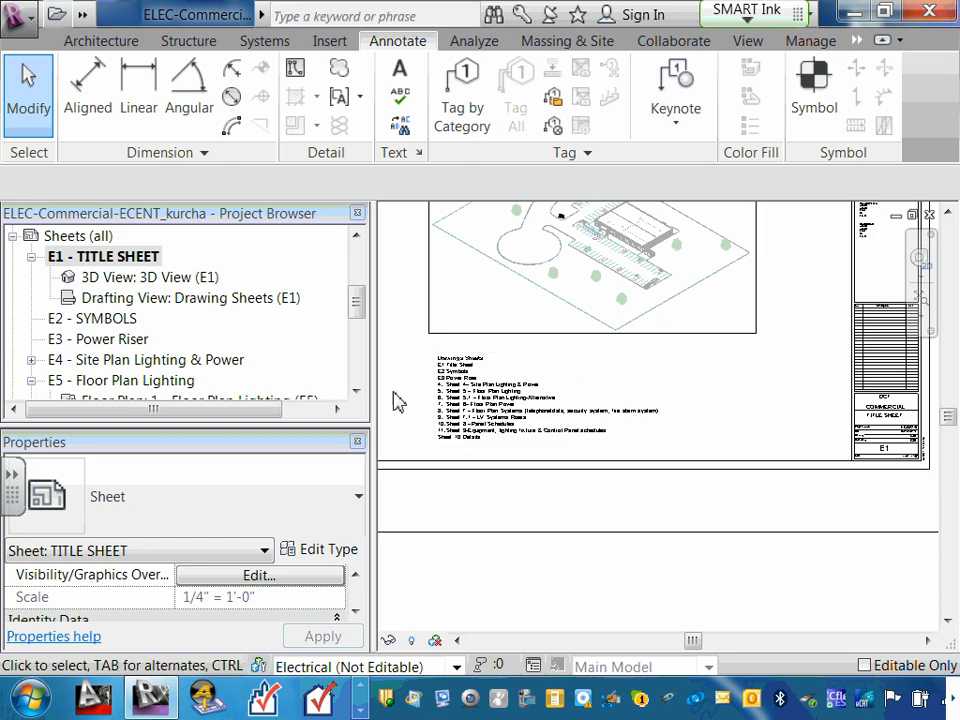
scroll(440, 397, up, 1)
scroll(489, 390, down, 4)
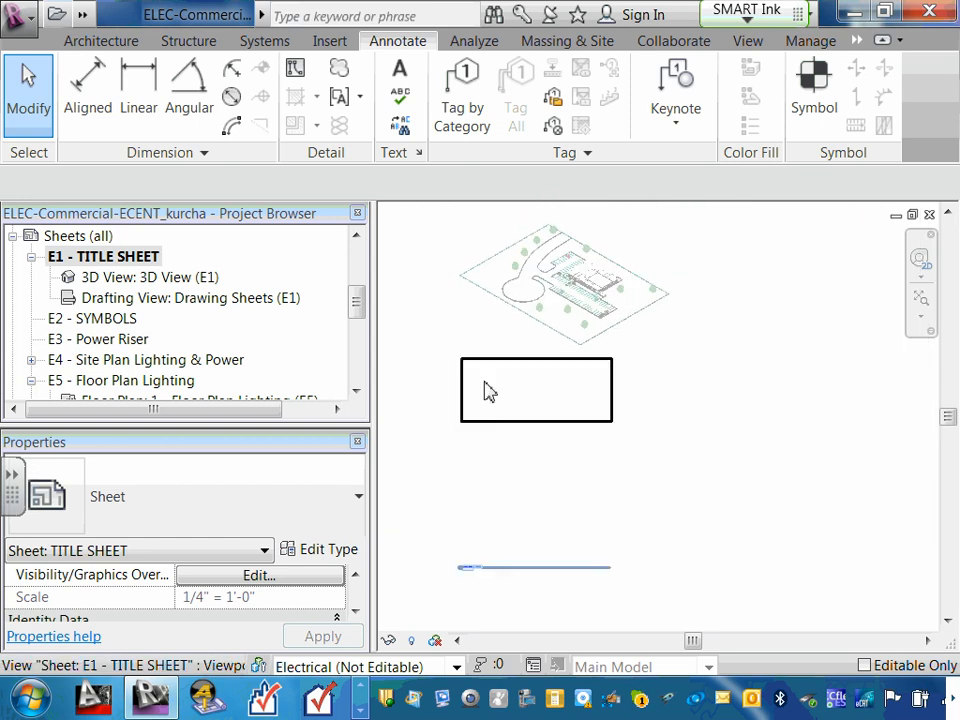
scroll(536, 227, up, 5)
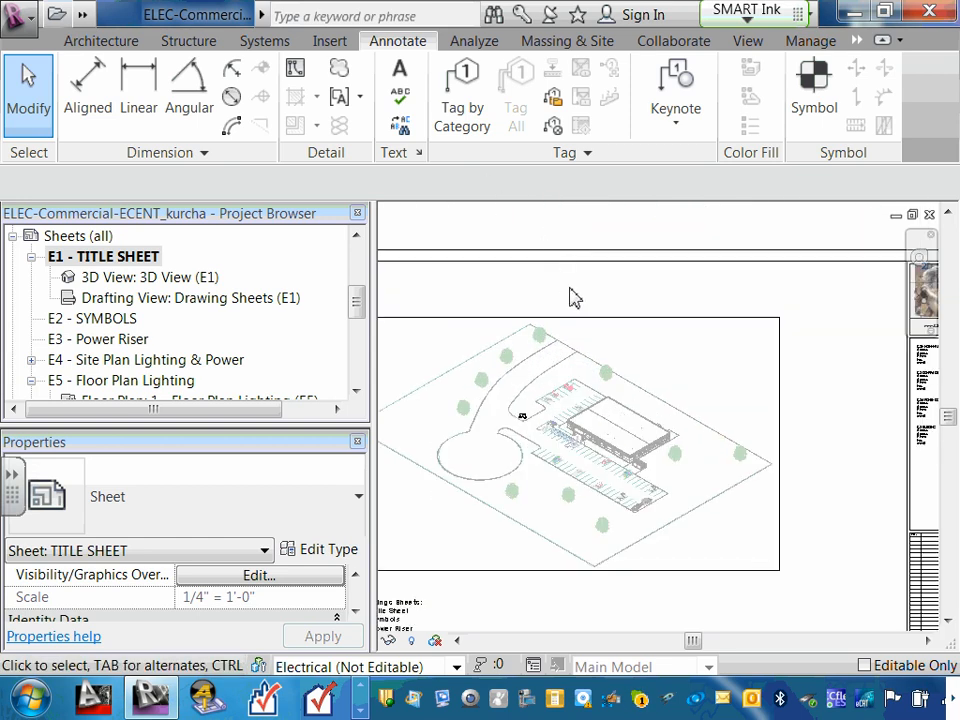
scroll(550, 304, down, 1)
middle_drag(510, 311, 658, 309)
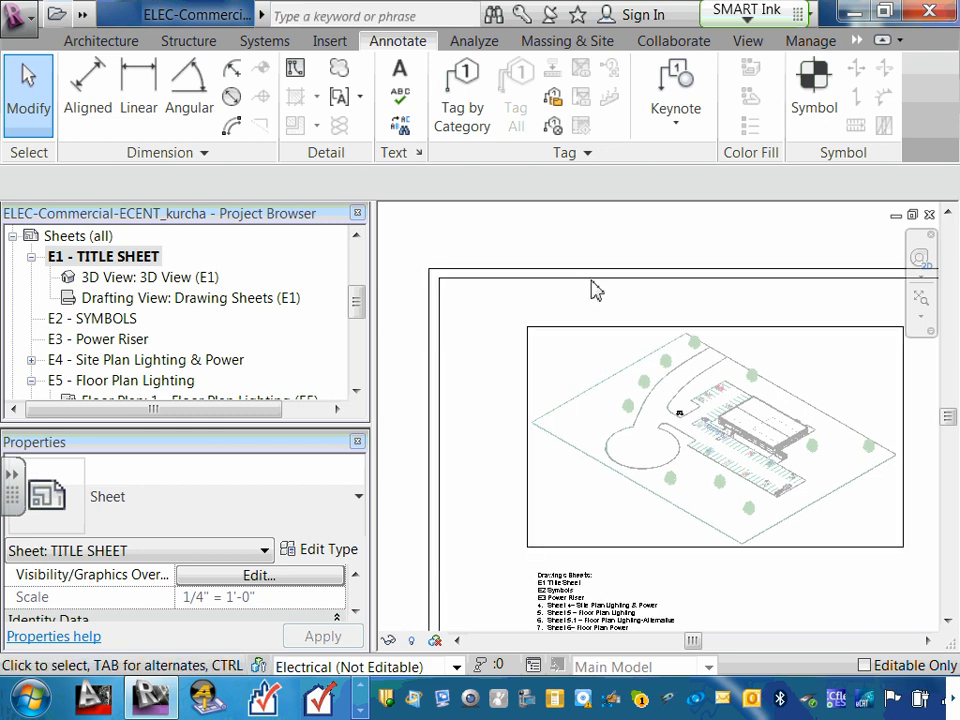
scroll(596, 290, down, 1)
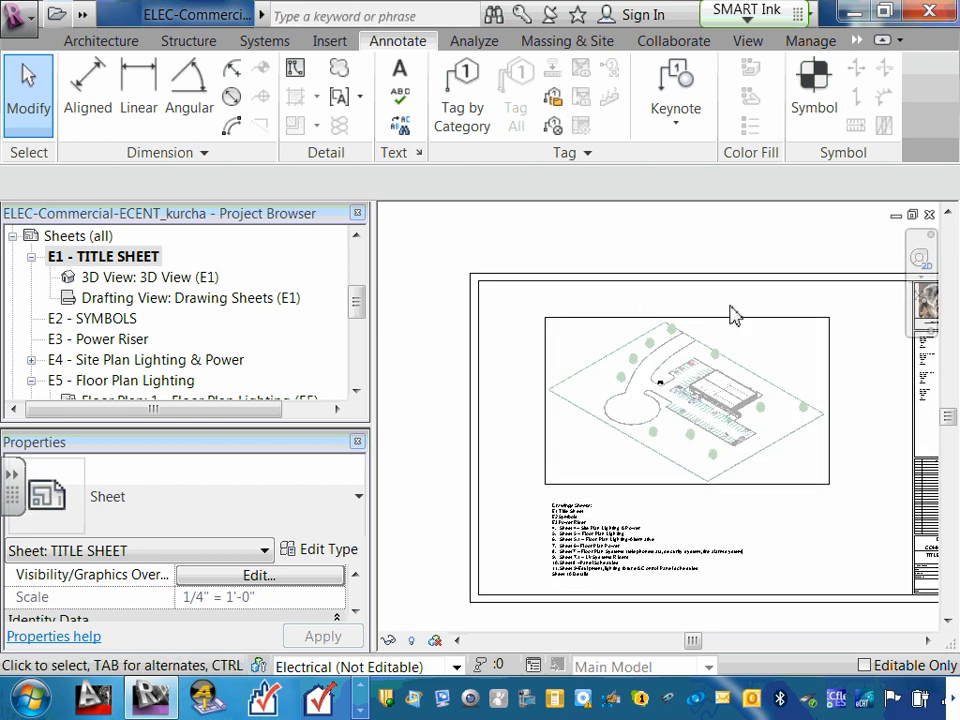
- Place a text note reading "Commercial Project" above the title sheet border and assign it the 1/2" Arial type
click(400, 68)
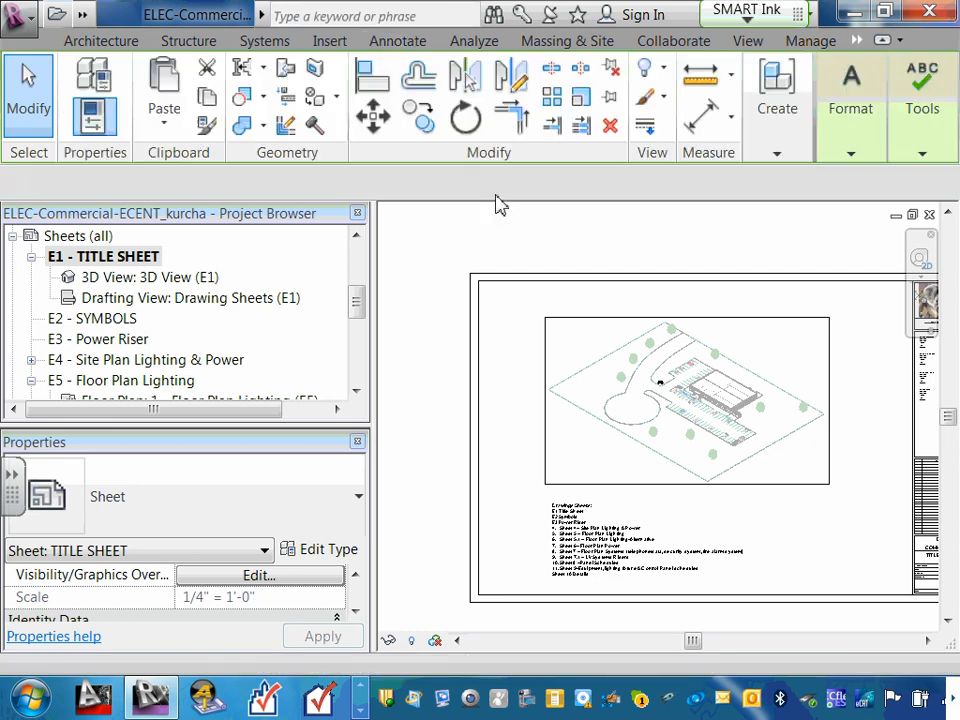
click(528, 240)
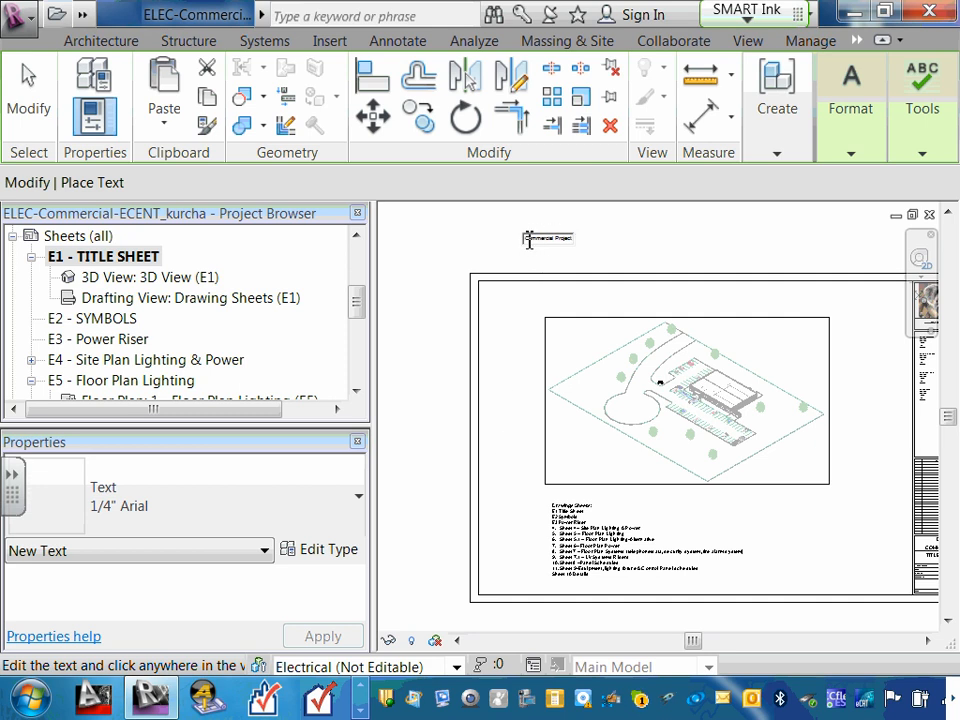
drag(529, 240, 587, 246)
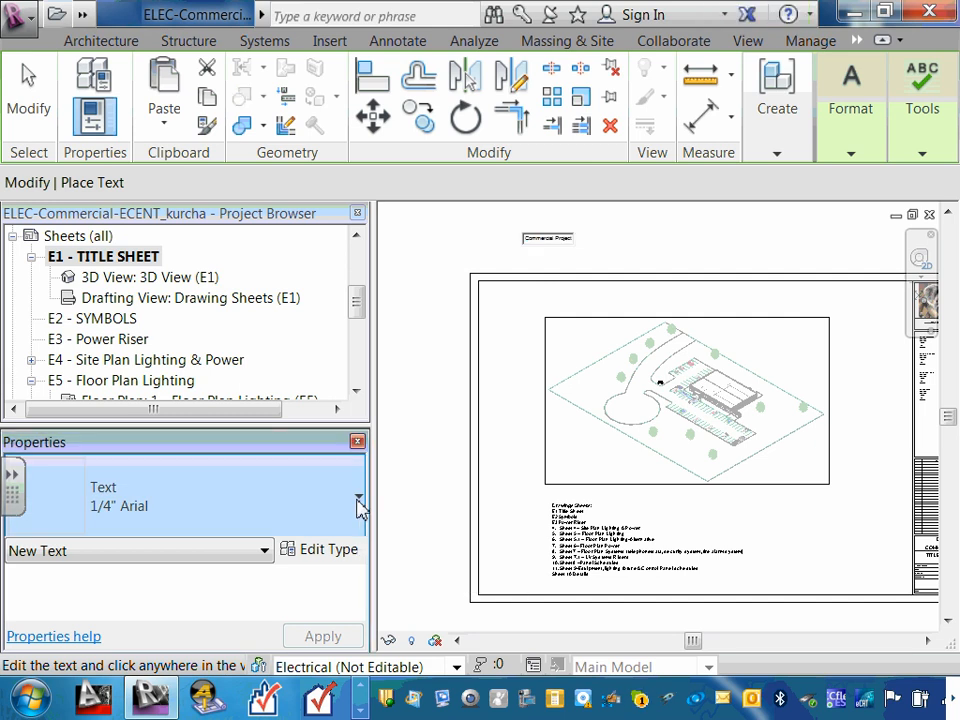
click(358, 500)
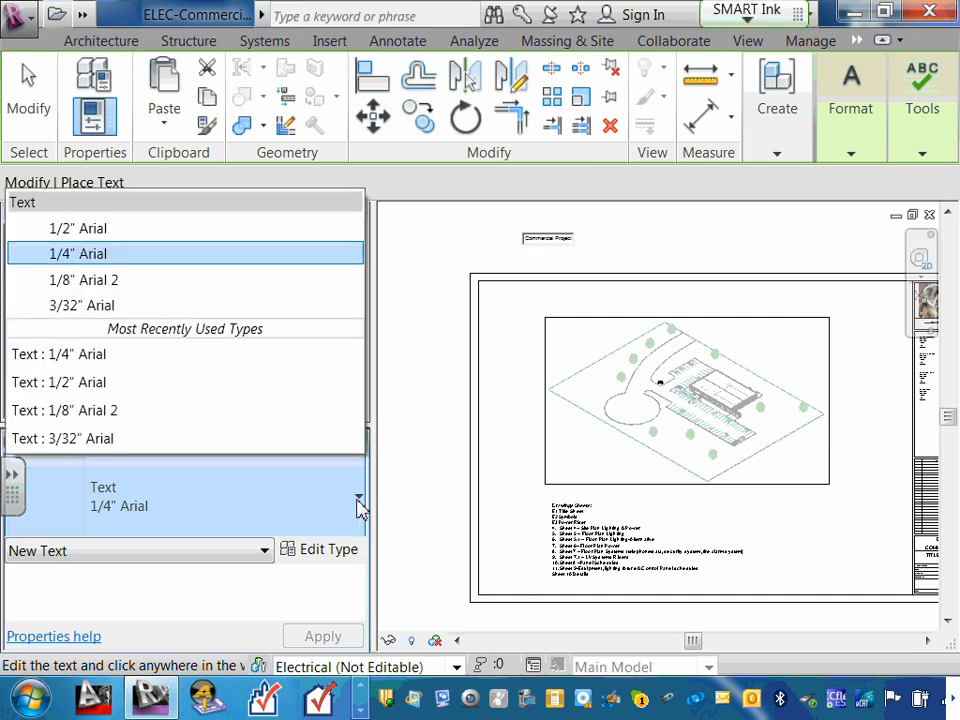
click(99, 310)
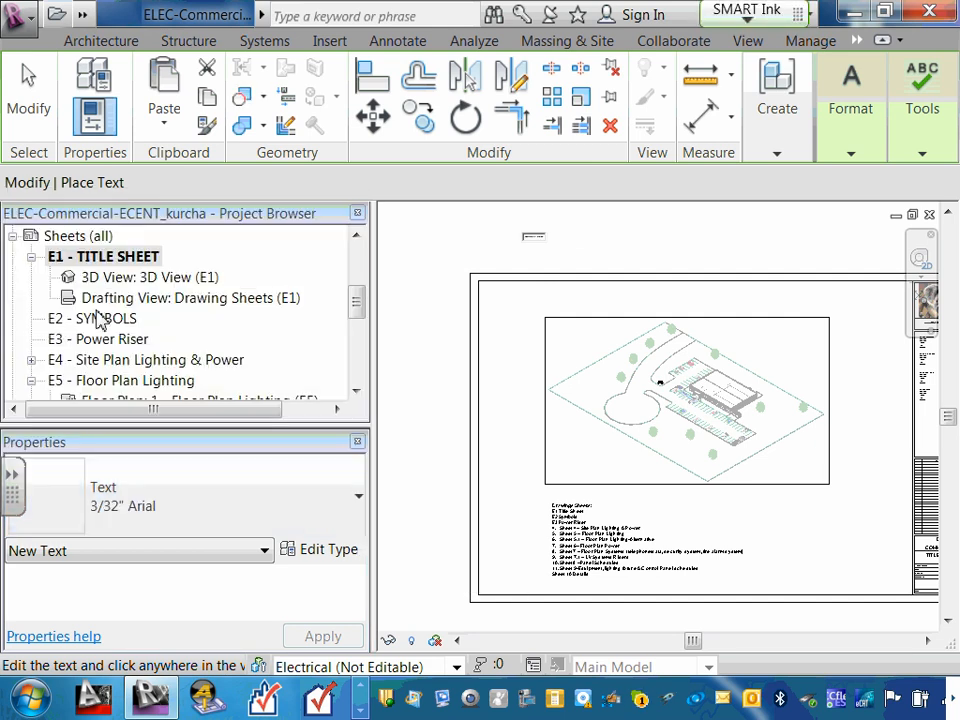
click(356, 500)
click(112, 229)
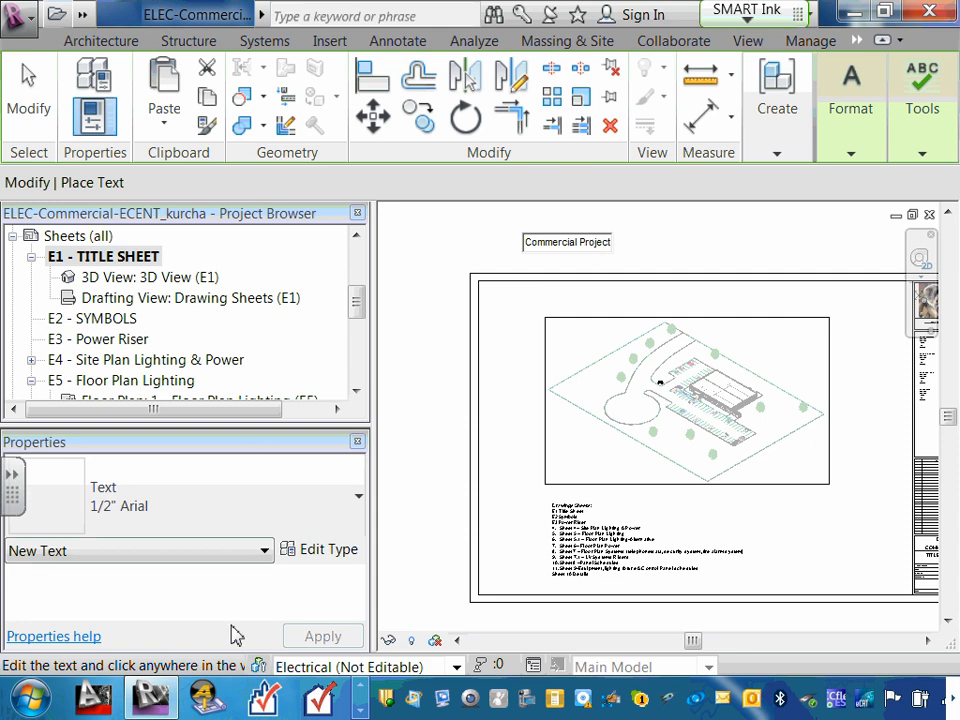
- Duplicate the 1/2" Arial text type as a new type named 3" Arial
click(333, 553)
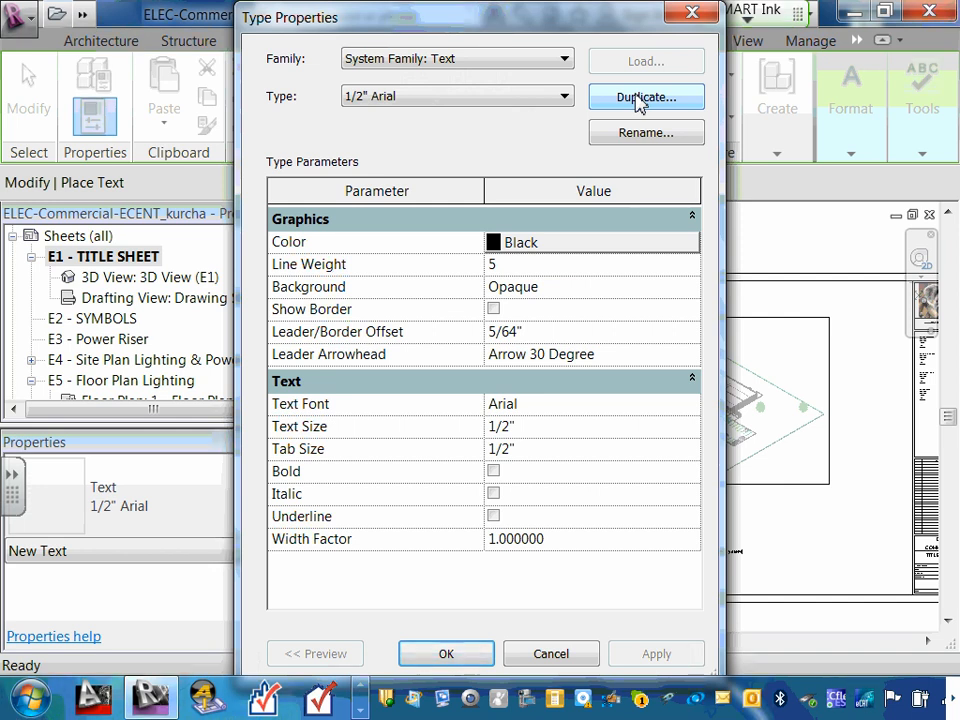
click(639, 102)
click(493, 336)
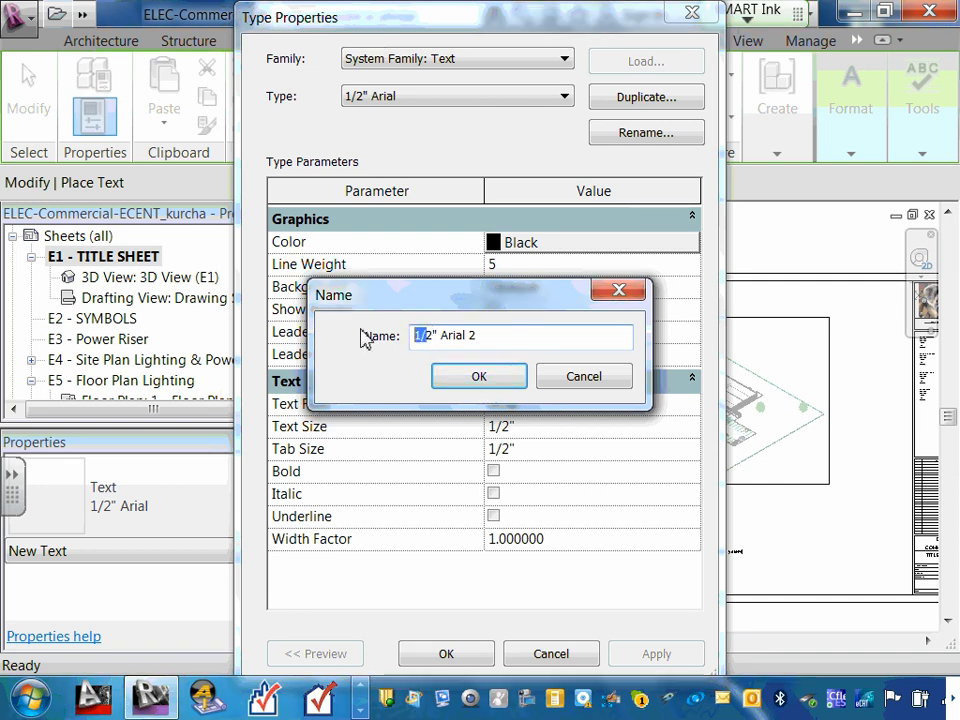
key(Delete)
key(Delete)
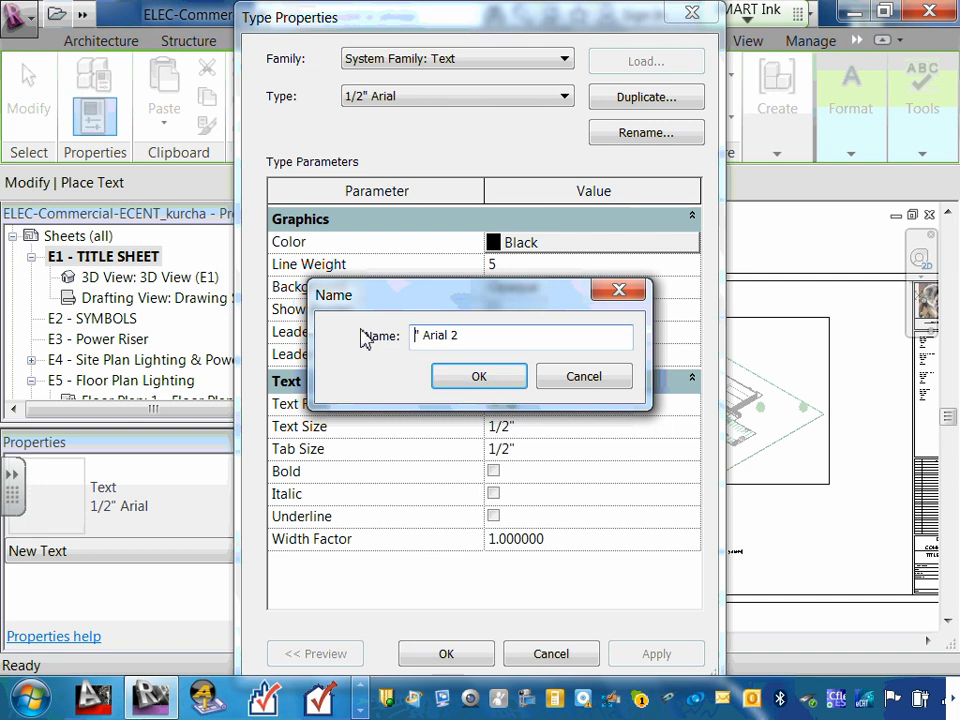
text(3)
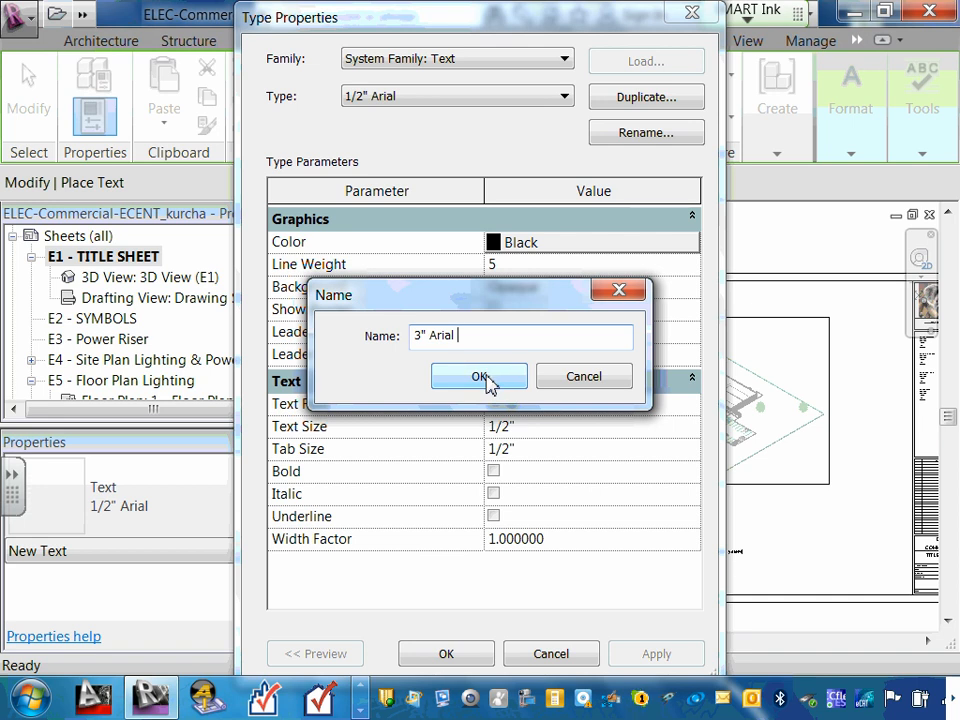
click(486, 378)
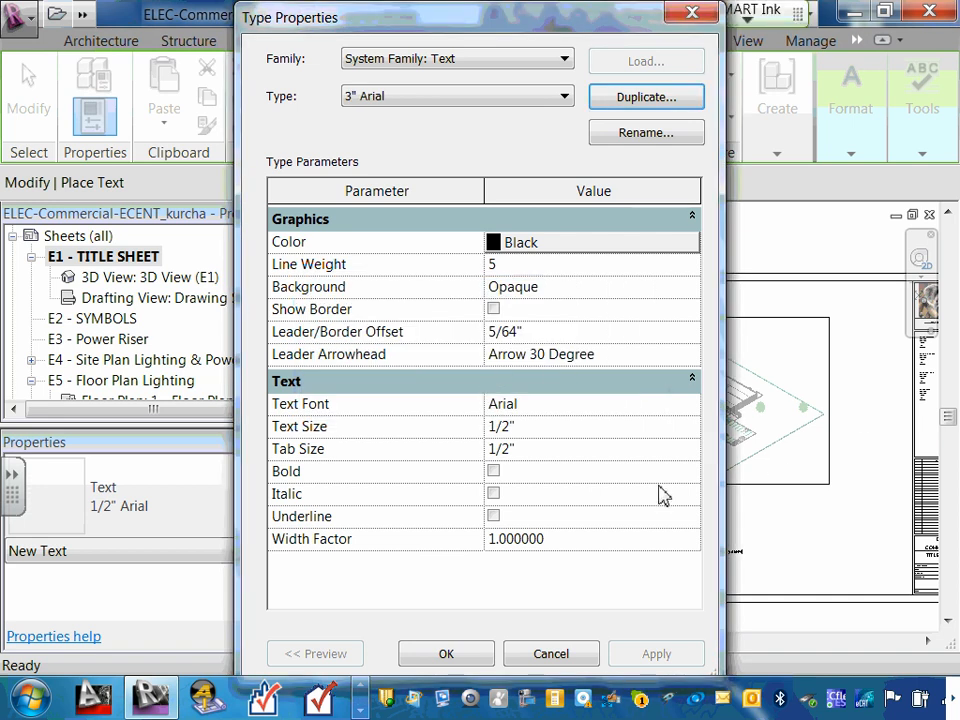
- Set the new type's text size to 3" and finish placing the "Commercial Project" note
click(490, 427)
text(3)
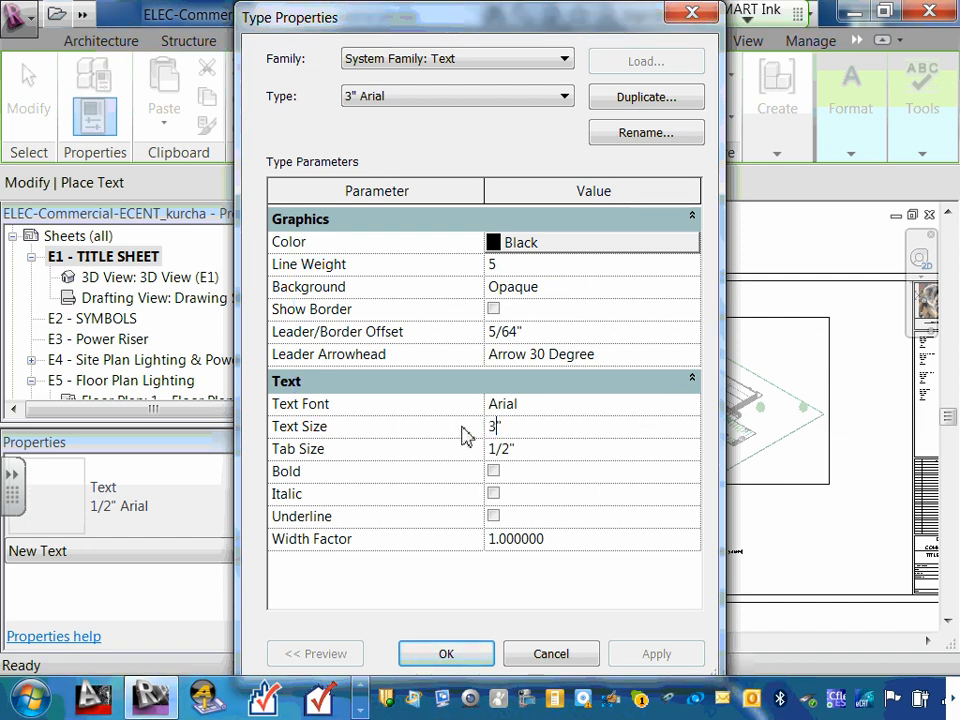
click(450, 658)
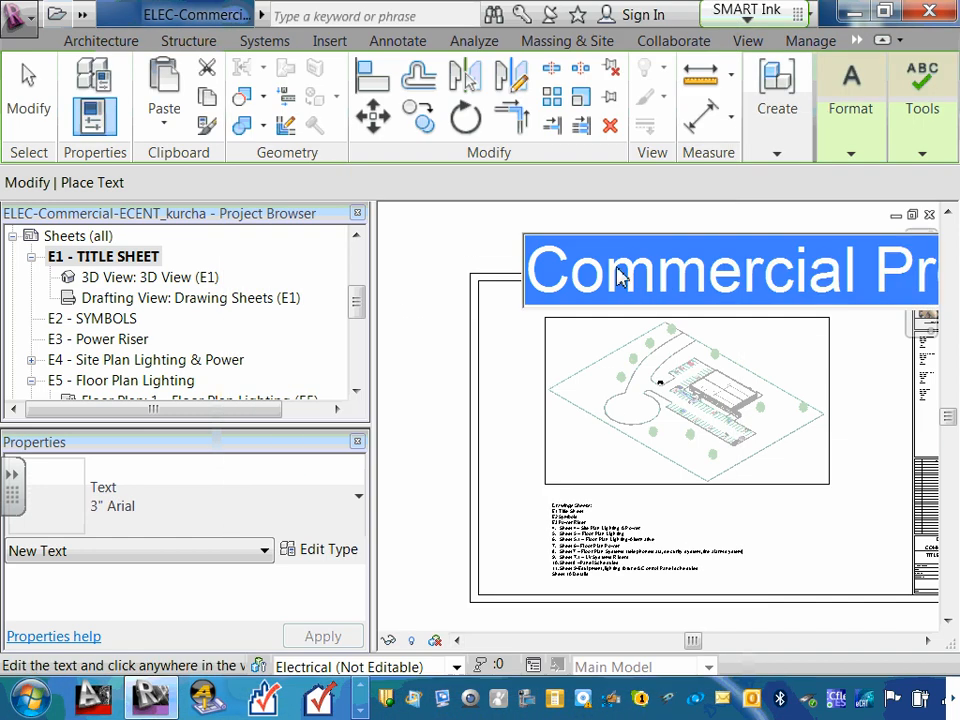
click(422, 268)
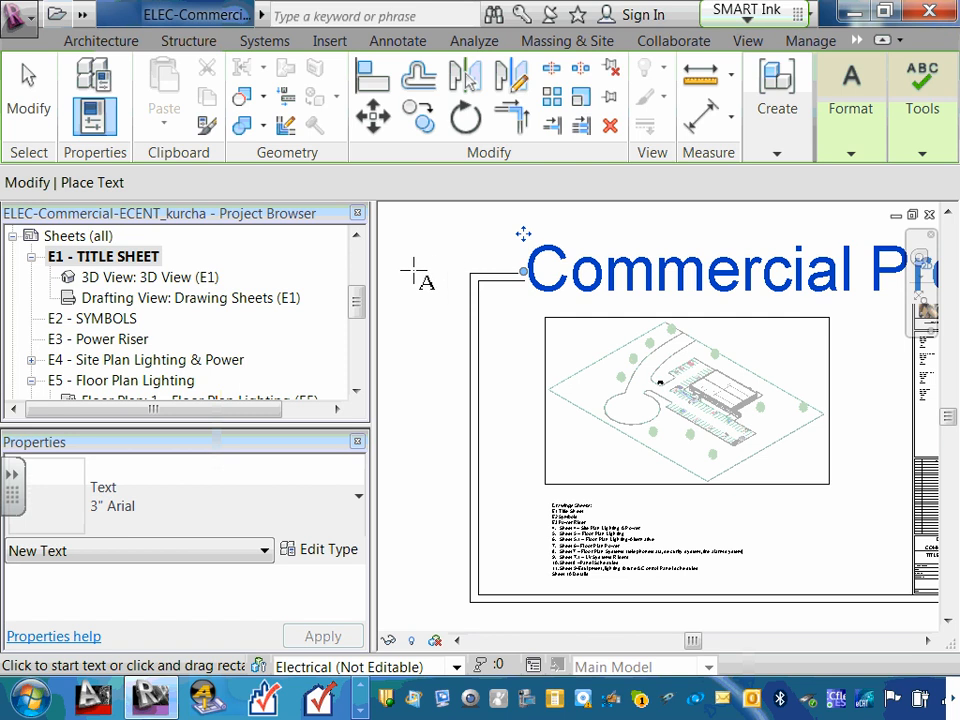
scroll(426, 267, down, 2)
scroll(512, 280, down, 1)
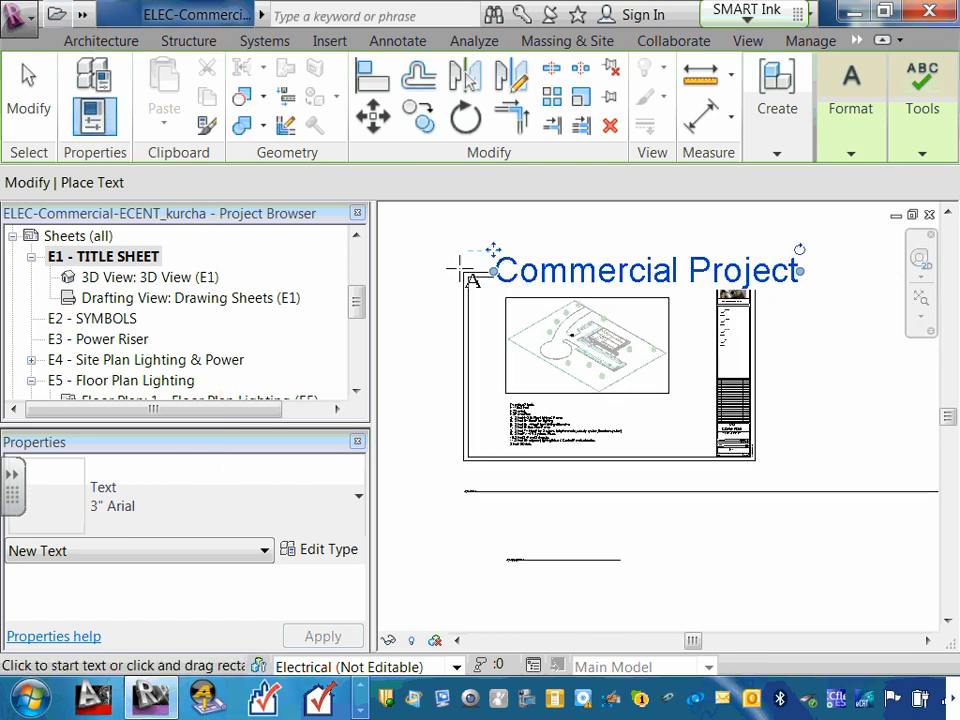
key(Escape)
key(Escape)
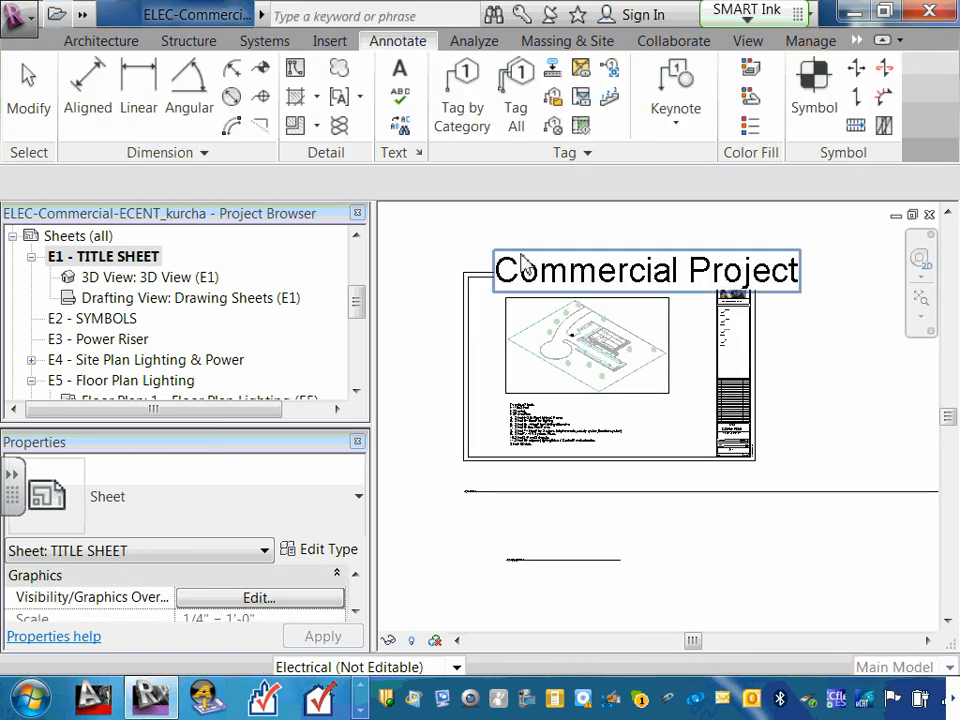
- Move the "Commercial Project" note down and left so it starts inside the sheet border's upper-left corner
scroll(510, 272, up, 3)
click(465, 262)
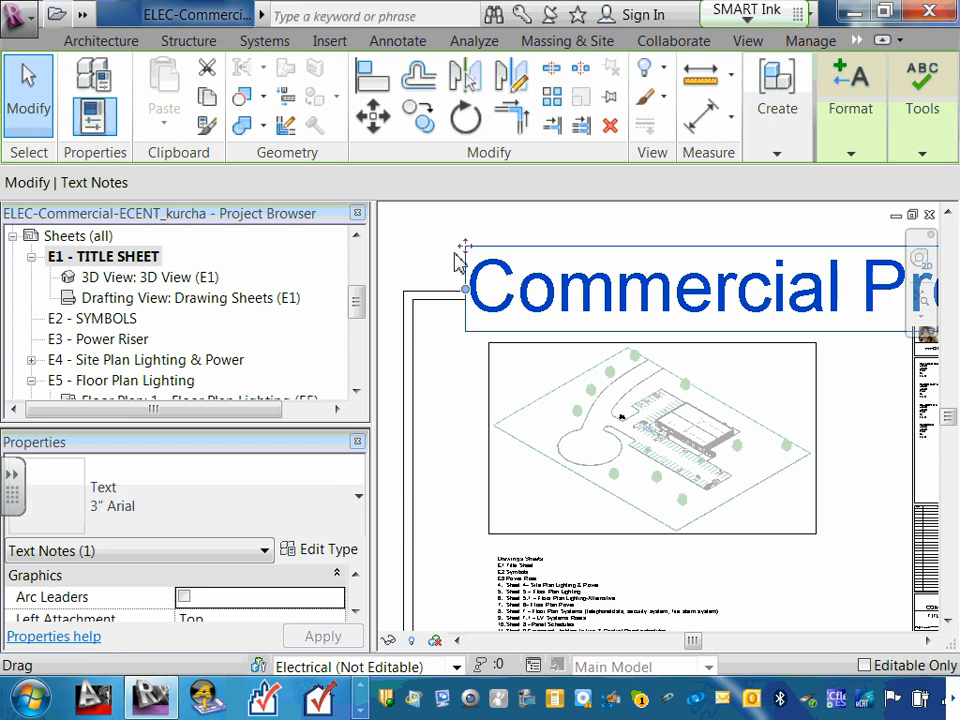
drag(463, 252, 428, 307)
scroll(435, 296, down, 3)
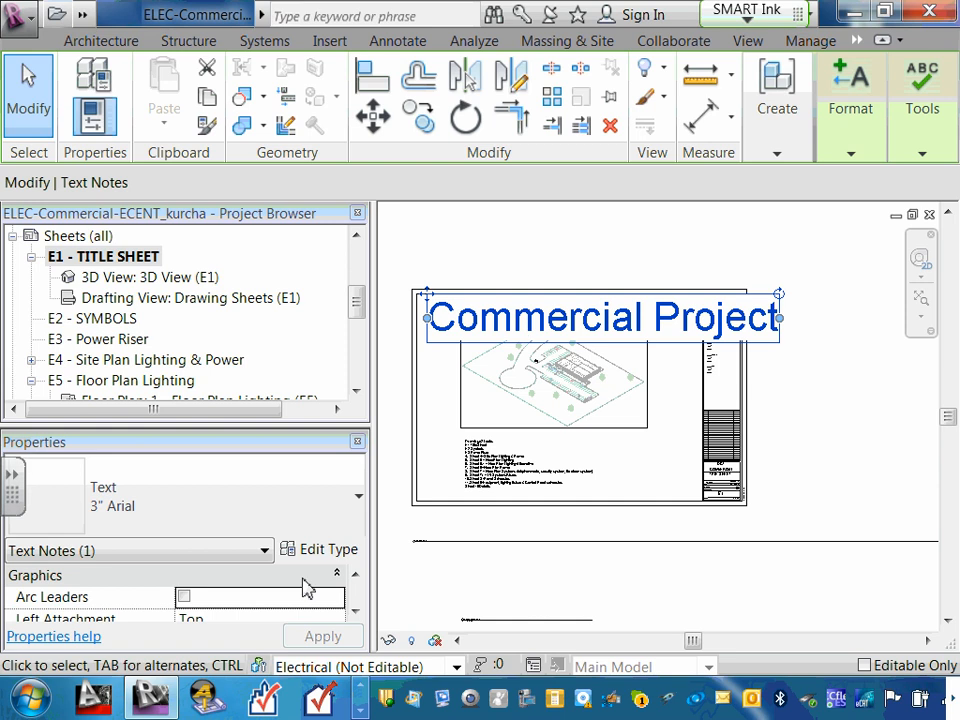
- Set the 3" Arial type's text size to 2" for the title note
click(330, 551)
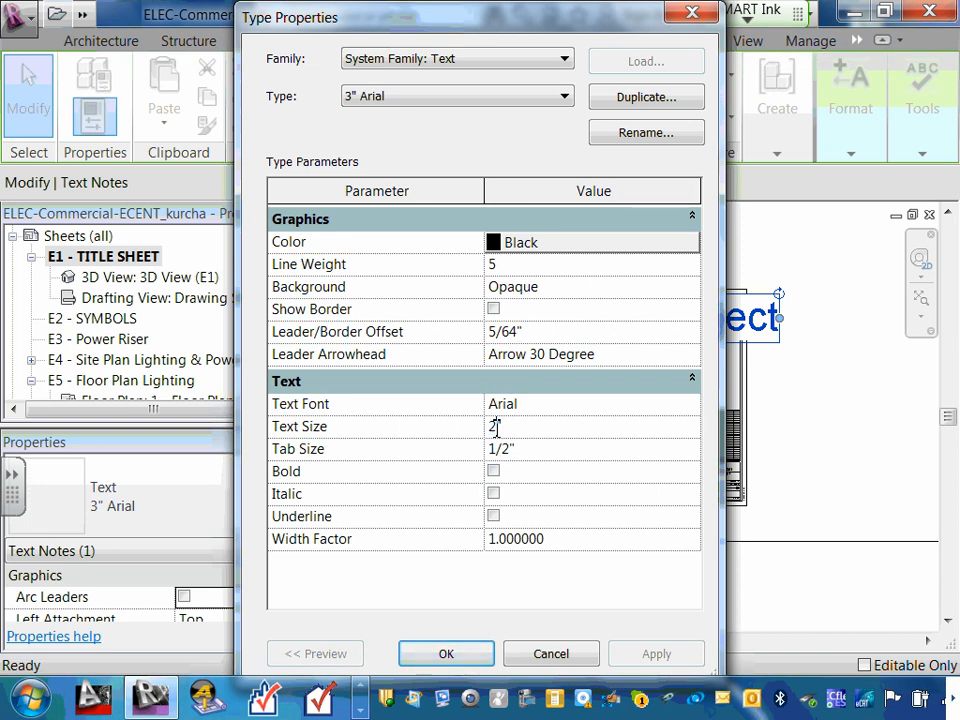
click(656, 653)
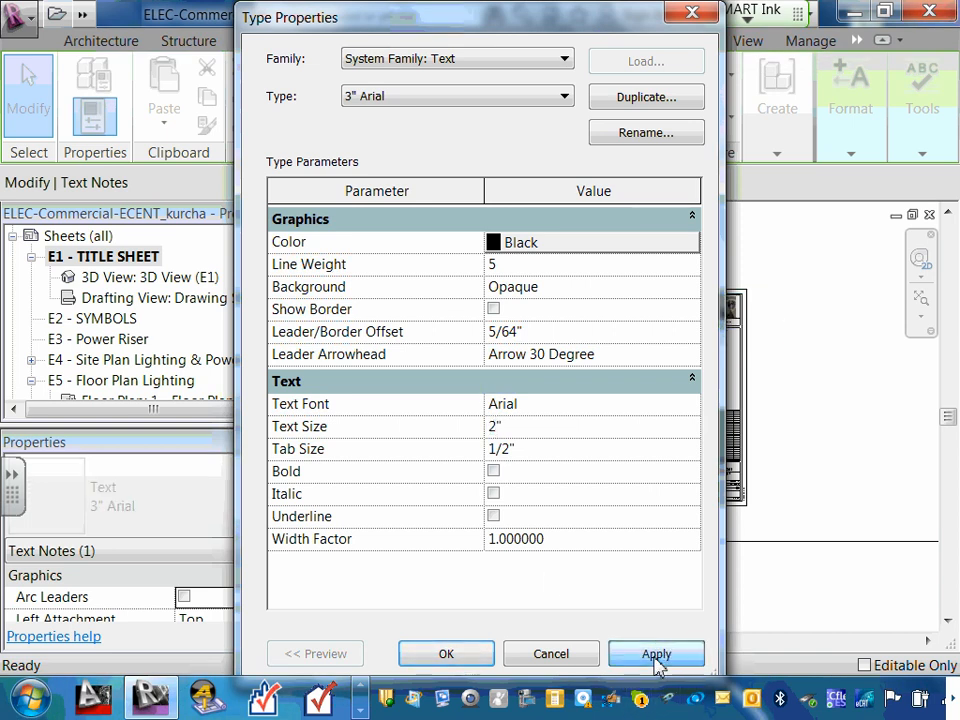
click(446, 656)
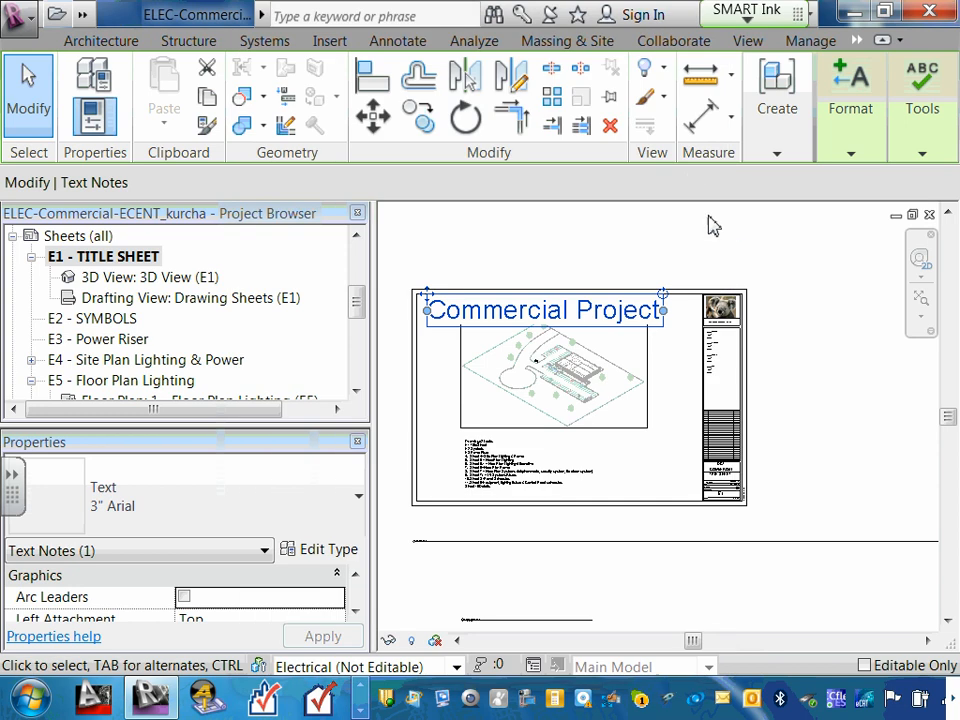
click(499, 262)
- Nudge the 3D view viewport slightly down, away from the title text
scroll(555, 312, up, 2)
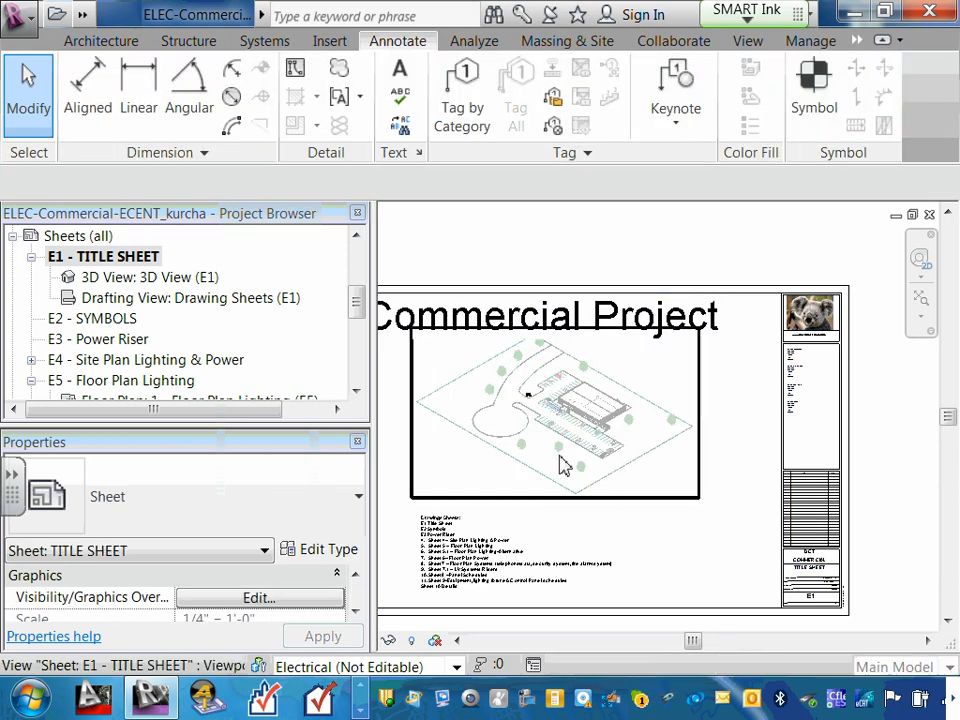
click(598, 497)
drag(600, 511, 604, 514)
click(902, 411)
scroll(709, 349, down, 3)
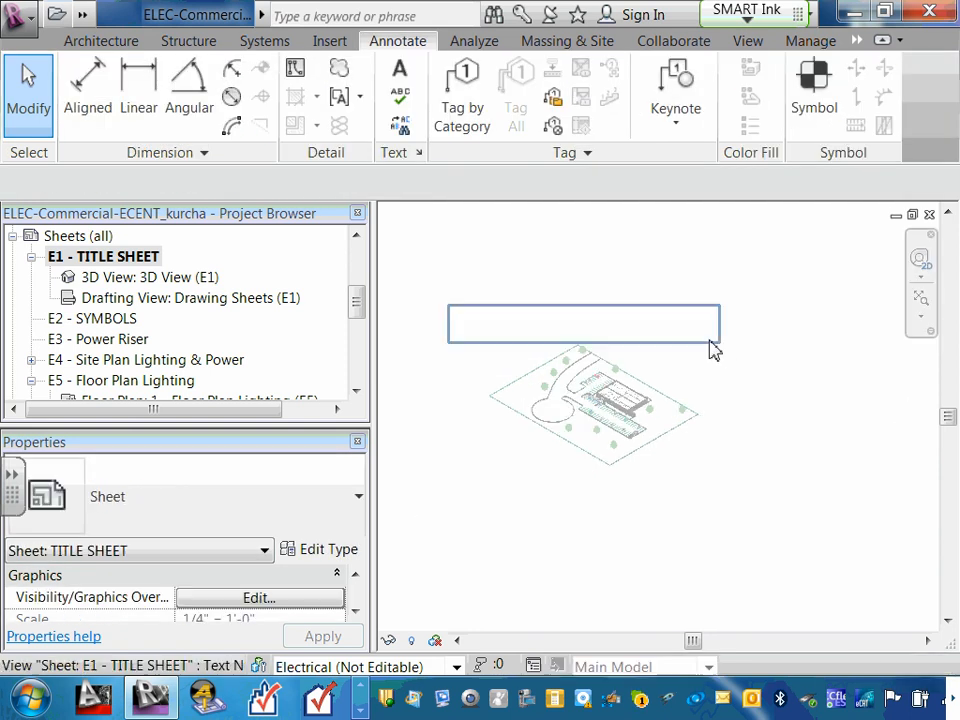
scroll(521, 328, up, 3)
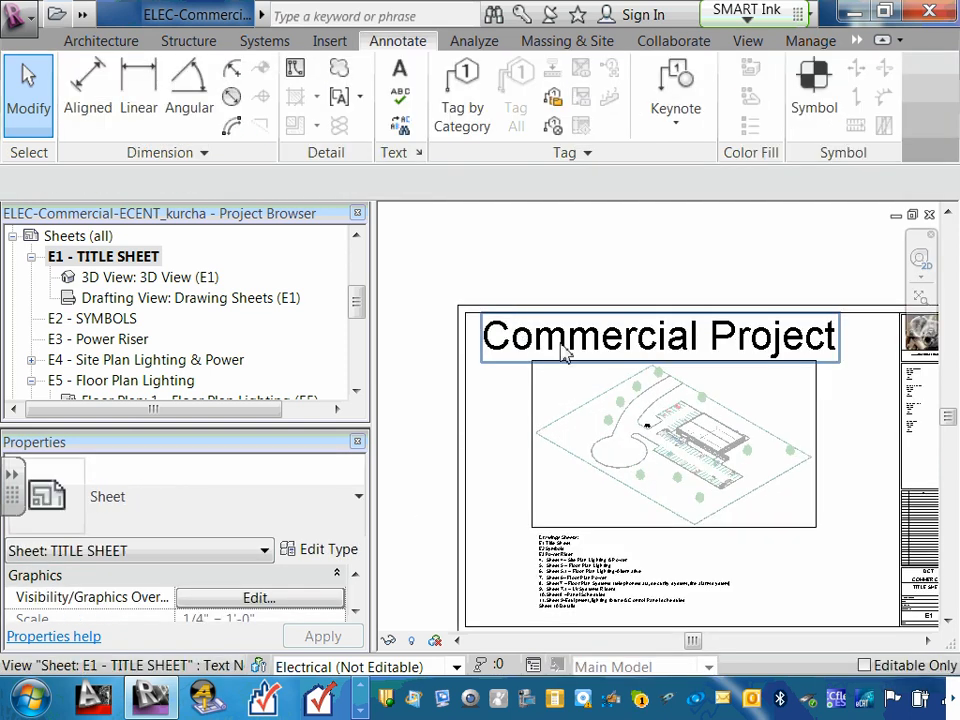
- Reduce the title note's 3" Arial type to a text size of 1.5"
double_click(563, 350)
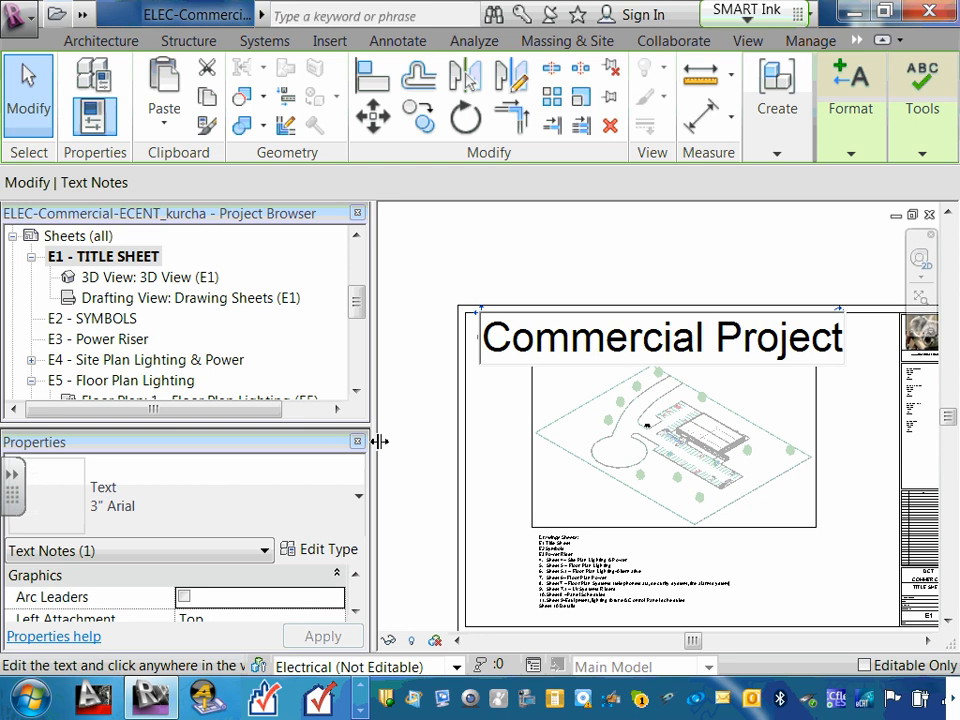
click(328, 554)
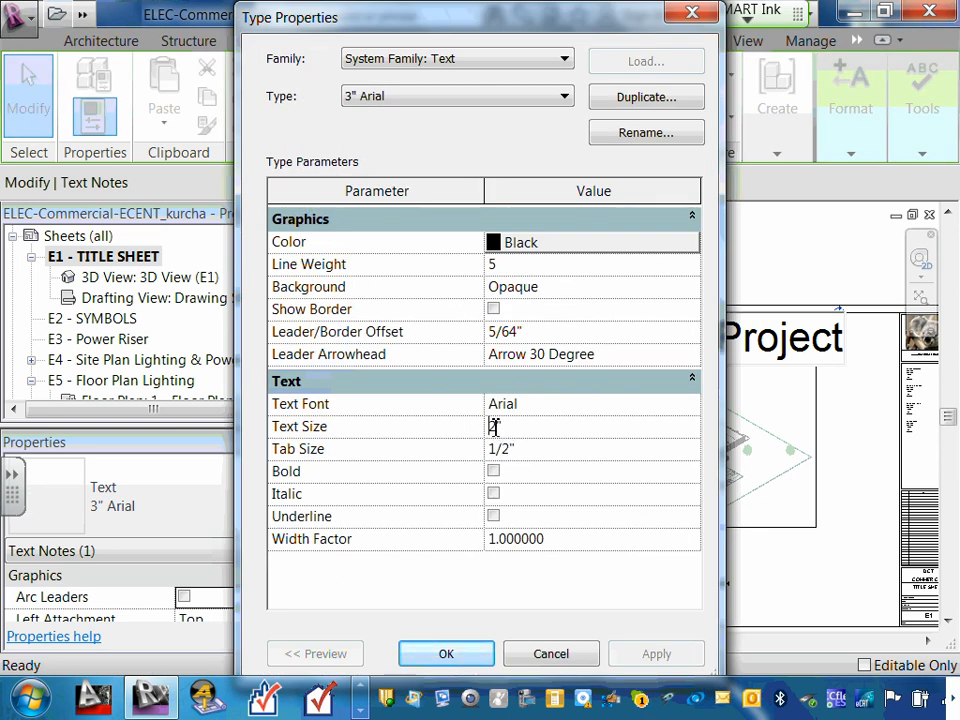
text(1.5)
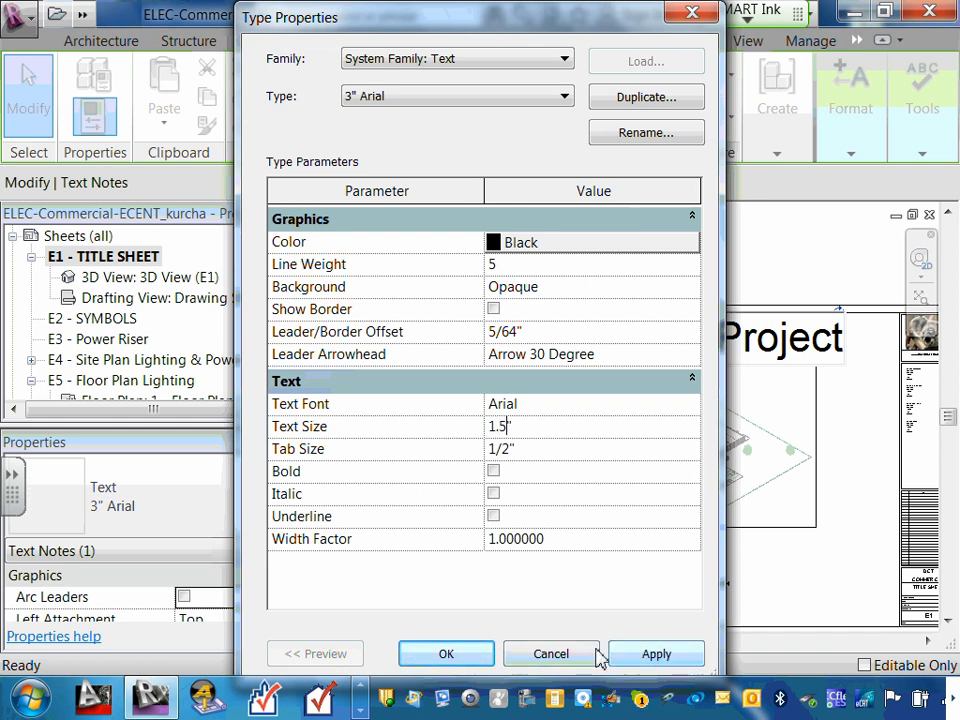
click(657, 656)
click(468, 657)
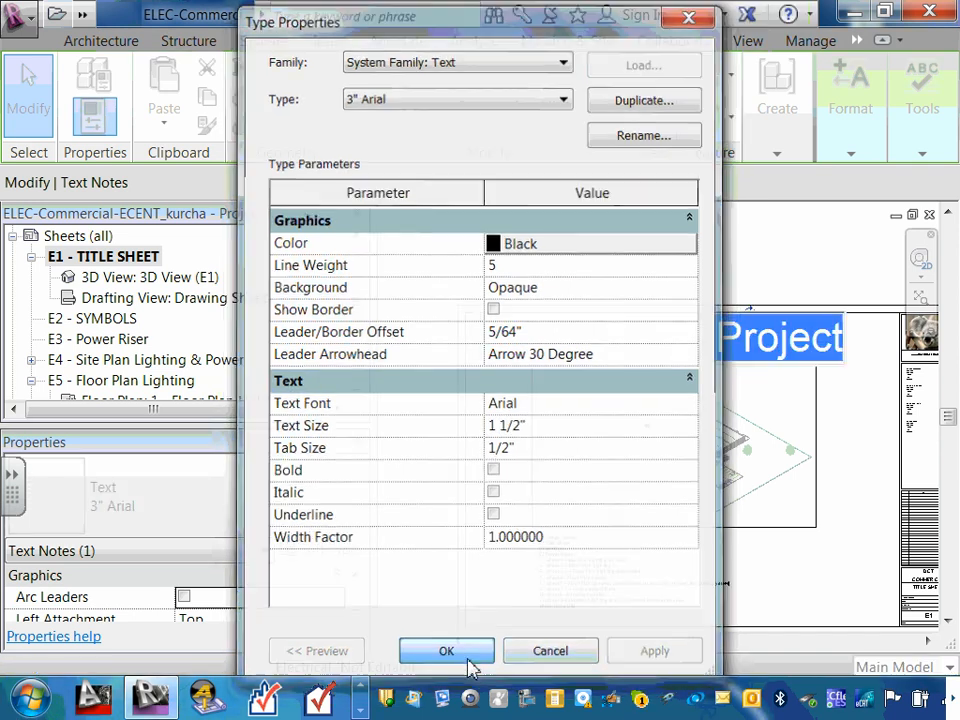
click(563, 262)
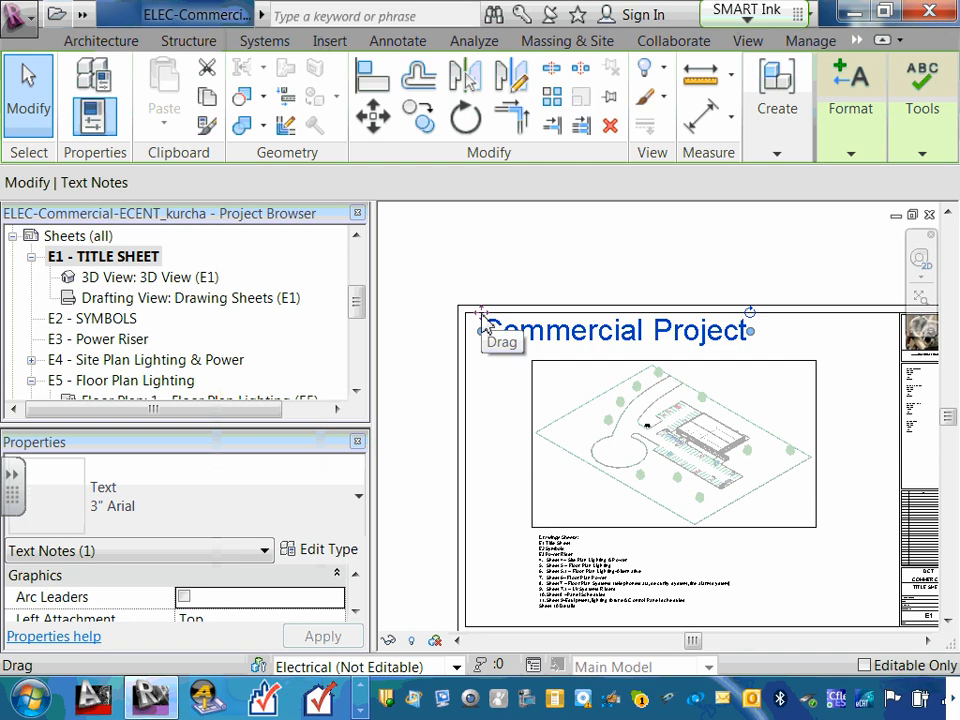
- Center the title note above the 3D view and move the 3D viewport up to just beneath it
drag(482, 318, 551, 326)
click(463, 263)
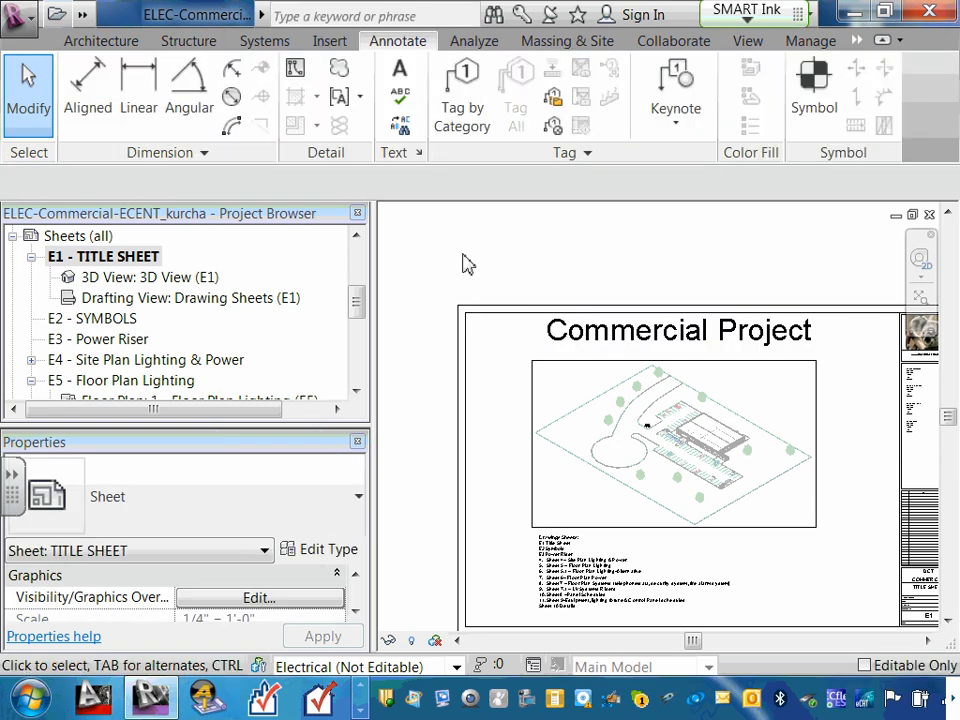
scroll(478, 287, down, 1)
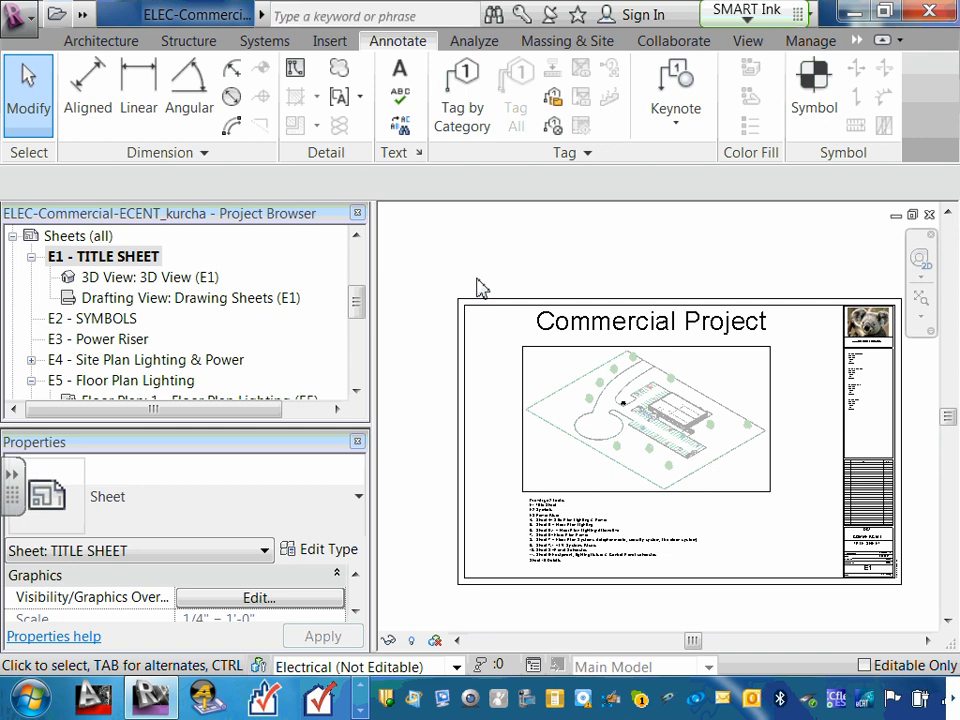
click(587, 357)
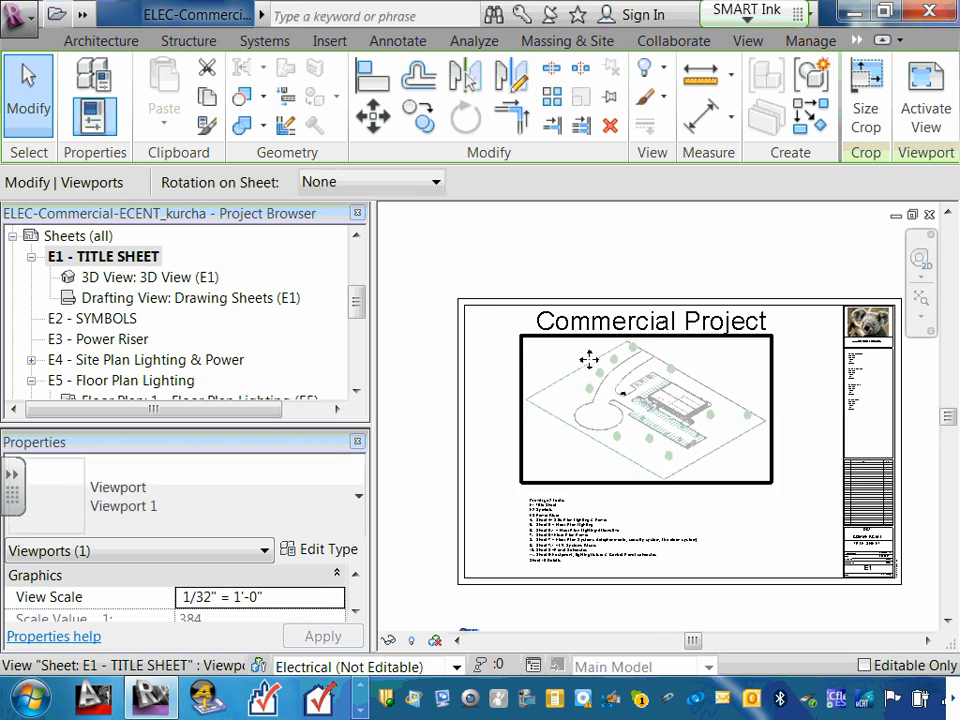
click(656, 229)
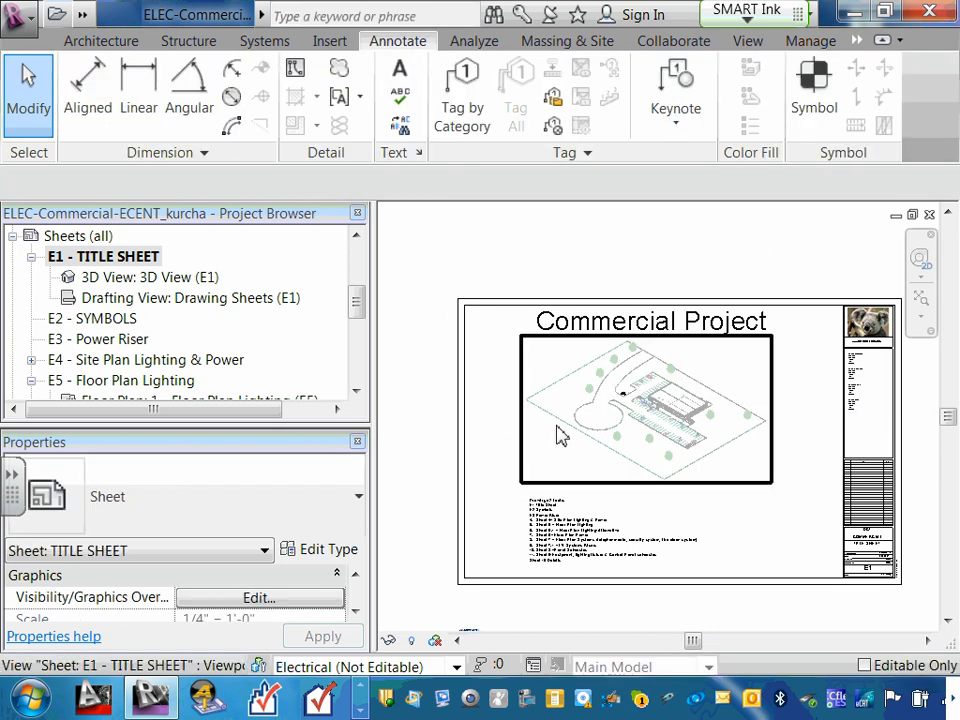
- Check the drawing list's viewport type and the text types available for the title note
click(591, 573)
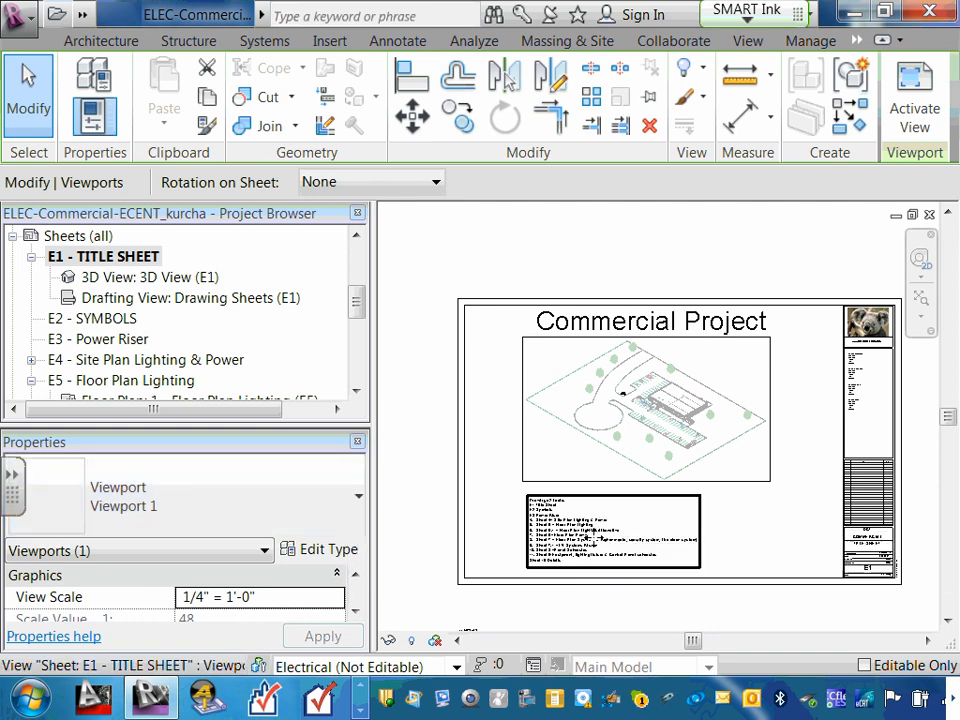
key(Escape)
click(609, 535)
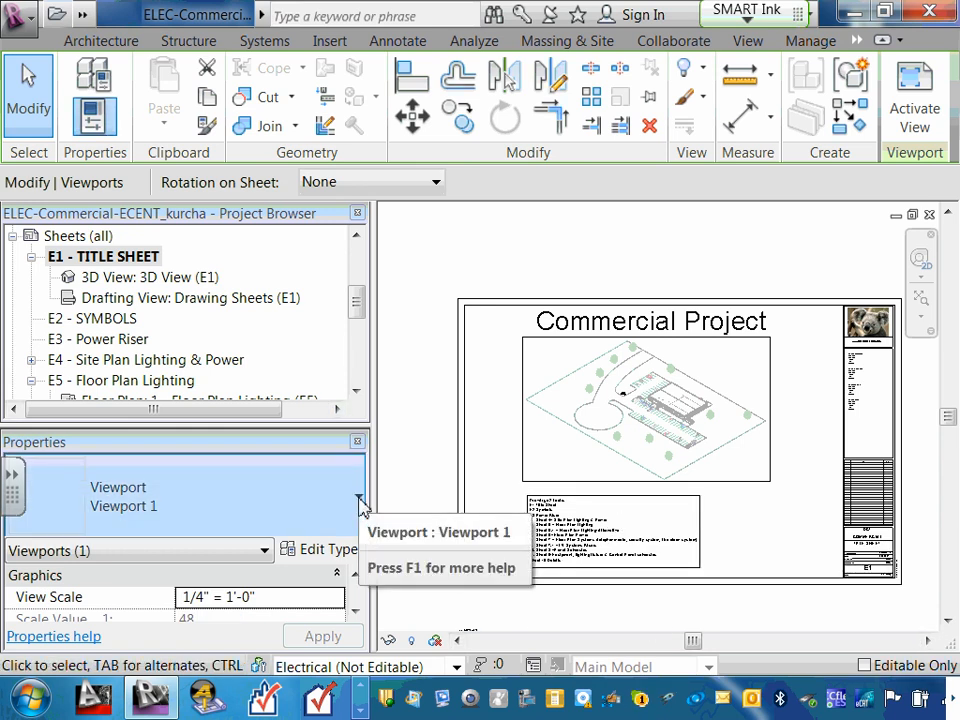
double_click(637, 322)
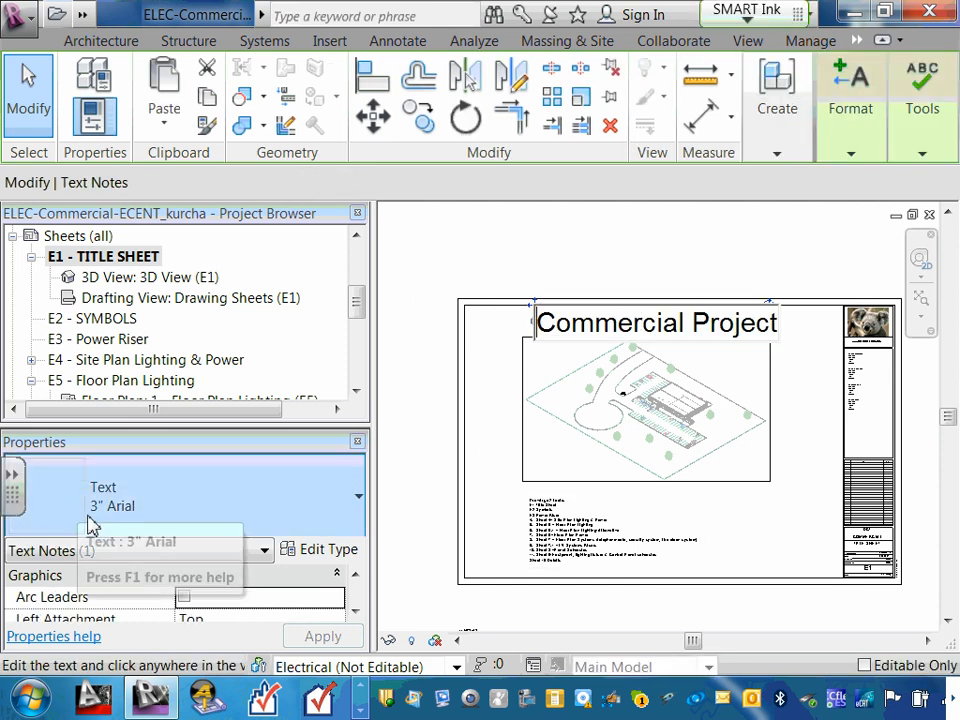
click(359, 500)
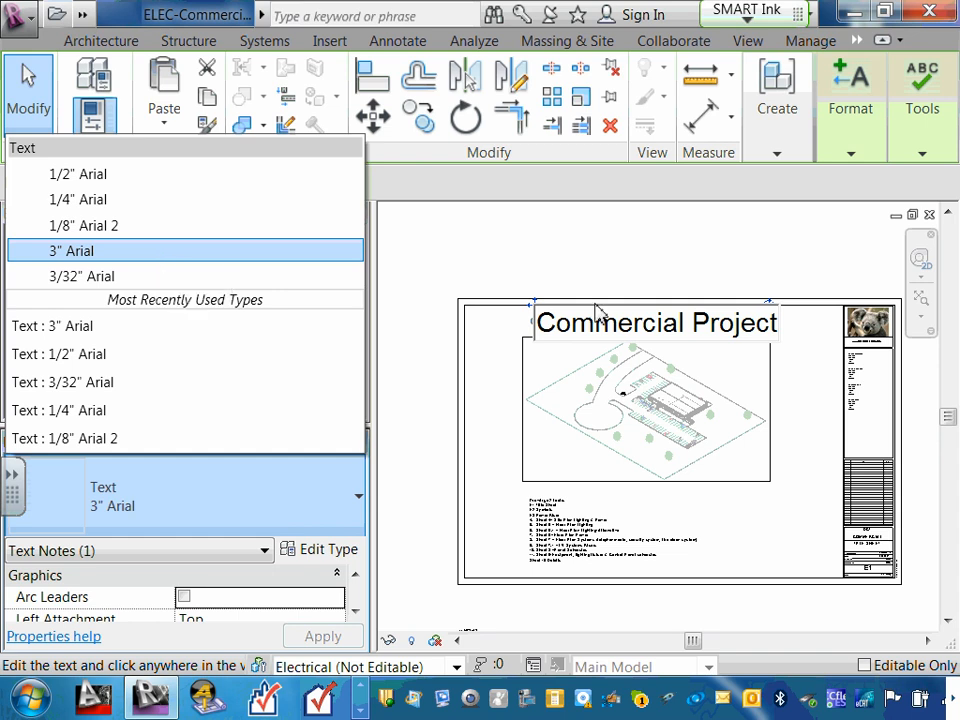
click(510, 250)
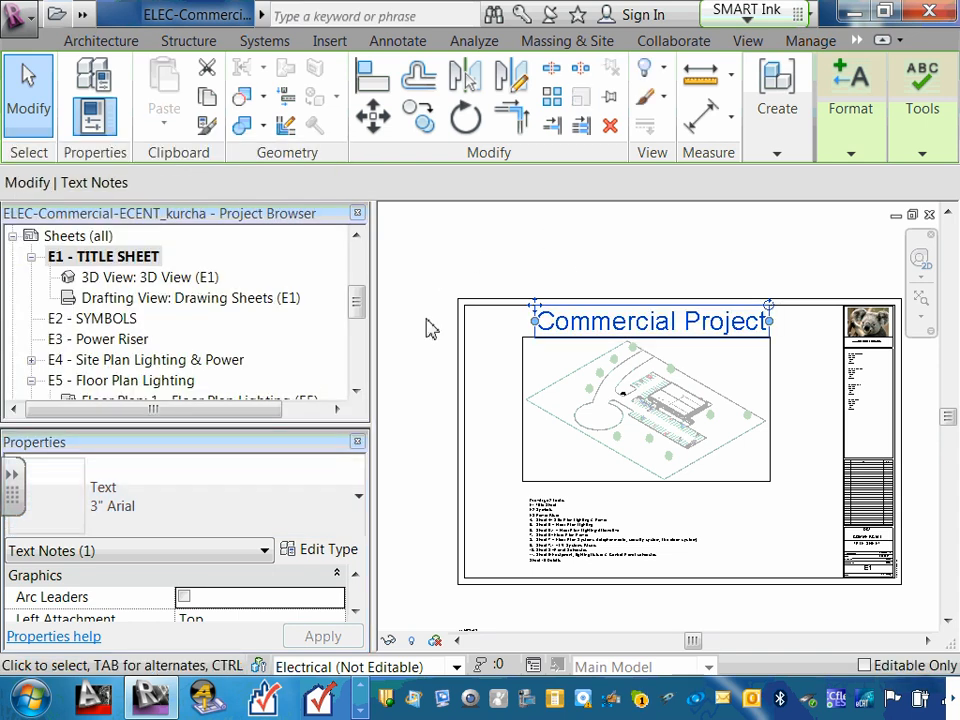
click(432, 349)
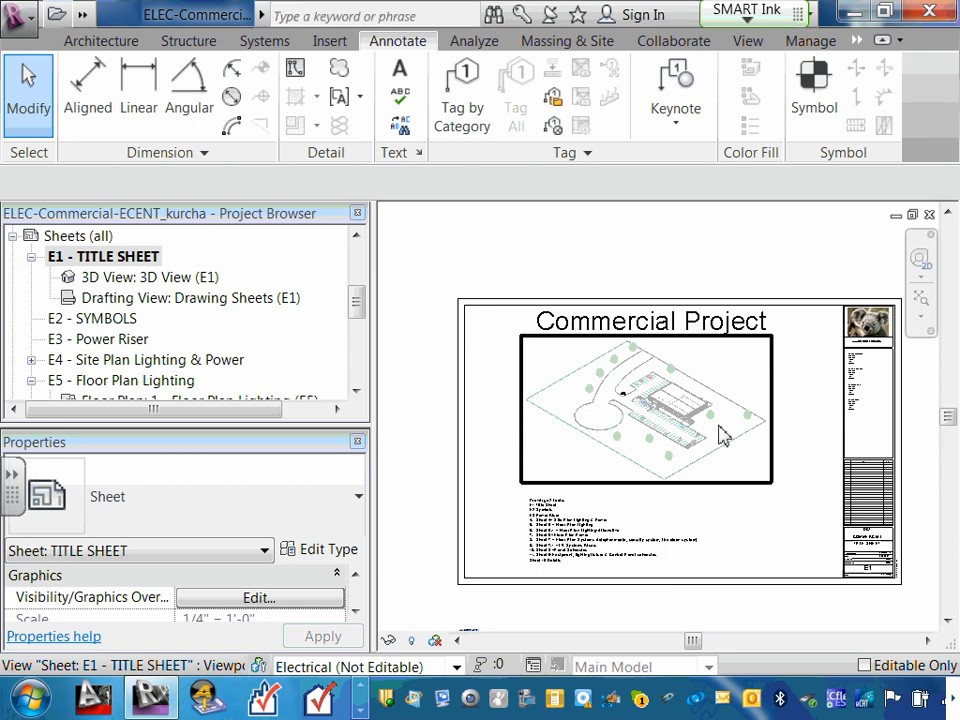
- Examine the company contact blocks in the sheet's title block
scroll(855, 369, up, 5)
scroll(810, 336, up, 4)
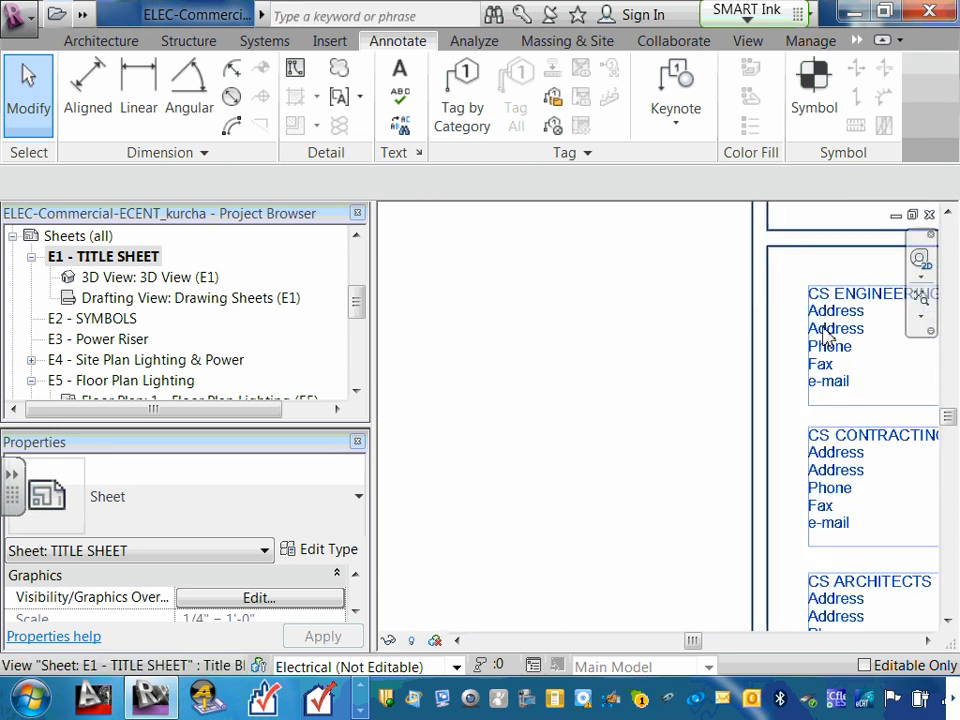
scroll(810, 337, down, 5)
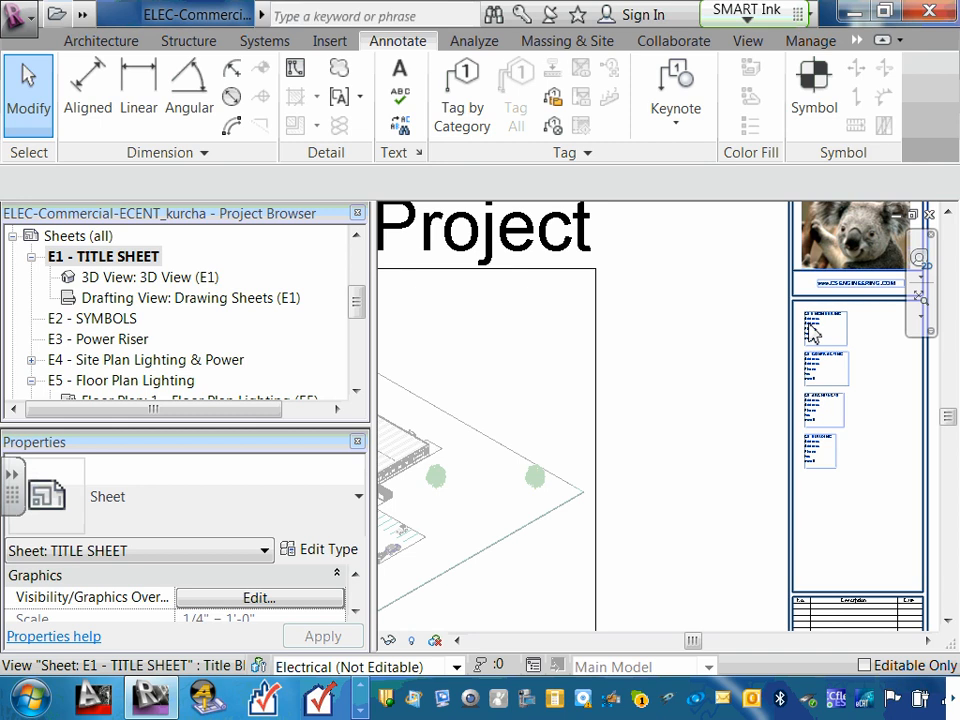
- Review the E1 title sheet's overall layout, title block and the entries in its drawing list
scroll(810, 333, down, 1)
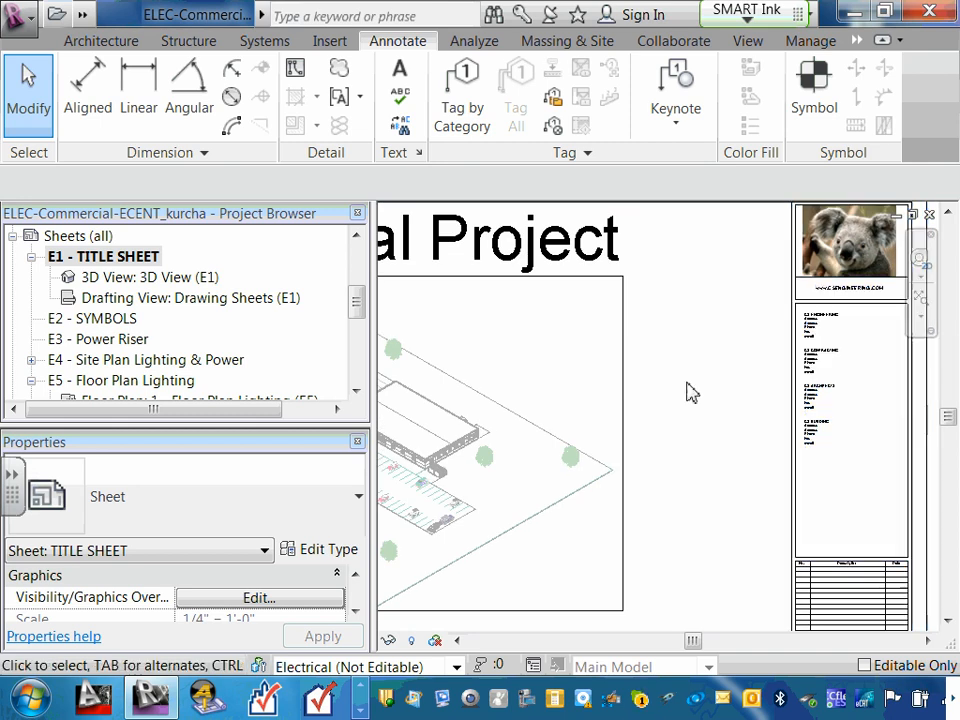
scroll(673, 420, down, 2)
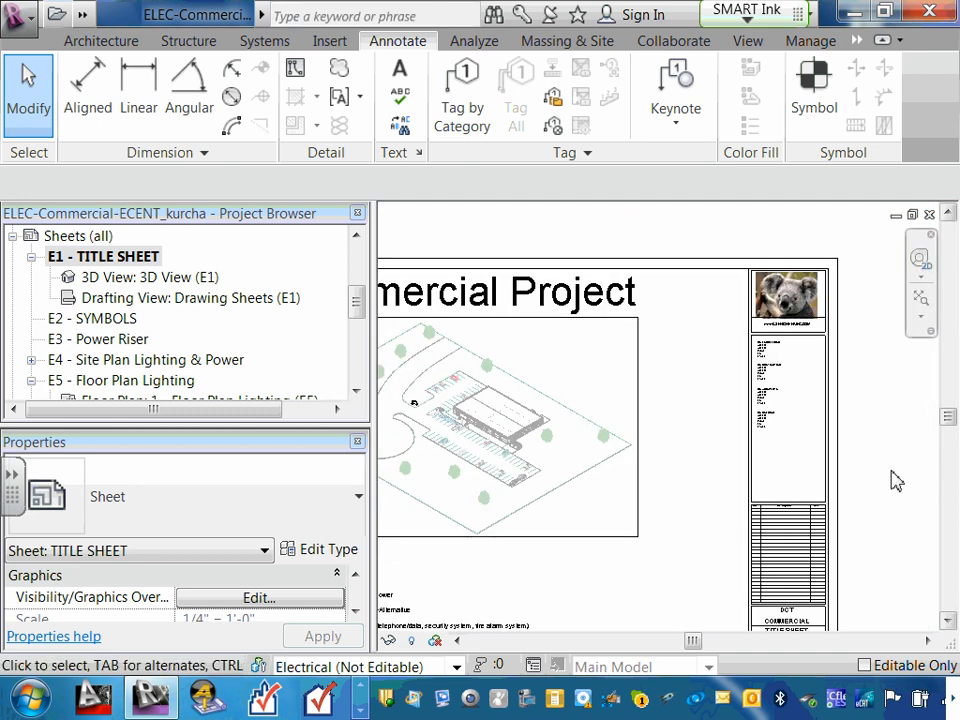
middle_drag(896, 480, 579, 530)
scroll(579, 530, up, 1)
scroll(579, 530, down, 2)
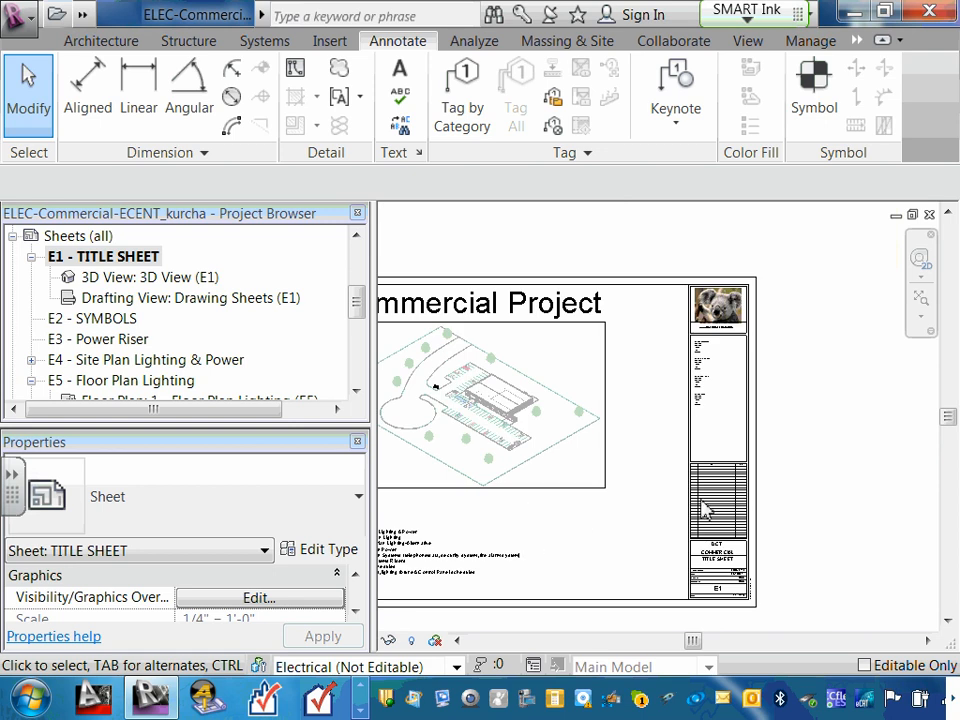
scroll(735, 510, down, 1)
middle_drag(842, 540, 922, 500)
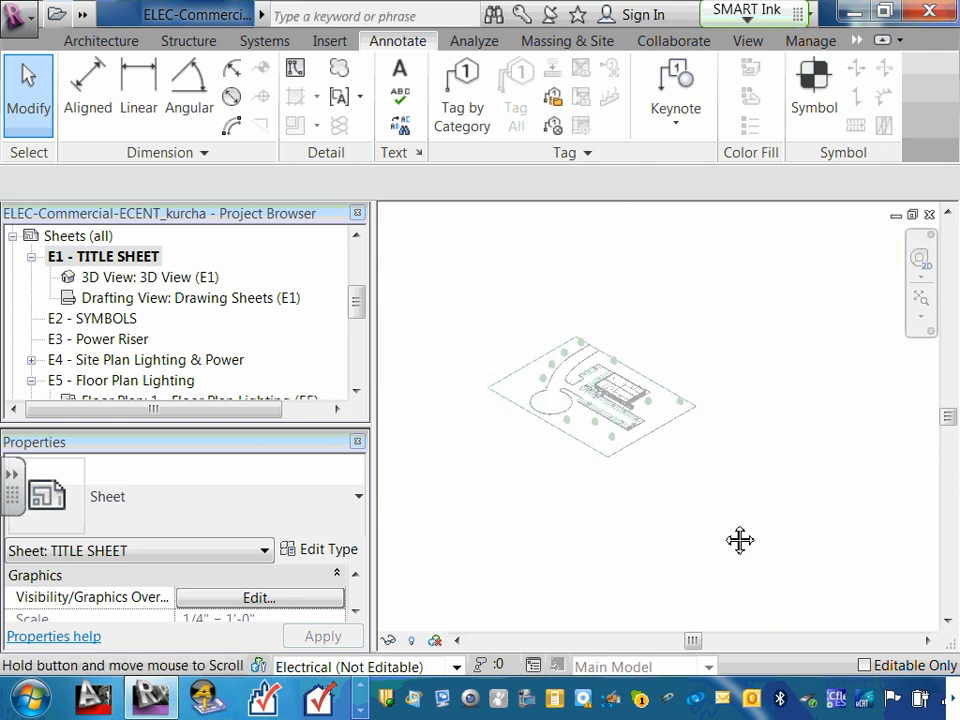
scroll(493, 510, up, 7)
scroll(545, 510, up, 3)
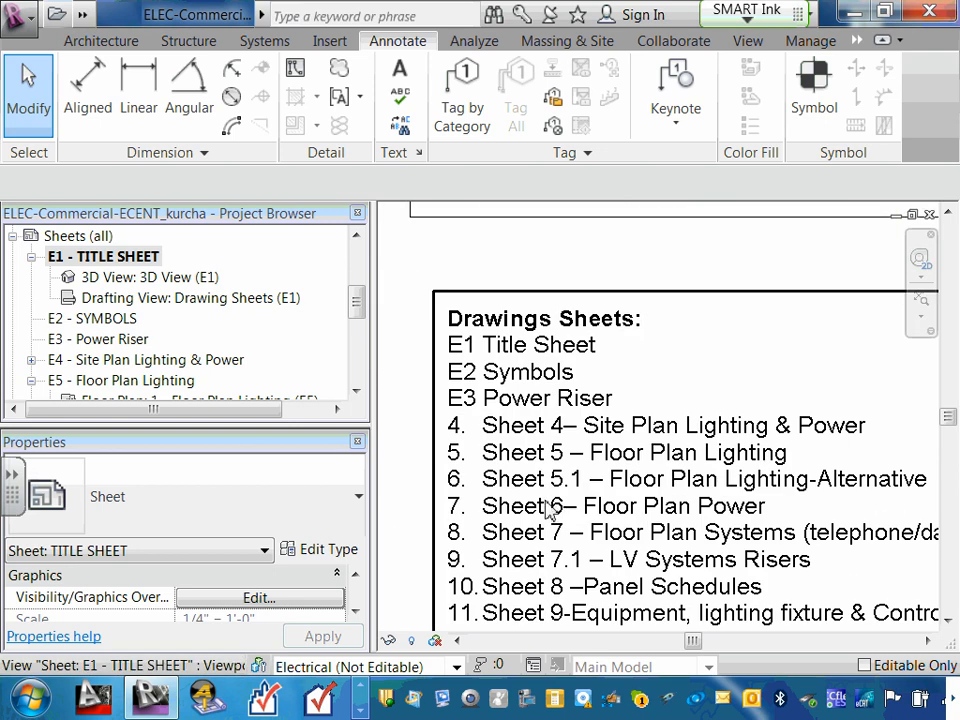
click(519, 388)
click(400, 405)
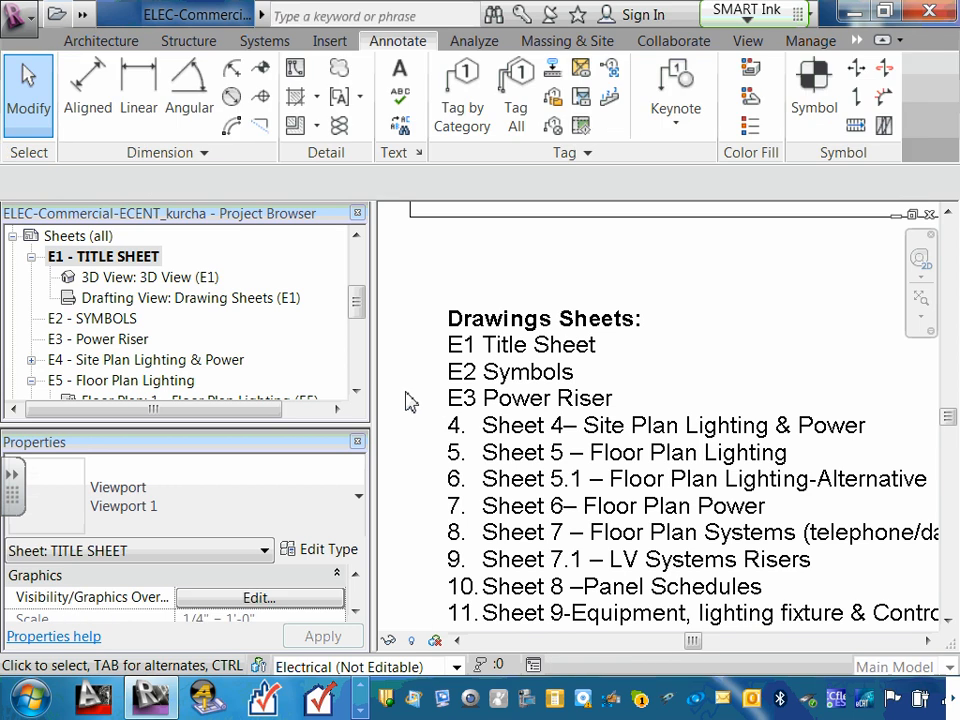
scroll(497, 420, down, 3)
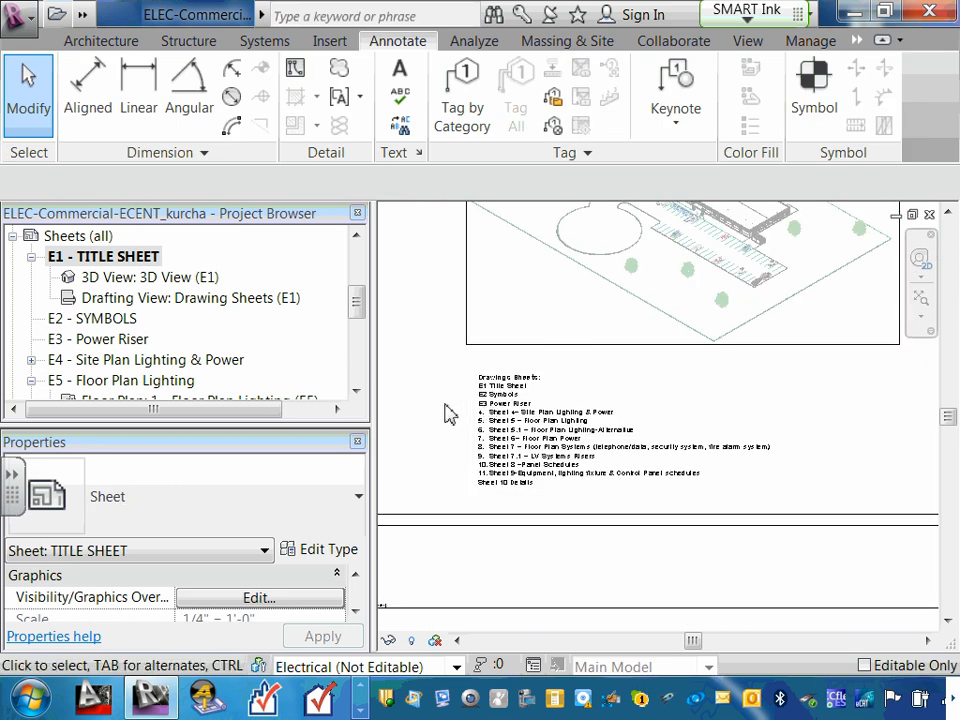
scroll(500, 415, down, 3)
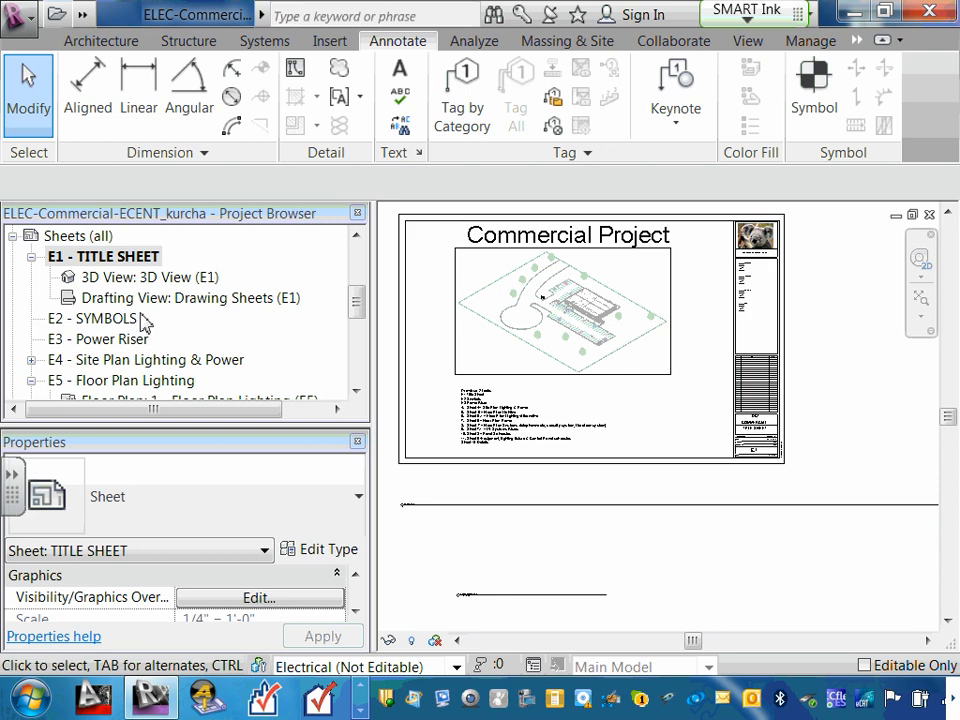
- Open sheet E2 - SYMBOLS and place the drafting view Symbols (E2) in the middle of its drawing area
click(106, 320)
double_click(106, 320)
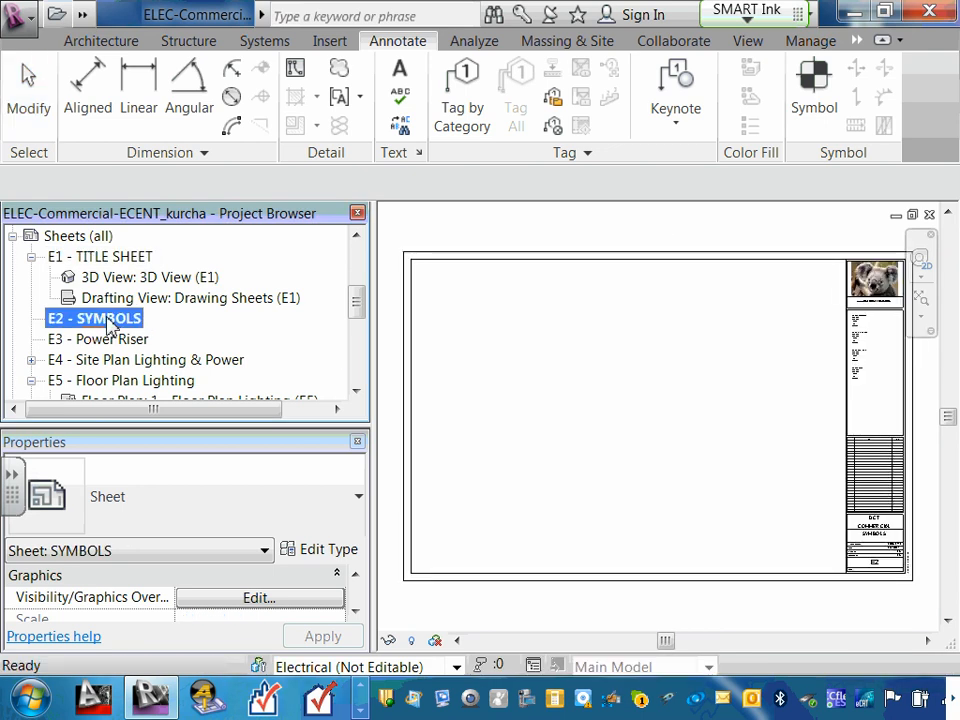
right_click(108, 322)
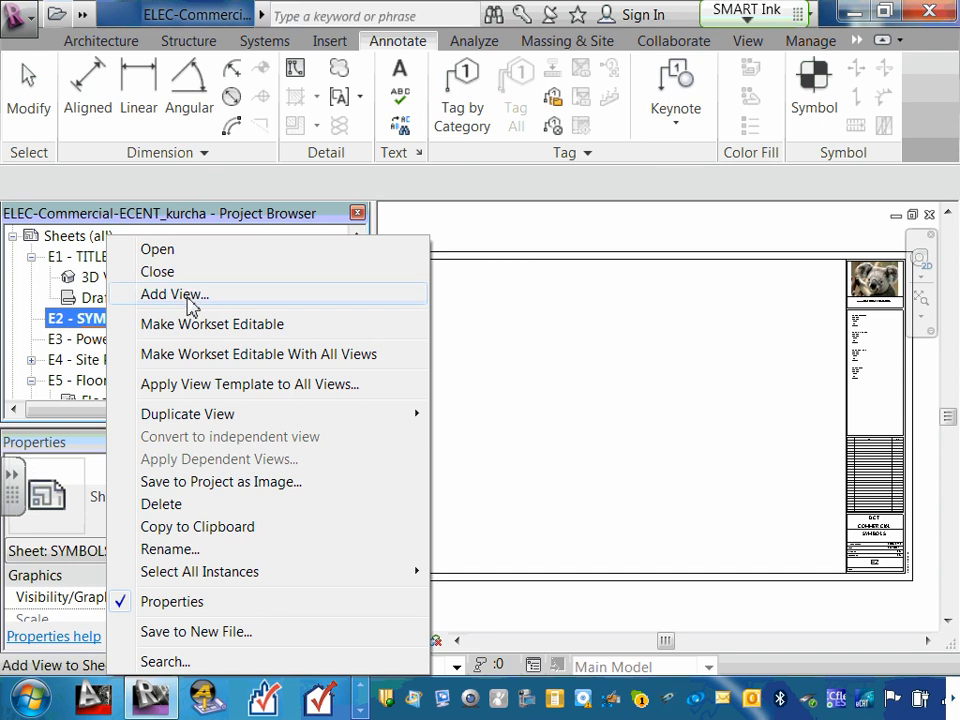
click(190, 294)
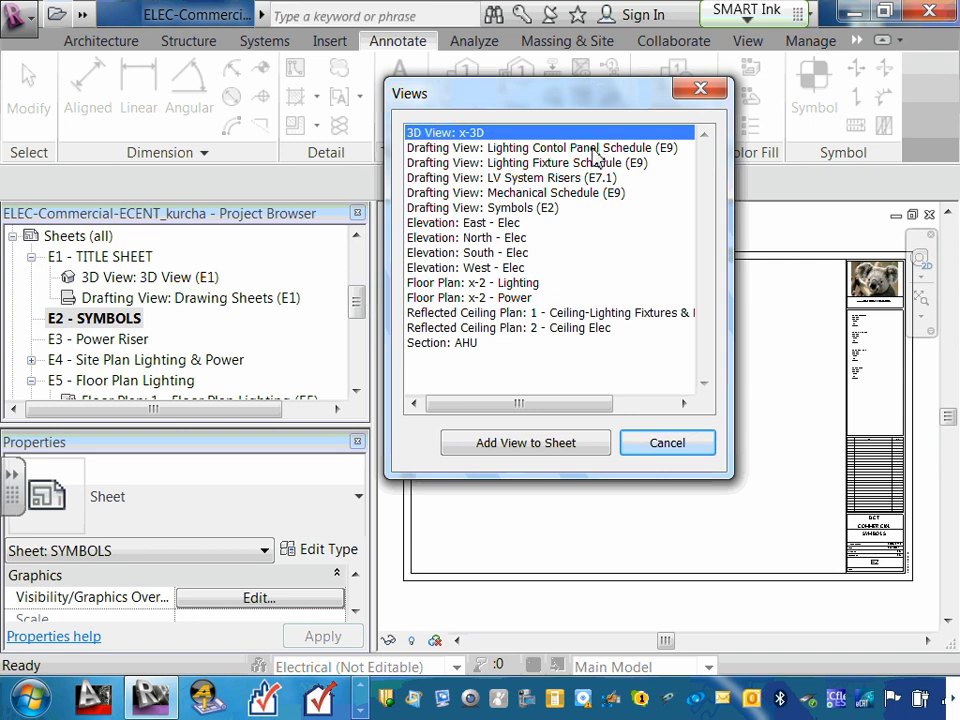
click(506, 210)
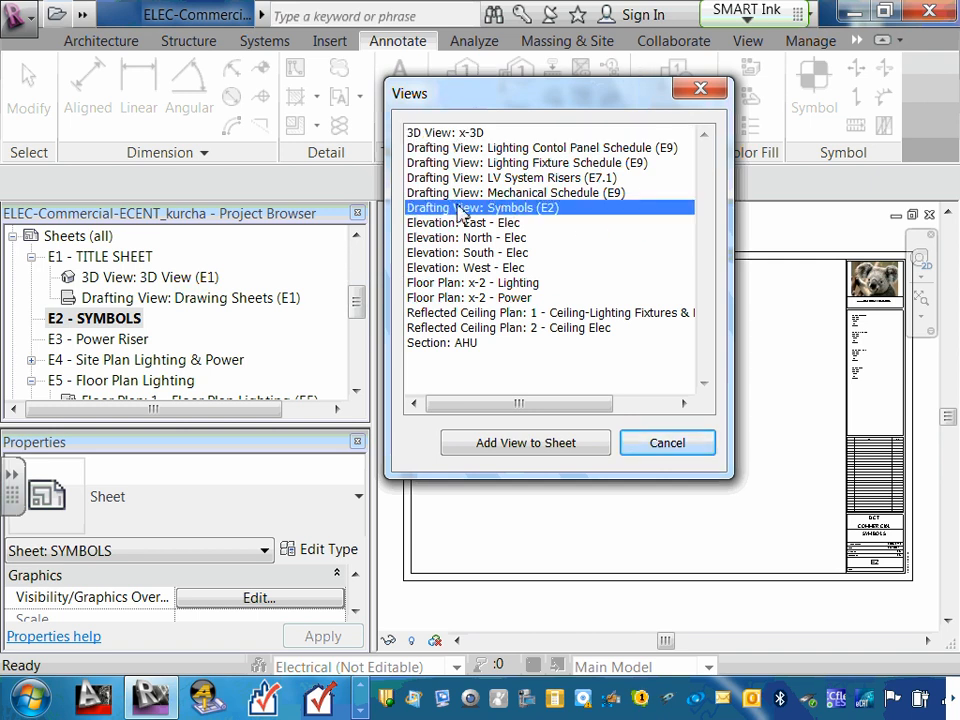
click(531, 450)
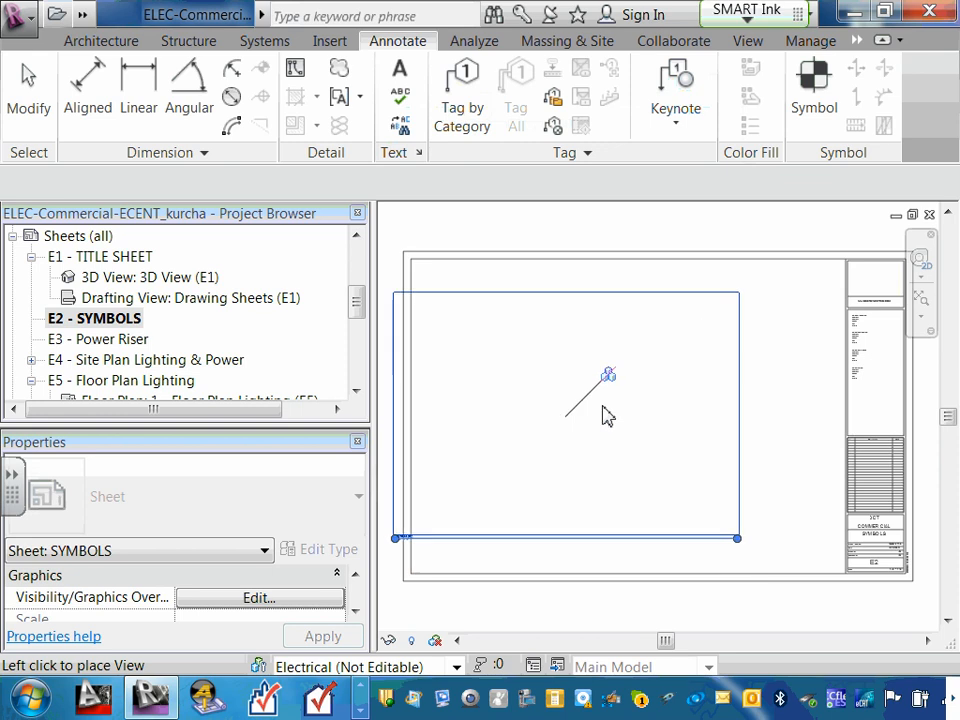
click(632, 417)
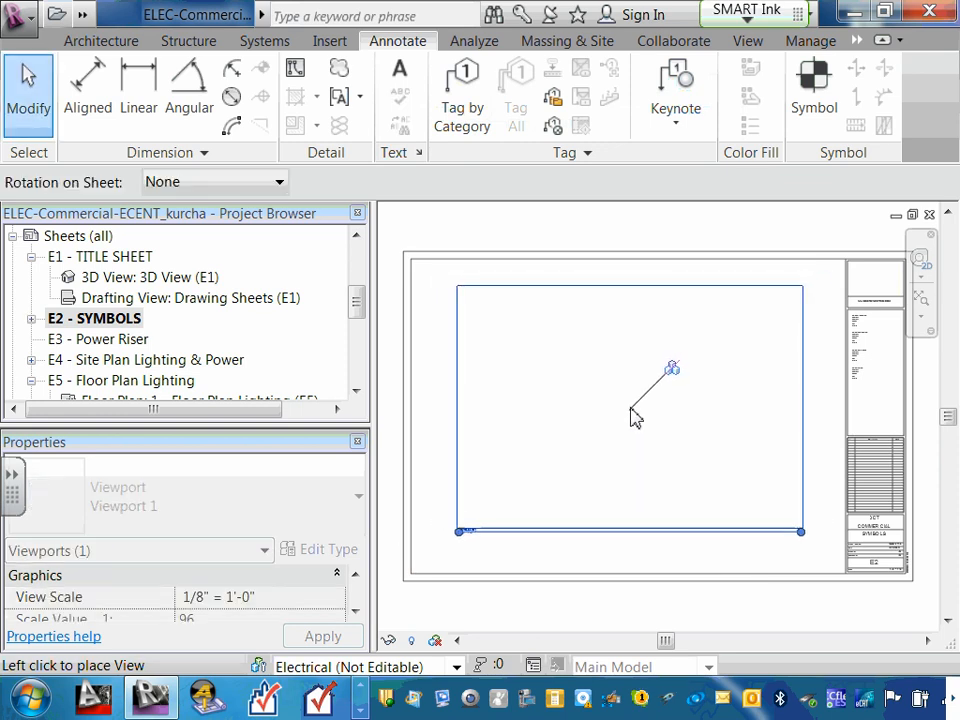
scroll(649, 392, down, 1)
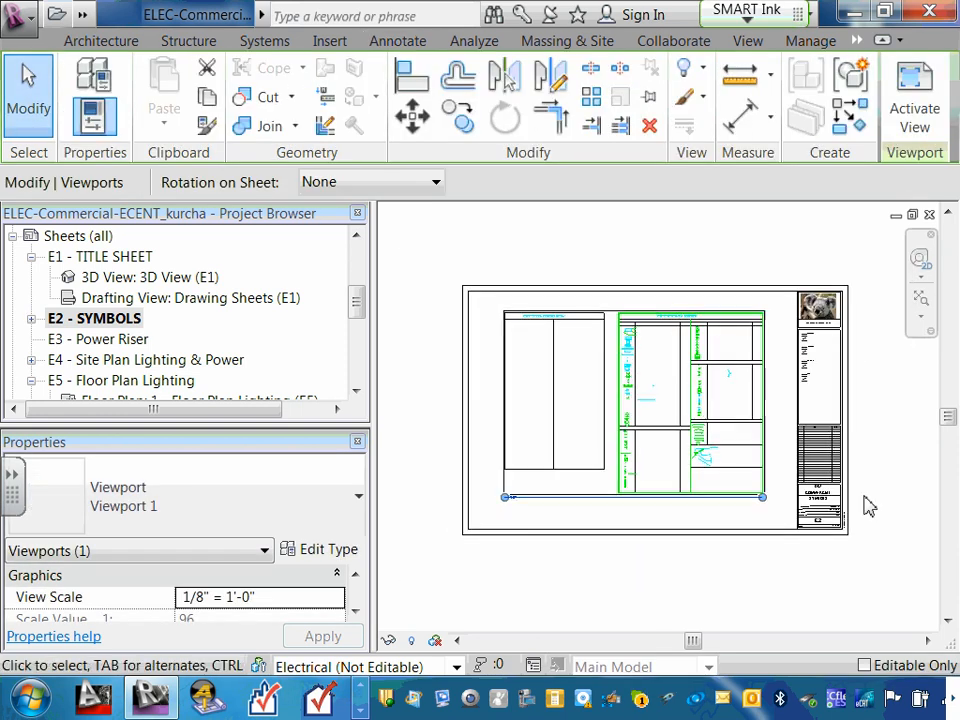
click(731, 555)
- Move the symbols viewport's title line down outside the E2 sheet border
scroll(740, 497, up, 3)
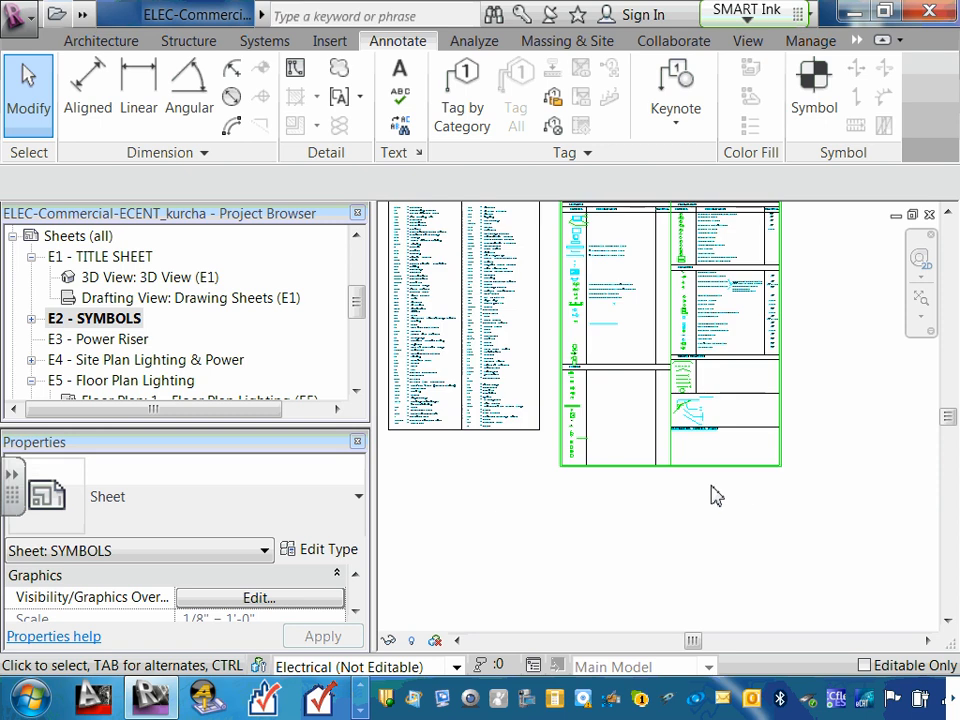
scroll(671, 435, down, 1)
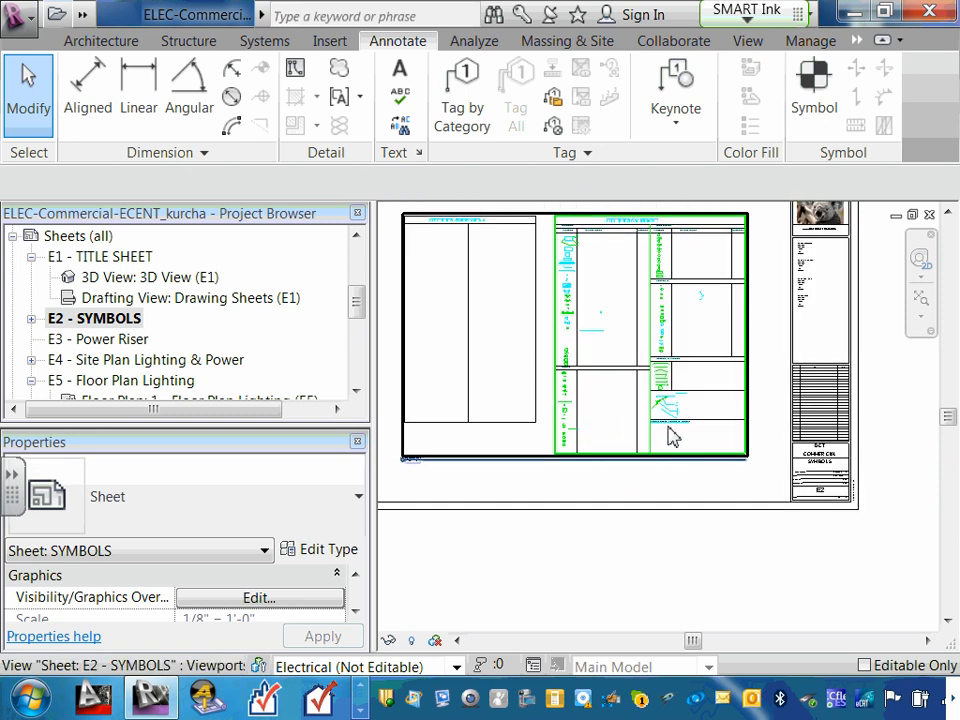
click(440, 463)
mouse_move(448, 461)
mouse_down()
mouse_move(455, 530)
mouse_move(469, 480)
mouse_move(475, 496)
mouse_move(457, 562)
mouse_up()
click(852, 586)
- Inspect the placed symbol lists and check the source Symbols (E2) drafting view's scale, returning to the E2 sheet
scroll(493, 281, up, 2)
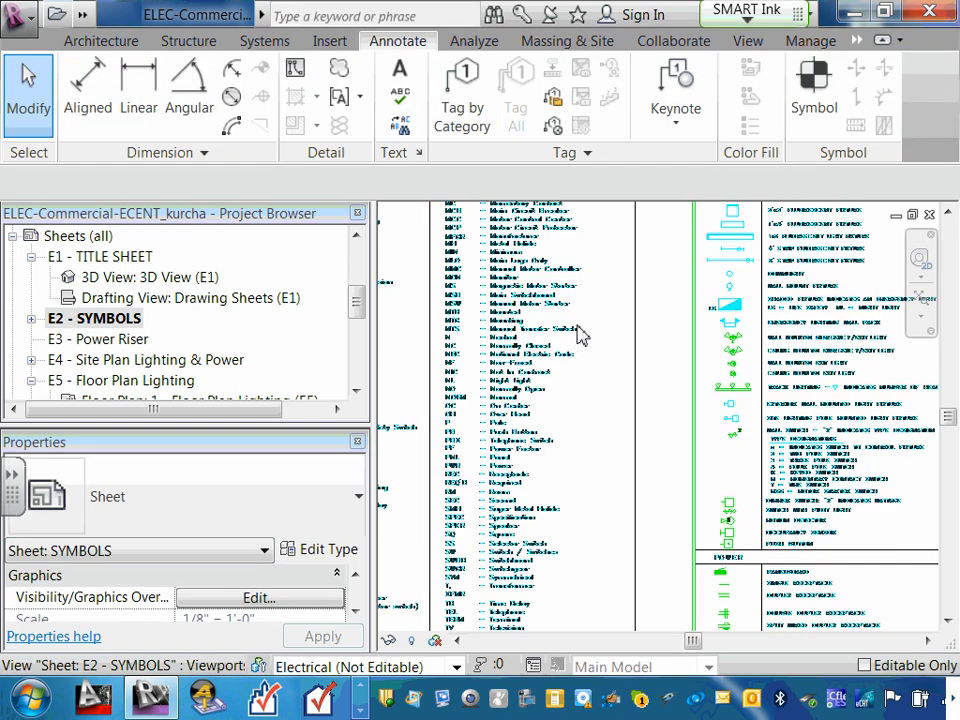
scroll(580, 335, down, 5)
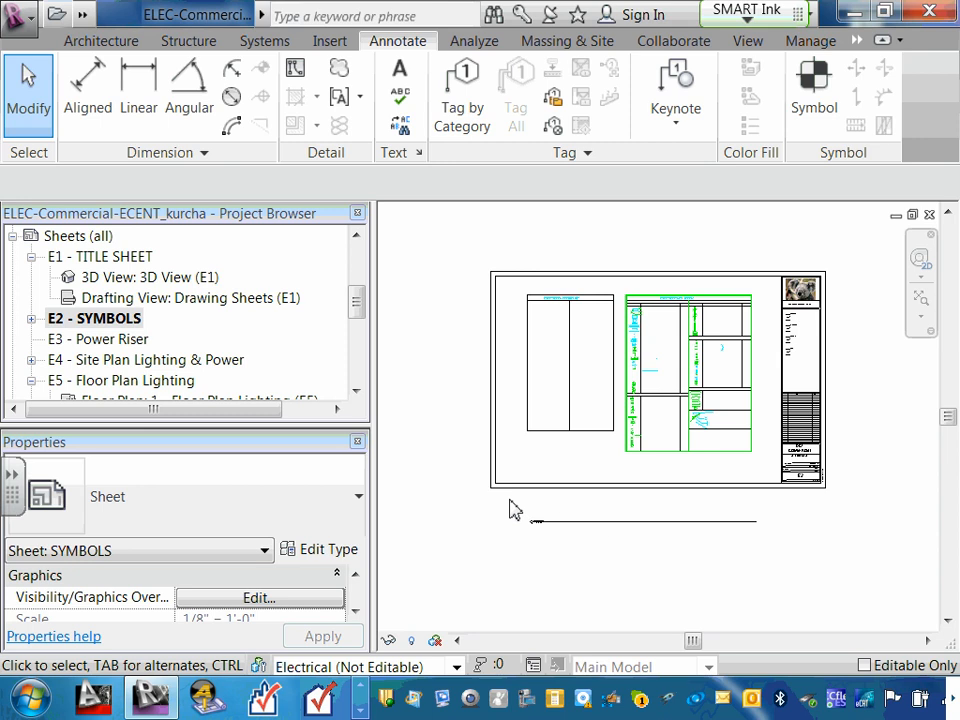
click(604, 420)
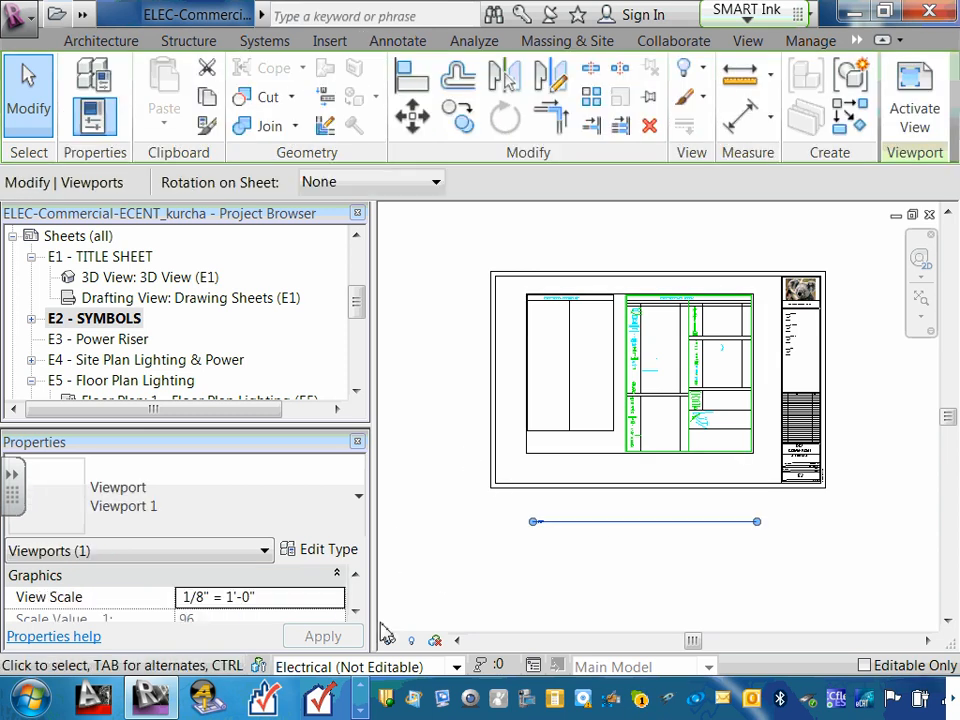
click(31, 318)
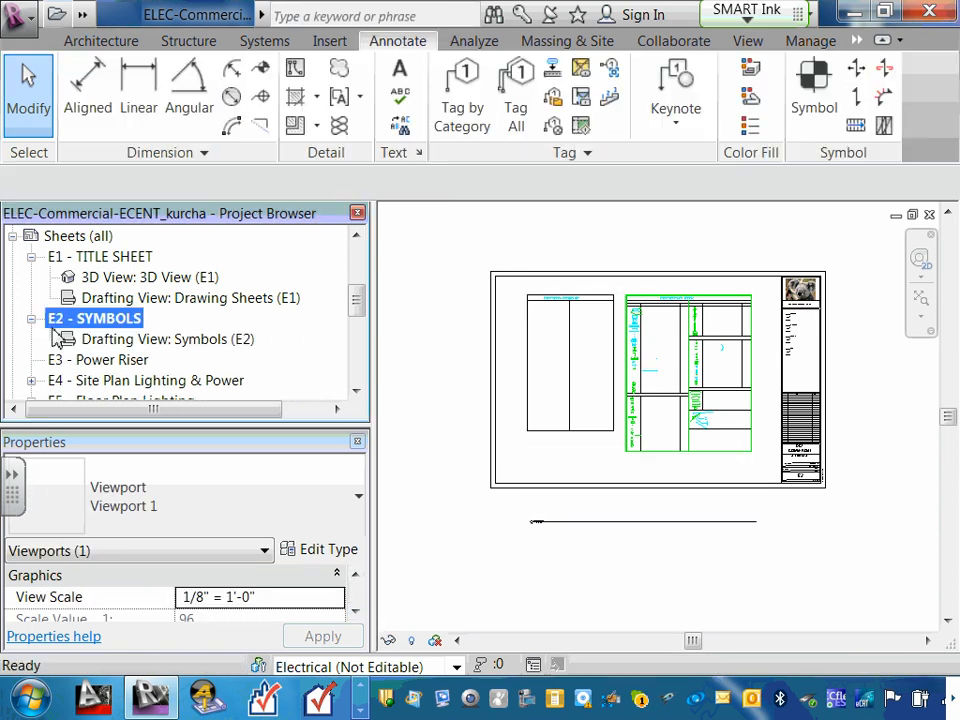
double_click(112, 343)
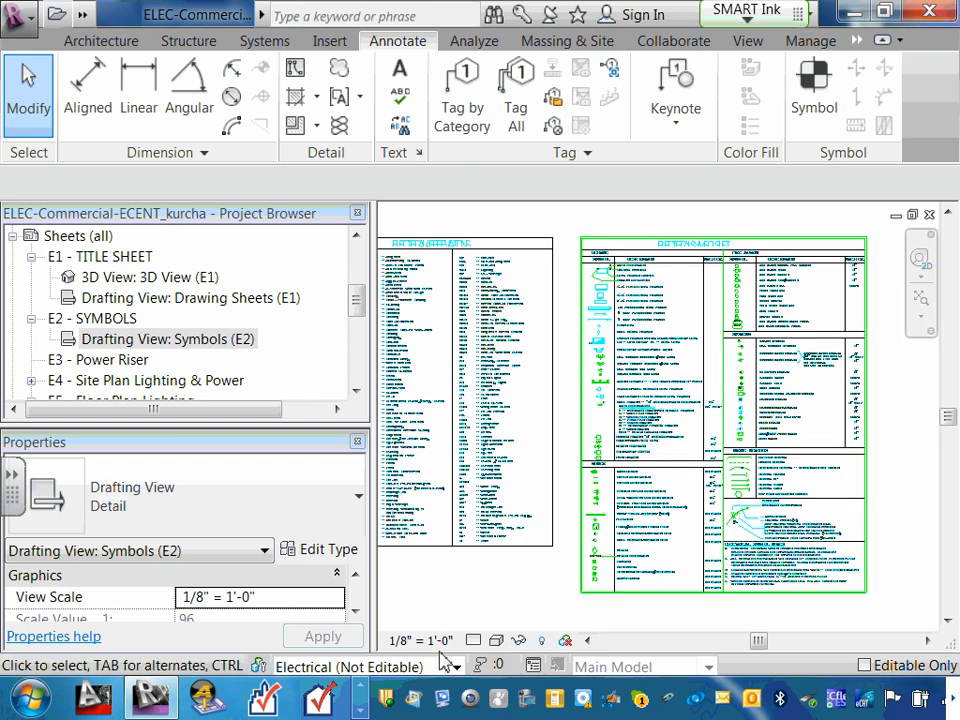
double_click(115, 319)
scroll(640, 380, down, 2)
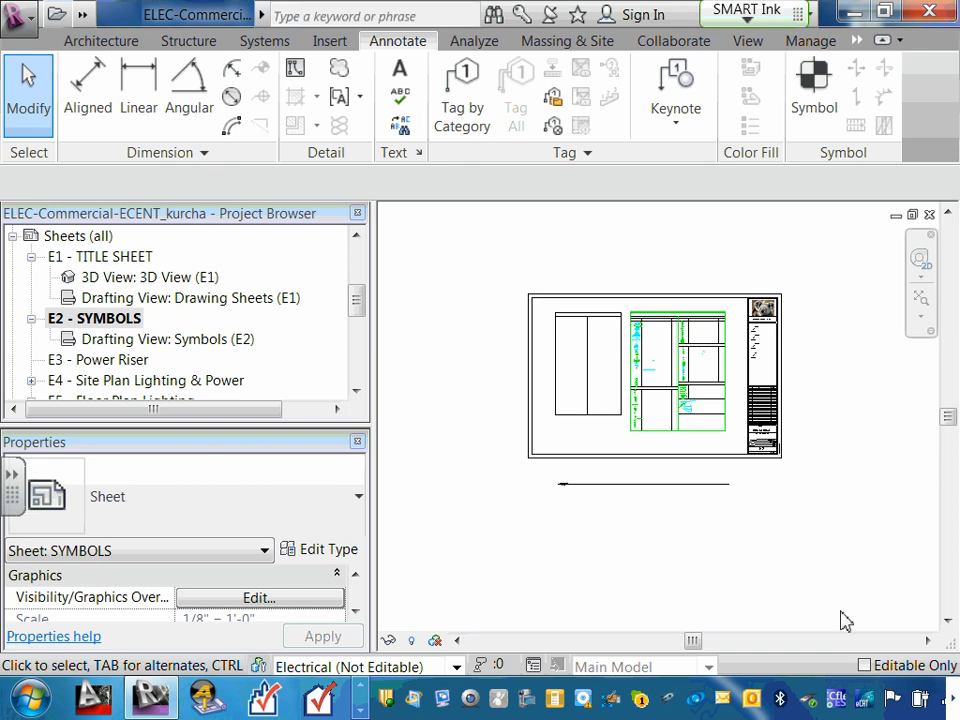
- Synchronize the project with the central model immediately, using the Synchronize Now option
click(672, 41)
click(393, 120)
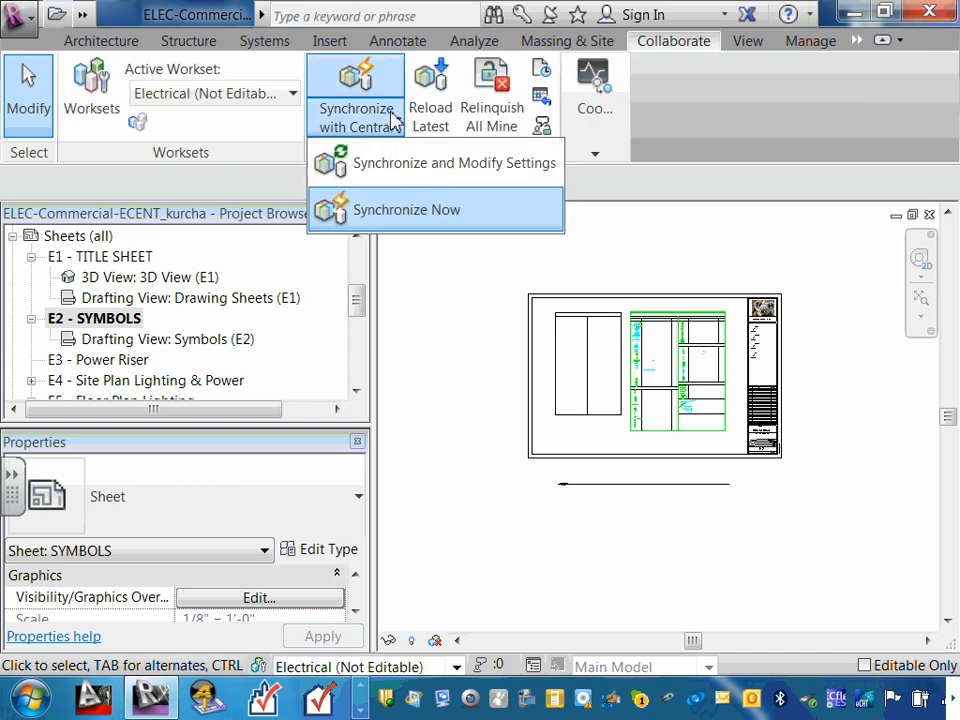
click(401, 221)
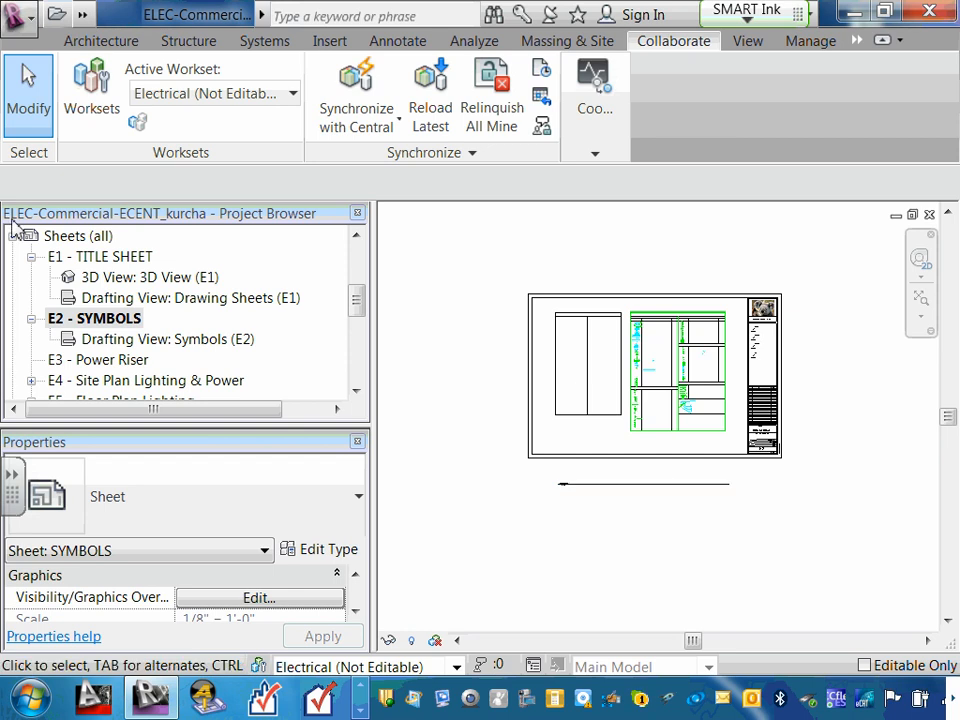
click(360, 709)
click(360, 709)
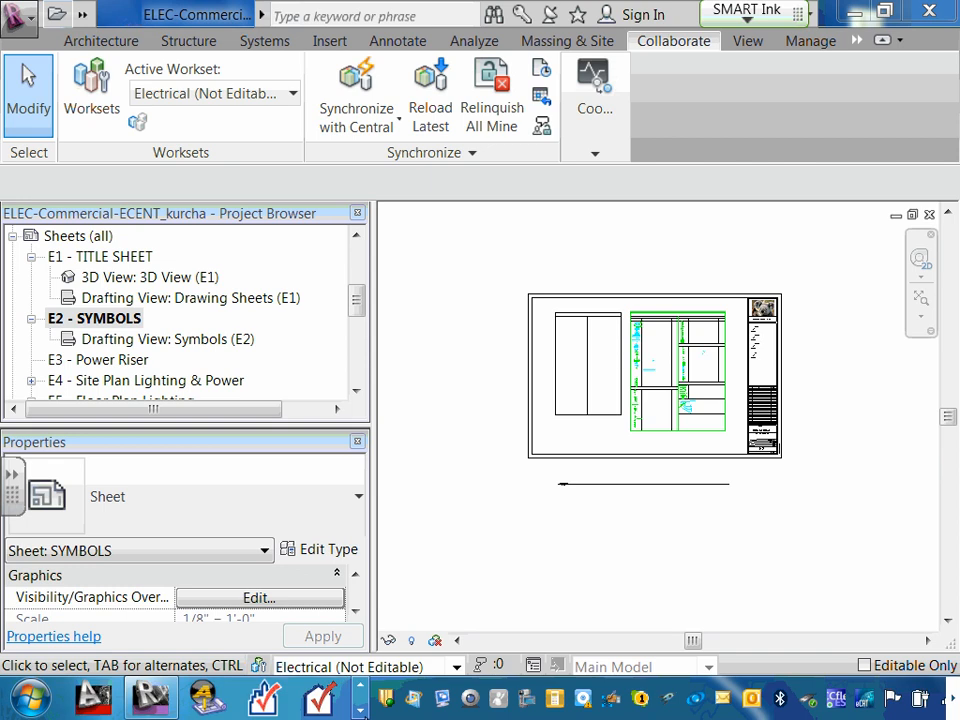
click(360, 709)
click(360, 709)
click(360, 709)
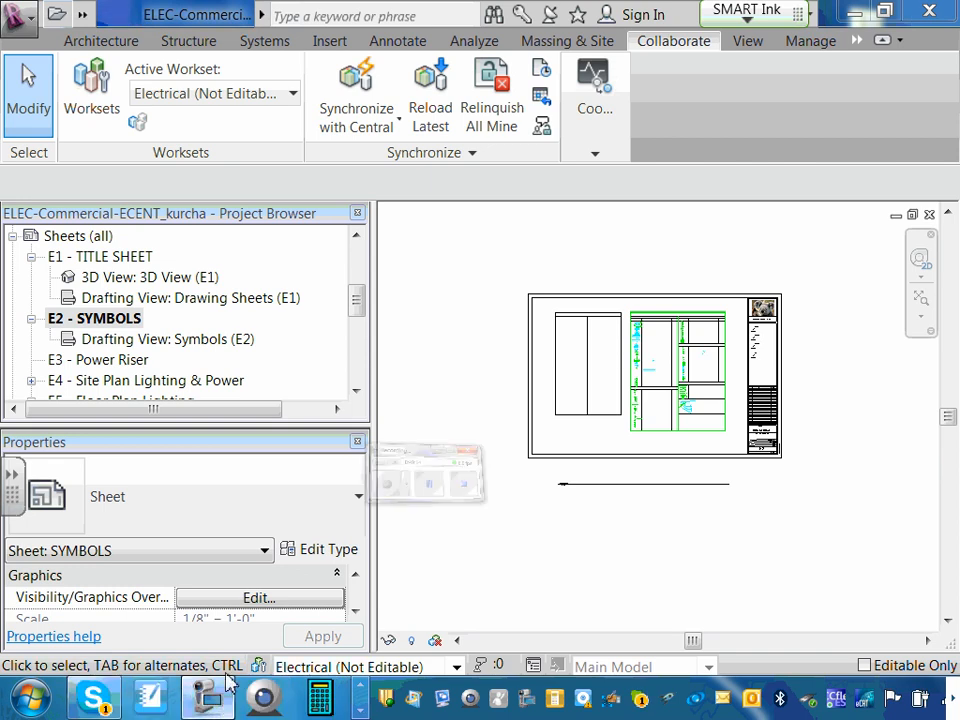